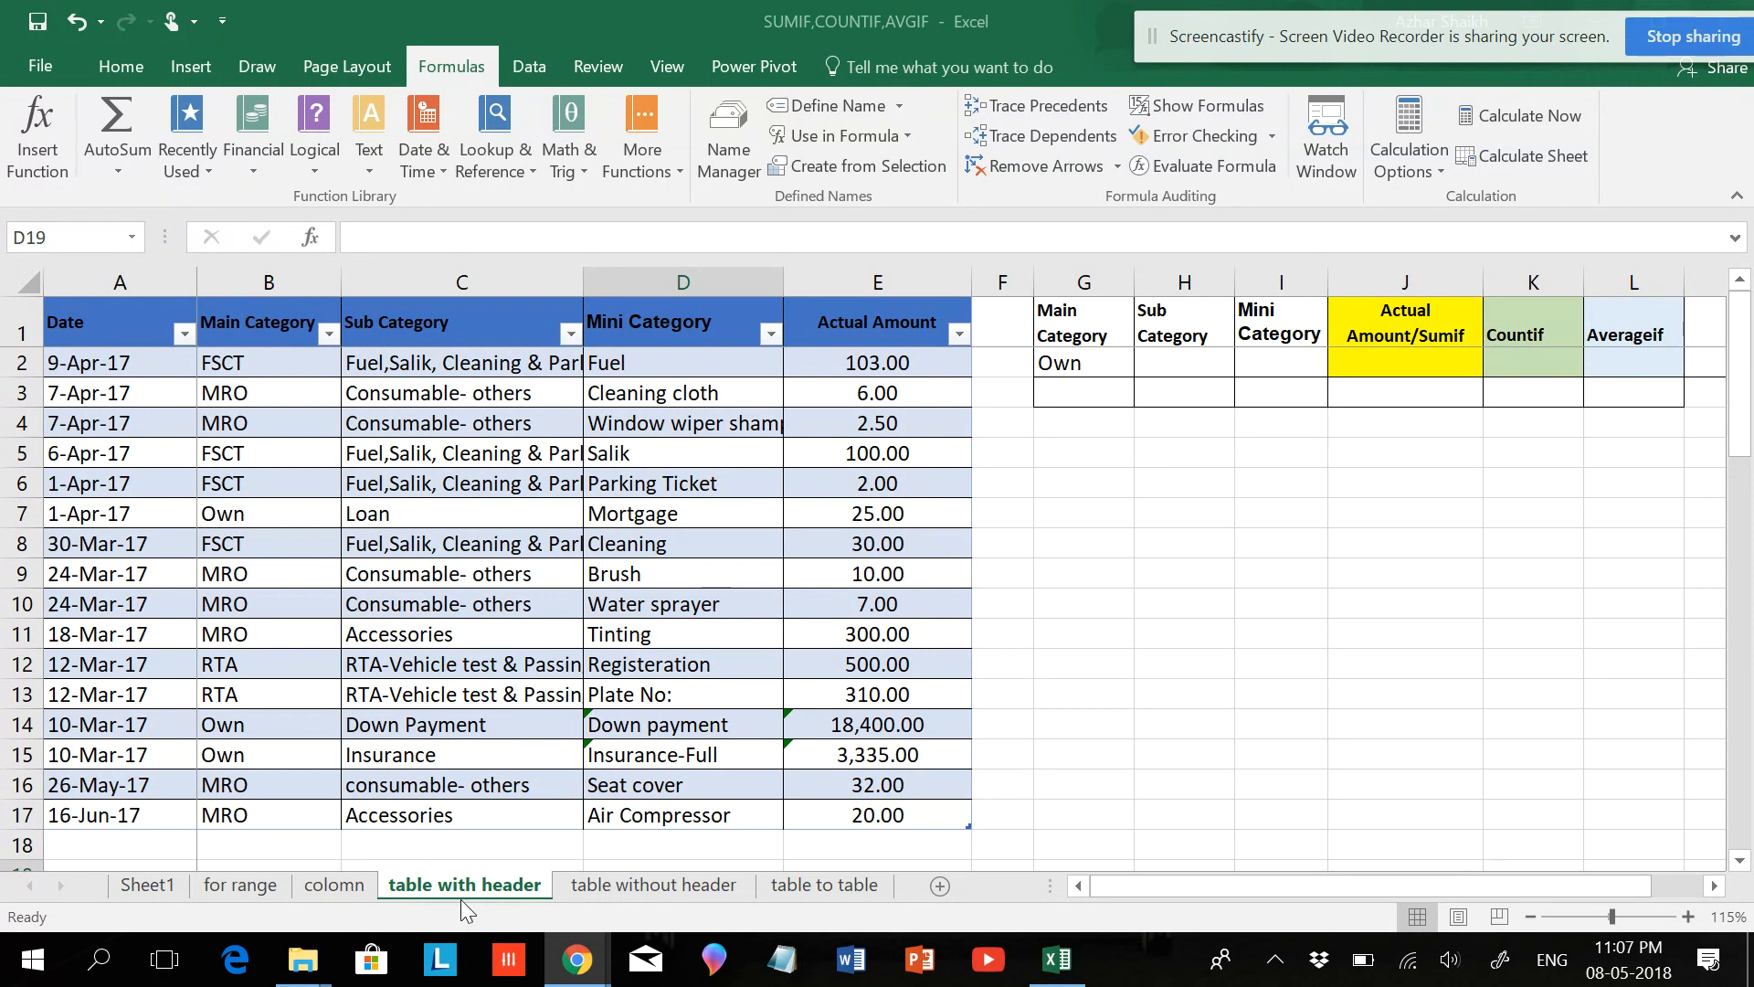
Step: Start a SUMIF formula in J2 using the table's Main Category column, header included, as the range
{"action": "left_click", "coordinate": [1360, 366]}
{"action": "type", "text": "=sumif"}
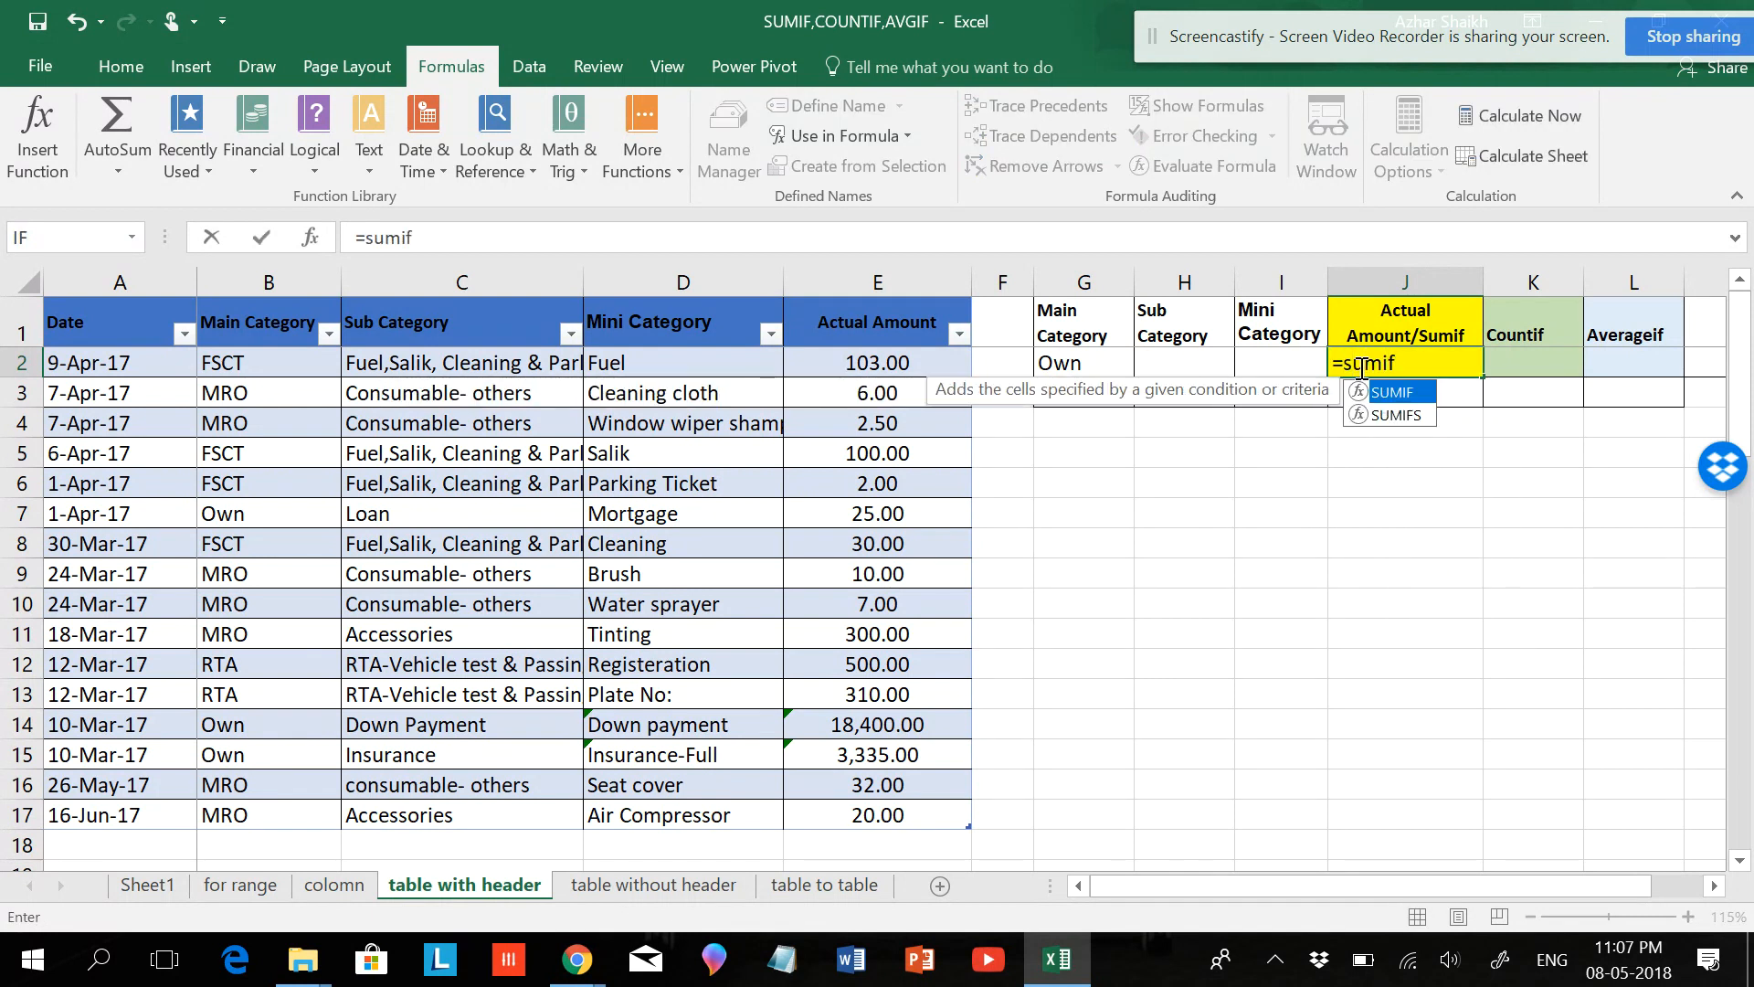
{"action": "type", "text": "("}
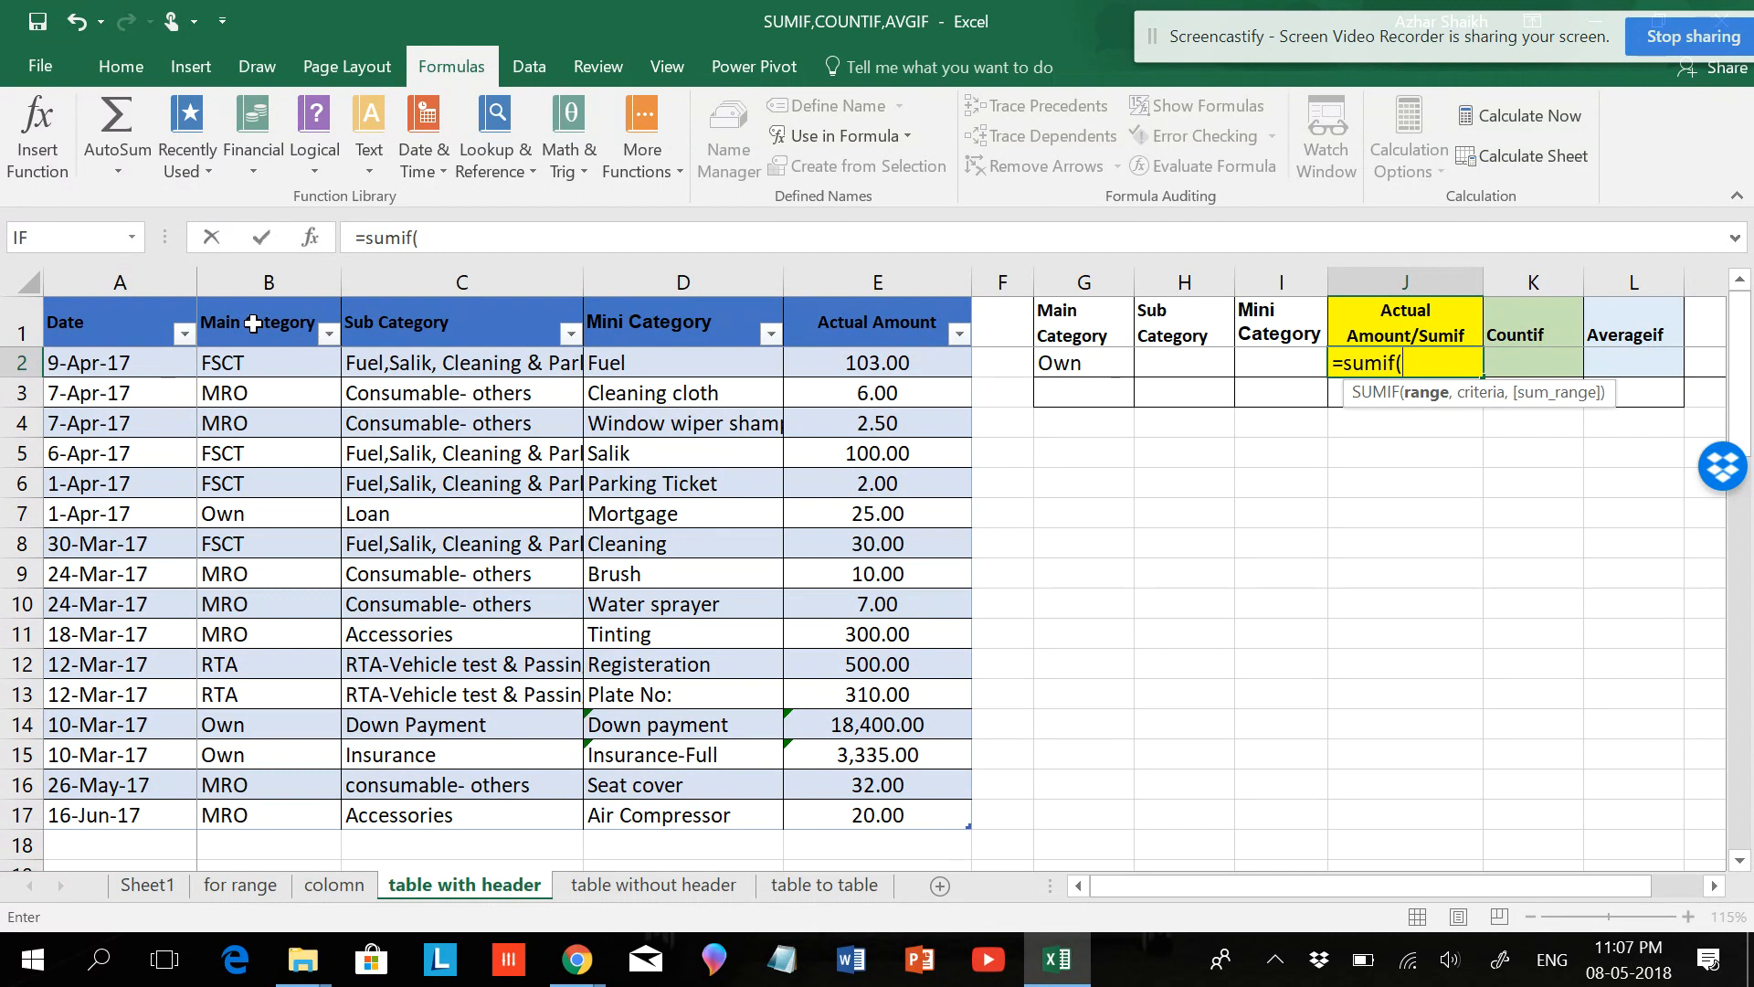
{"action": "left_click_drag", "start_coordinate": [253, 322], "coordinate": [239, 383]}
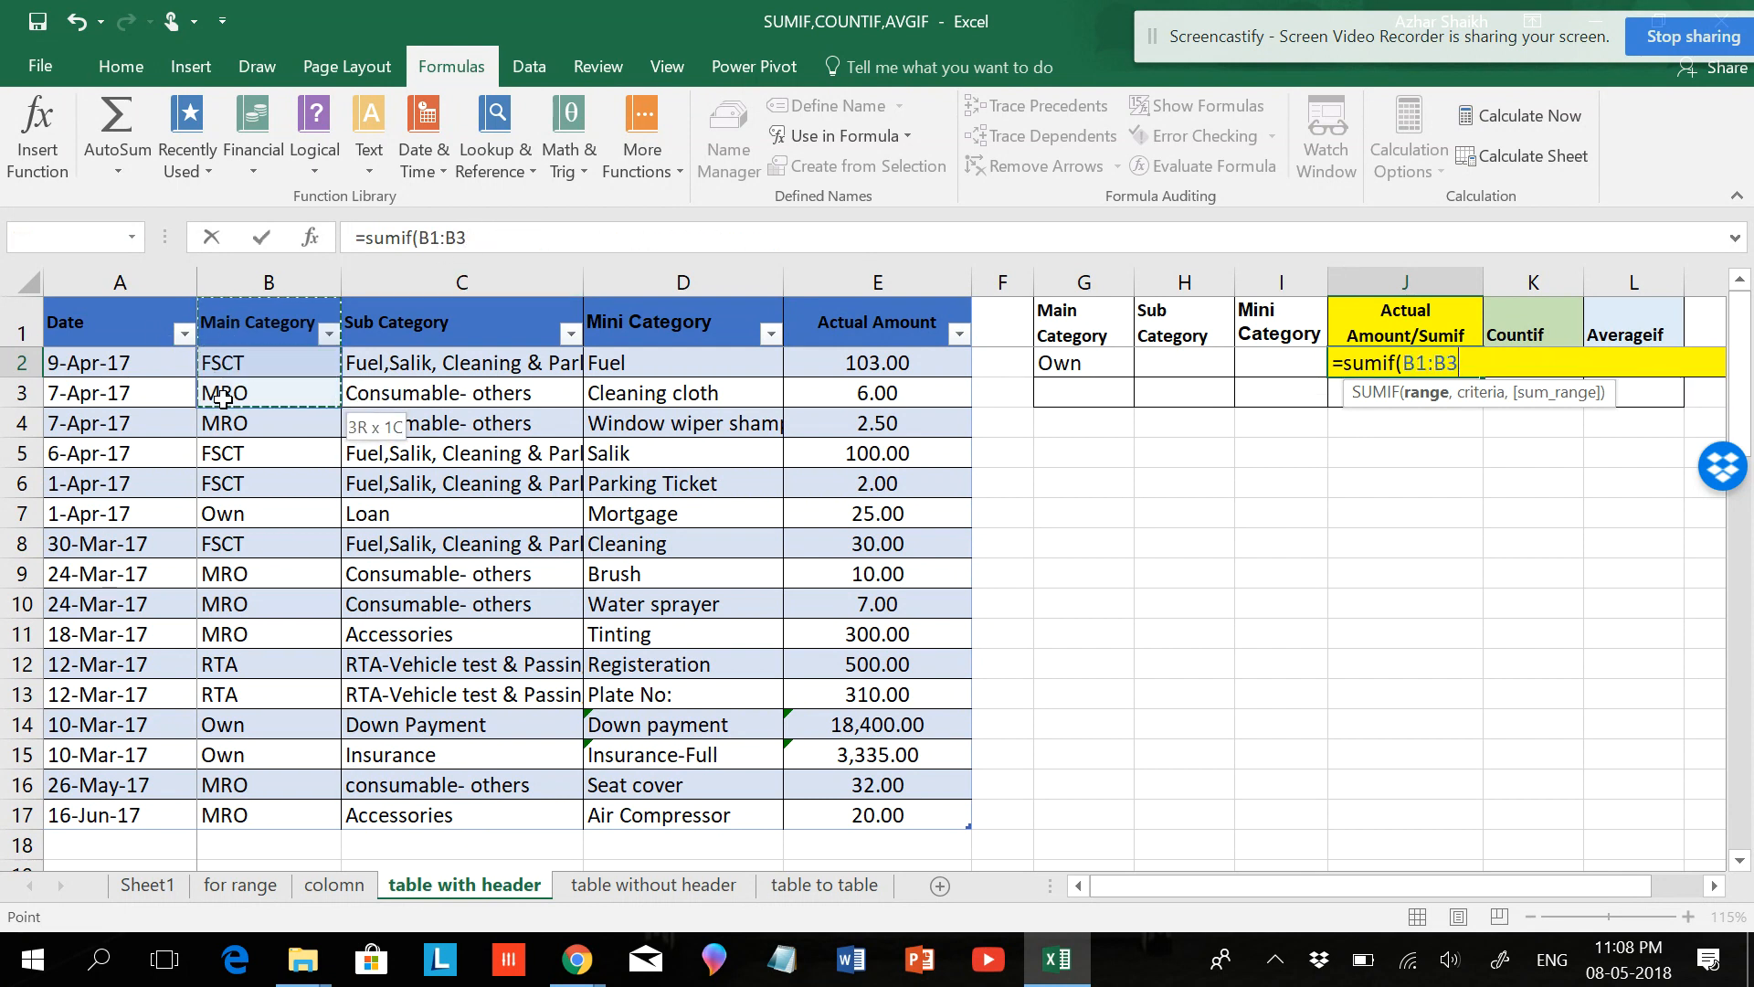
{"action": "left_click", "coordinate": [248, 325]}
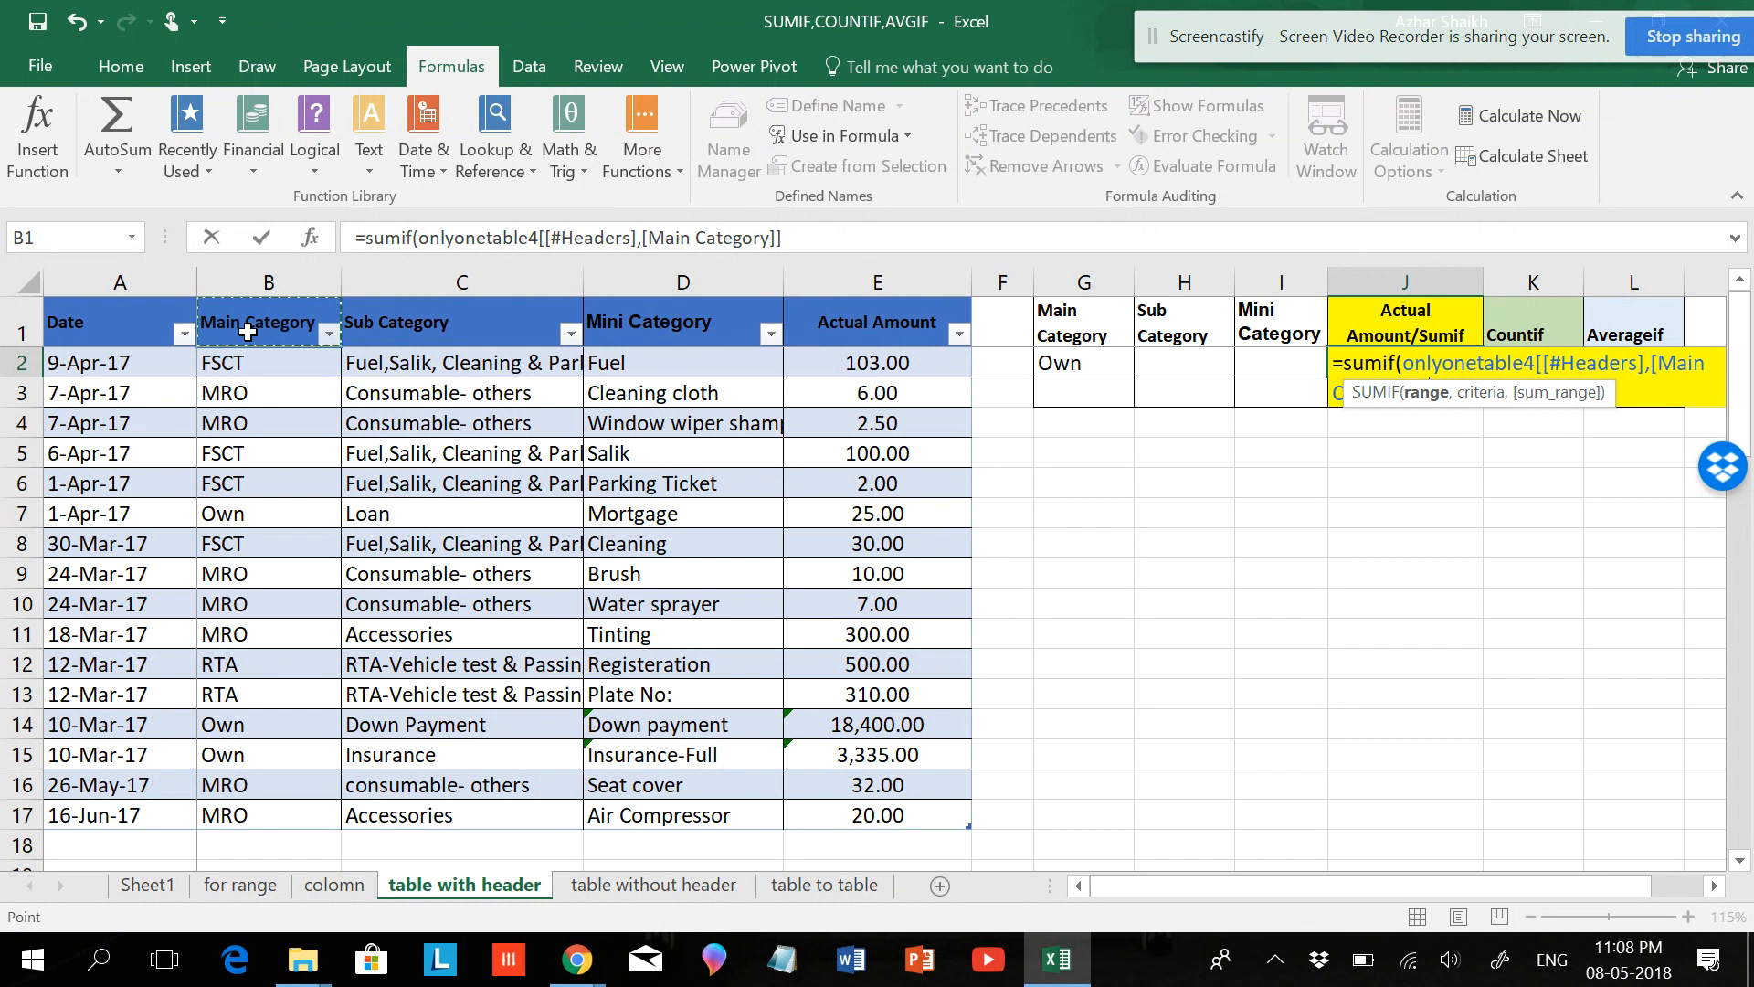
{"action": "left_click_drag", "start_coordinate": [247, 332], "coordinate": [243, 812]}
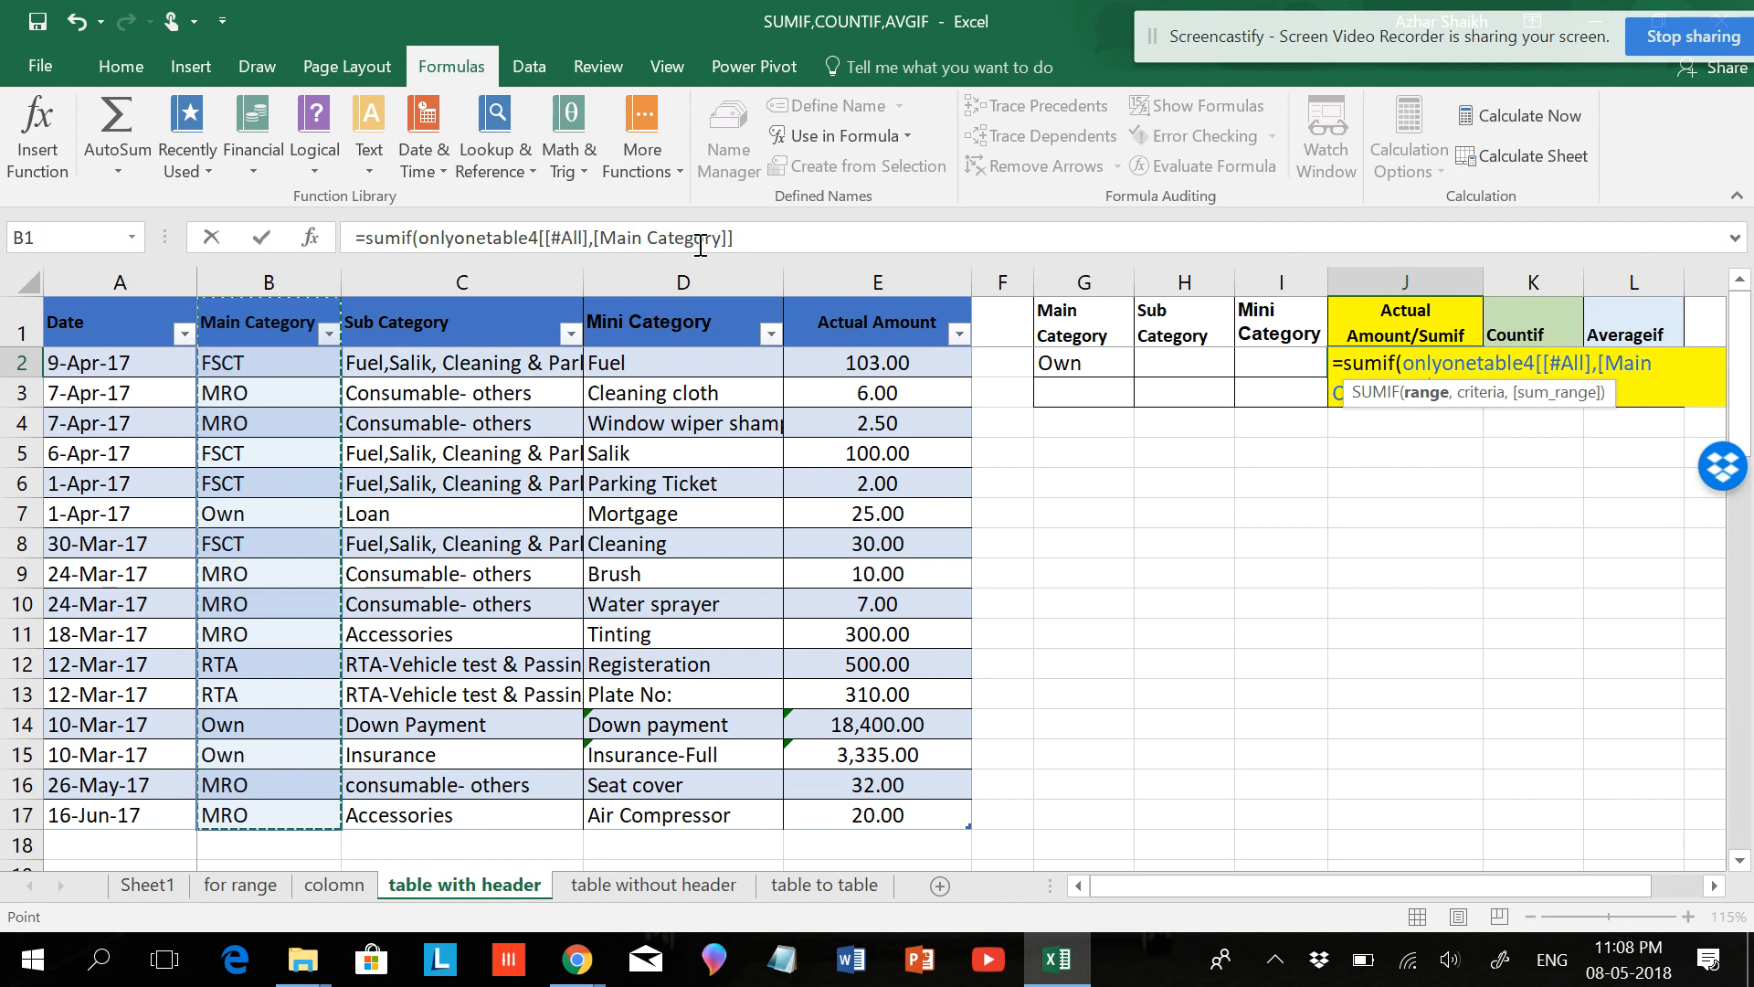
Step: Complete the SUMIF formula with G2 as the criteria and the Actual Amount column, header included, as the sum range
{"action": "left_click", "coordinate": [756, 242]}
{"action": "type", "text": ","}
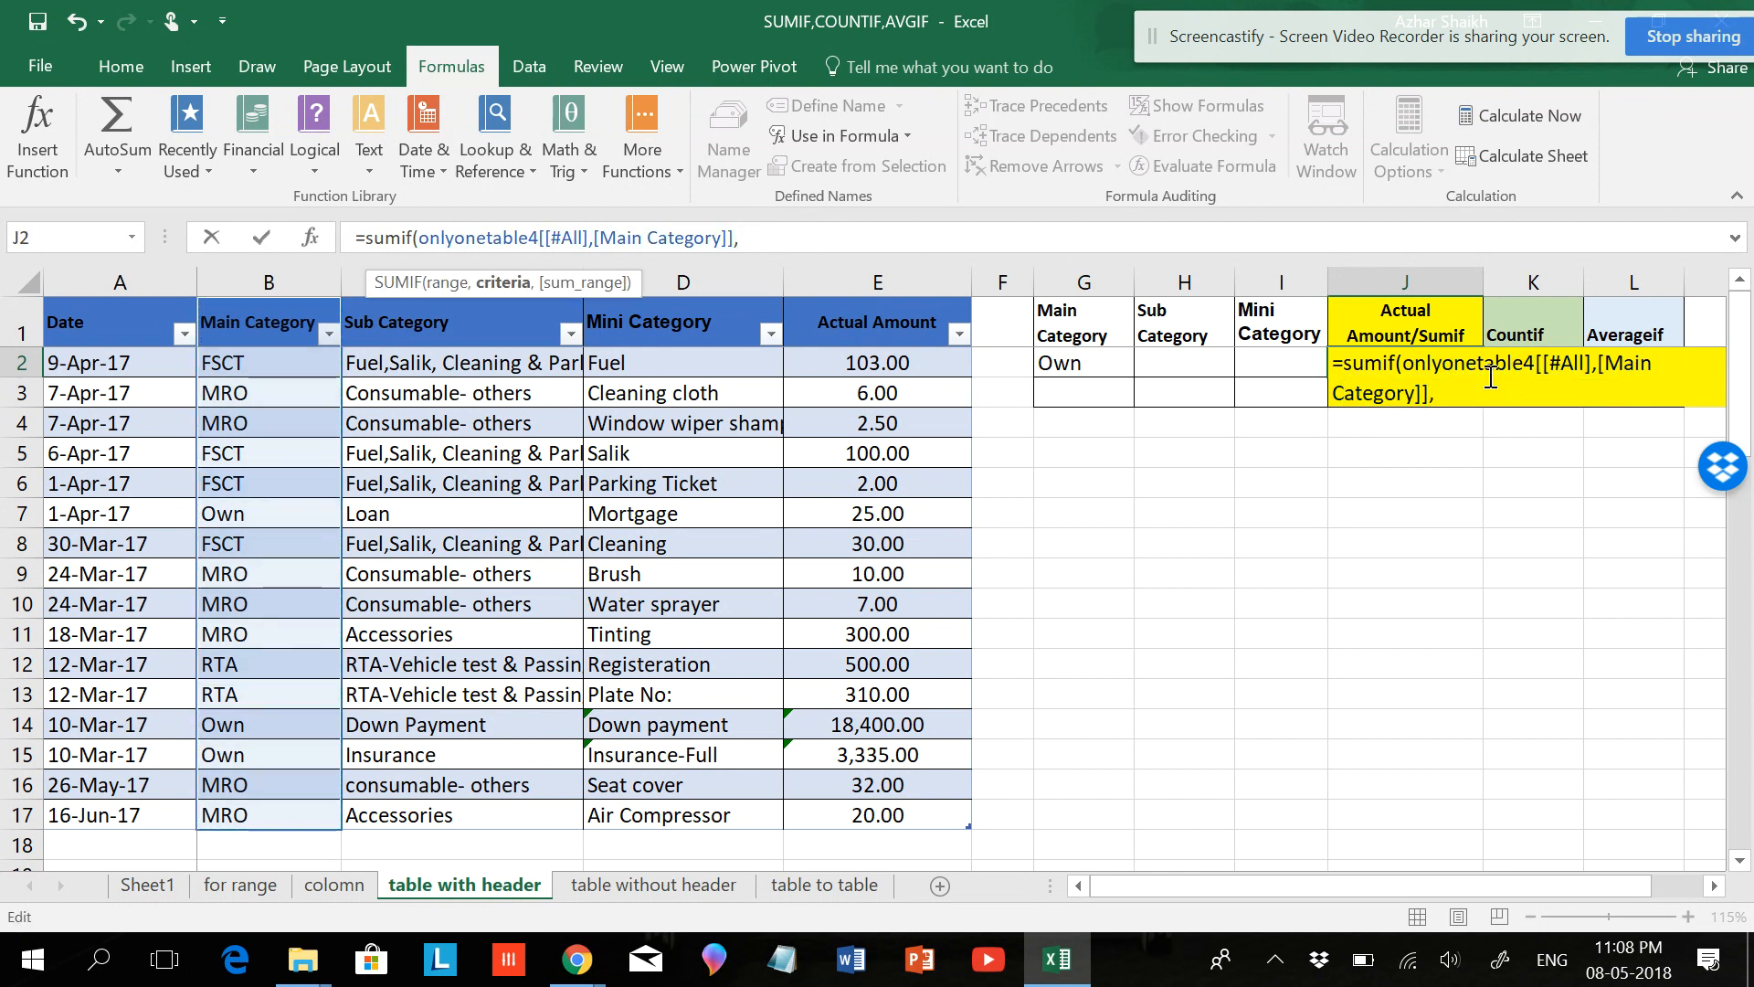
{"action": "left_click", "coordinate": [1105, 370]}
{"action": "type", "text": ","}
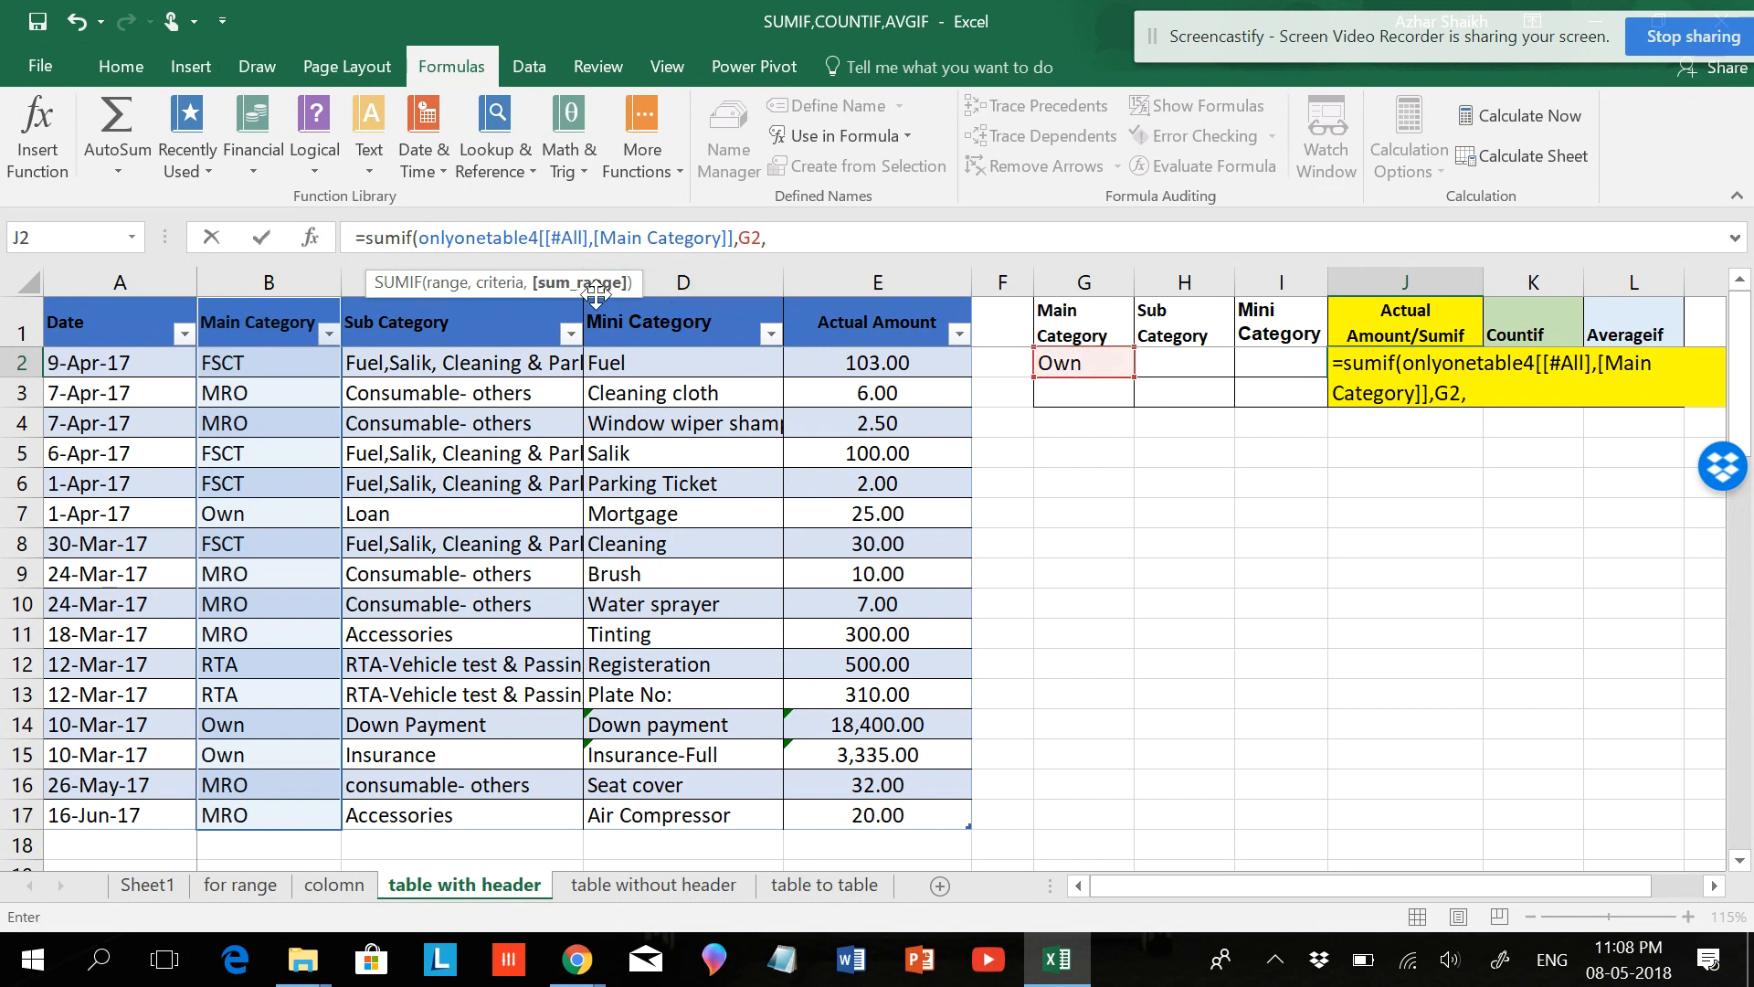
{"action": "left_click_drag", "start_coordinate": [903, 324], "coordinate": [853, 813]}
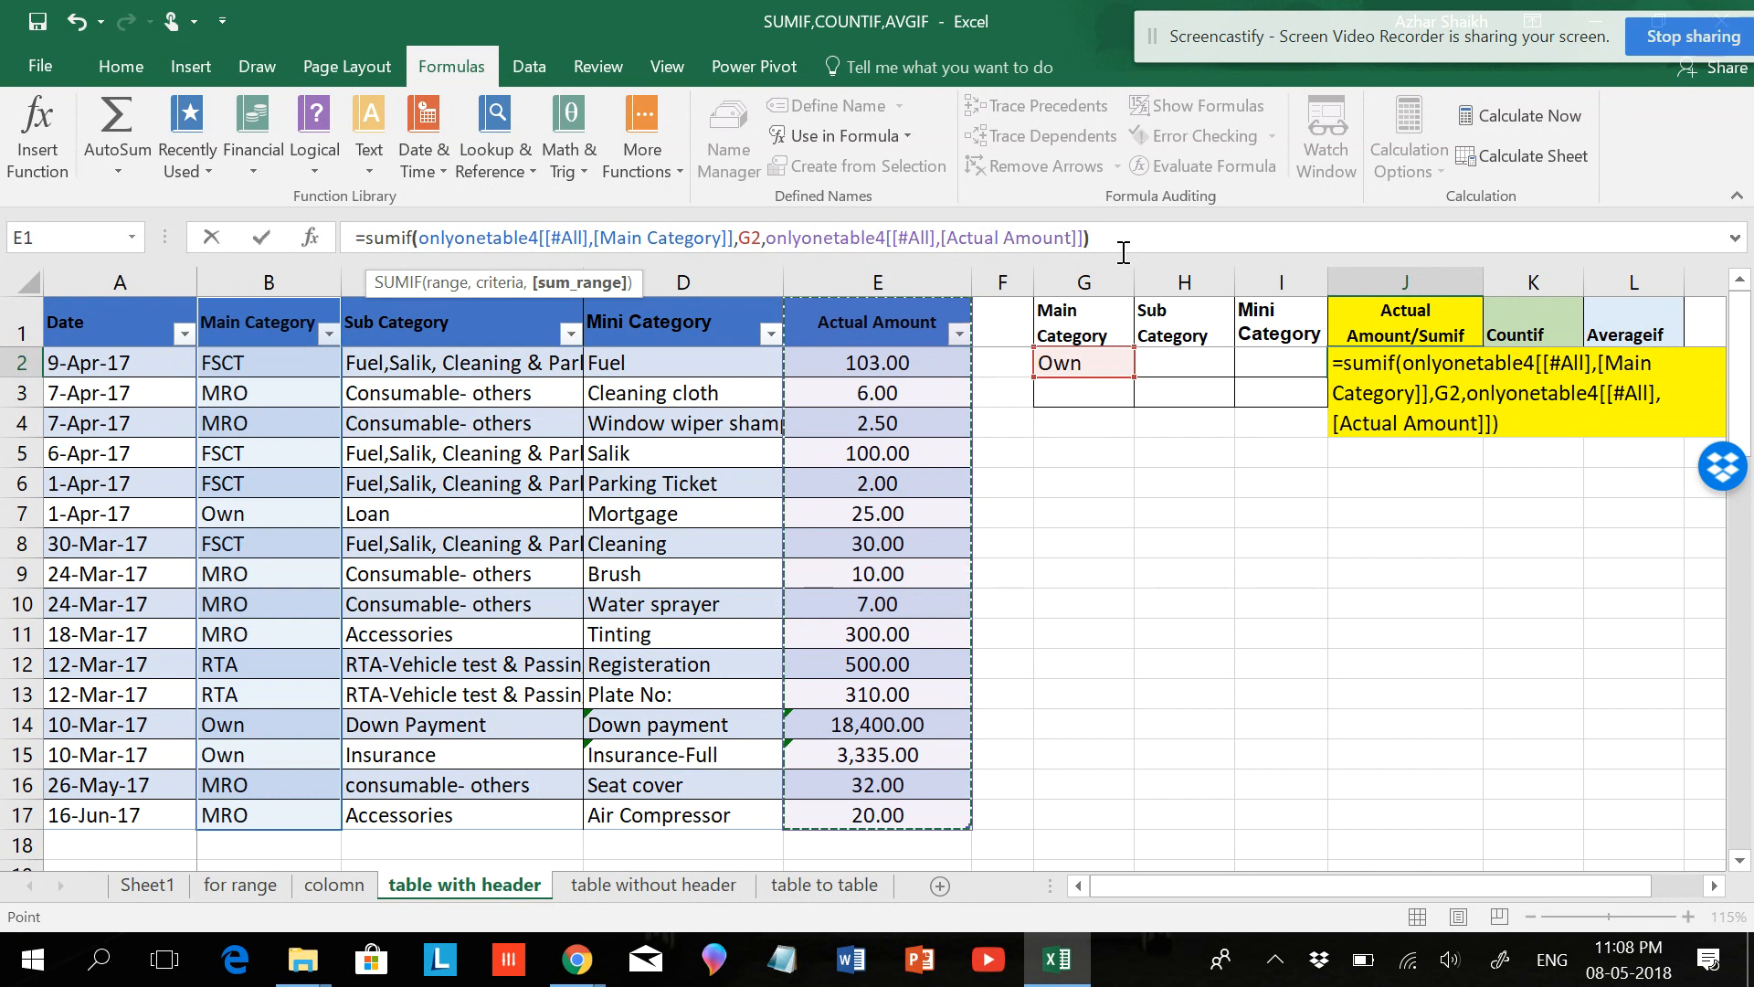
{"action": "key", "text": "Return"}
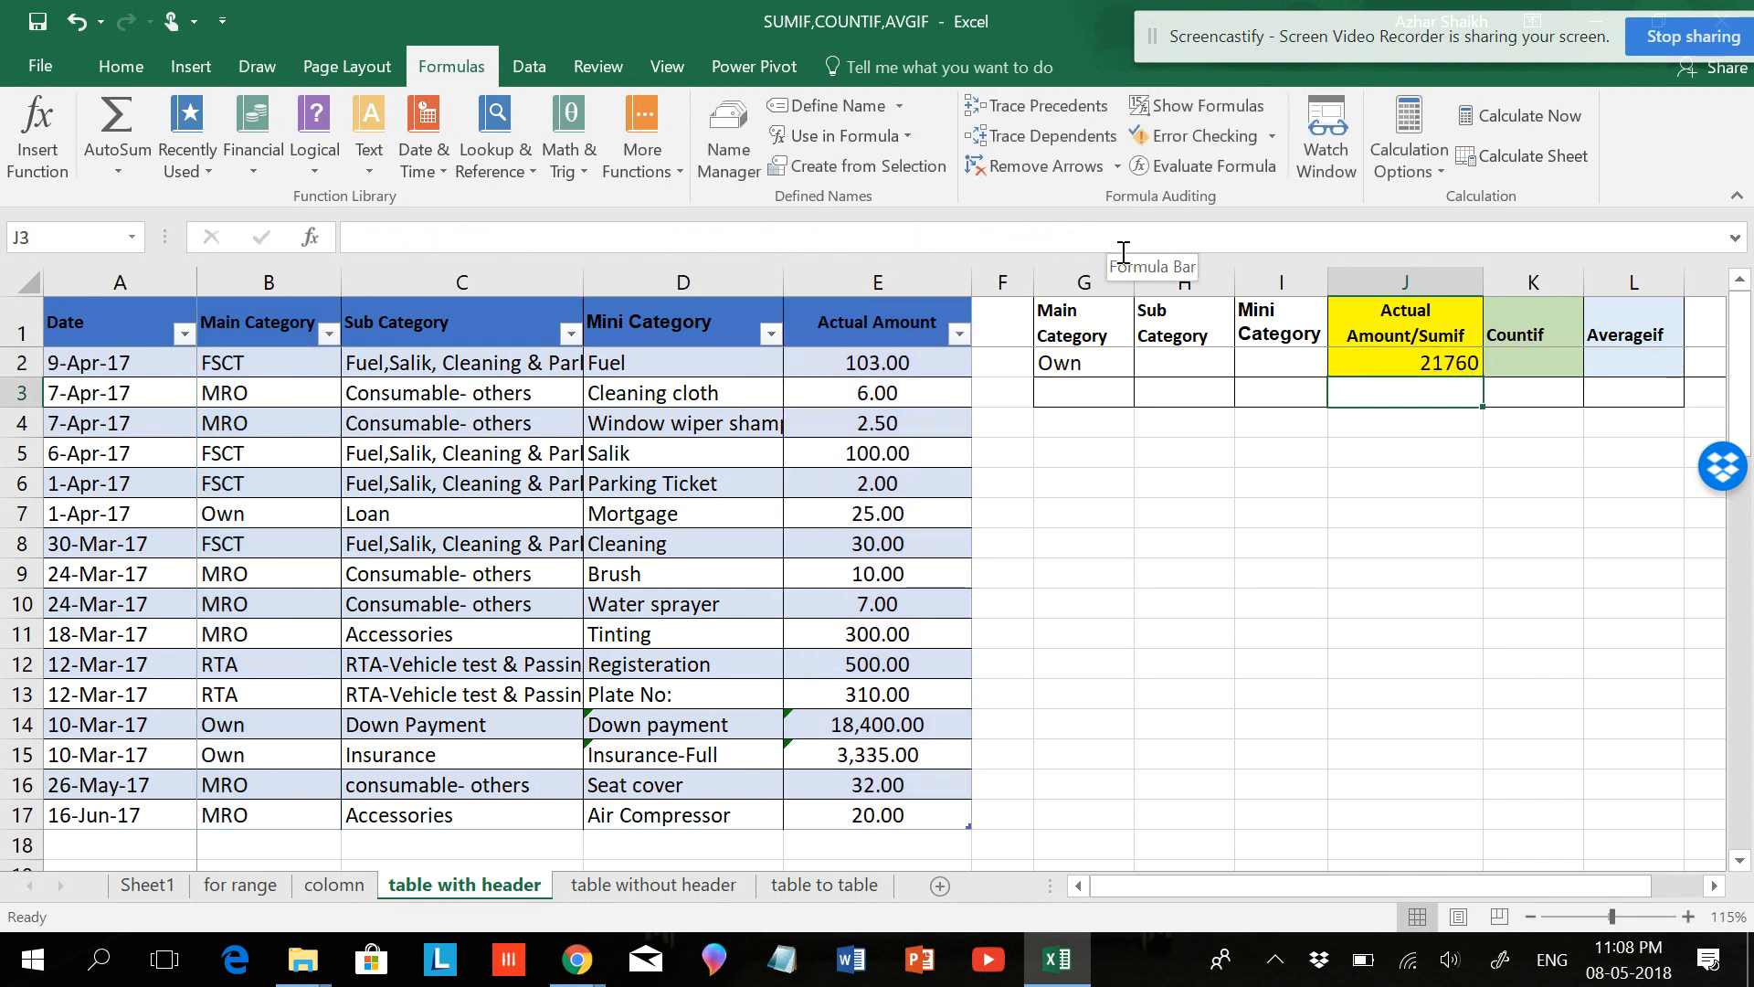
Step: Copy the Own insurance entry in B15:E15 to row 18 directly below the table, starting at B18
{"action": "scroll", "coordinate": [404, 783], "scroll_direction": "down", "scroll_amount": 1}
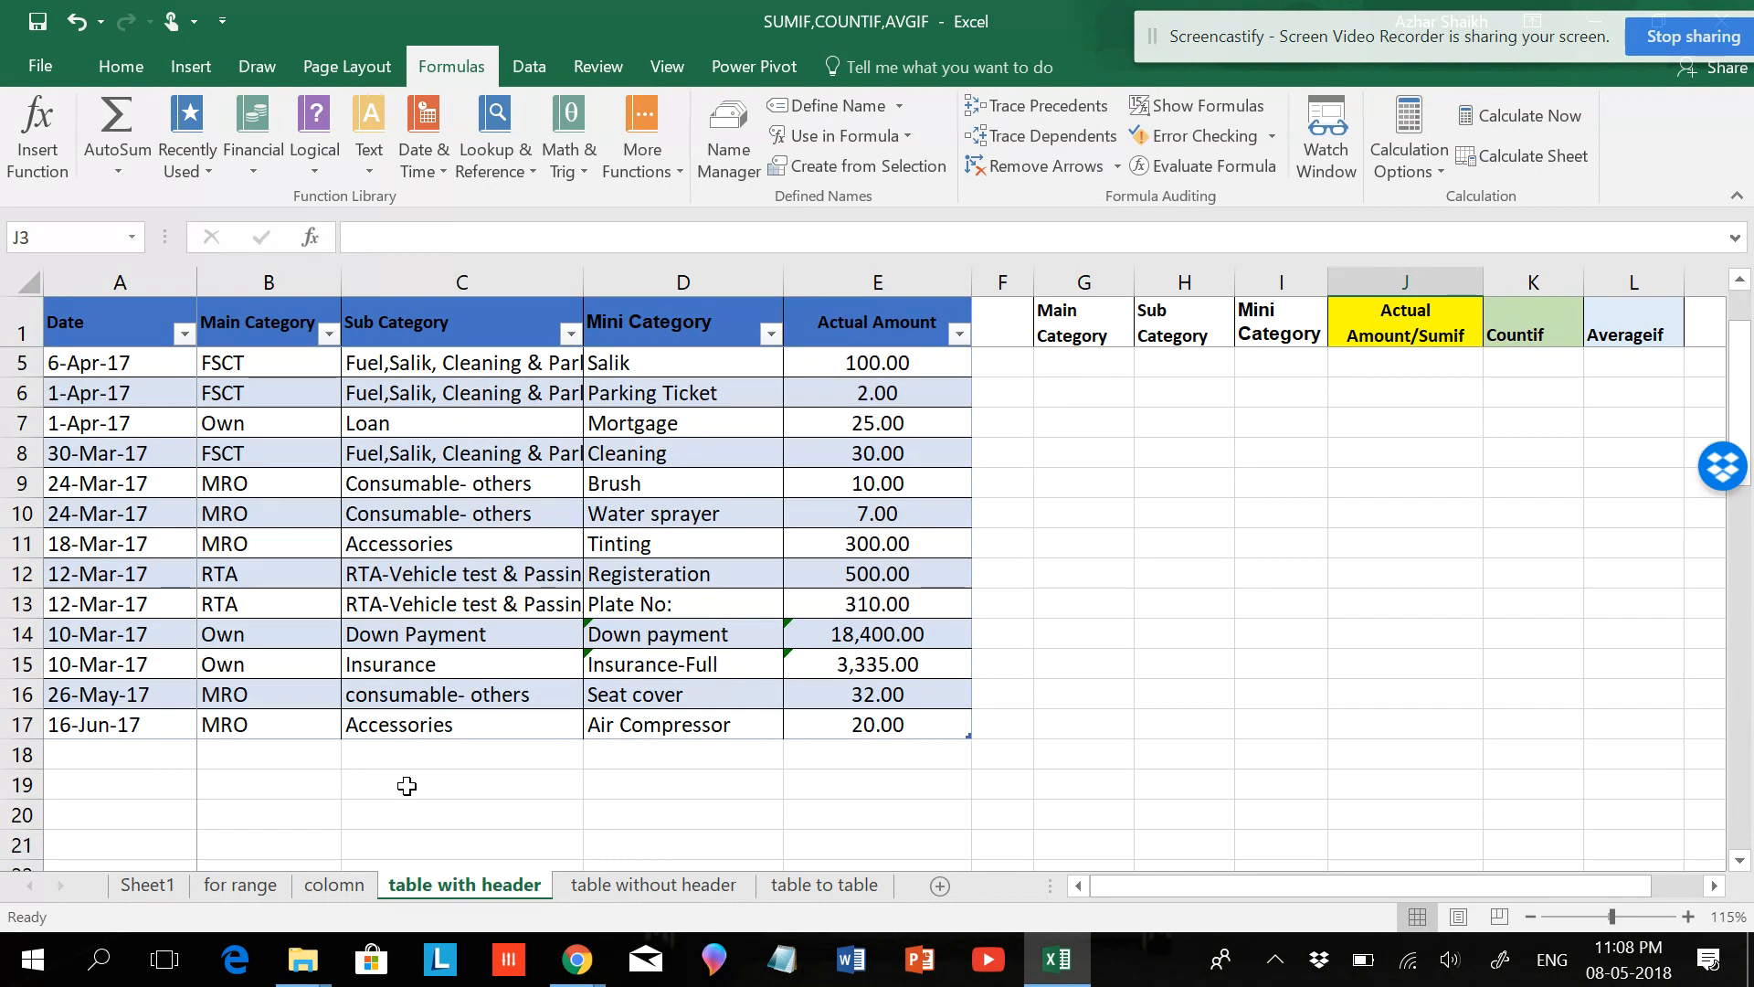
{"action": "left_click", "coordinate": [164, 763]}
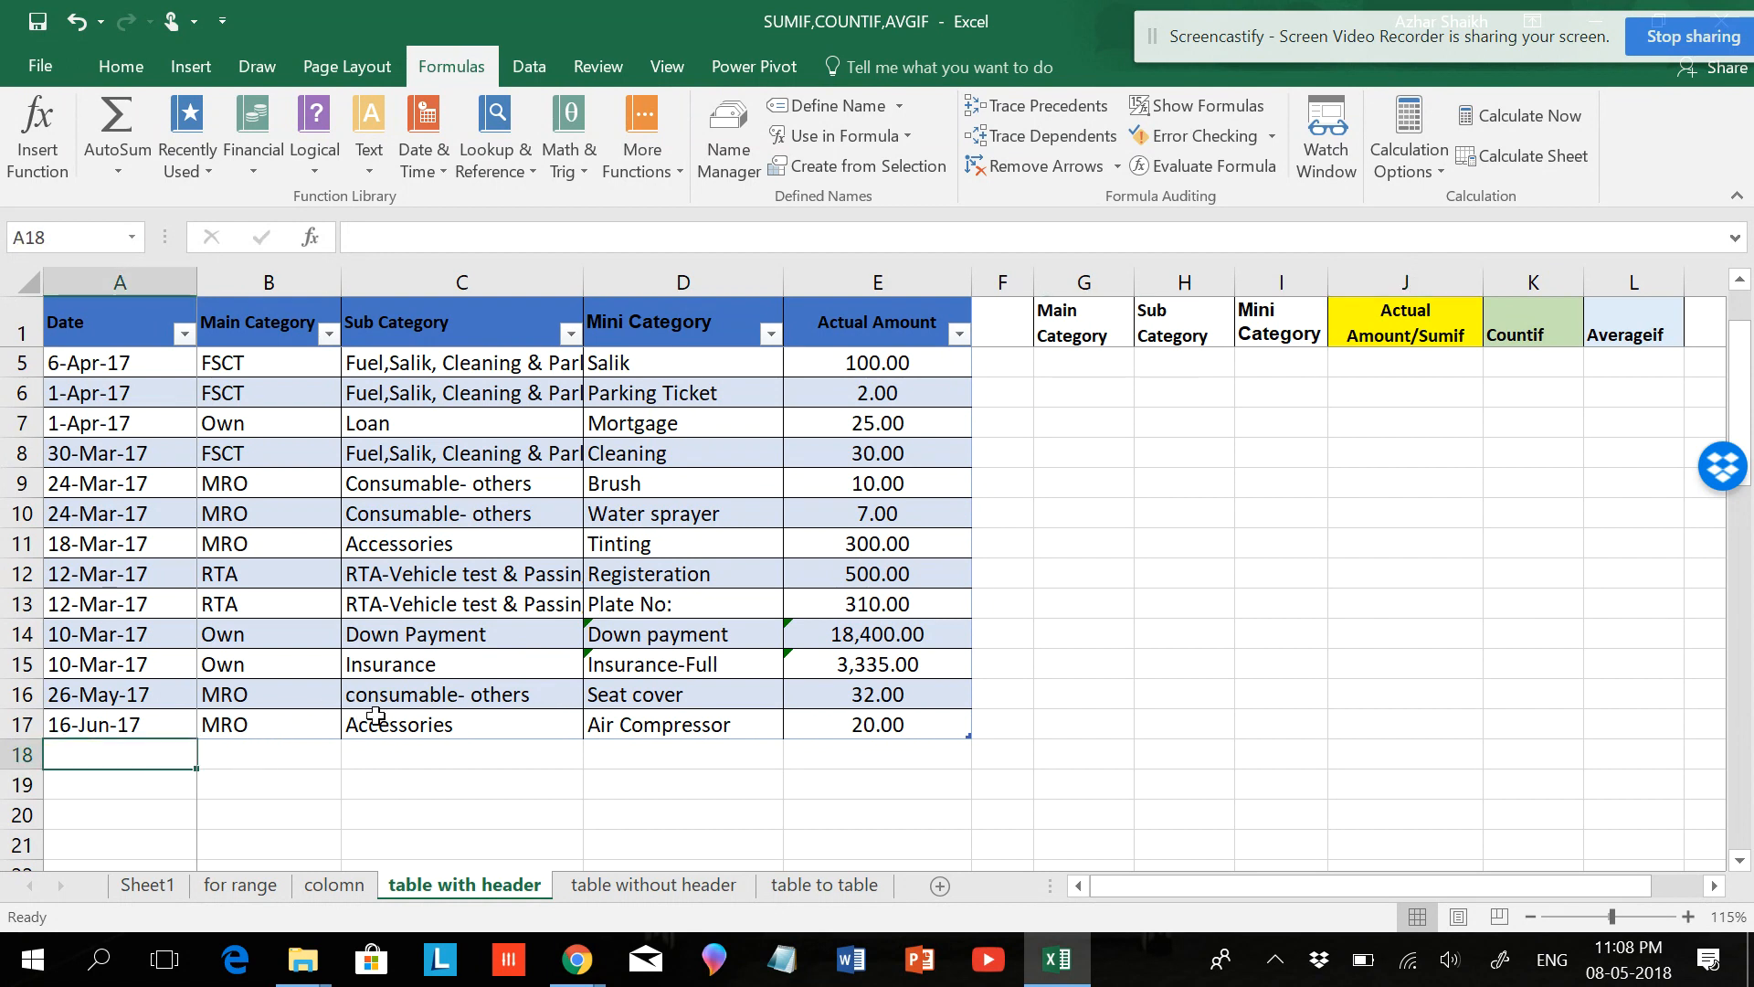
{"action": "mouse_move", "coordinate": [266, 666]}
{"action": "left_mouse_down"}
{"action": "mouse_move", "coordinate": [245, 660]}
{"action": "mouse_move", "coordinate": [549, 695]}
{"action": "mouse_move", "coordinate": [818, 660]}
{"action": "left_mouse_up"}
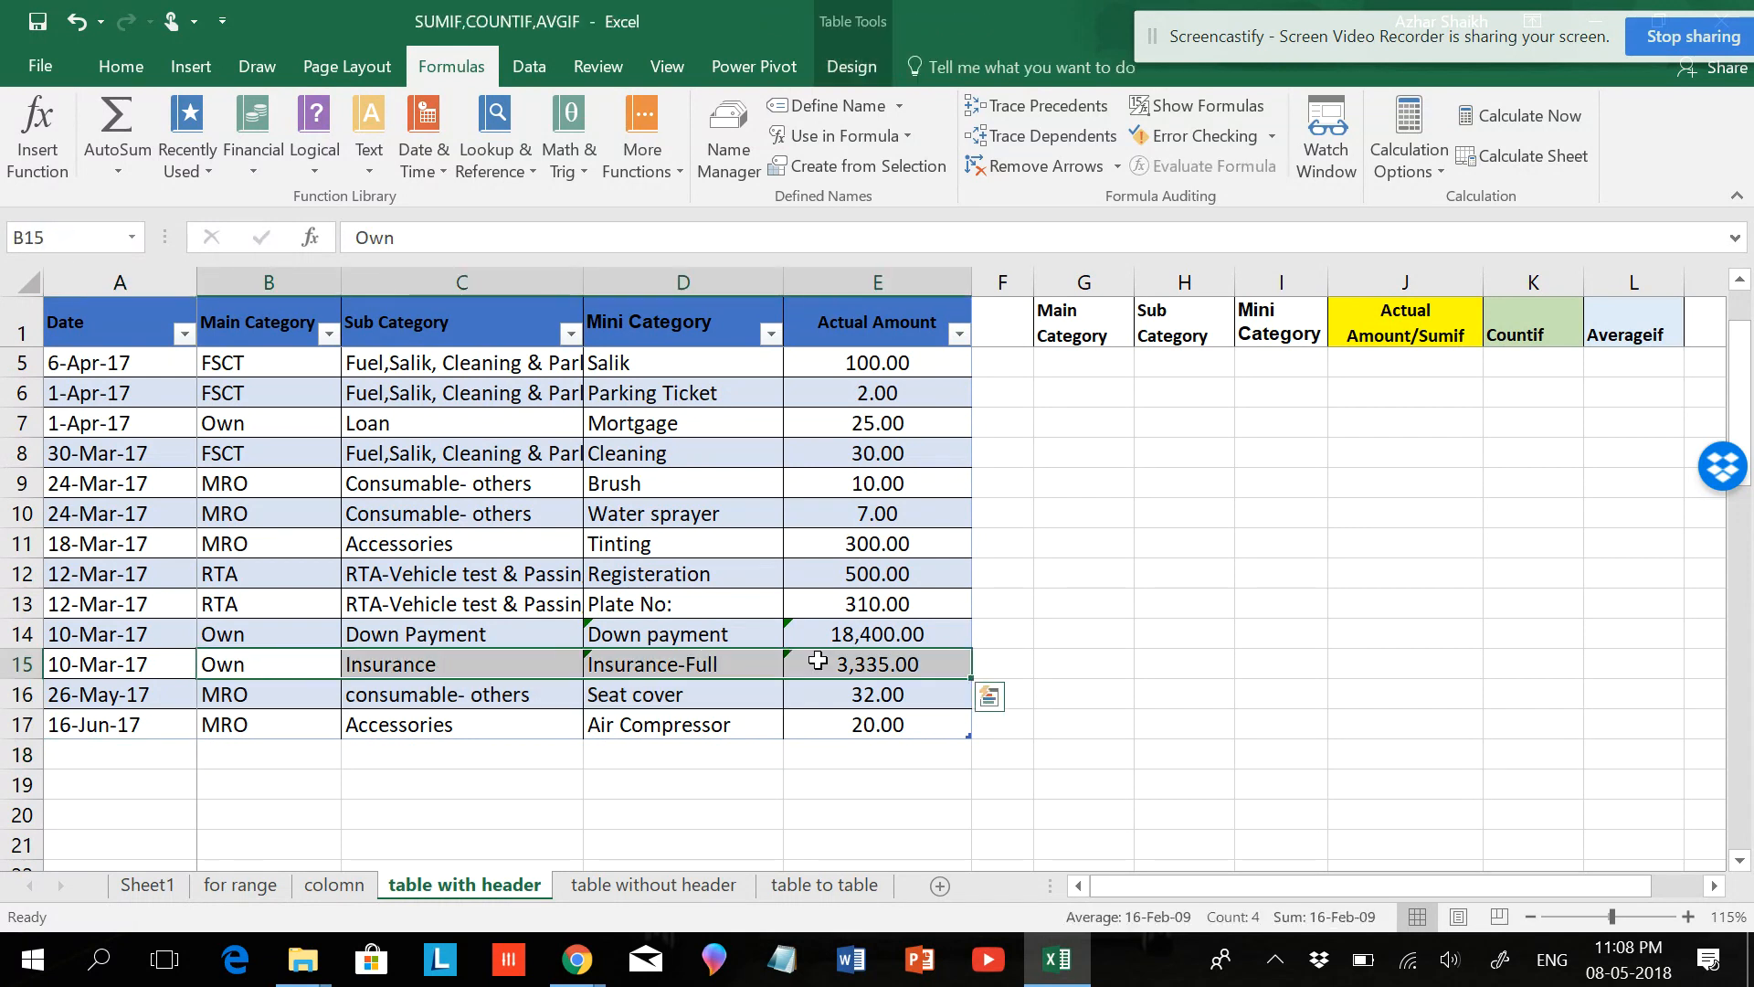
{"action": "key", "text": "ctrl+c"}
{"action": "left_click", "coordinate": [275, 752]}
{"action": "key", "text": "ctrl+v"}
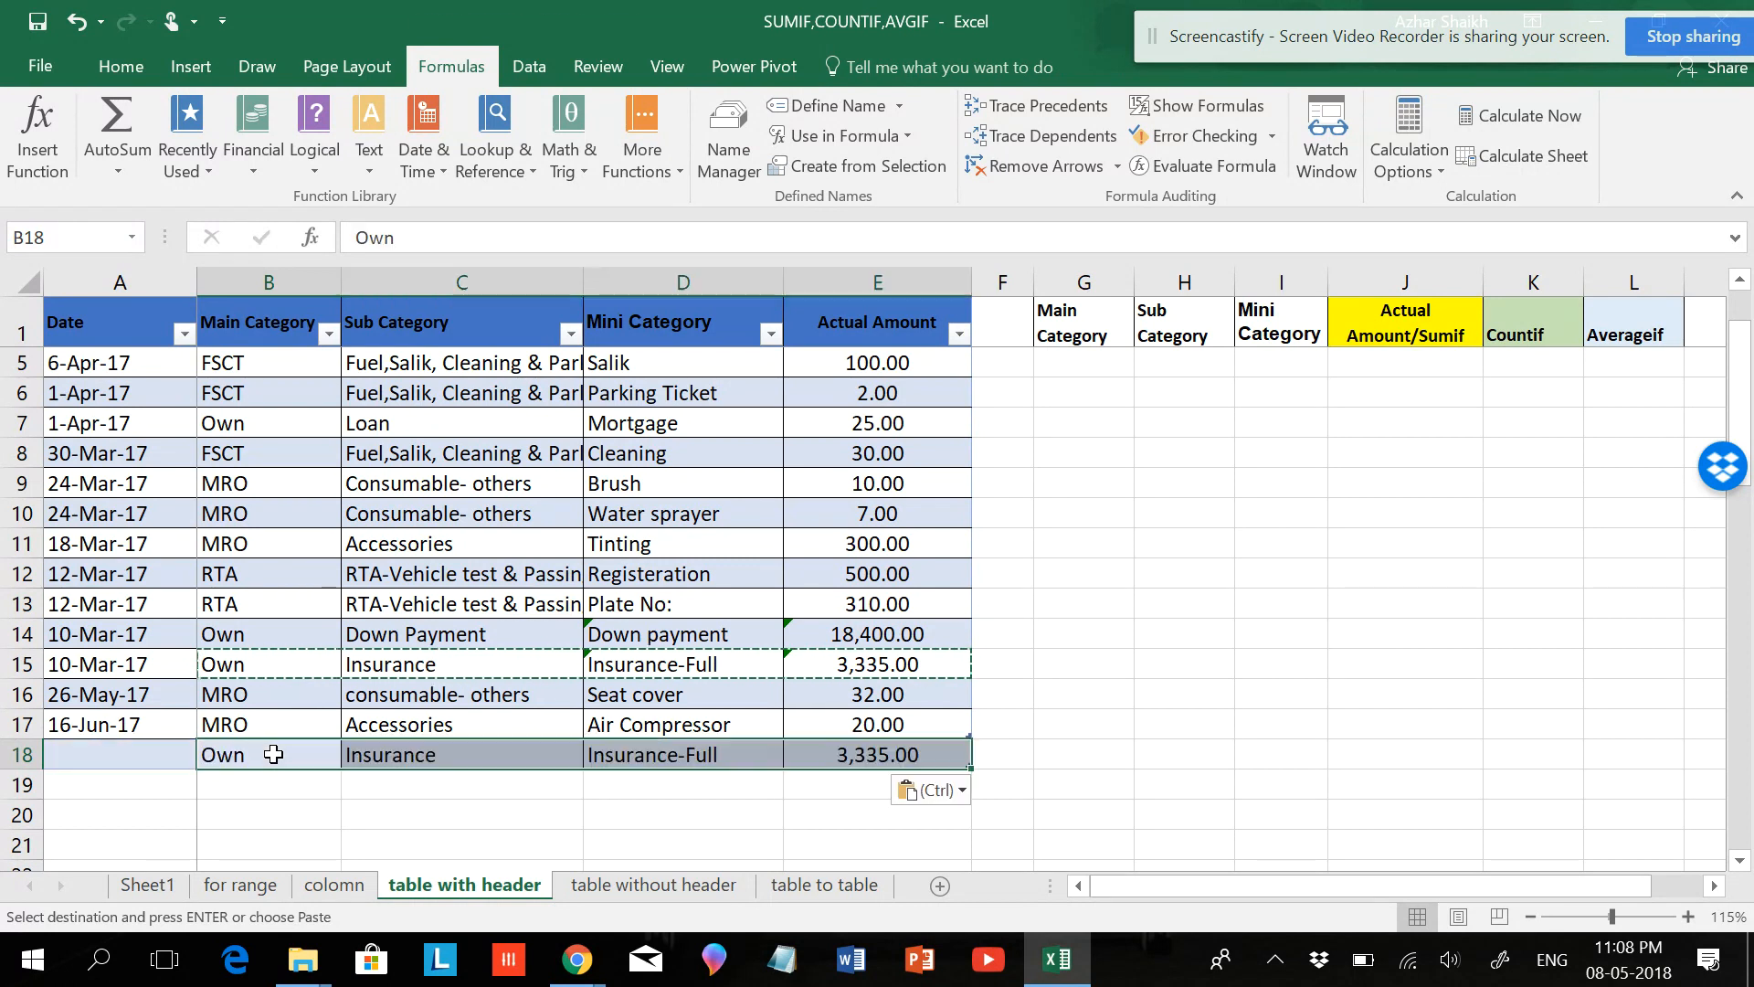
{"action": "scroll", "coordinate": [1354, 545], "scroll_direction": "up", "scroll_amount": 1}
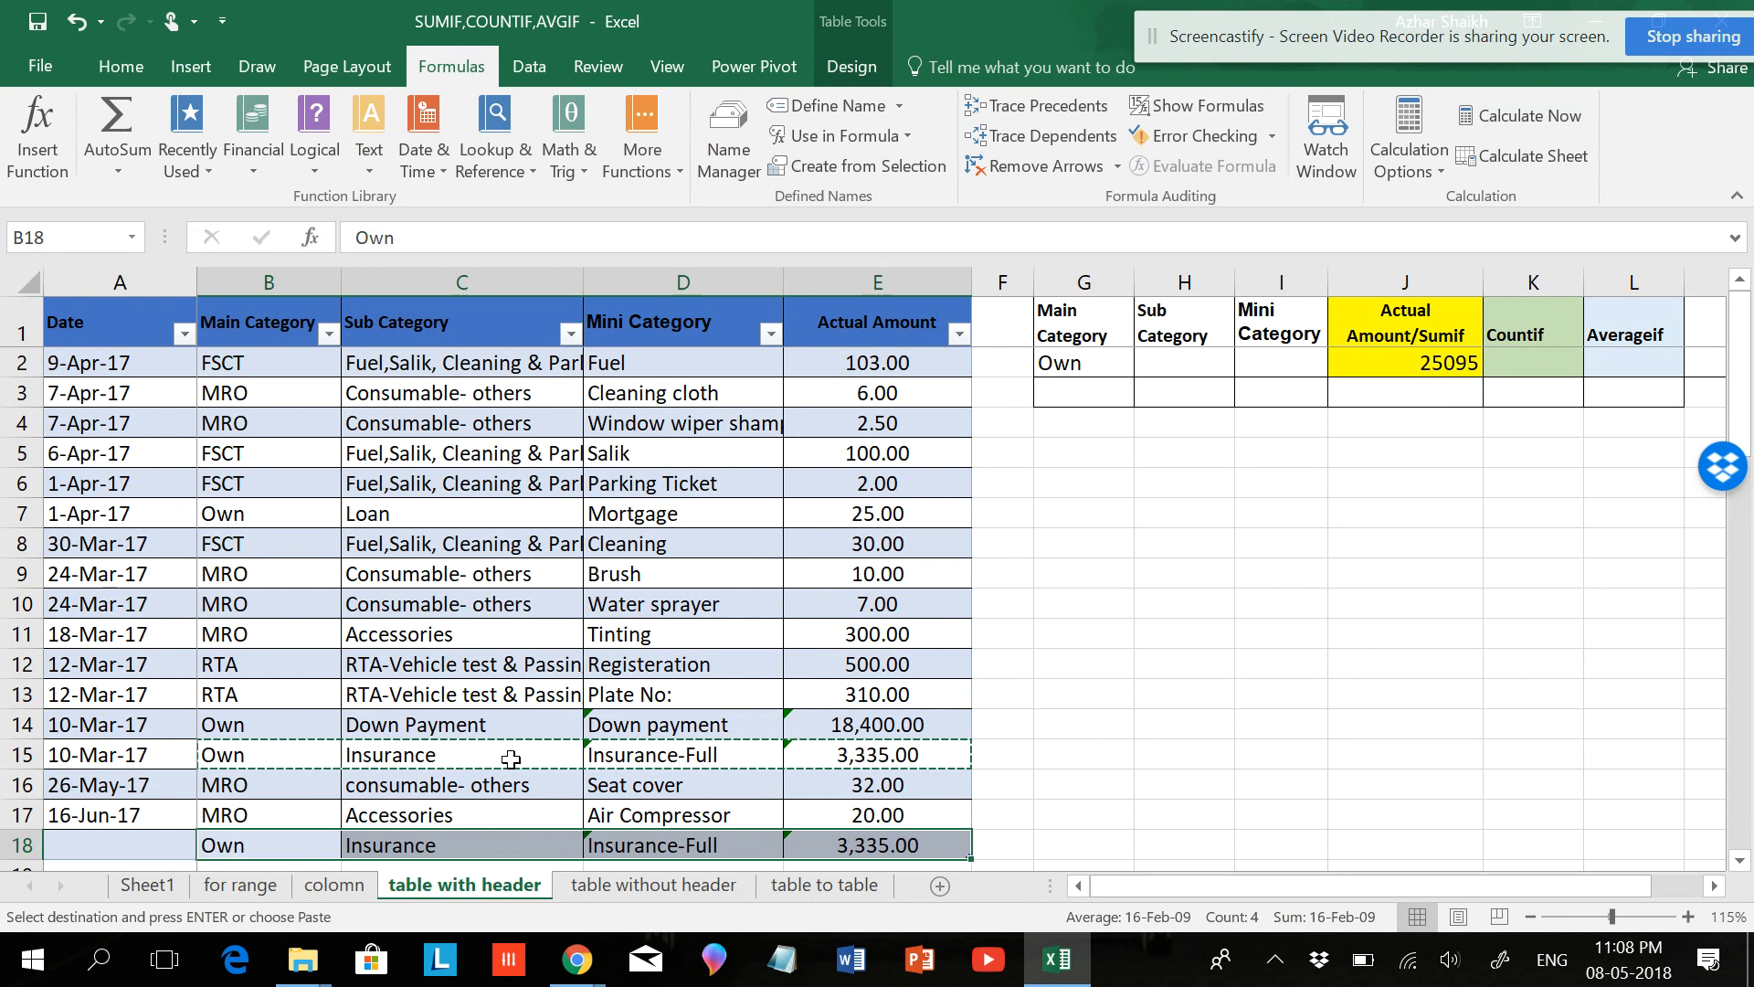
Step: Clear the pasted insurance entry from B18:E18
{"action": "key", "text": "Delete"}
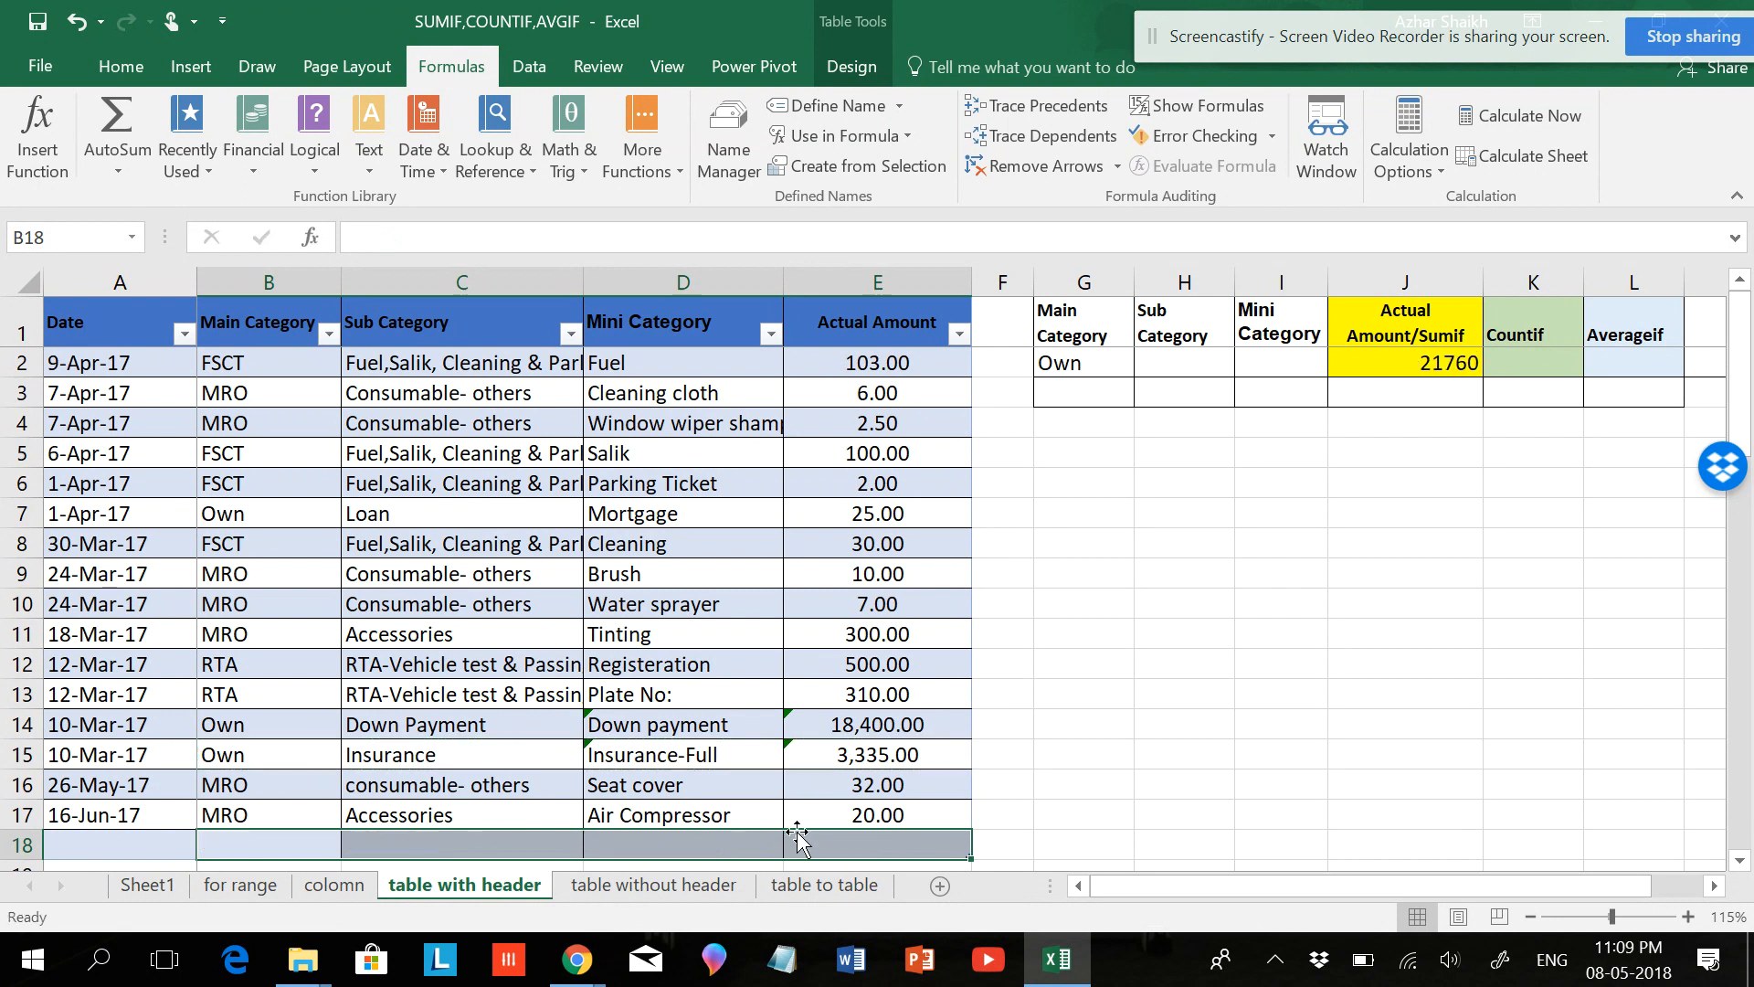
{"action": "scroll", "coordinate": [909, 791], "scroll_direction": "down", "scroll_amount": 1}
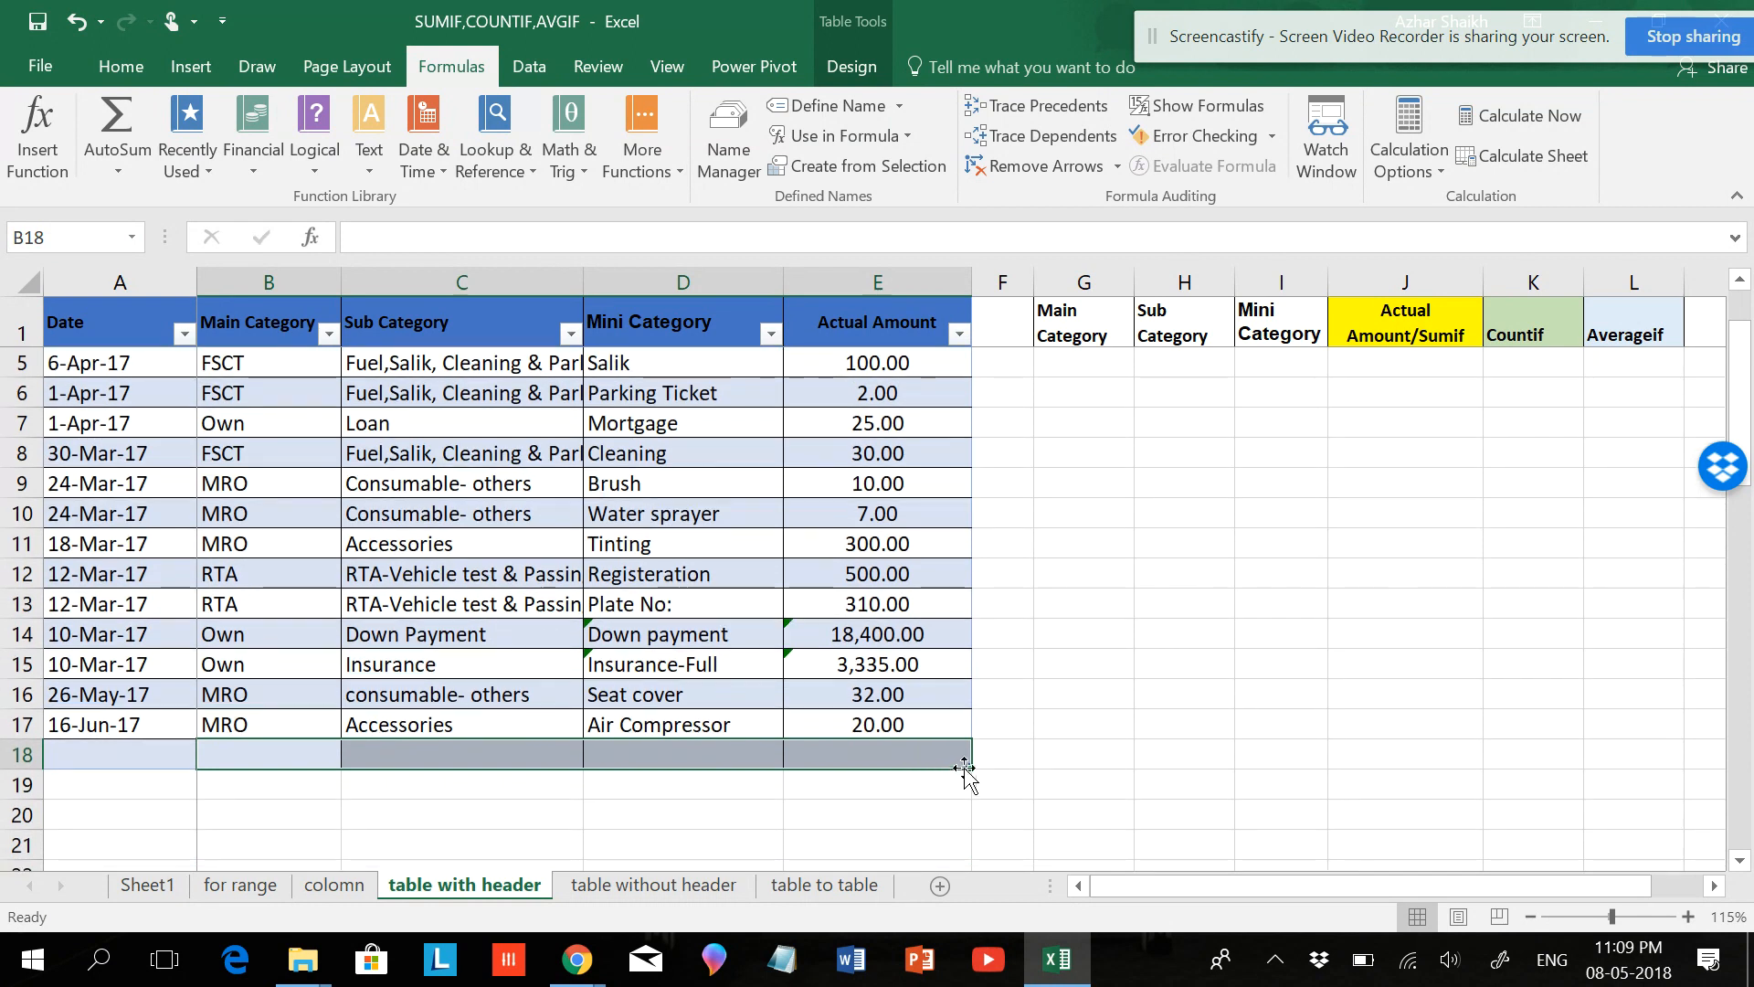
{"action": "left_click", "coordinate": [941, 747]}
{"action": "left_click", "coordinate": [947, 725]}
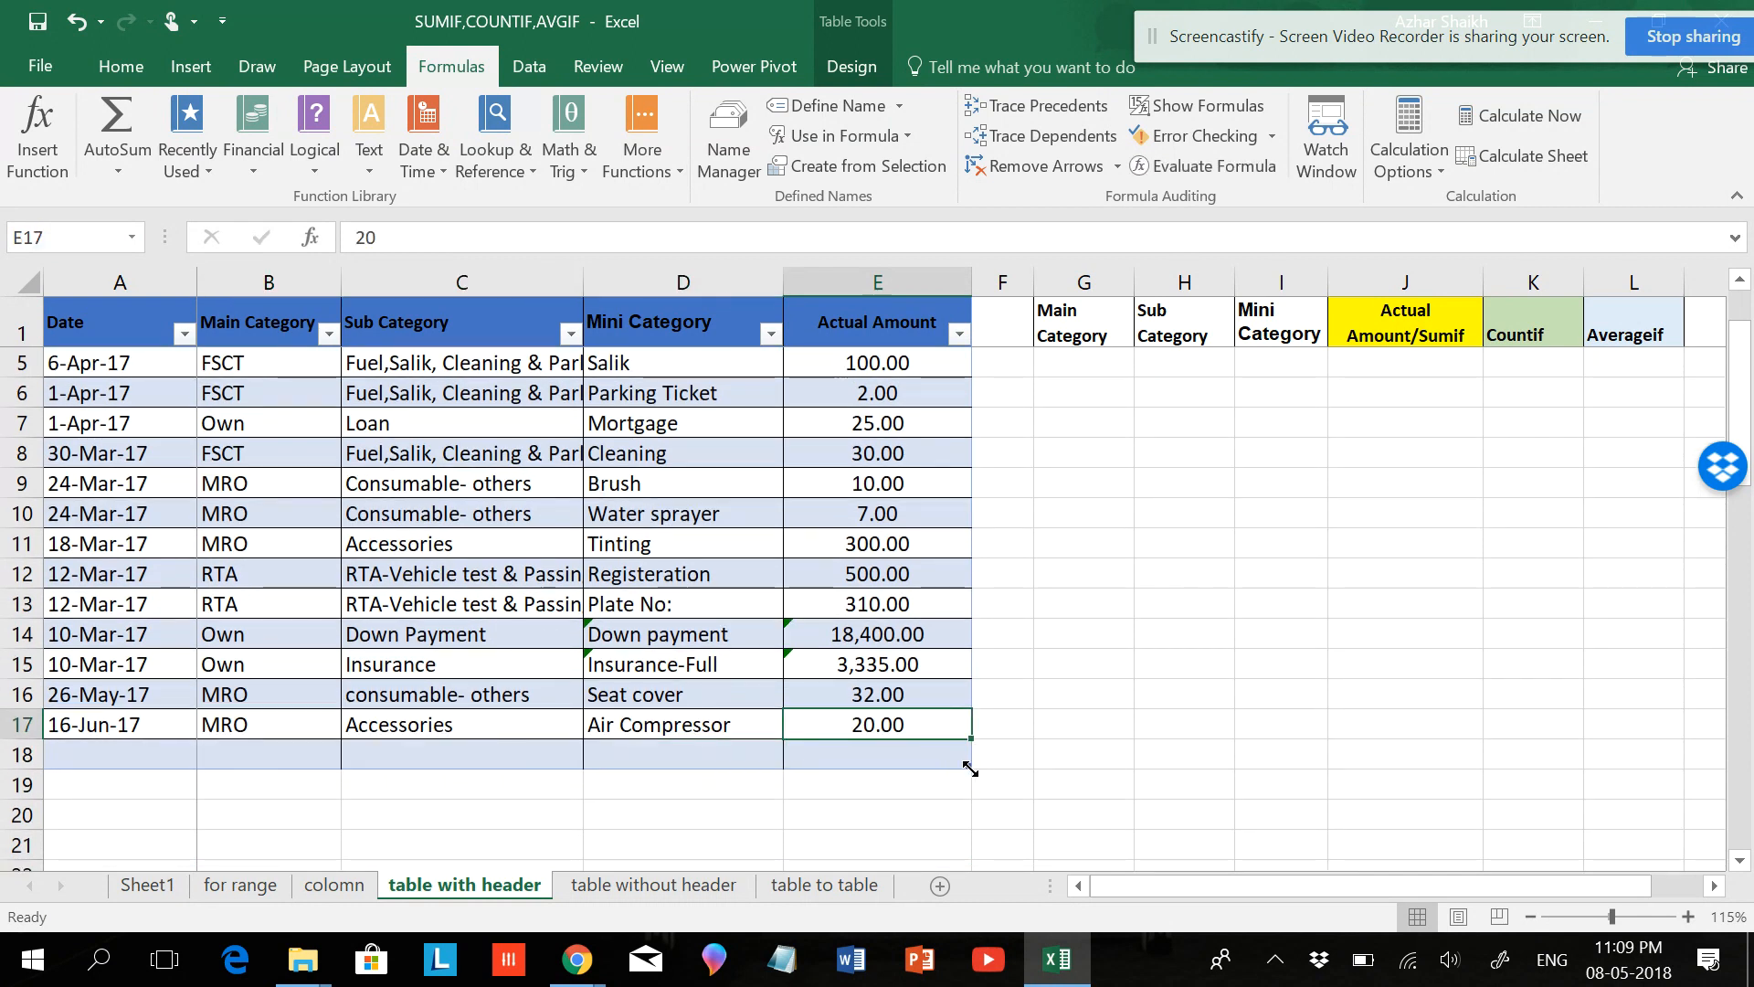
{"action": "scroll", "coordinate": [637, 611], "scroll_direction": "up", "scroll_amount": 1}
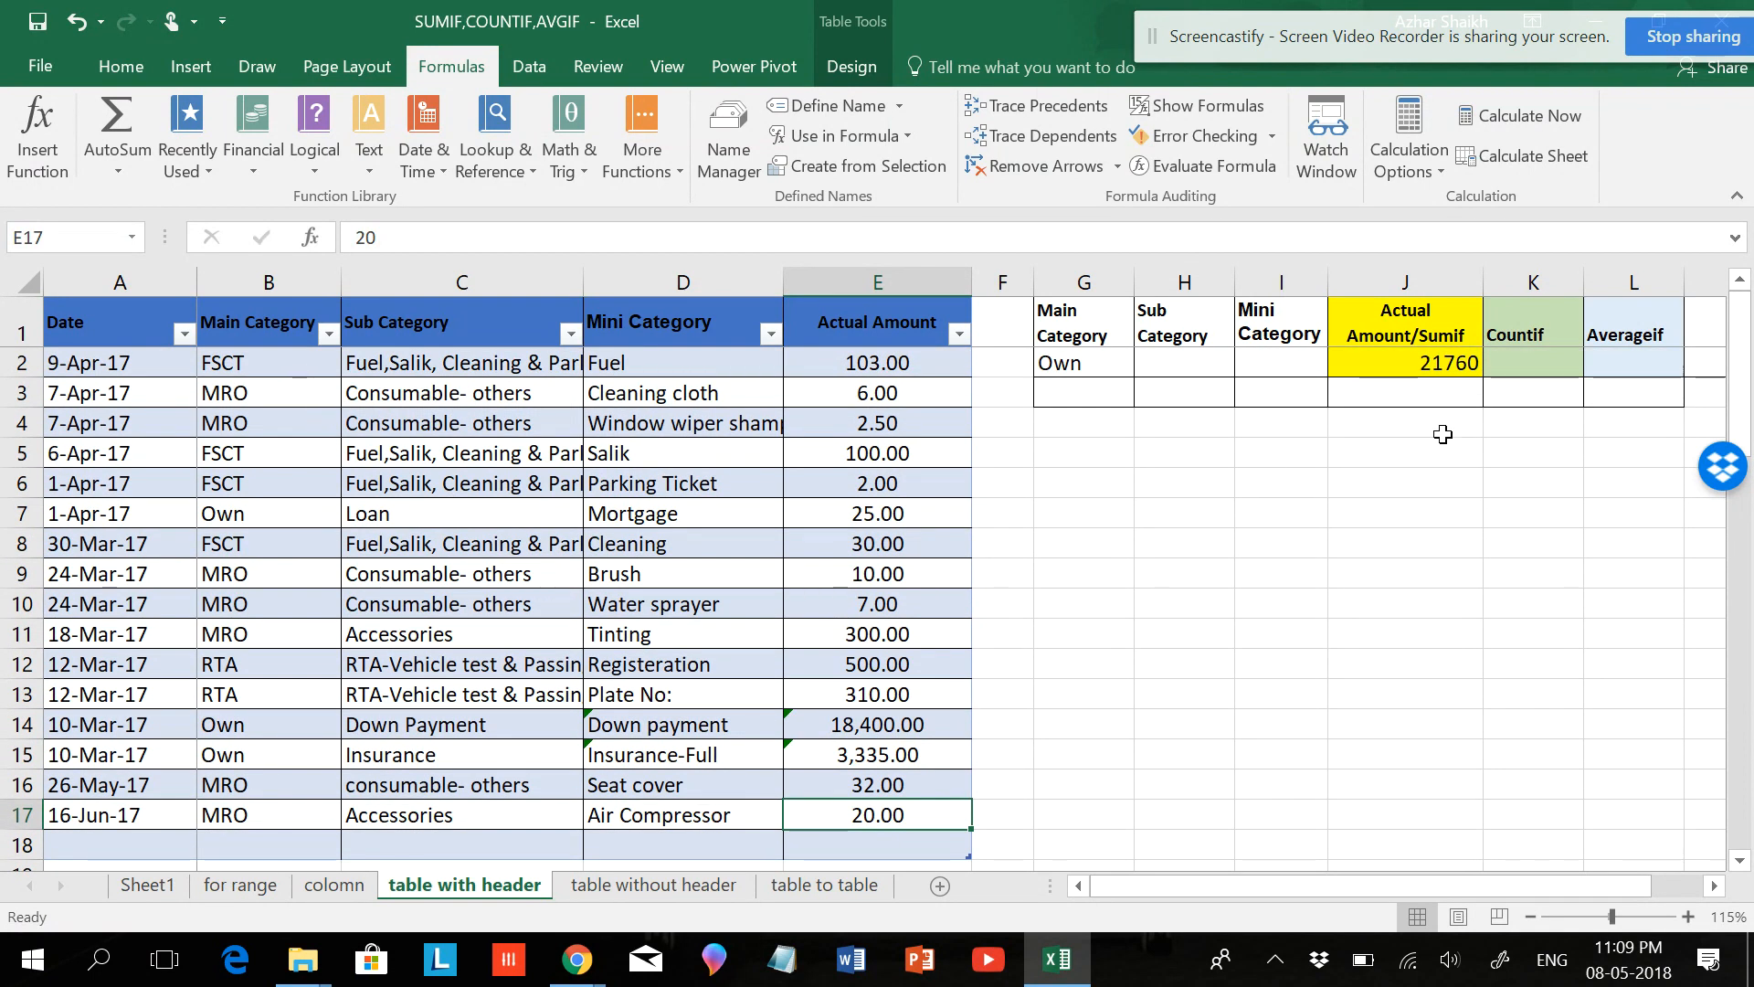
Step: Clear J2 and start a new SUMIF there with the Main Category column from its header through row 18 as the range
{"action": "left_click", "coordinate": [1442, 366]}
{"action": "key", "text": "Delete"}
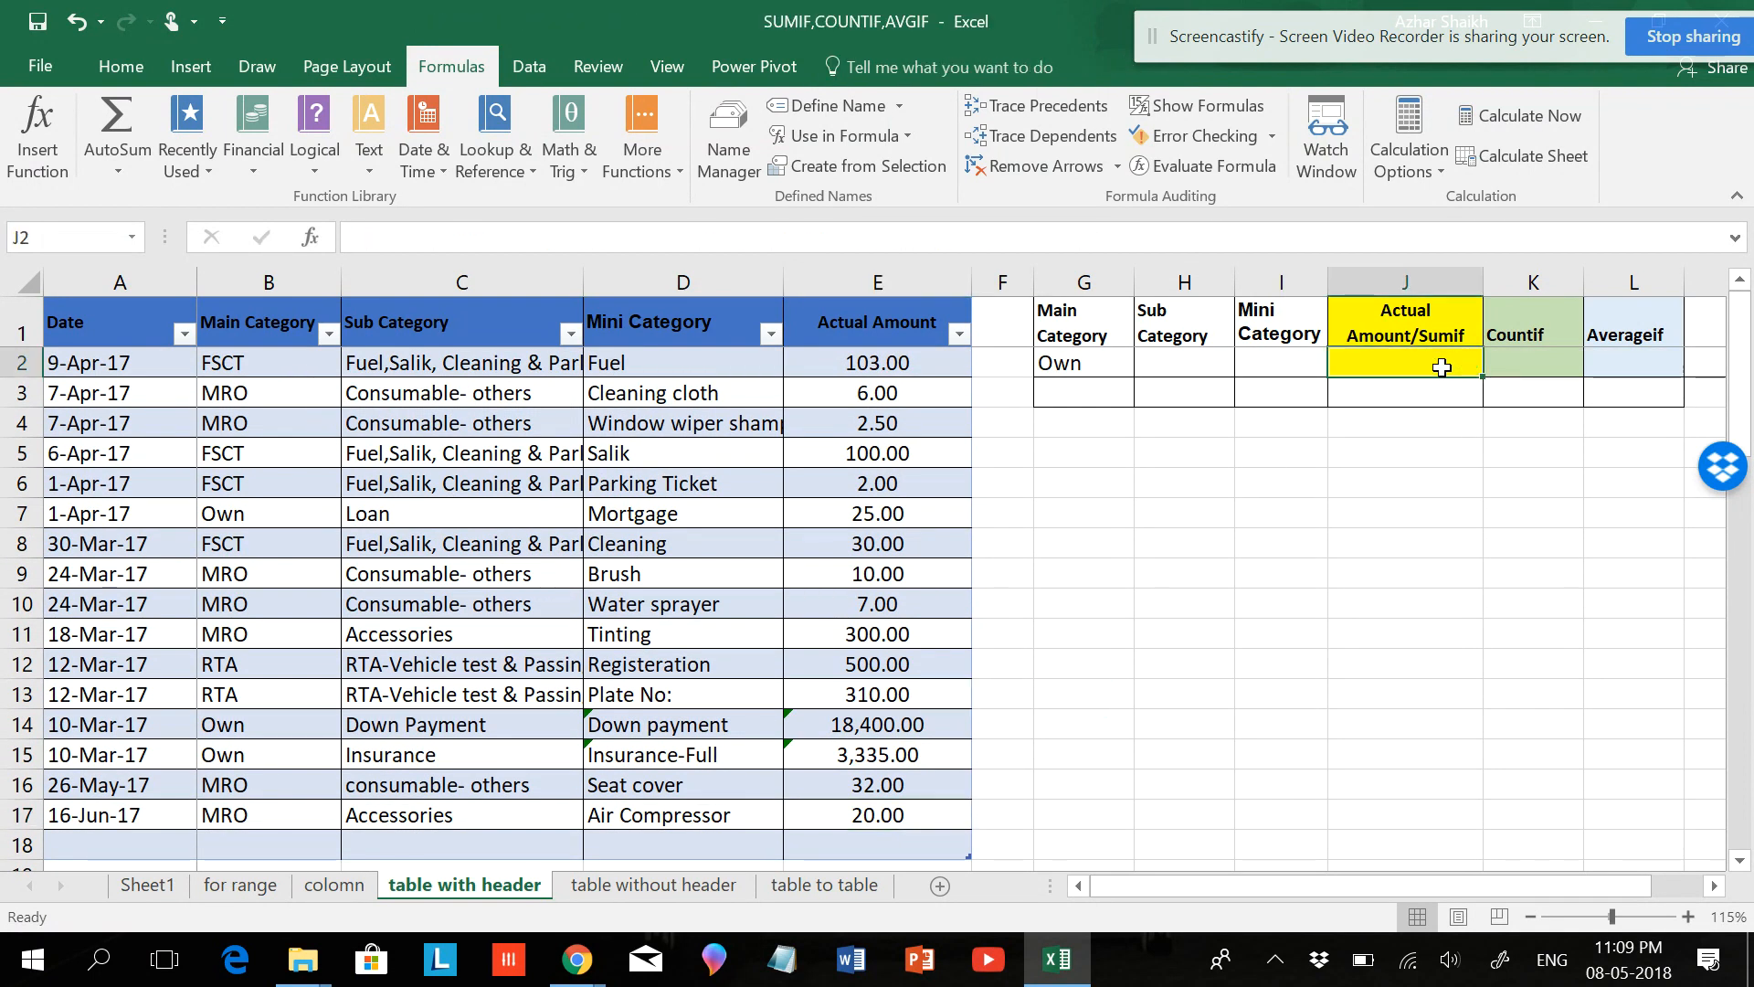
{"action": "type", "text": "=s"}
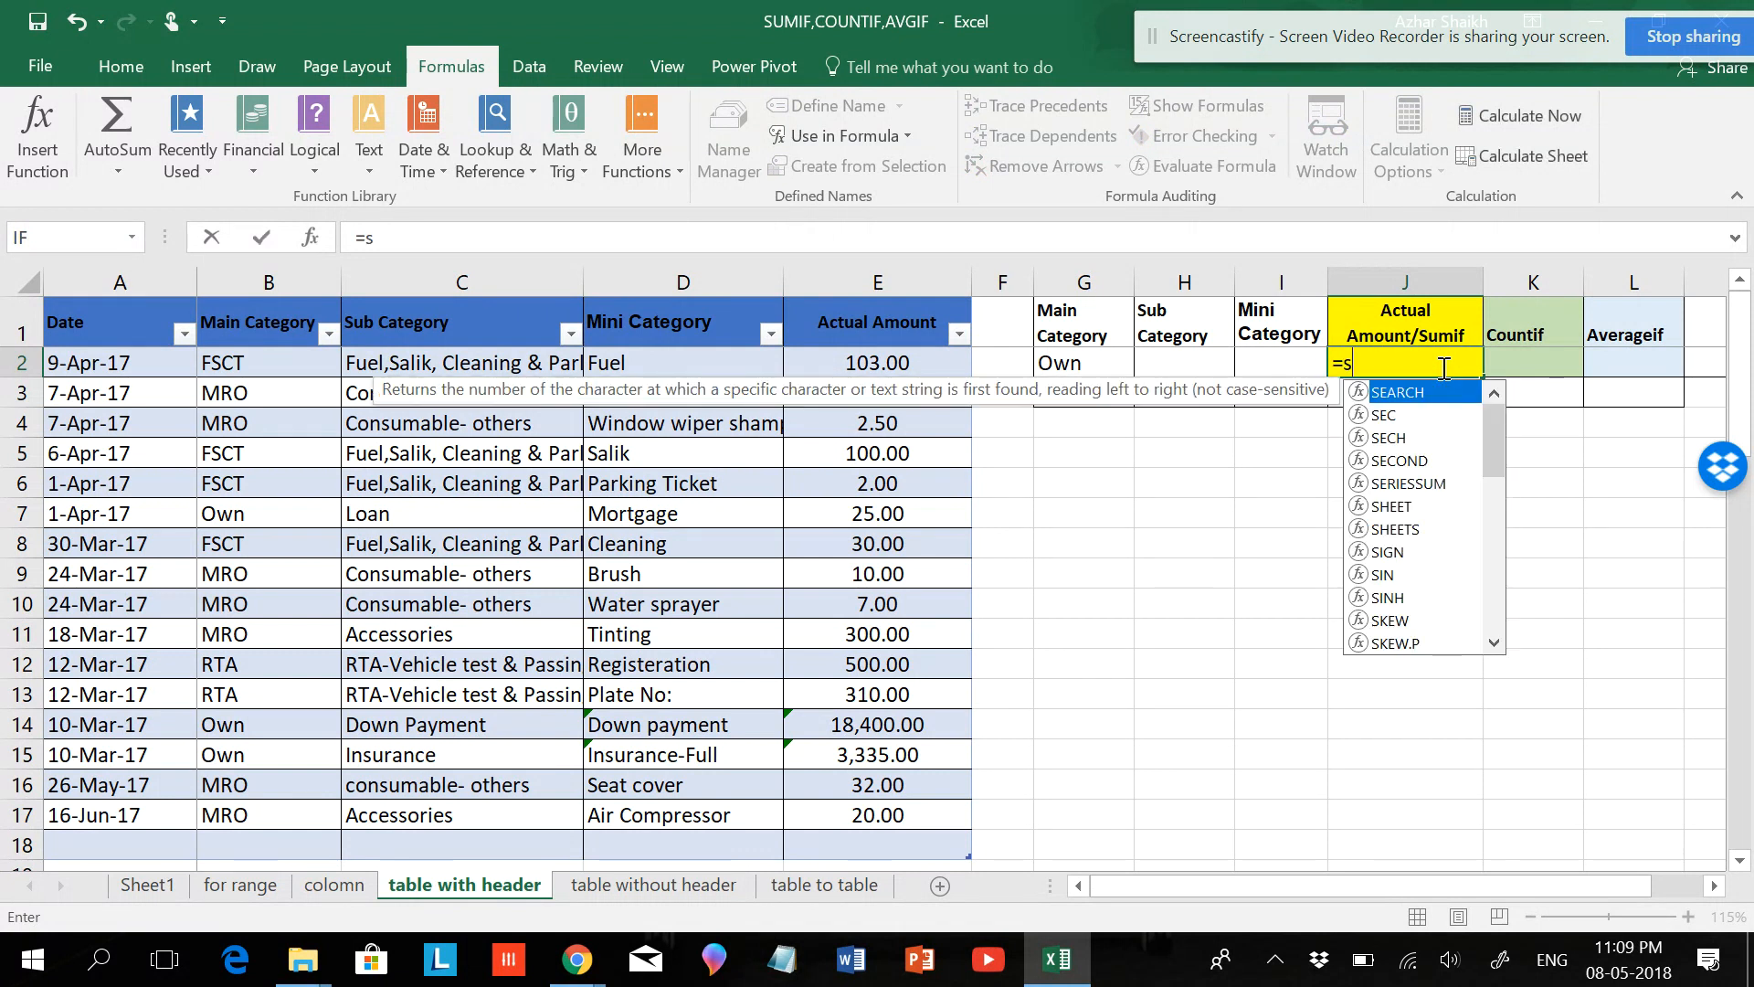
{"action": "type", "text": "umif("}
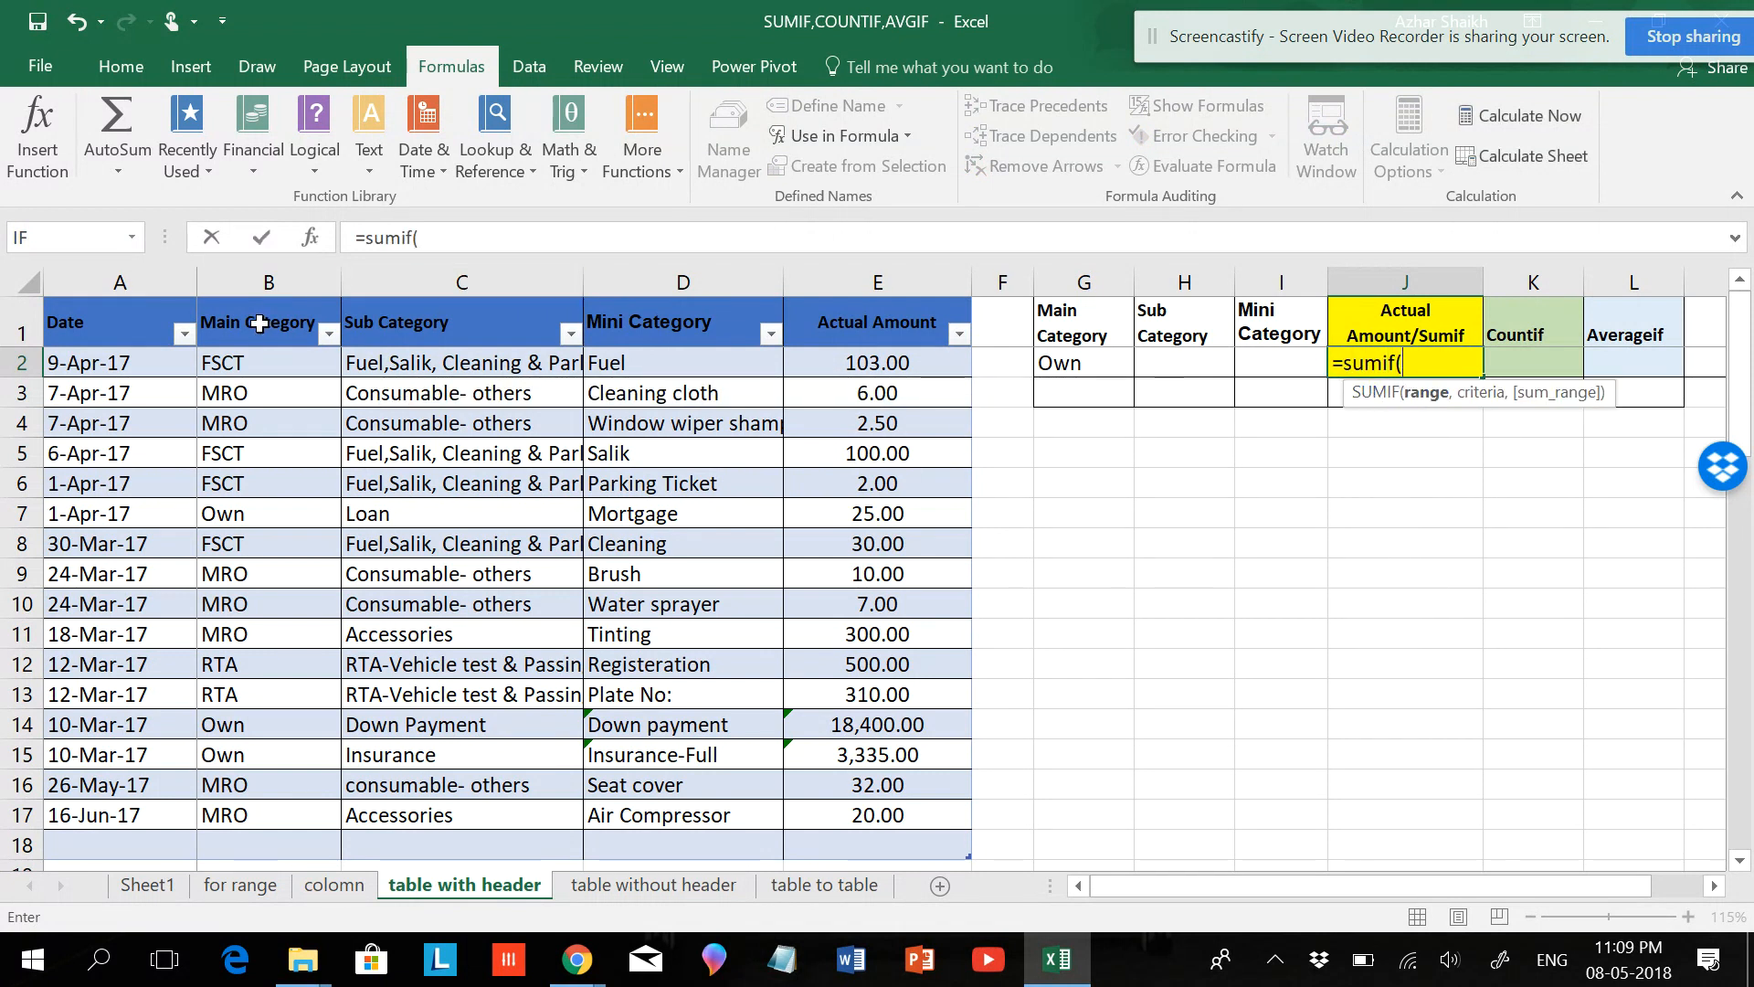
{"action": "left_click_drag", "start_coordinate": [266, 315], "coordinate": [218, 807]}
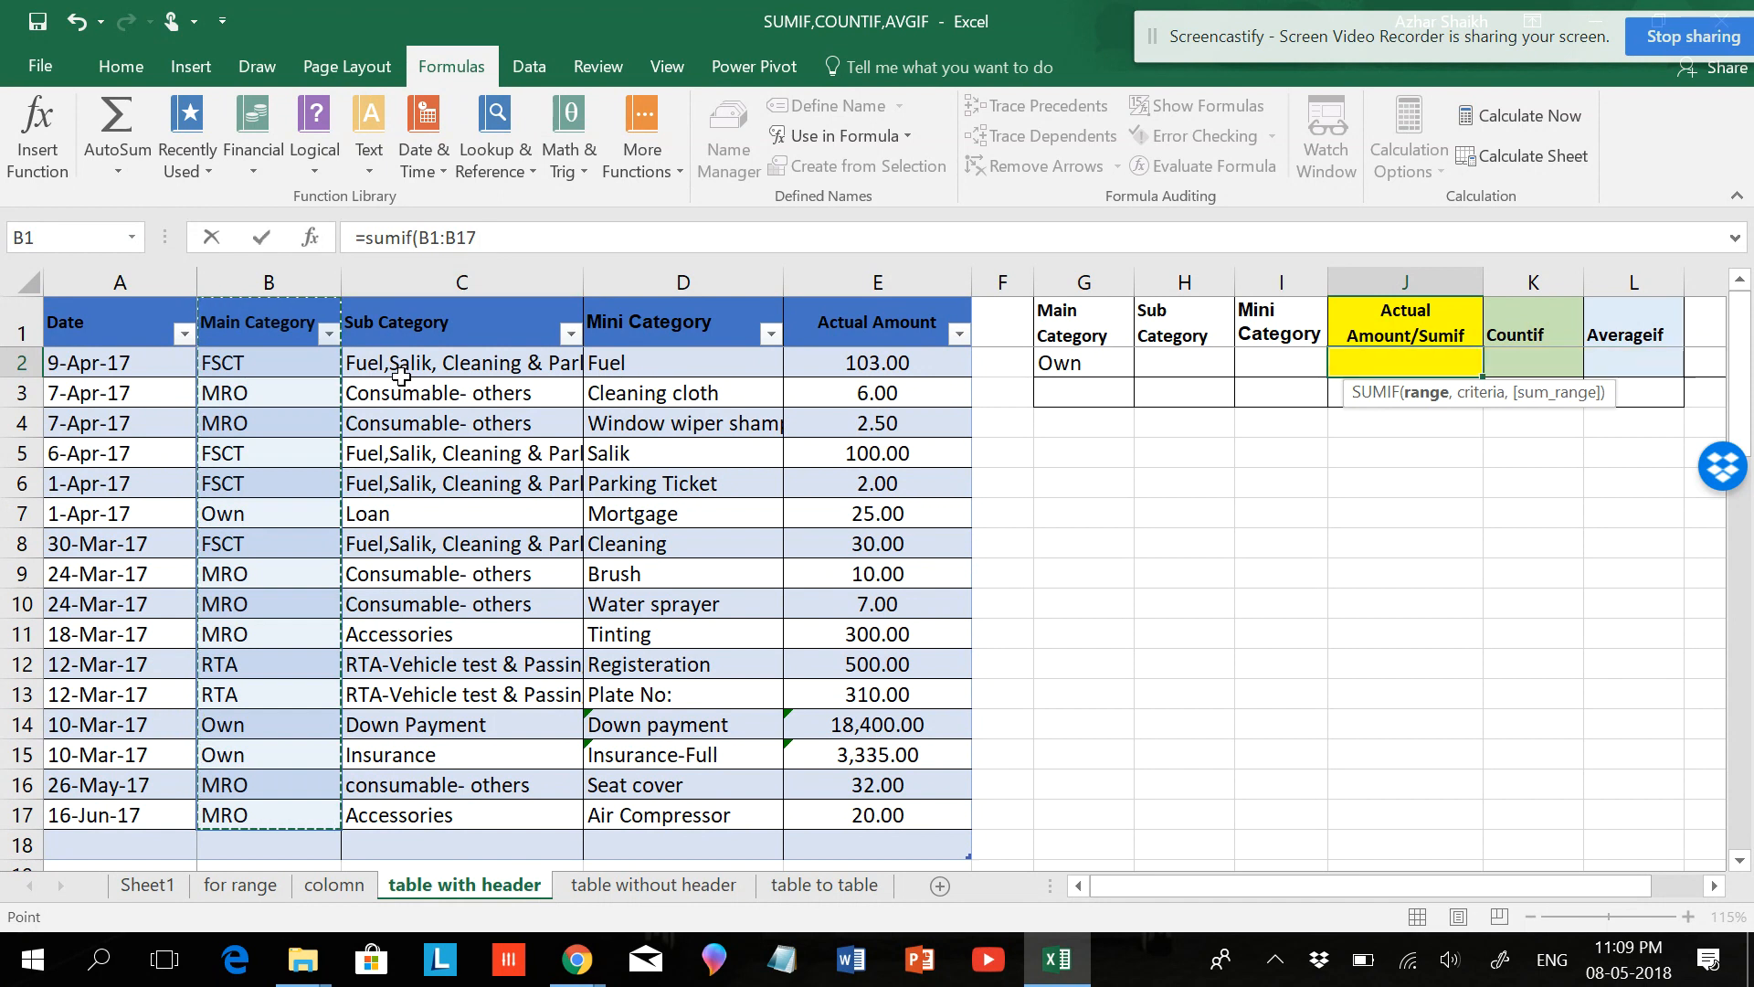
{"action": "scroll", "coordinate": [519, 786], "scroll_direction": "down", "scroll_amount": 1}
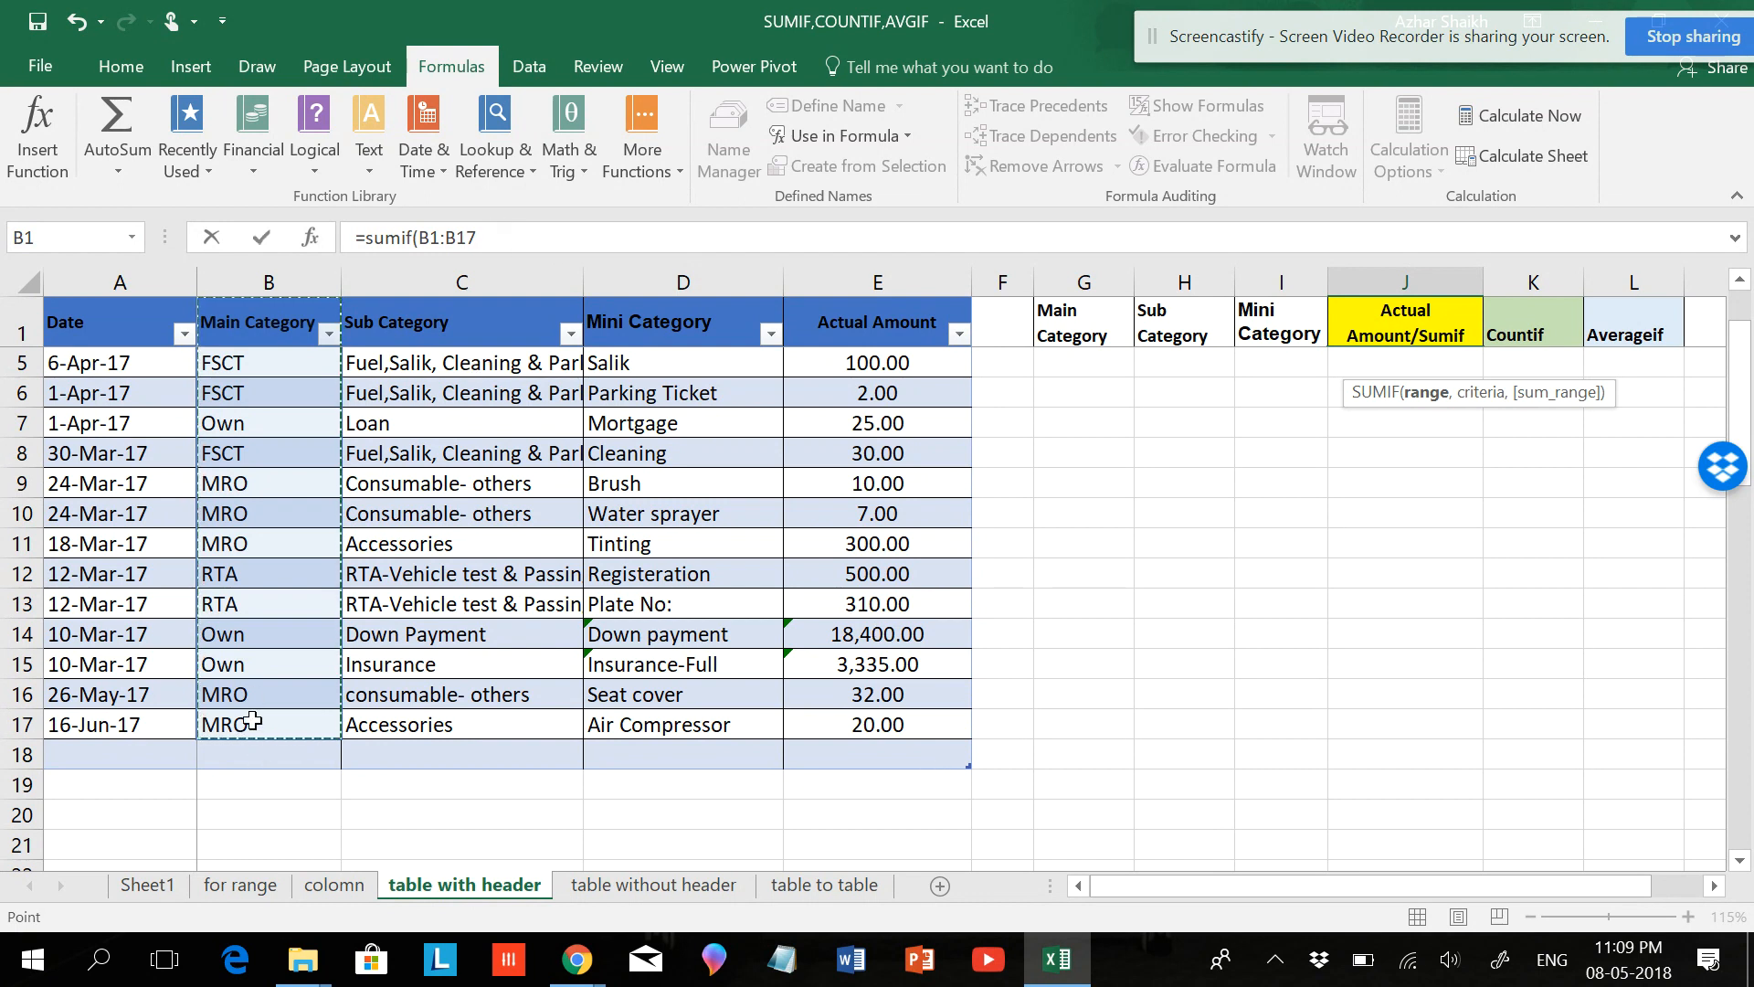
{"action": "left_click_drag", "start_coordinate": [286, 320], "coordinate": [286, 846]}
{"action": "scroll", "coordinate": [309, 518], "scroll_direction": "down", "scroll_amount": 1}
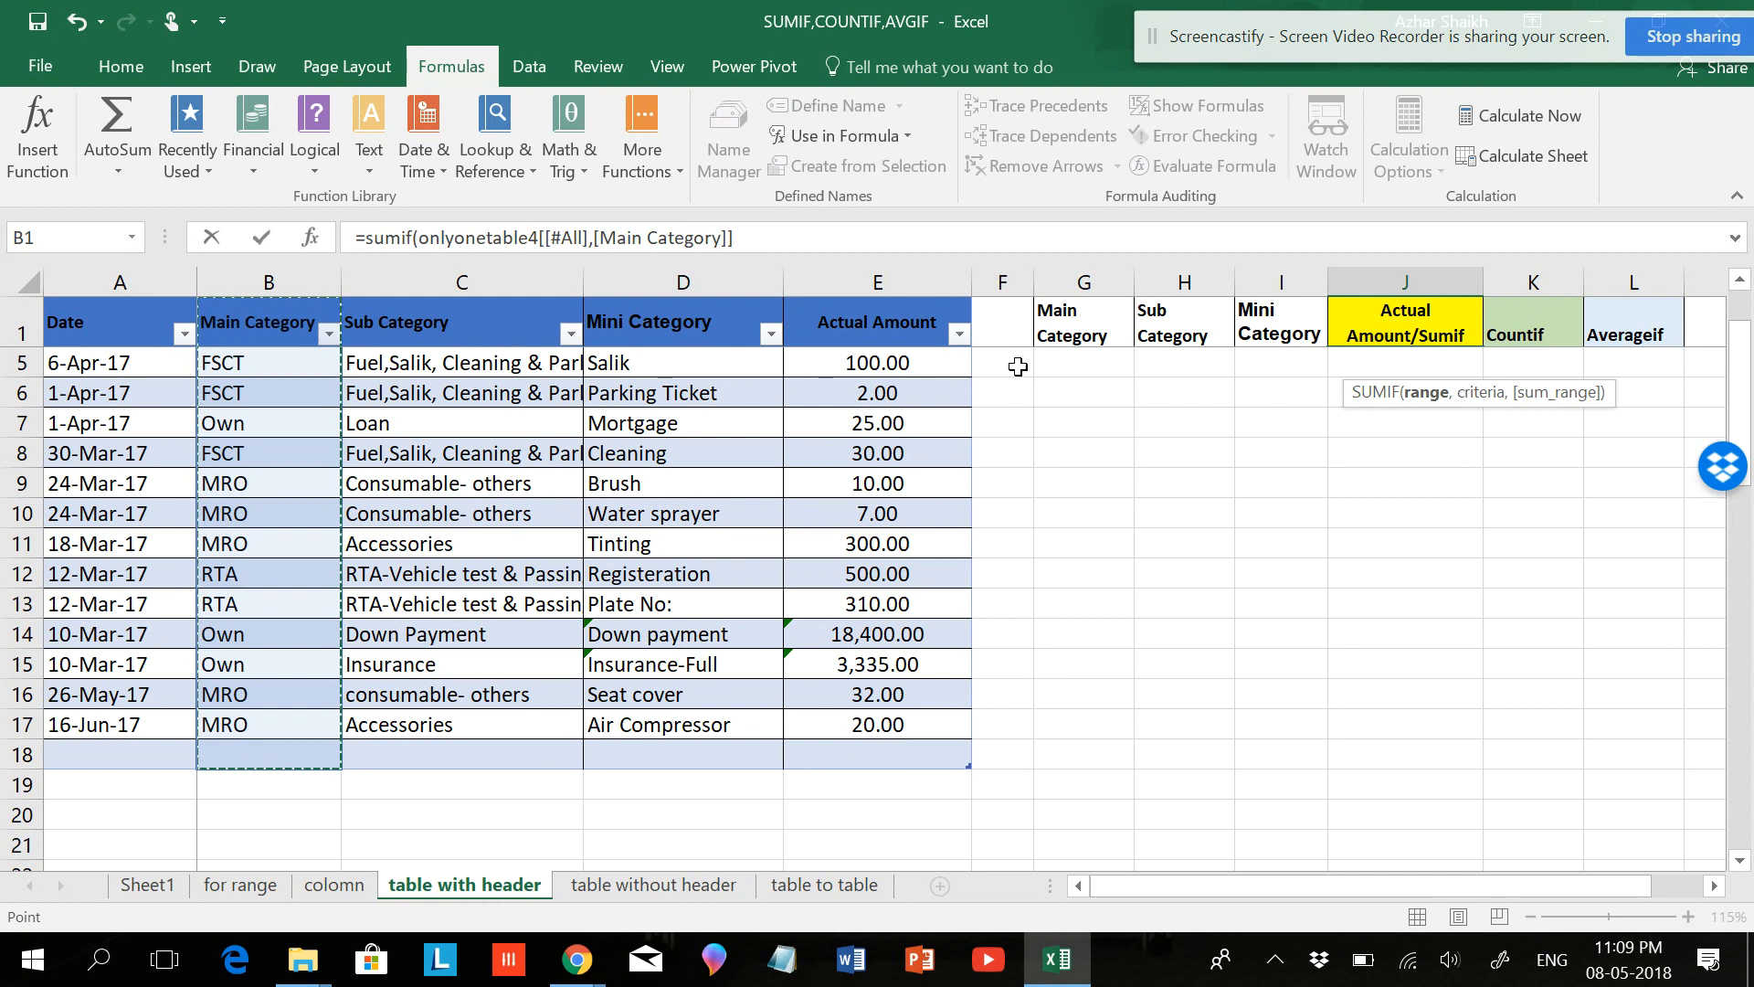
{"action": "scroll", "coordinate": [1357, 480], "scroll_direction": "up", "scroll_amount": 1}
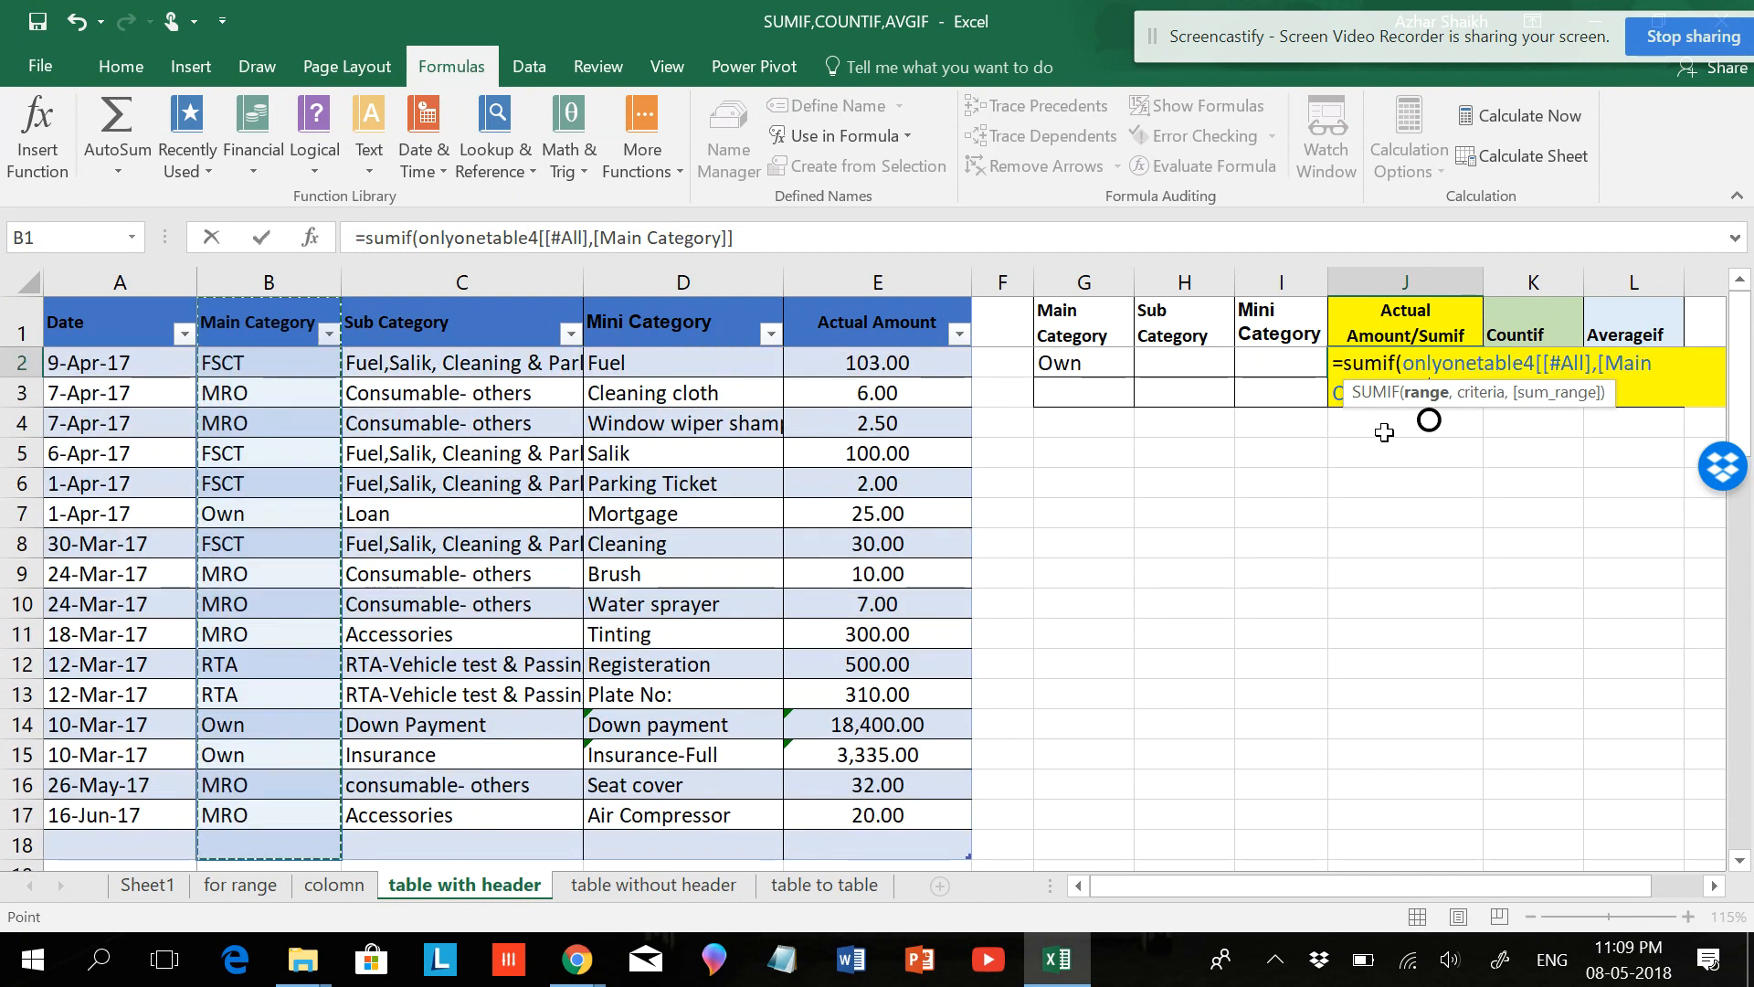
Step: Finish the J2 SUMIF with criteria G2 and the Actual Amount column from its header through row 18 as the sum range
{"action": "left_click", "coordinate": [765, 240]}
{"action": "type", "text": ","}
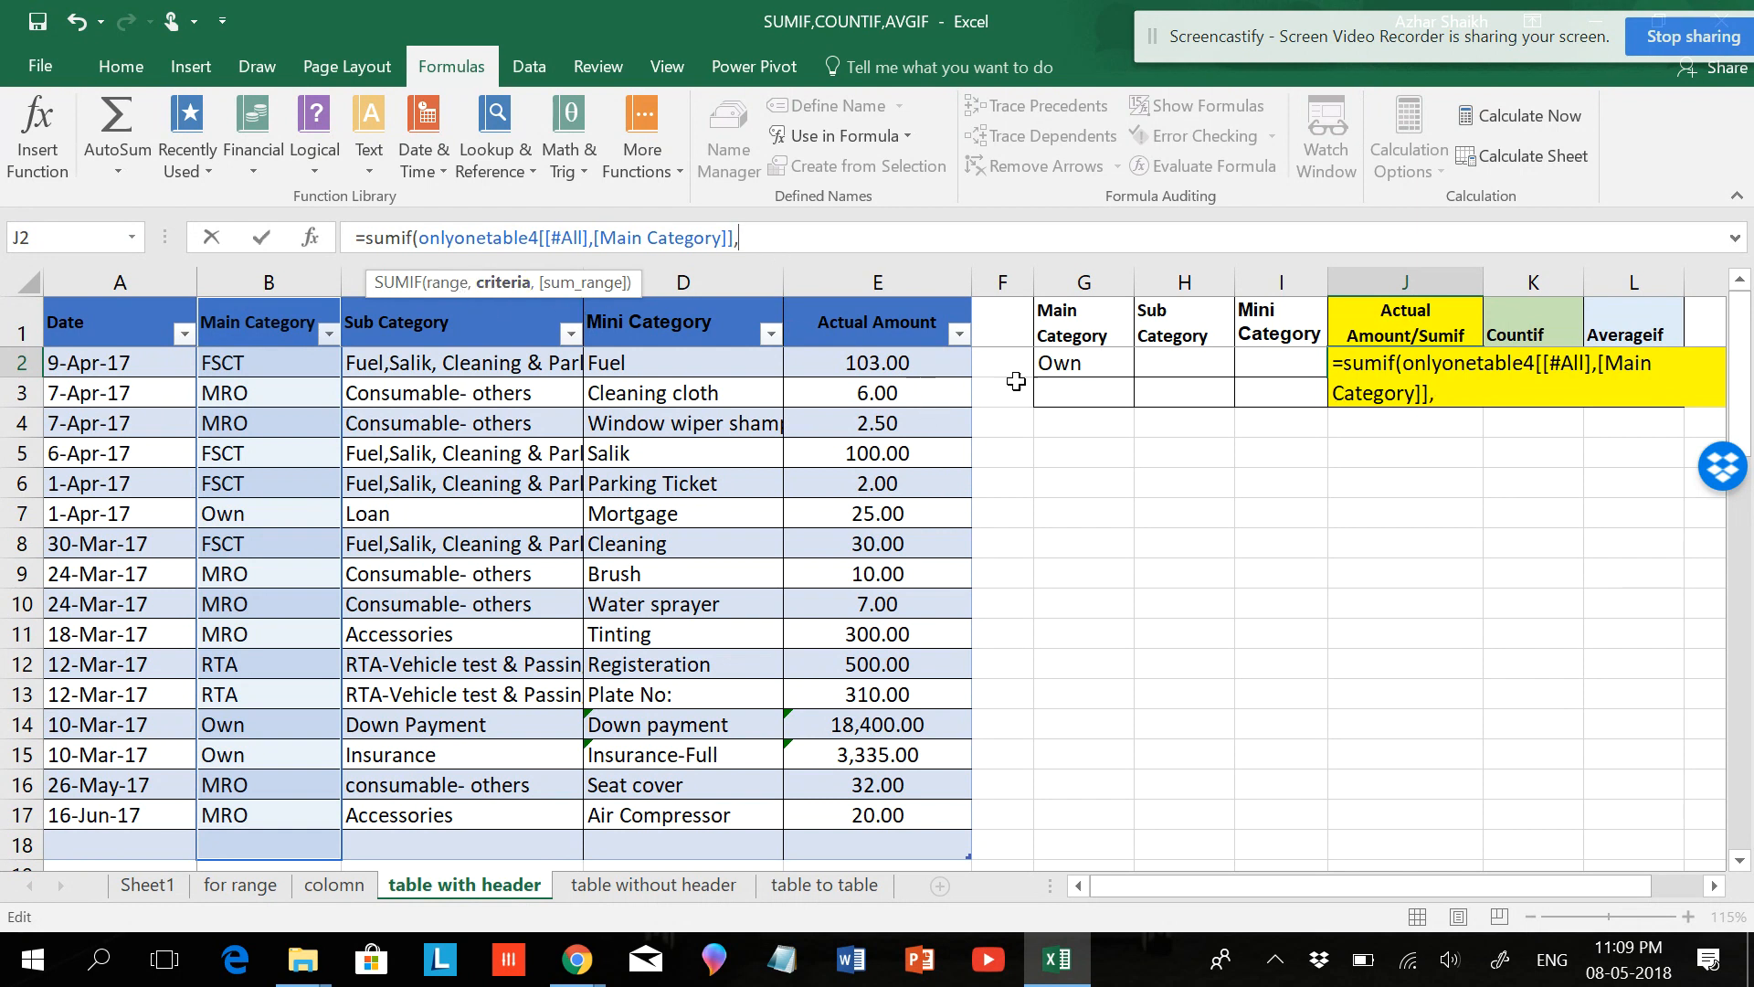
{"action": "left_click", "coordinate": [1083, 364]}
{"action": "type", "text": ","}
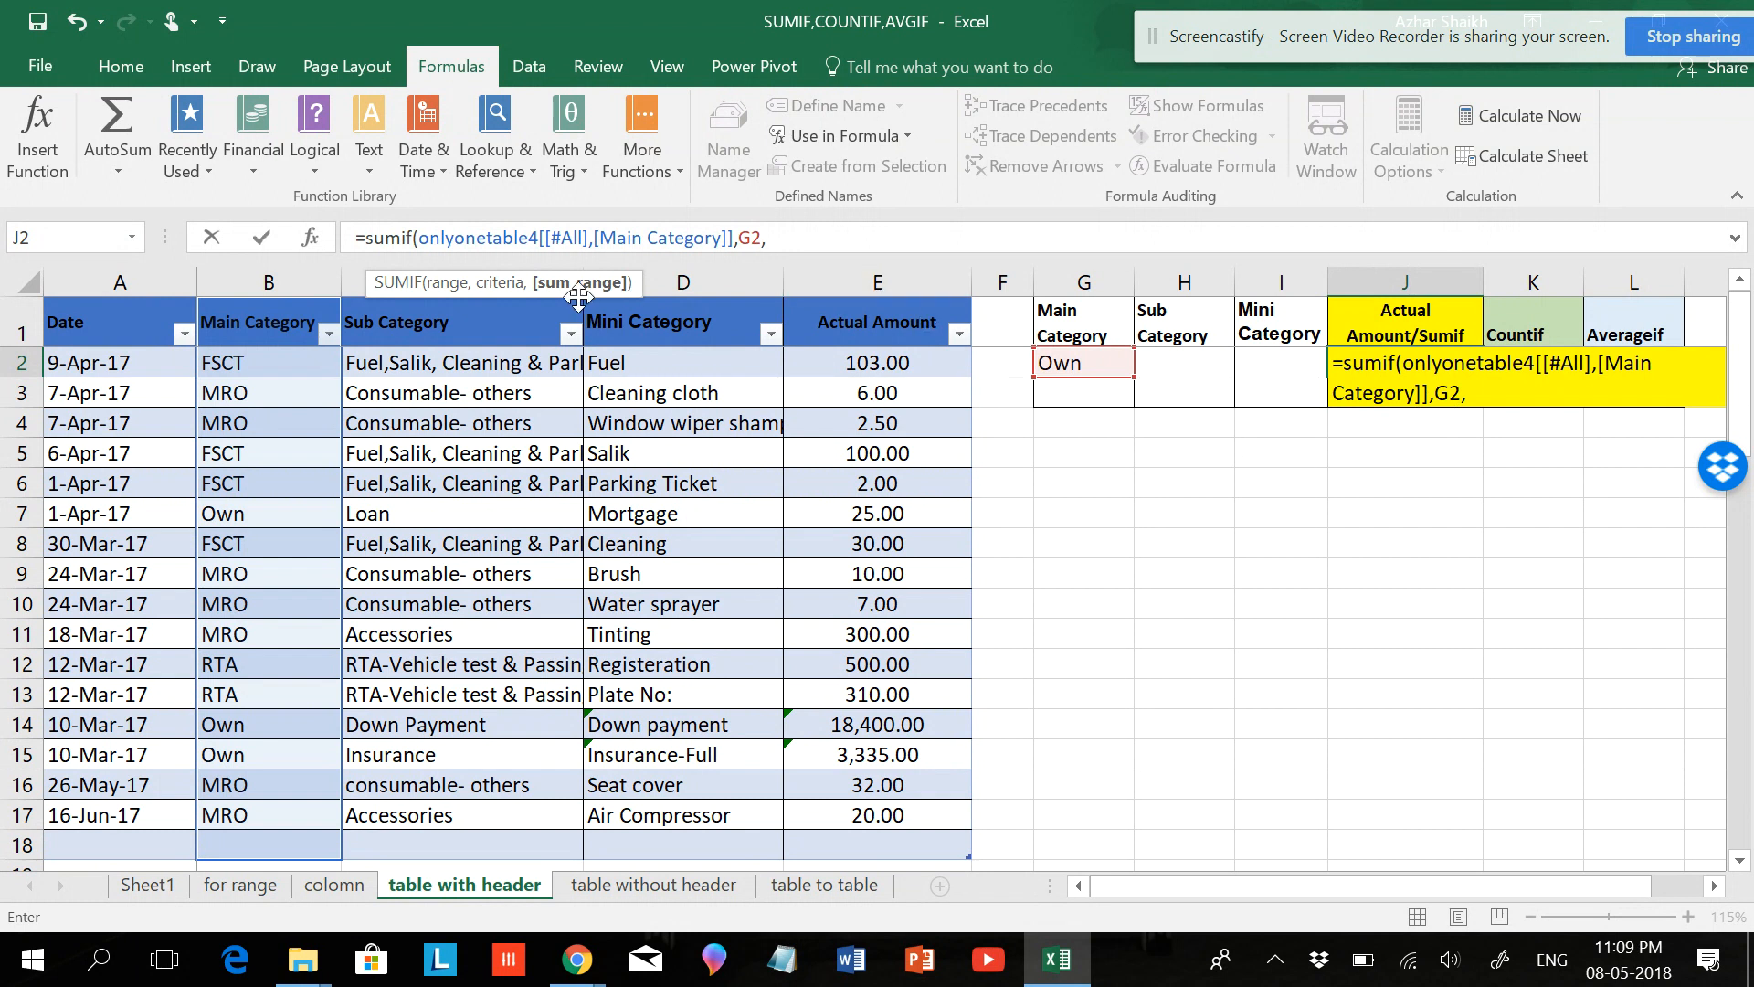
{"action": "left_click_drag", "start_coordinate": [860, 321], "coordinate": [881, 812]}
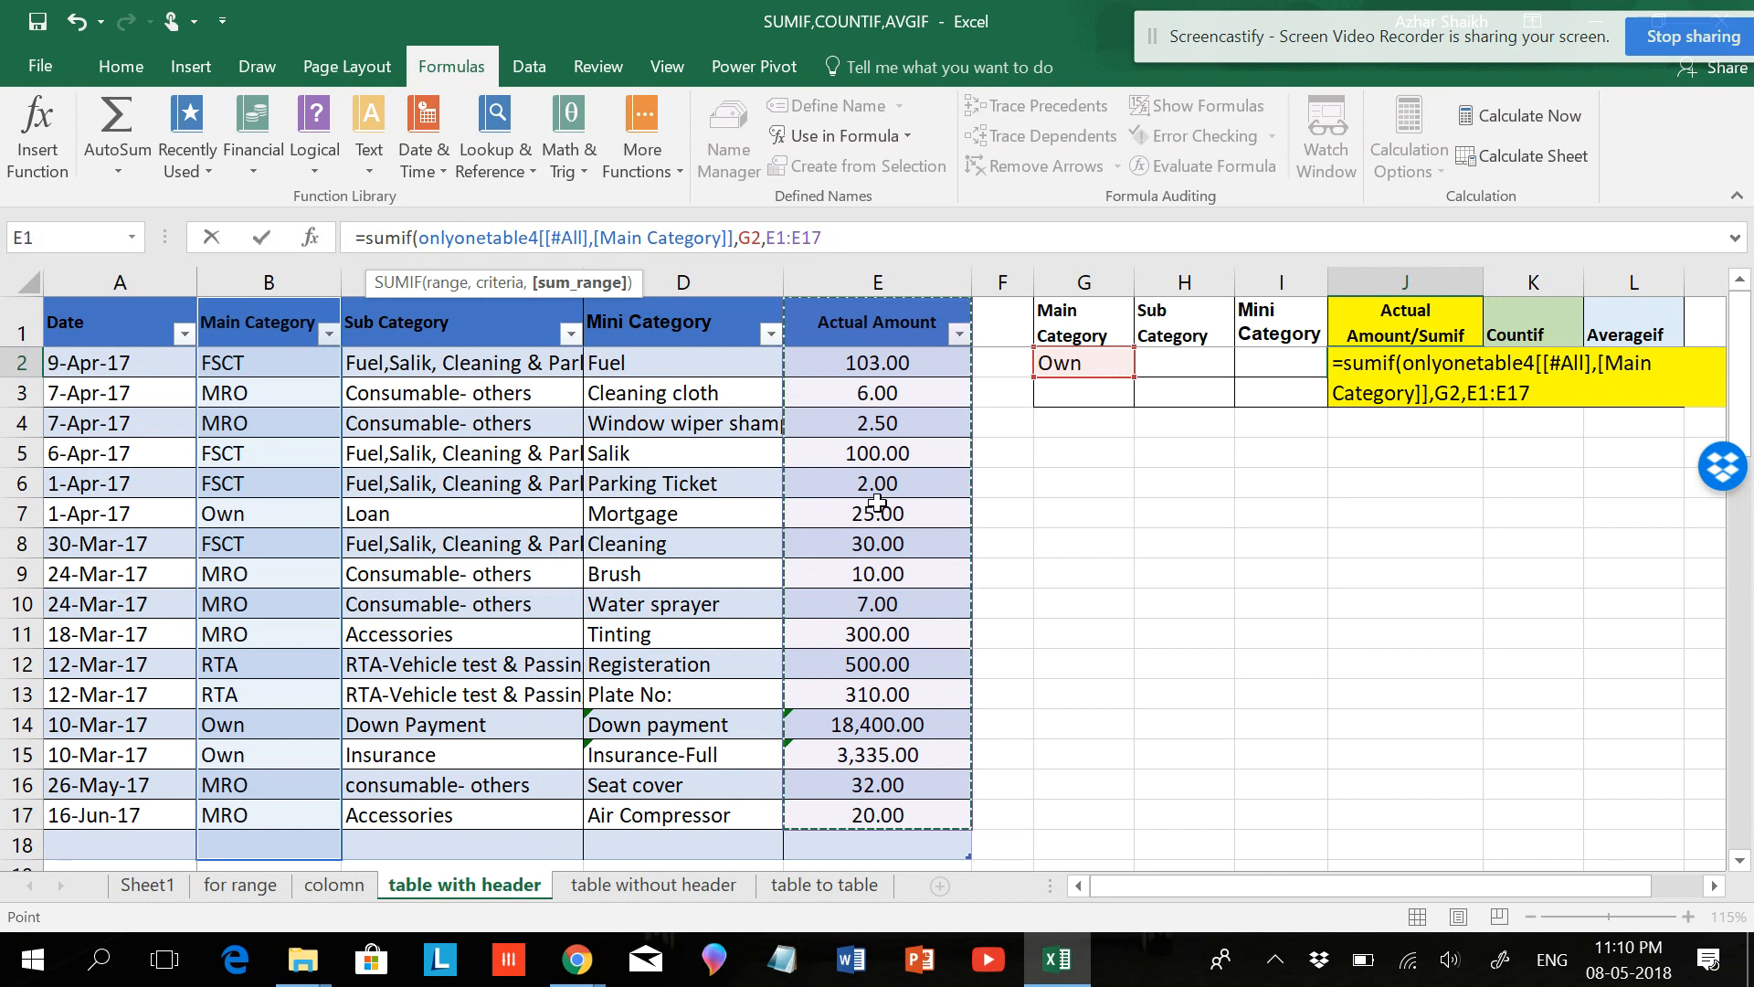
{"action": "left_click_drag", "start_coordinate": [893, 340], "coordinate": [893, 838]}
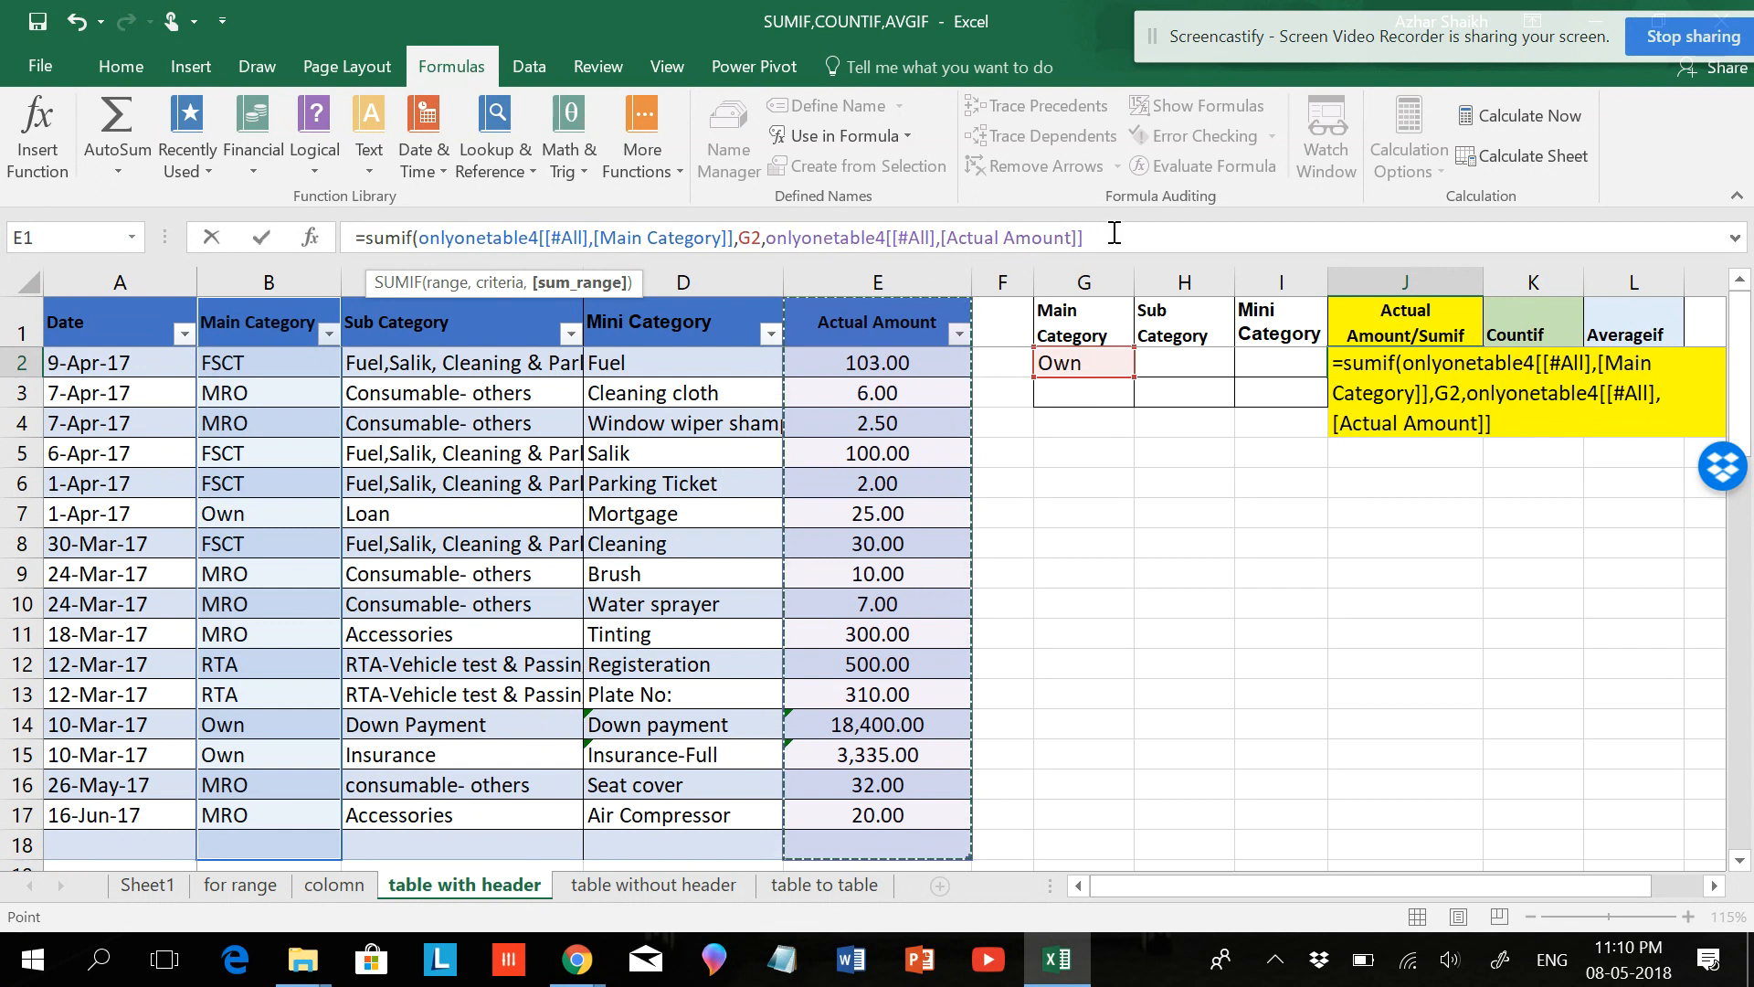
{"action": "key", "text": "Return"}
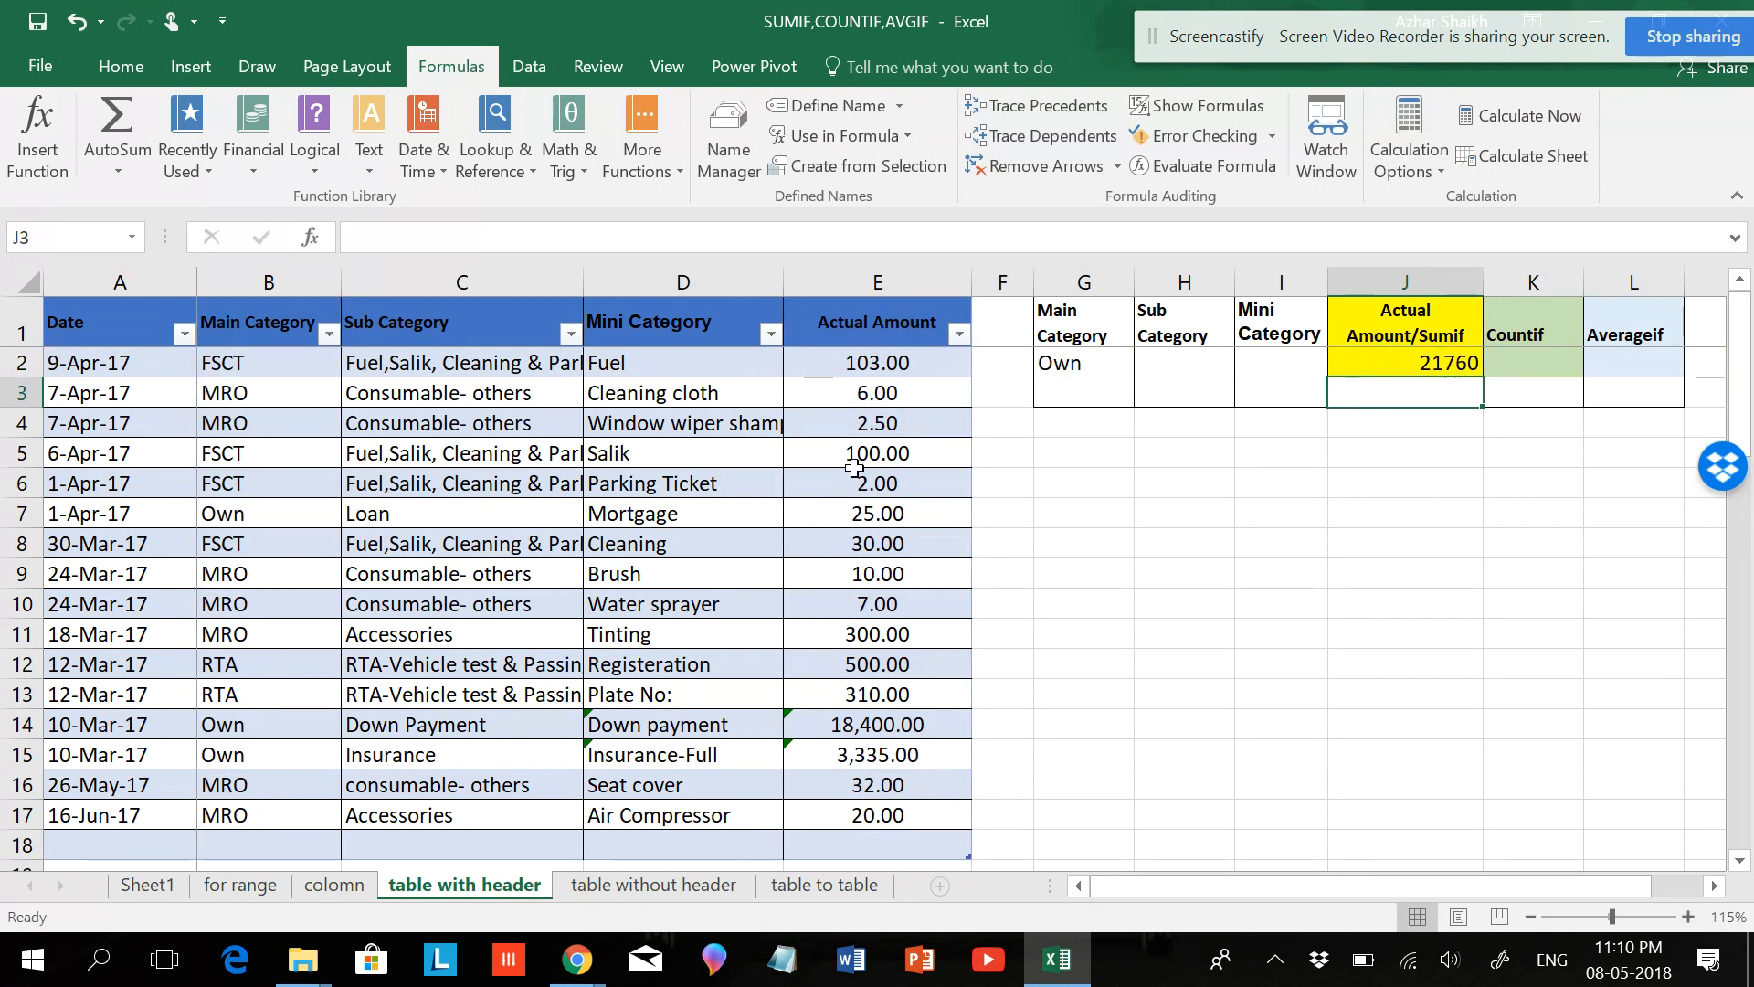
Step: Start a COUNTIF in K2 with the Main Category column from its header through row 18 as the range
{"action": "left_click", "coordinate": [286, 844]}
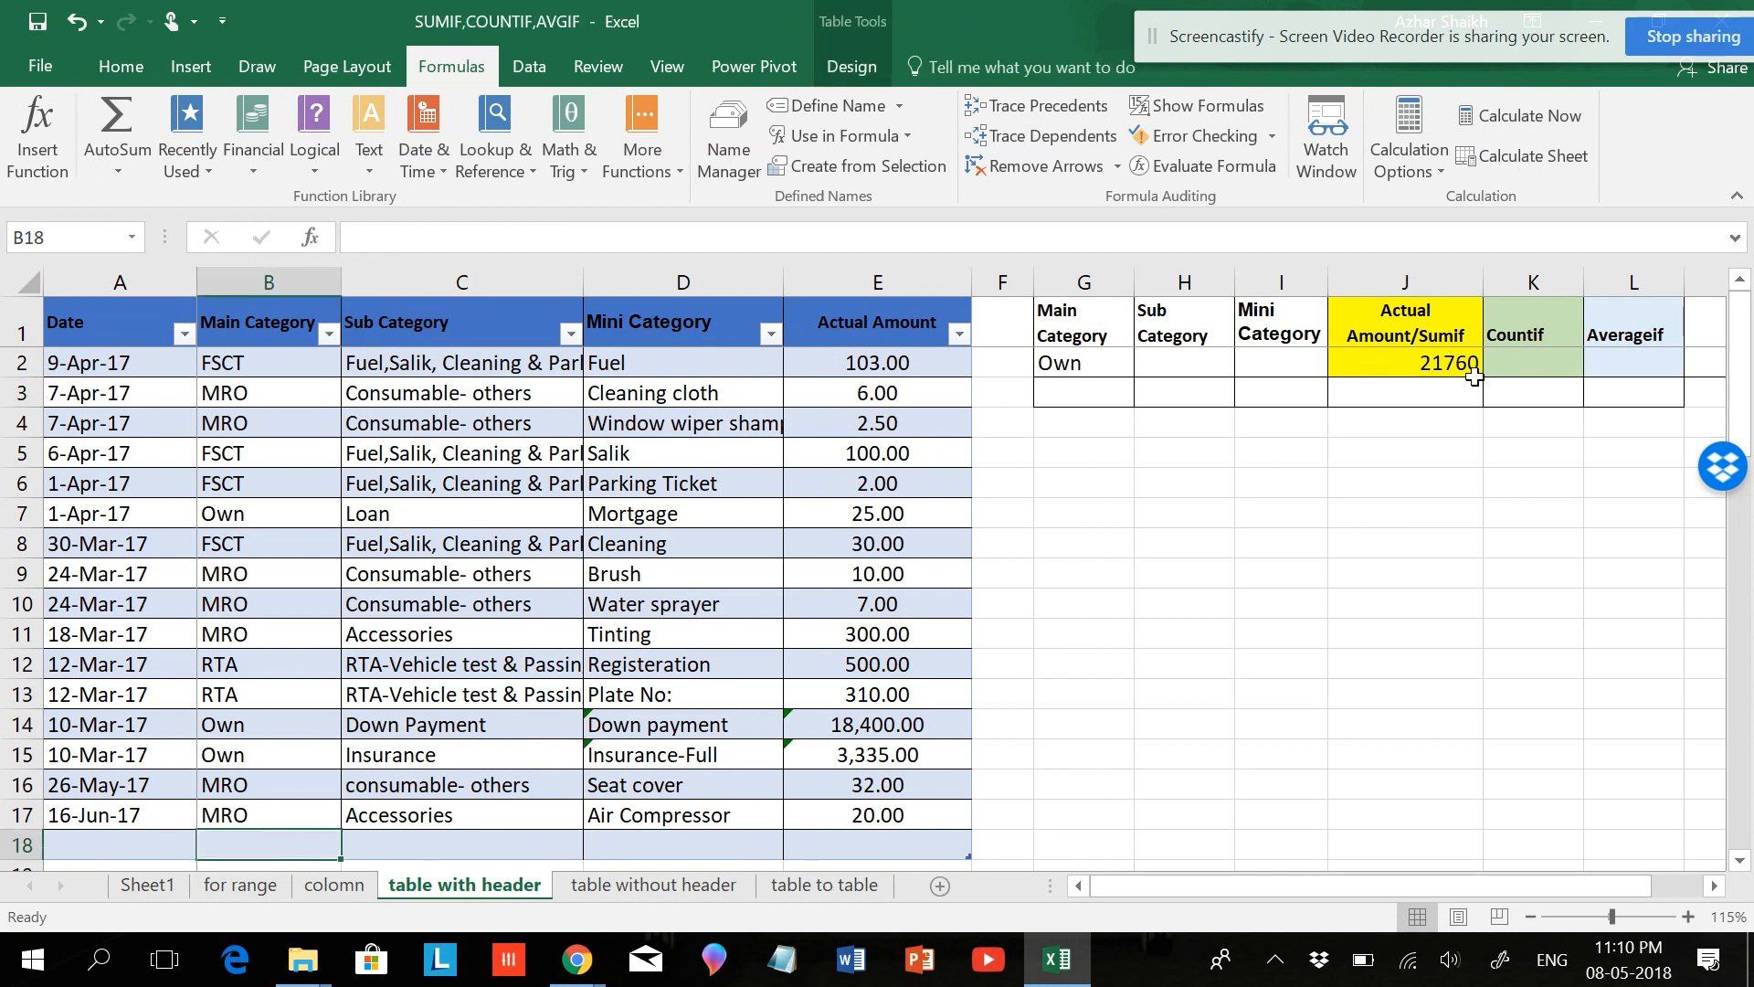
{"action": "left_click", "coordinate": [1528, 370]}
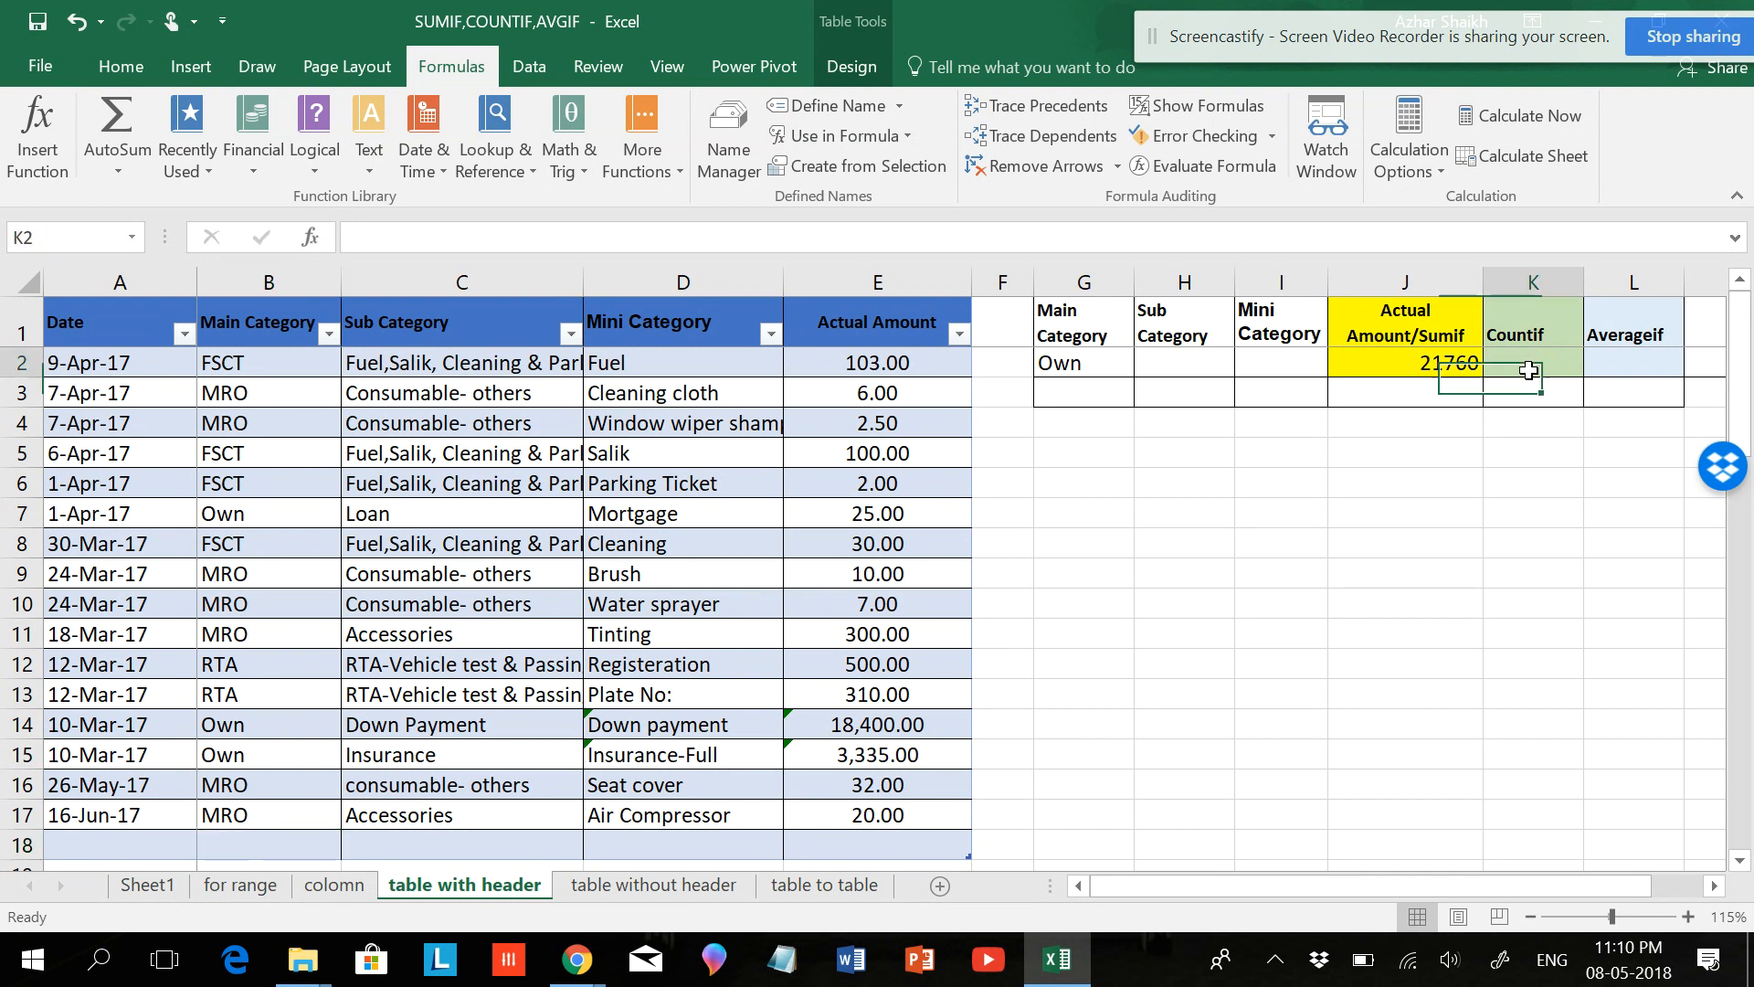
{"action": "type", "text": "=counitf"}
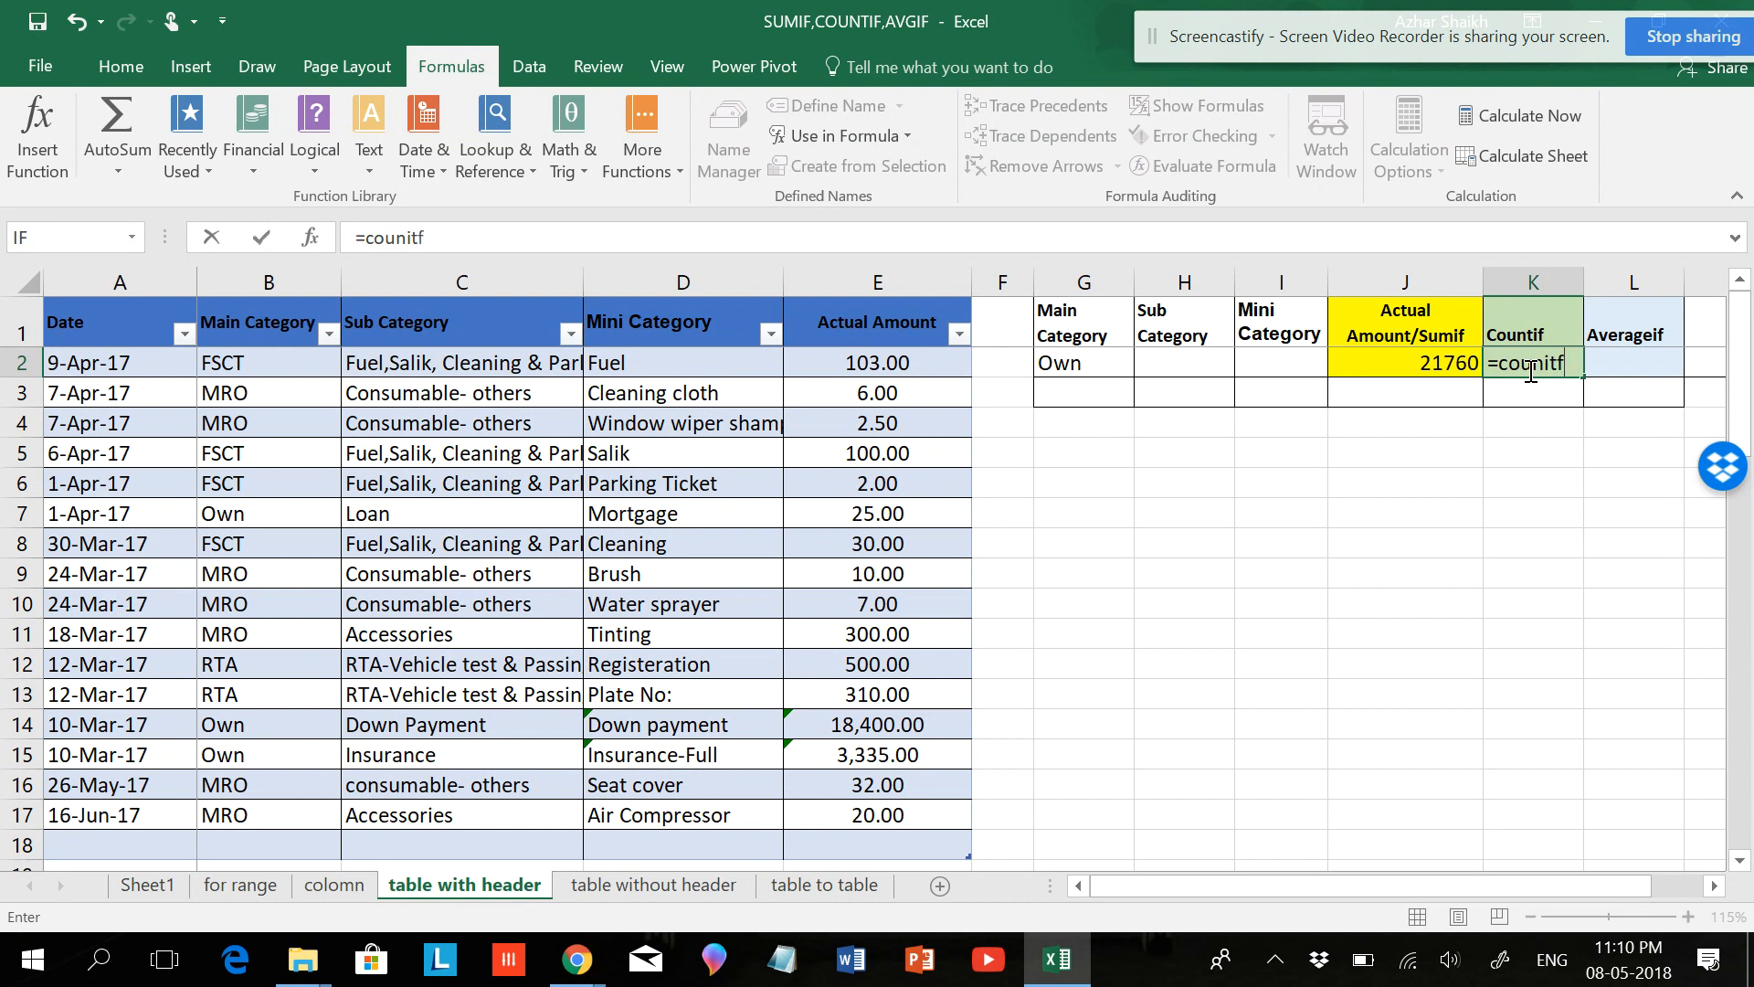
{"action": "key", "text": "BackSpace"}
{"action": "key", "text": "BackSpace"}
{"action": "key", "text": "BackSpace"}
{"action": "type", "text": "ti"}
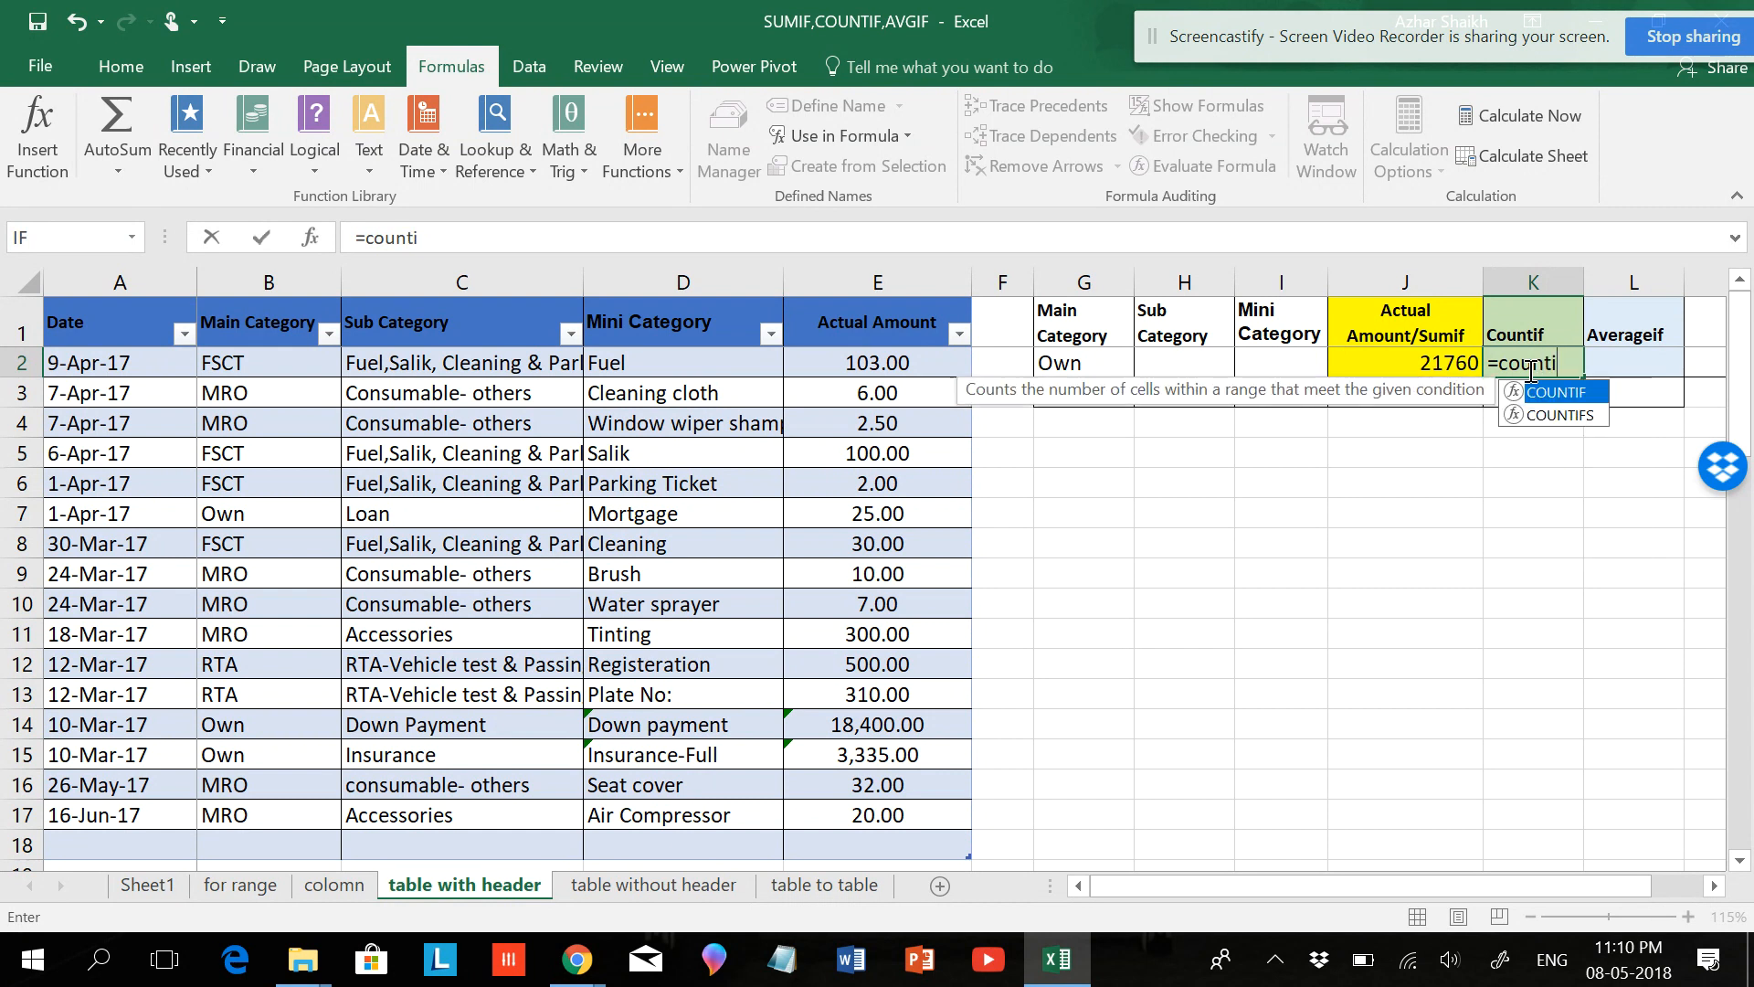
{"action": "type", "text": "f("}
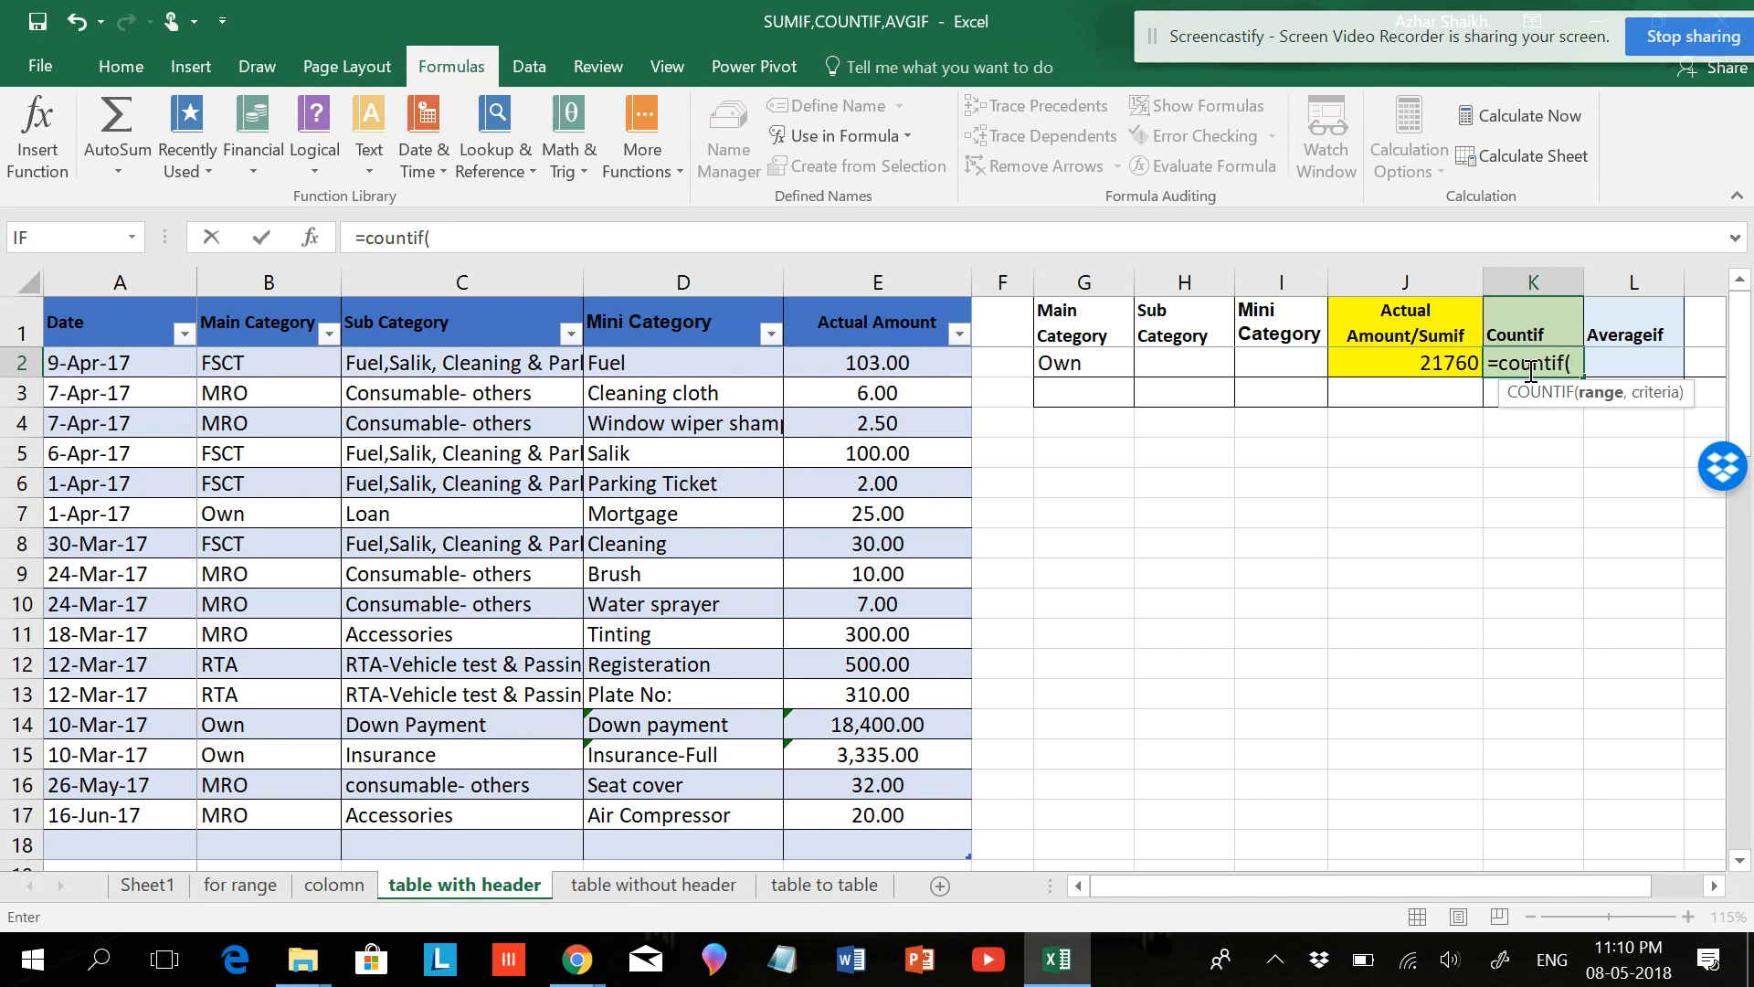
{"action": "left_click", "coordinate": [1053, 363]}
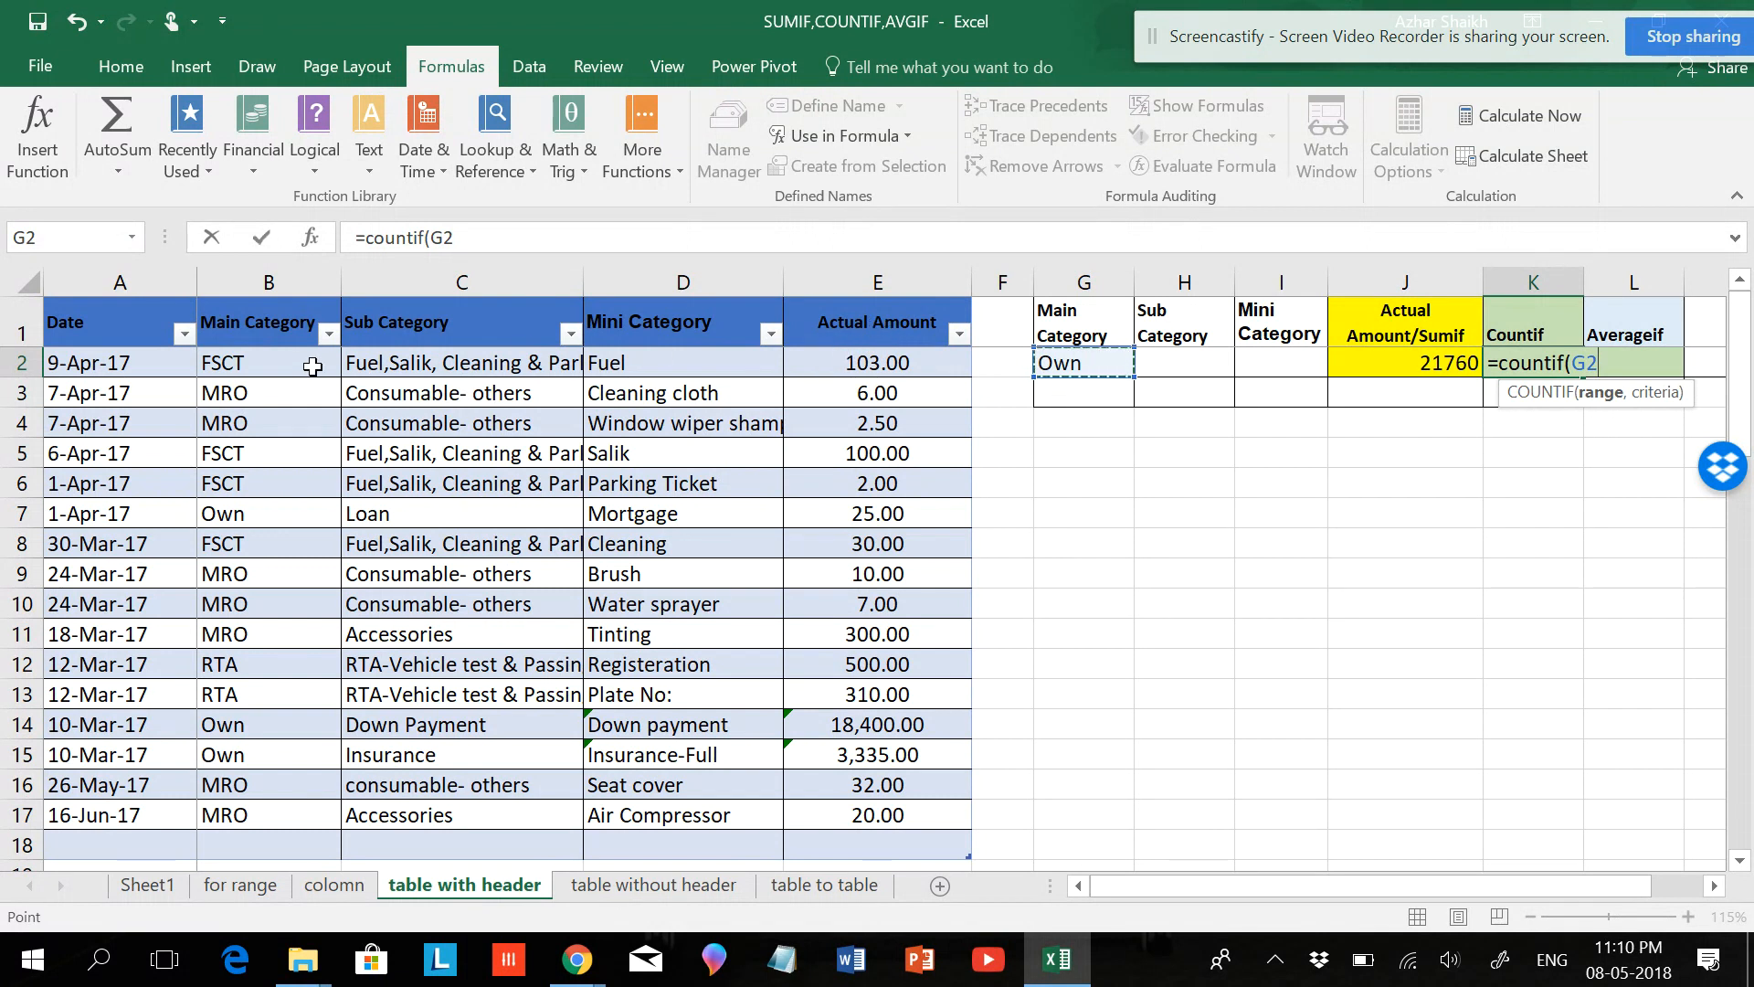
{"action": "left_click_drag", "start_coordinate": [254, 327], "coordinate": [233, 841]}
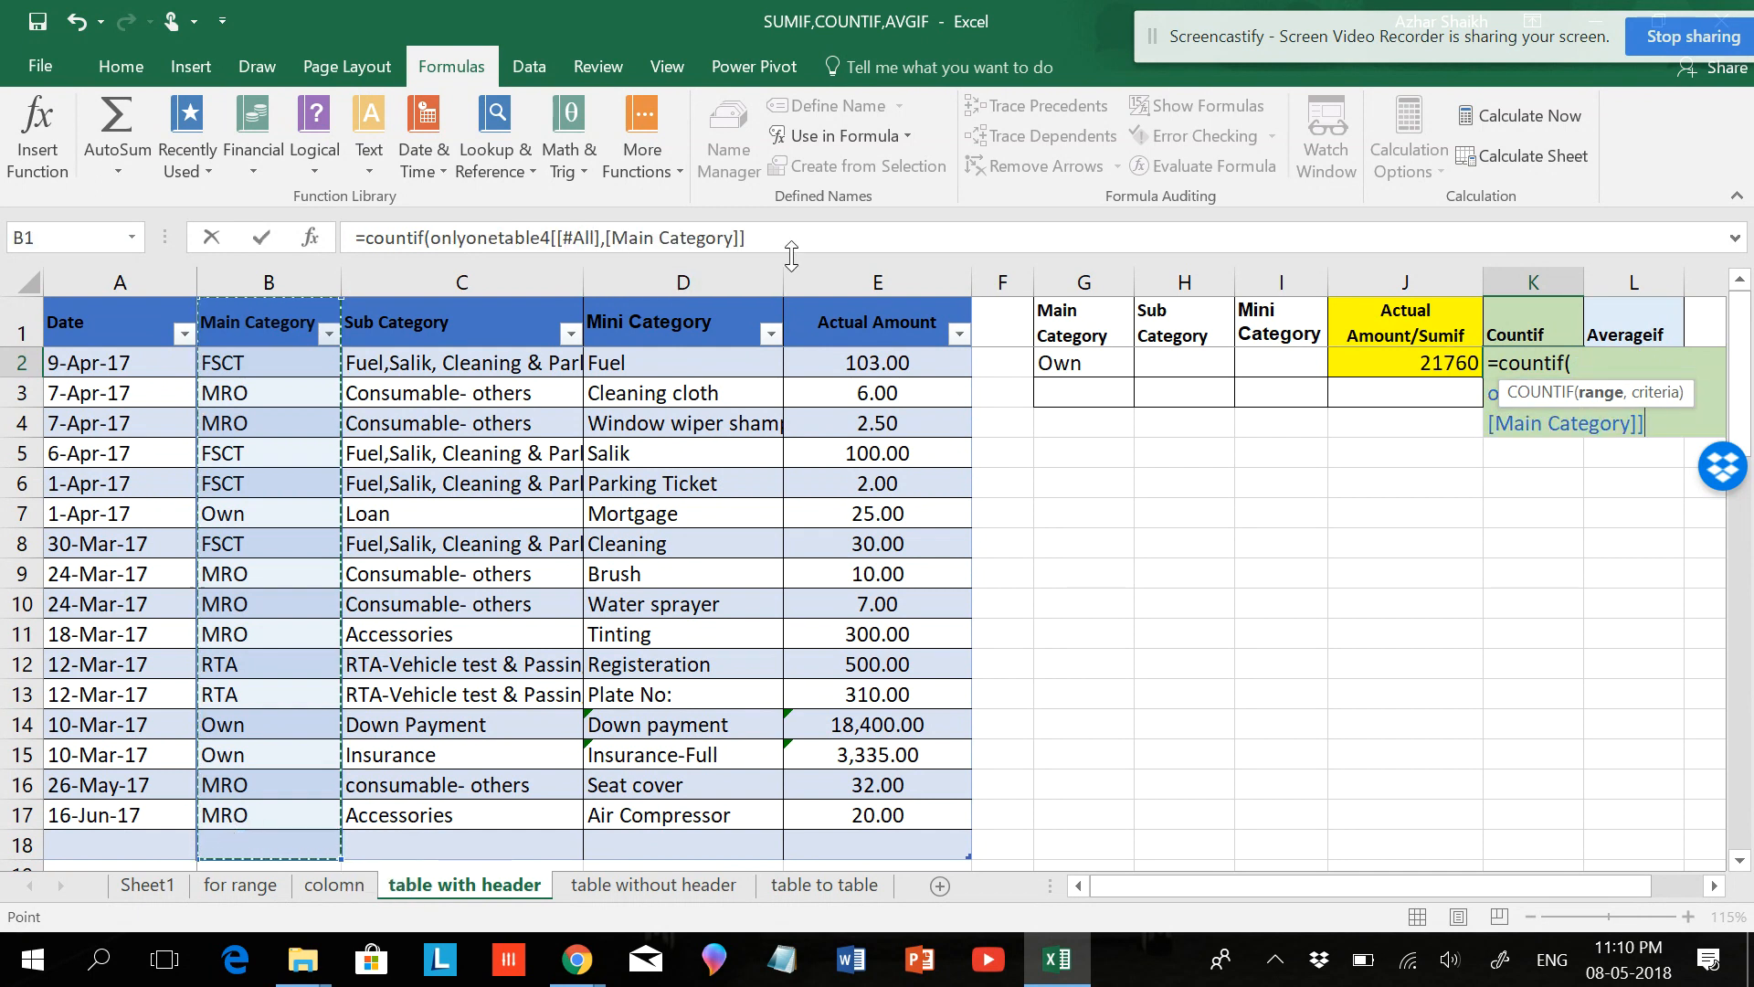
Step: Complete the K2 COUNTIF with G2 as the criteria
{"action": "type", "text": ","}
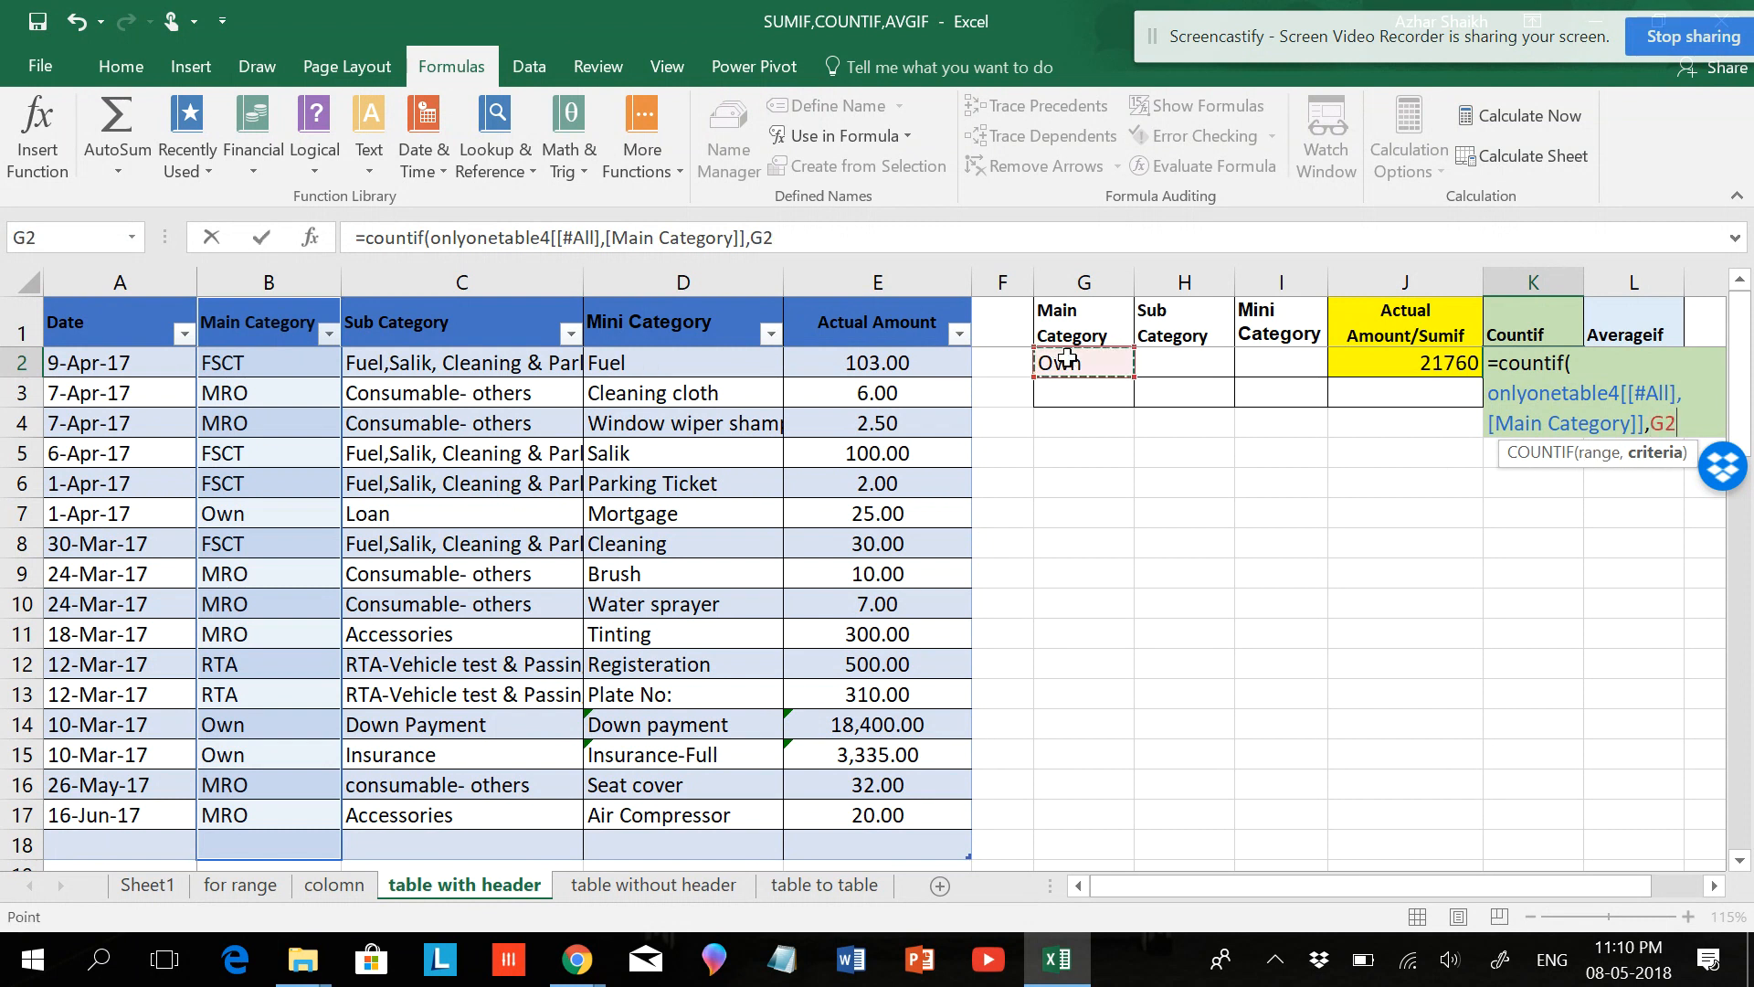
{"action": "type", "text": ")"}
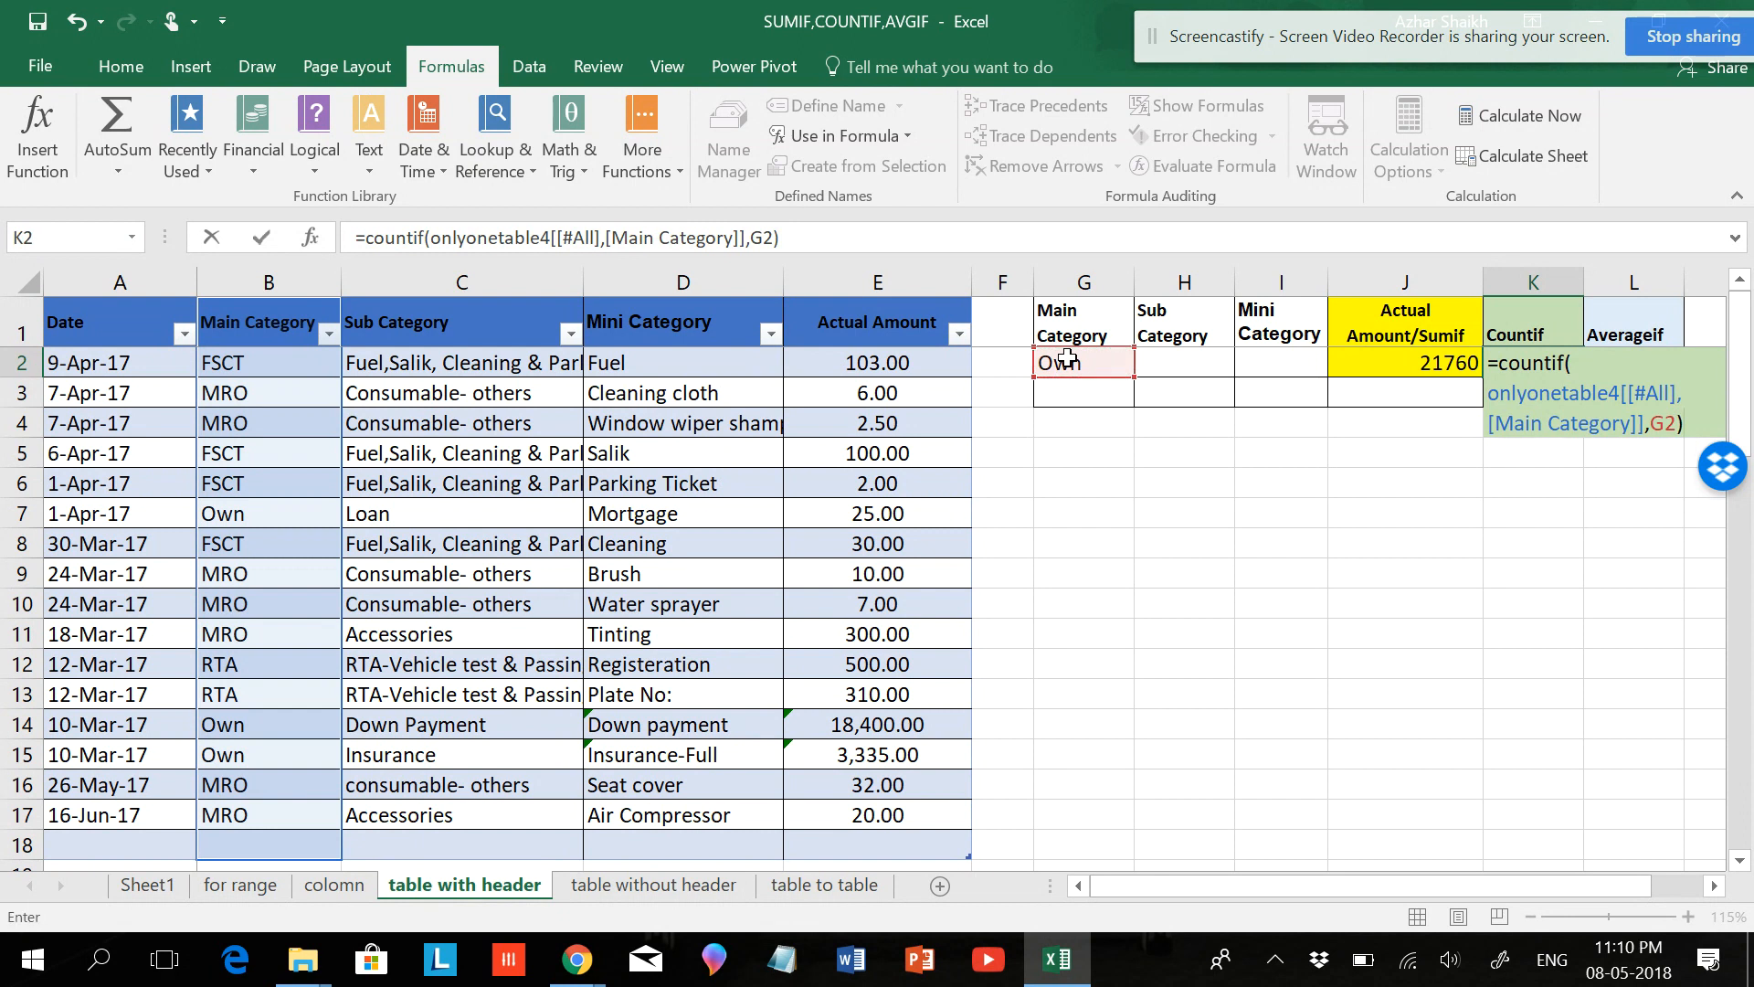
{"action": "key", "text": "Return"}
{"action": "left_click", "coordinate": [1567, 359]}
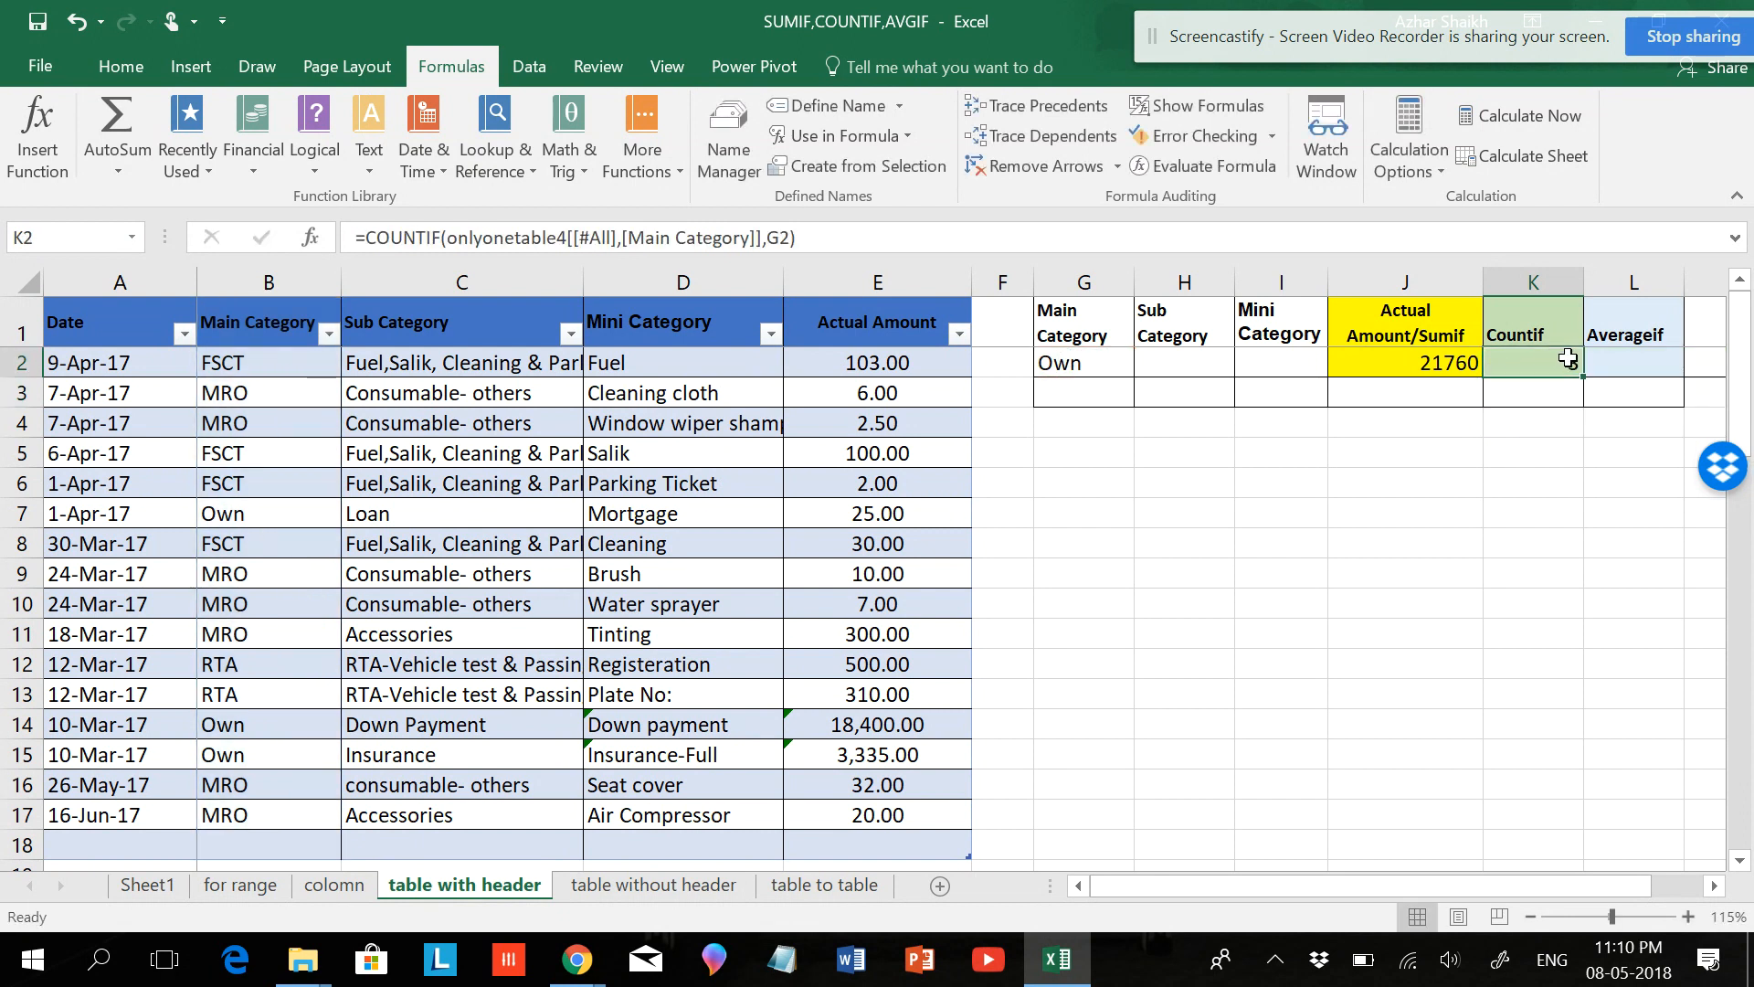
Step: Copy the SUMIF cell J2 into the Averageif cell L2
{"action": "left_click", "coordinate": [1606, 359]}
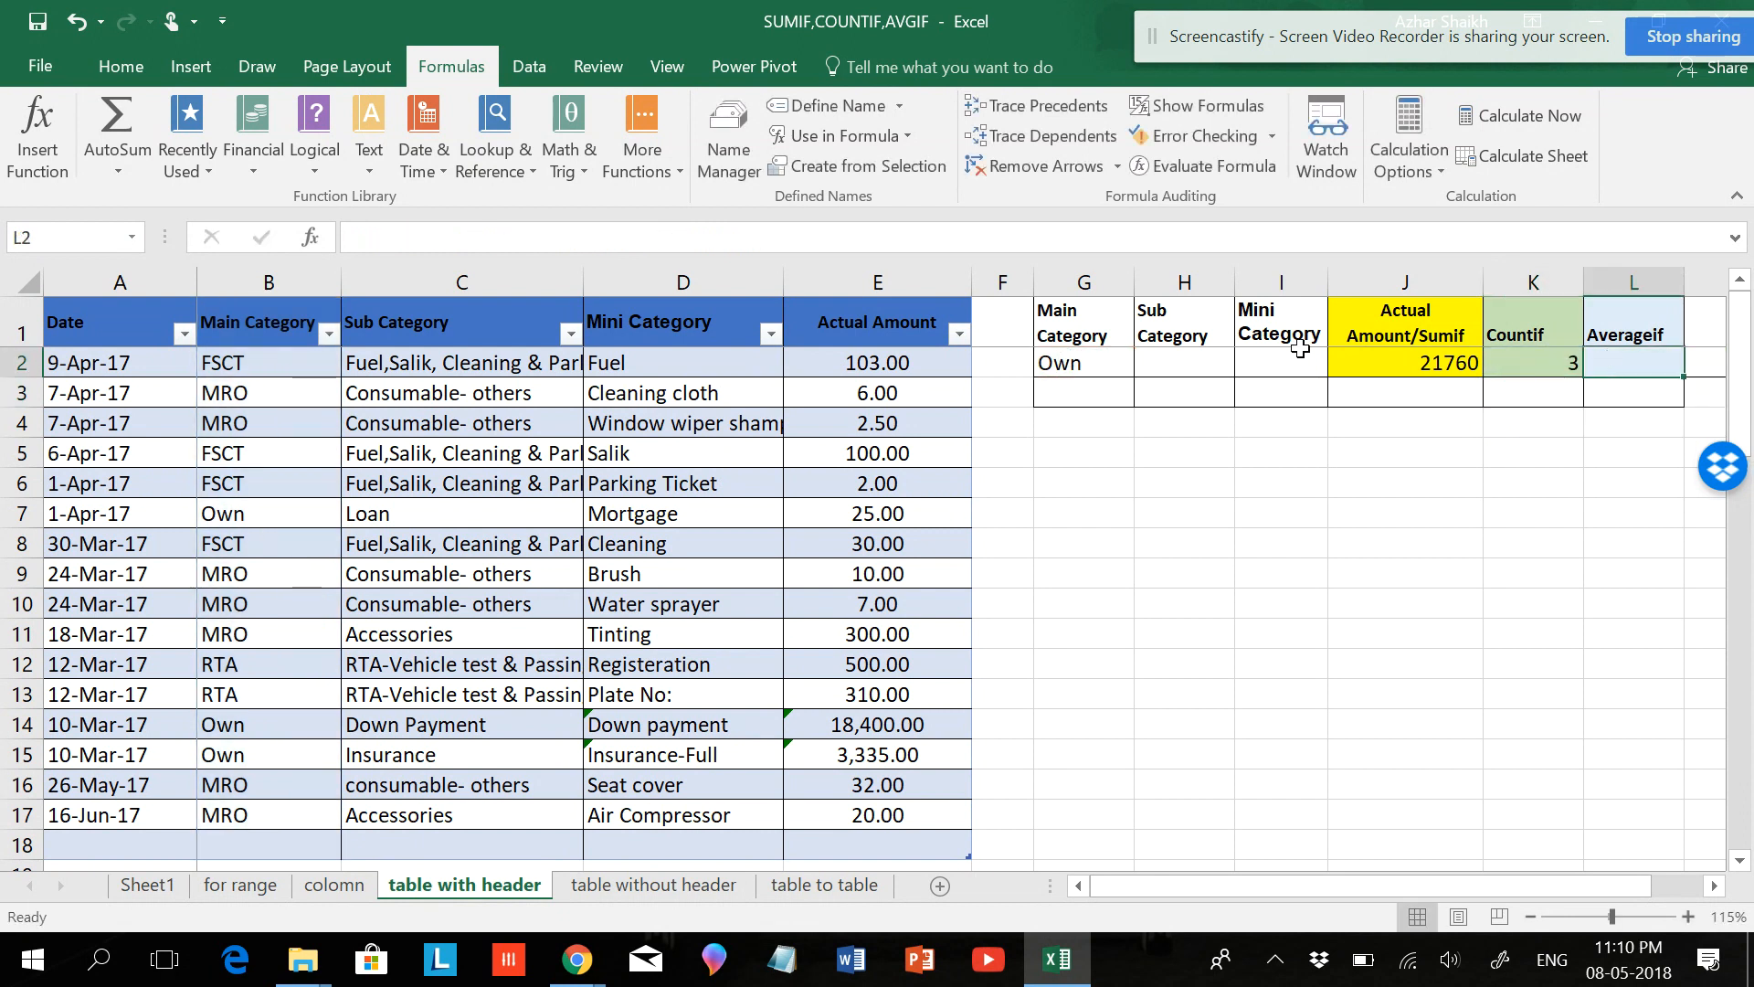
{"action": "left_click", "coordinate": [1442, 365]}
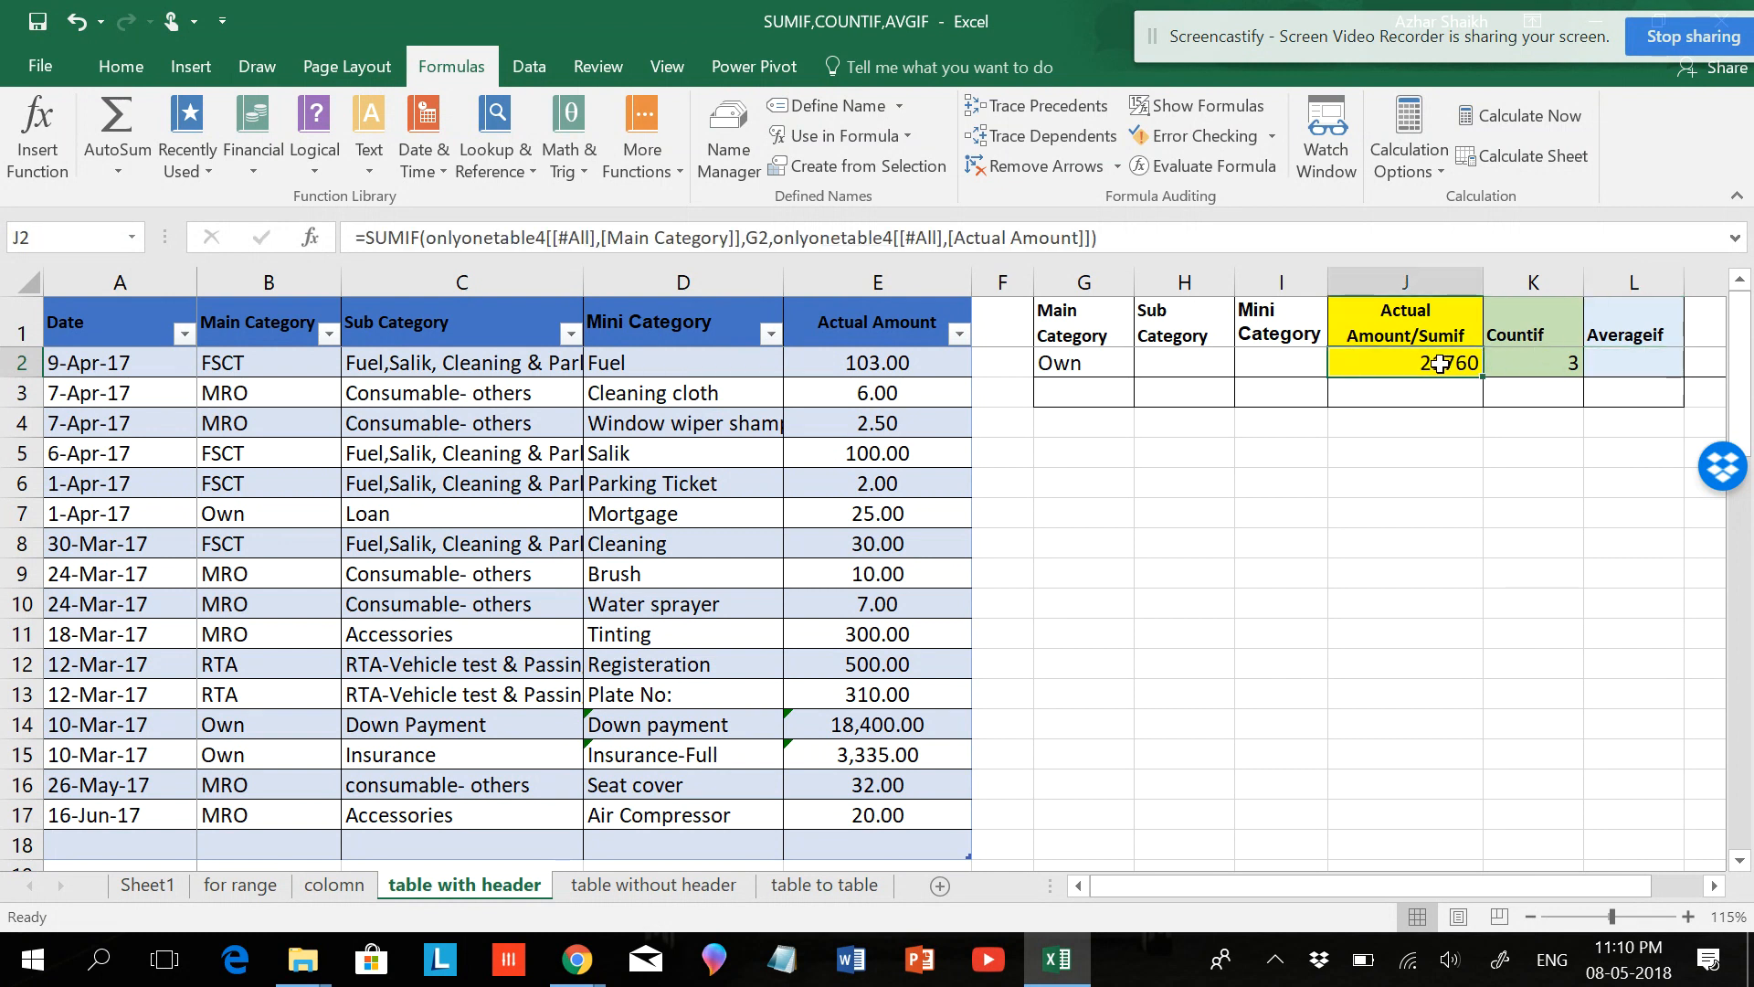
{"action": "key", "text": "ctrl+c"}
{"action": "left_click", "coordinate": [1663, 364]}
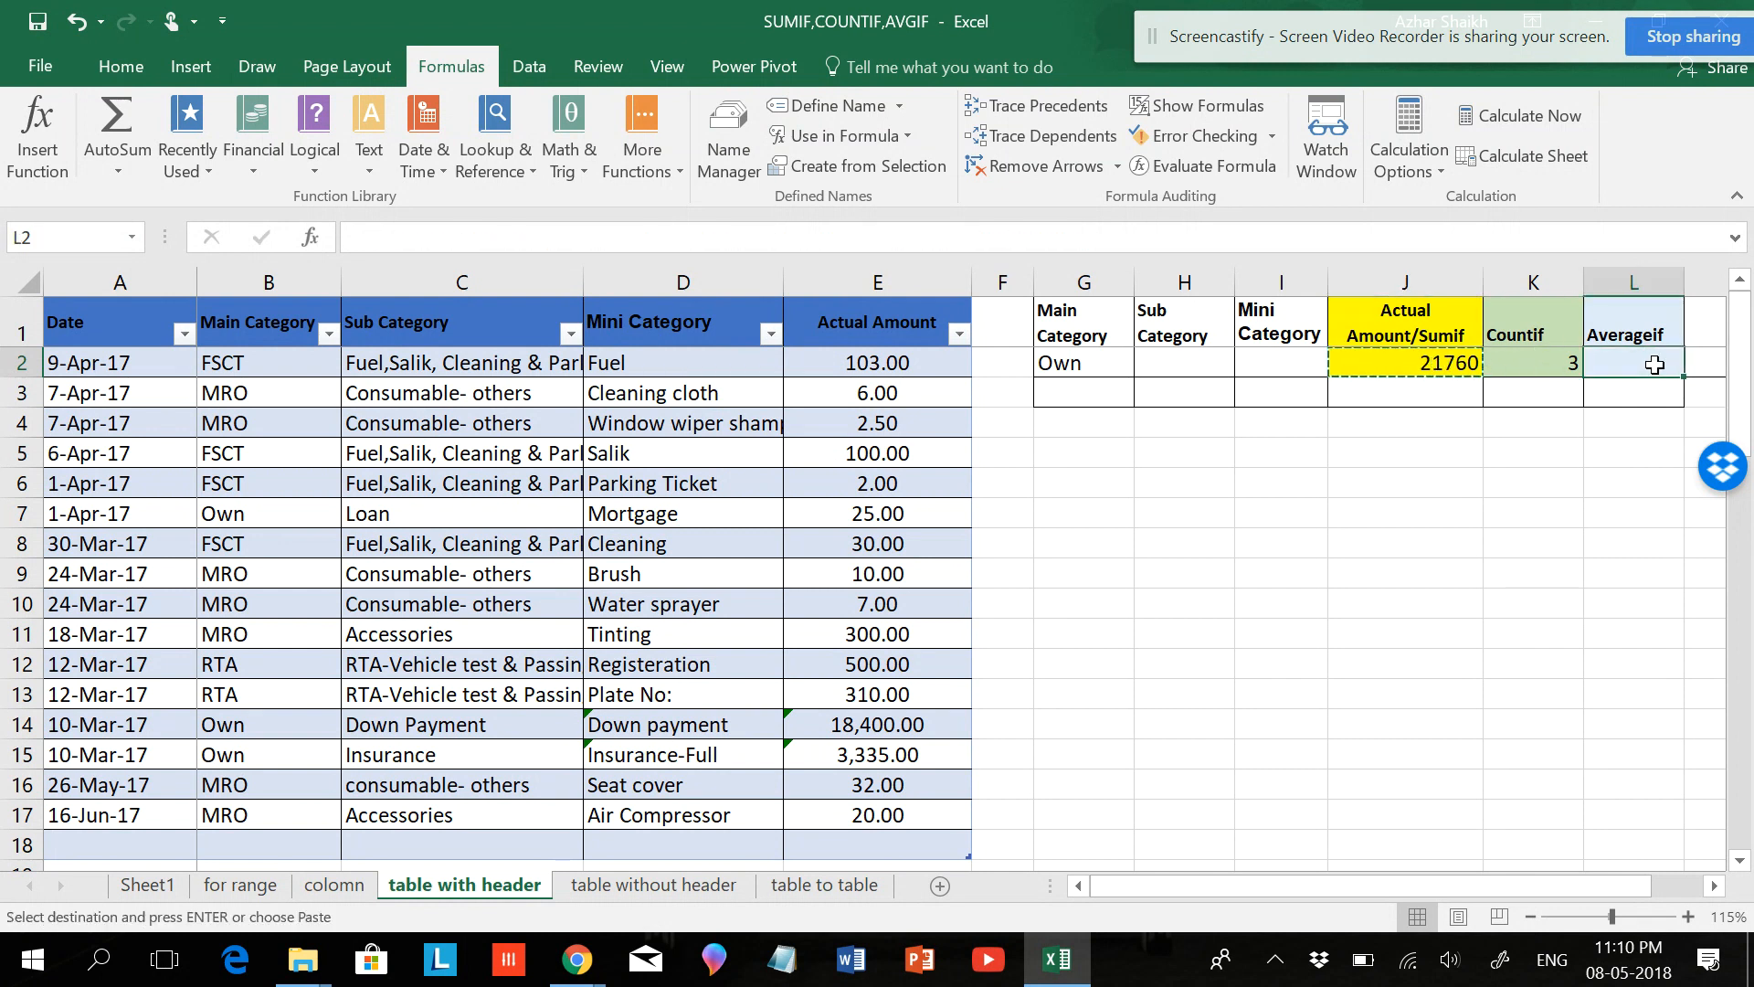
{"action": "key", "text": "ctrl+v"}
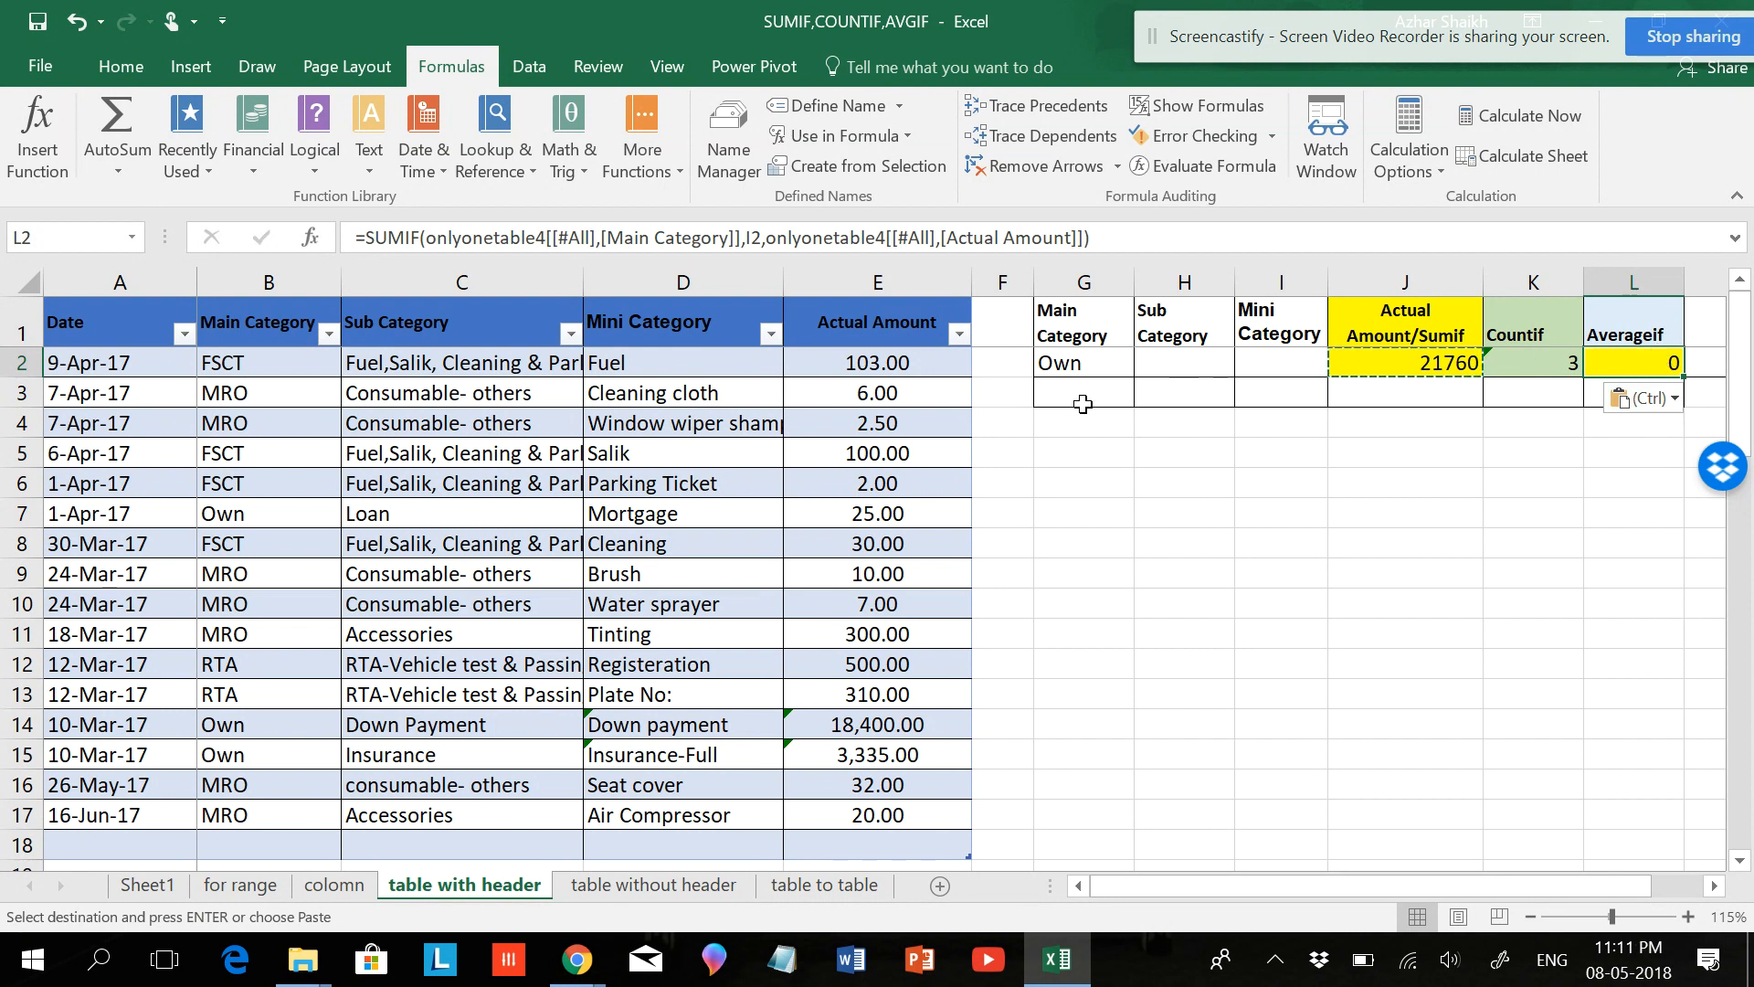
{"action": "key", "text": "Escape"}
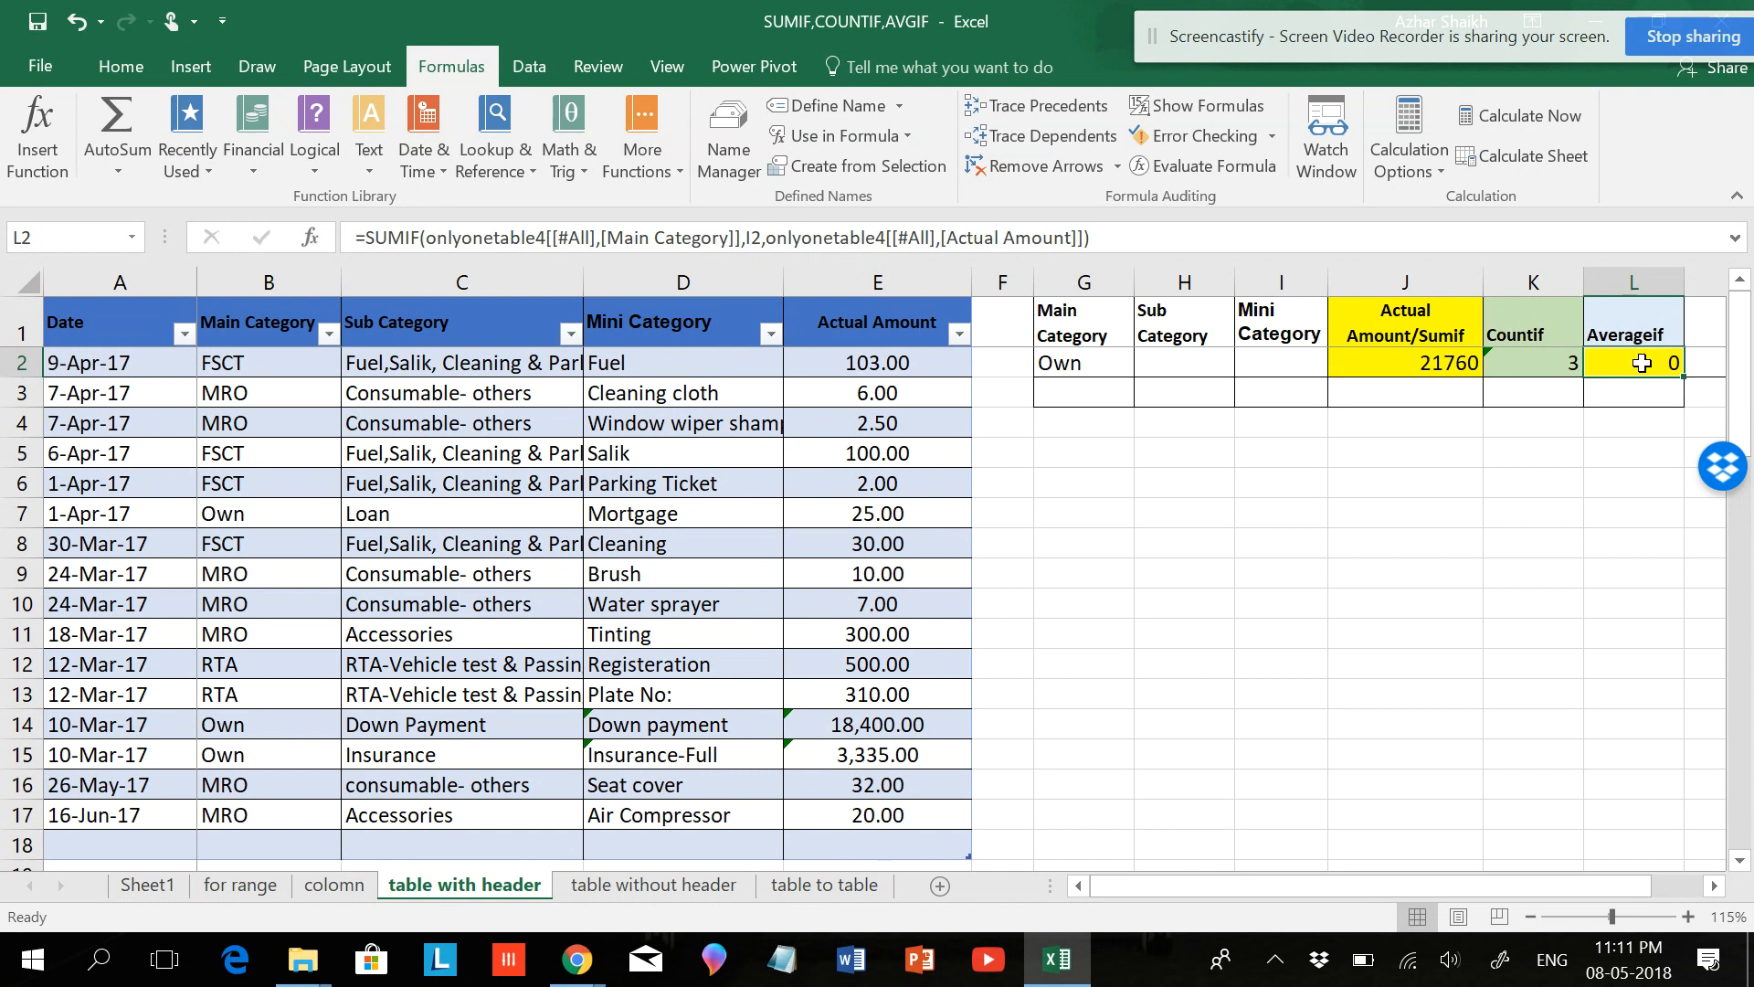
Step: Replace the L2 formula with an AVERAGEIF using the Main Category column from its header through row 18 as the range
{"action": "type", "text": "=co"}
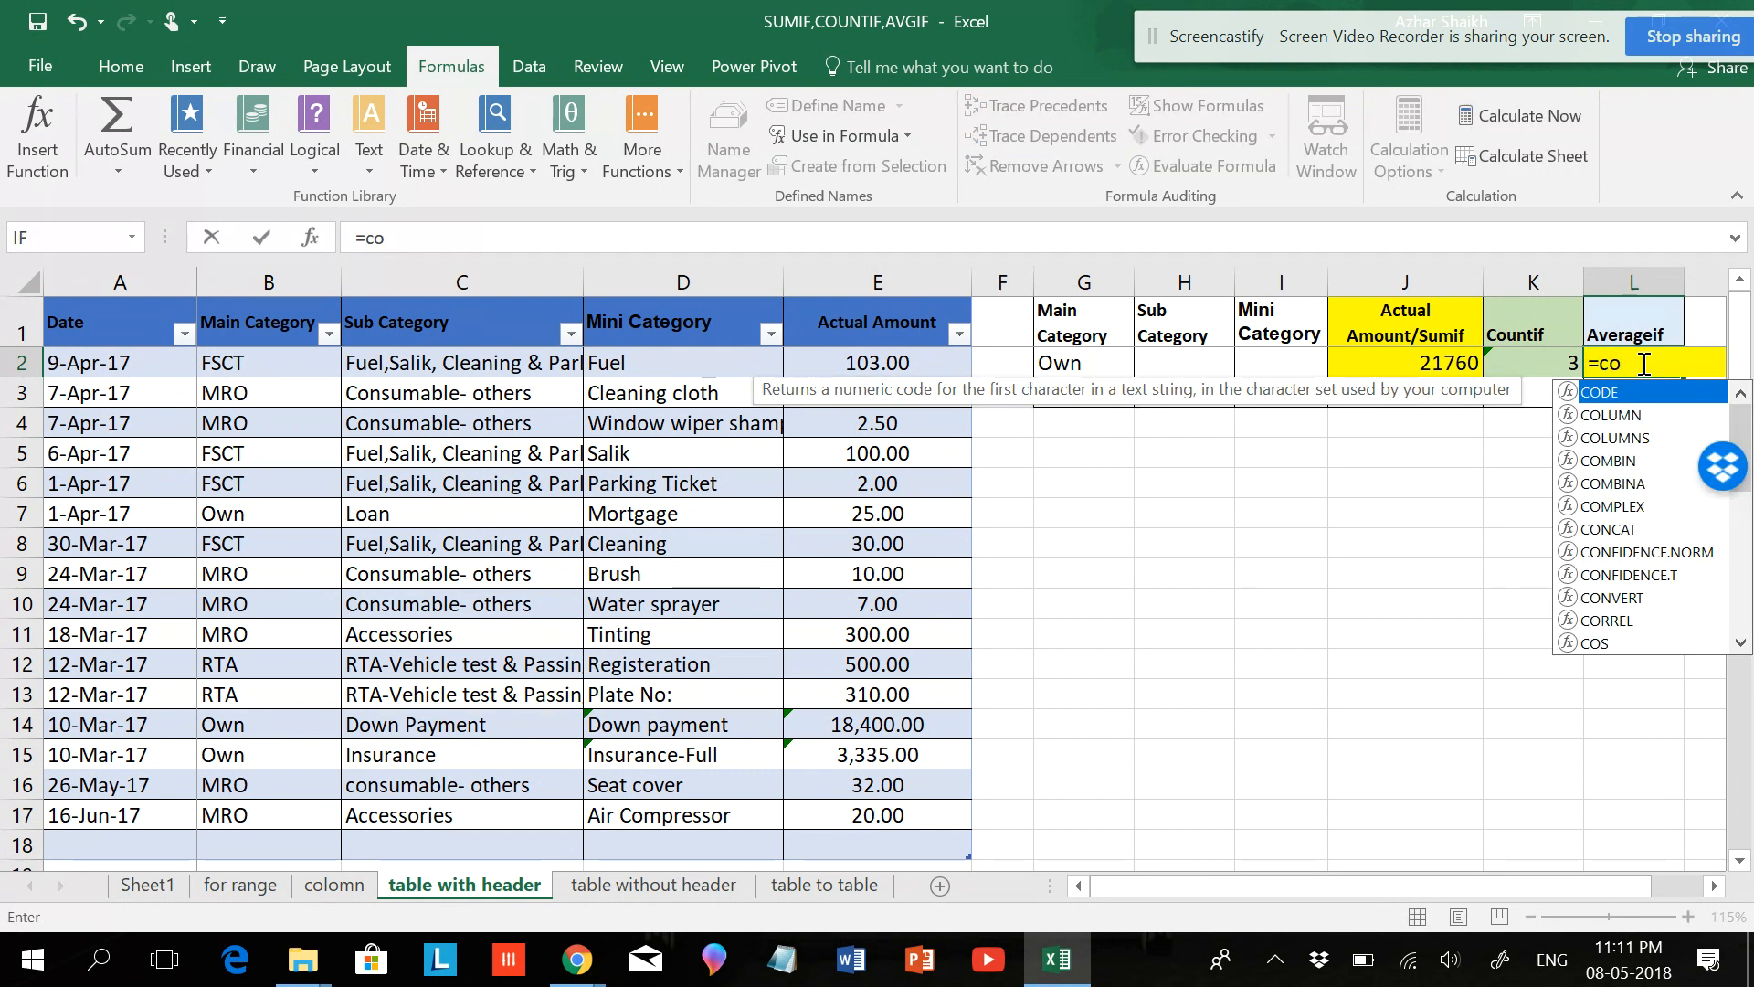
{"action": "key", "text": "BackSpace"}
{"action": "key", "text": "BackSpace"}
{"action": "type", "text": "averagif"}
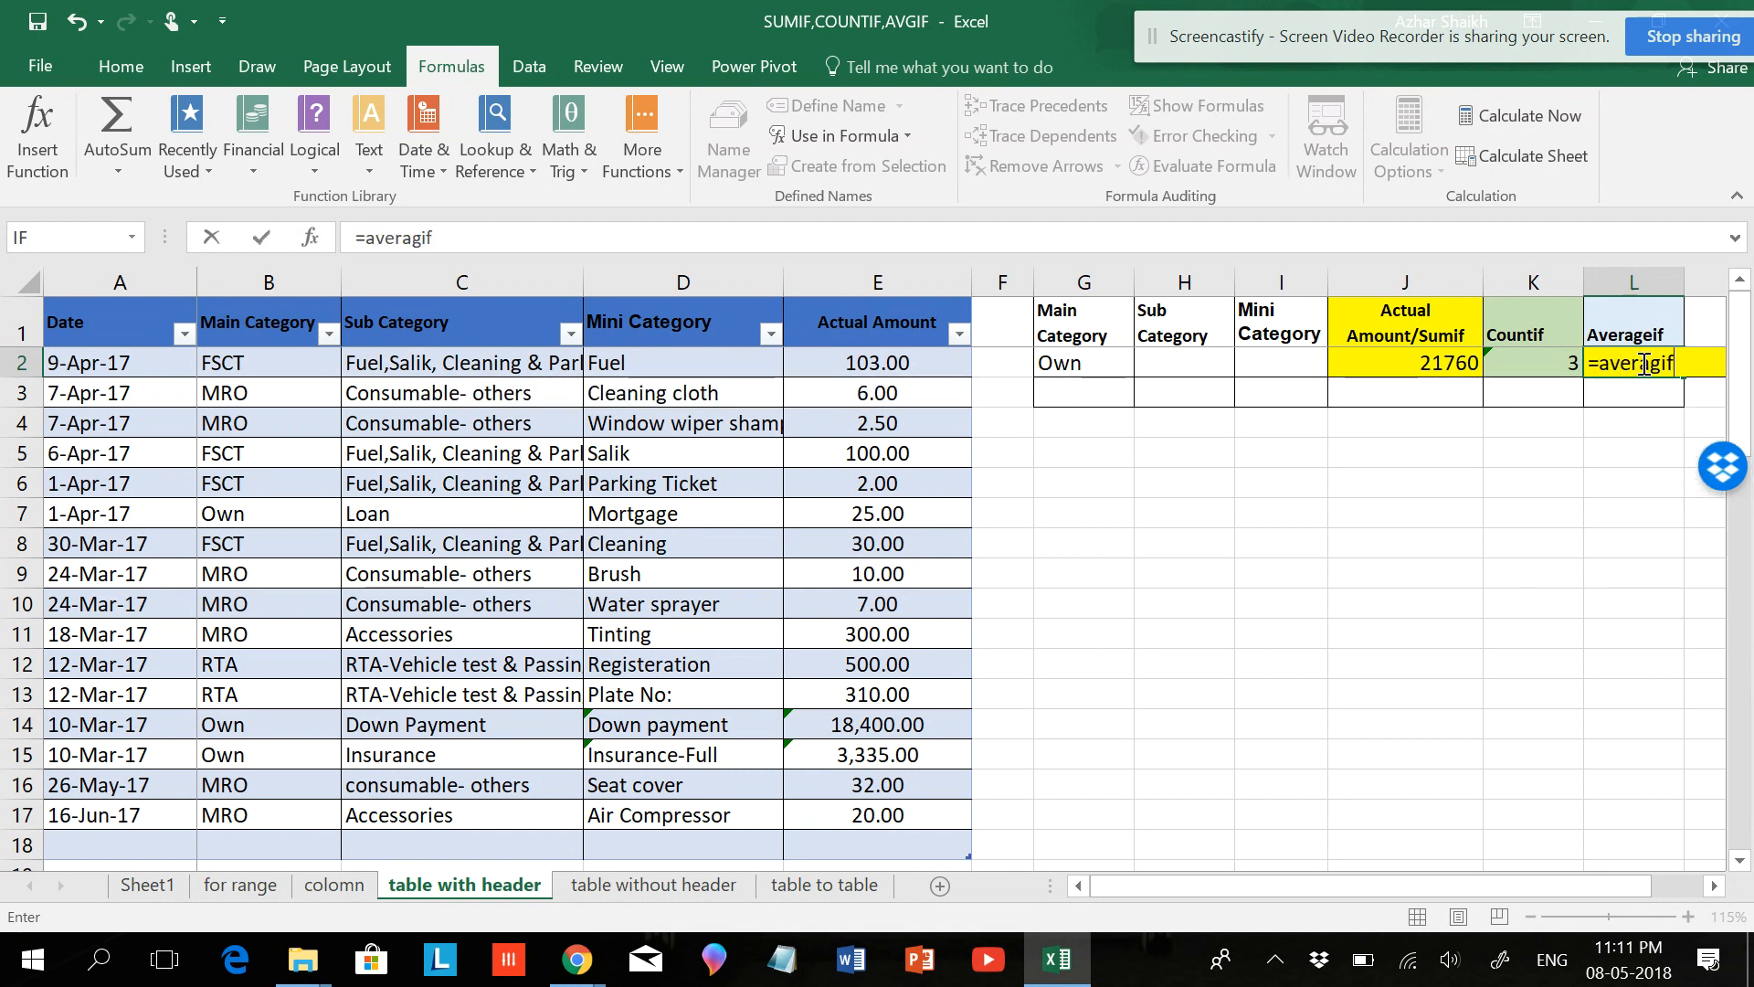
{"action": "key", "text": "BackSpace"}
{"action": "key", "text": "BackSpace"}
{"action": "type", "text": "e"}
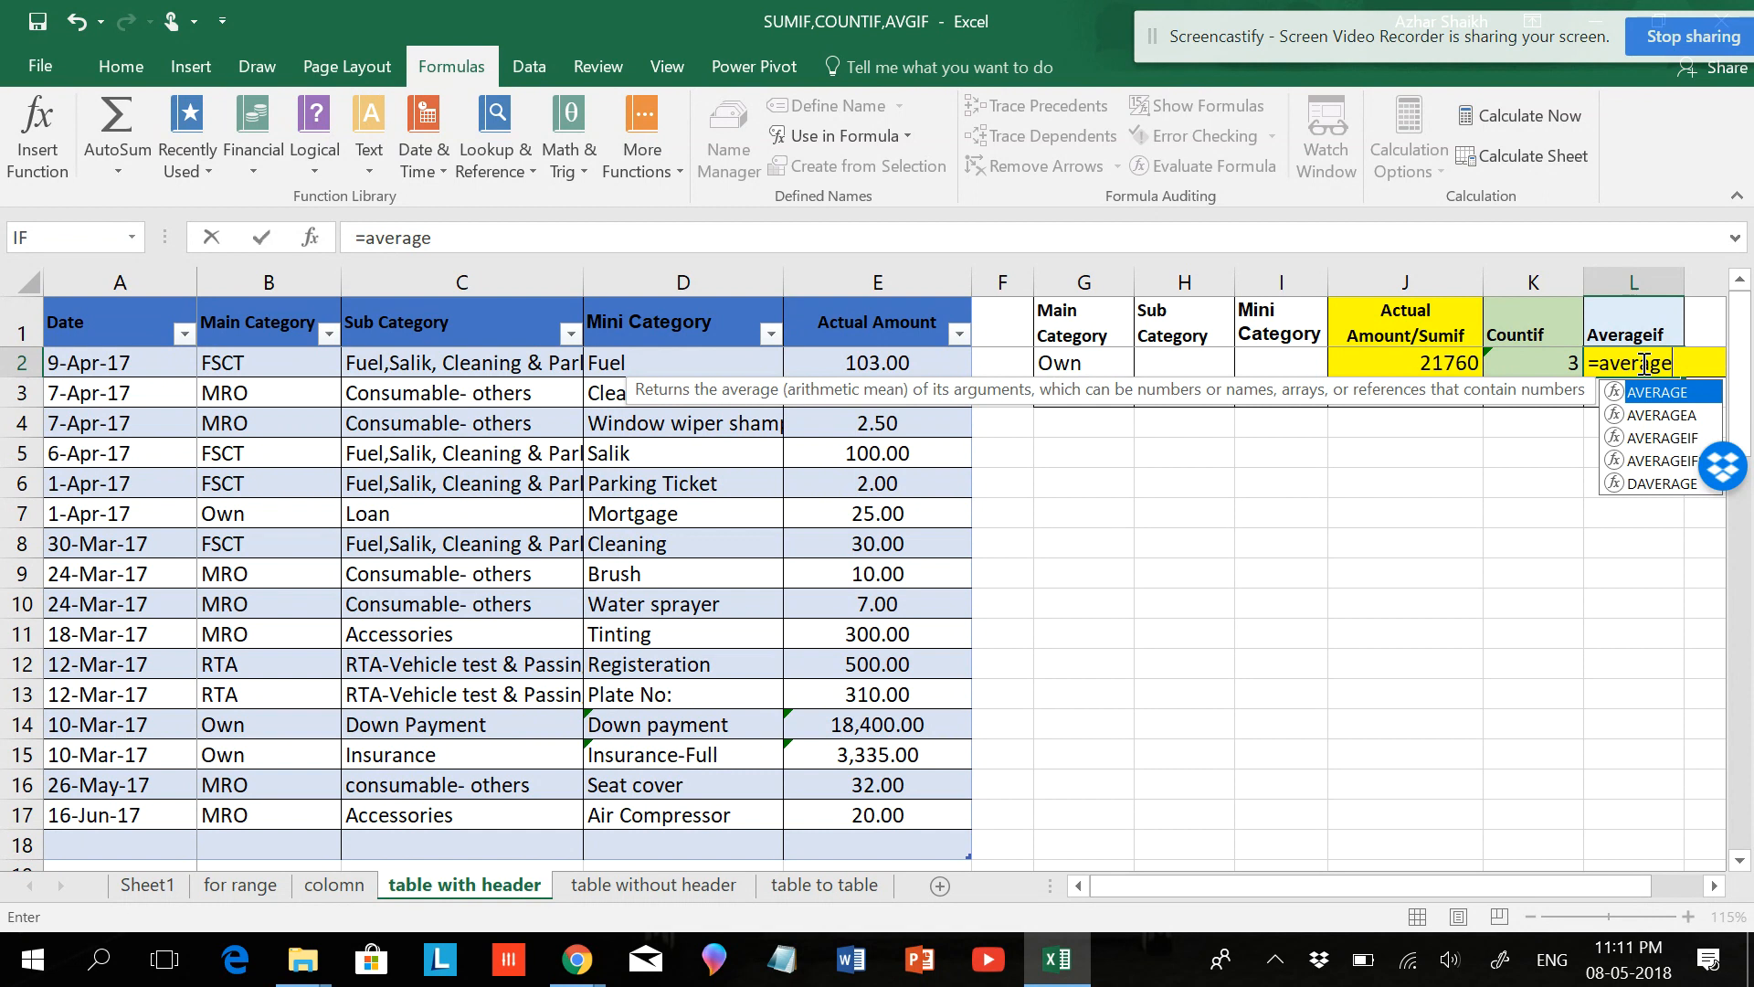
{"action": "type", "text": "if("}
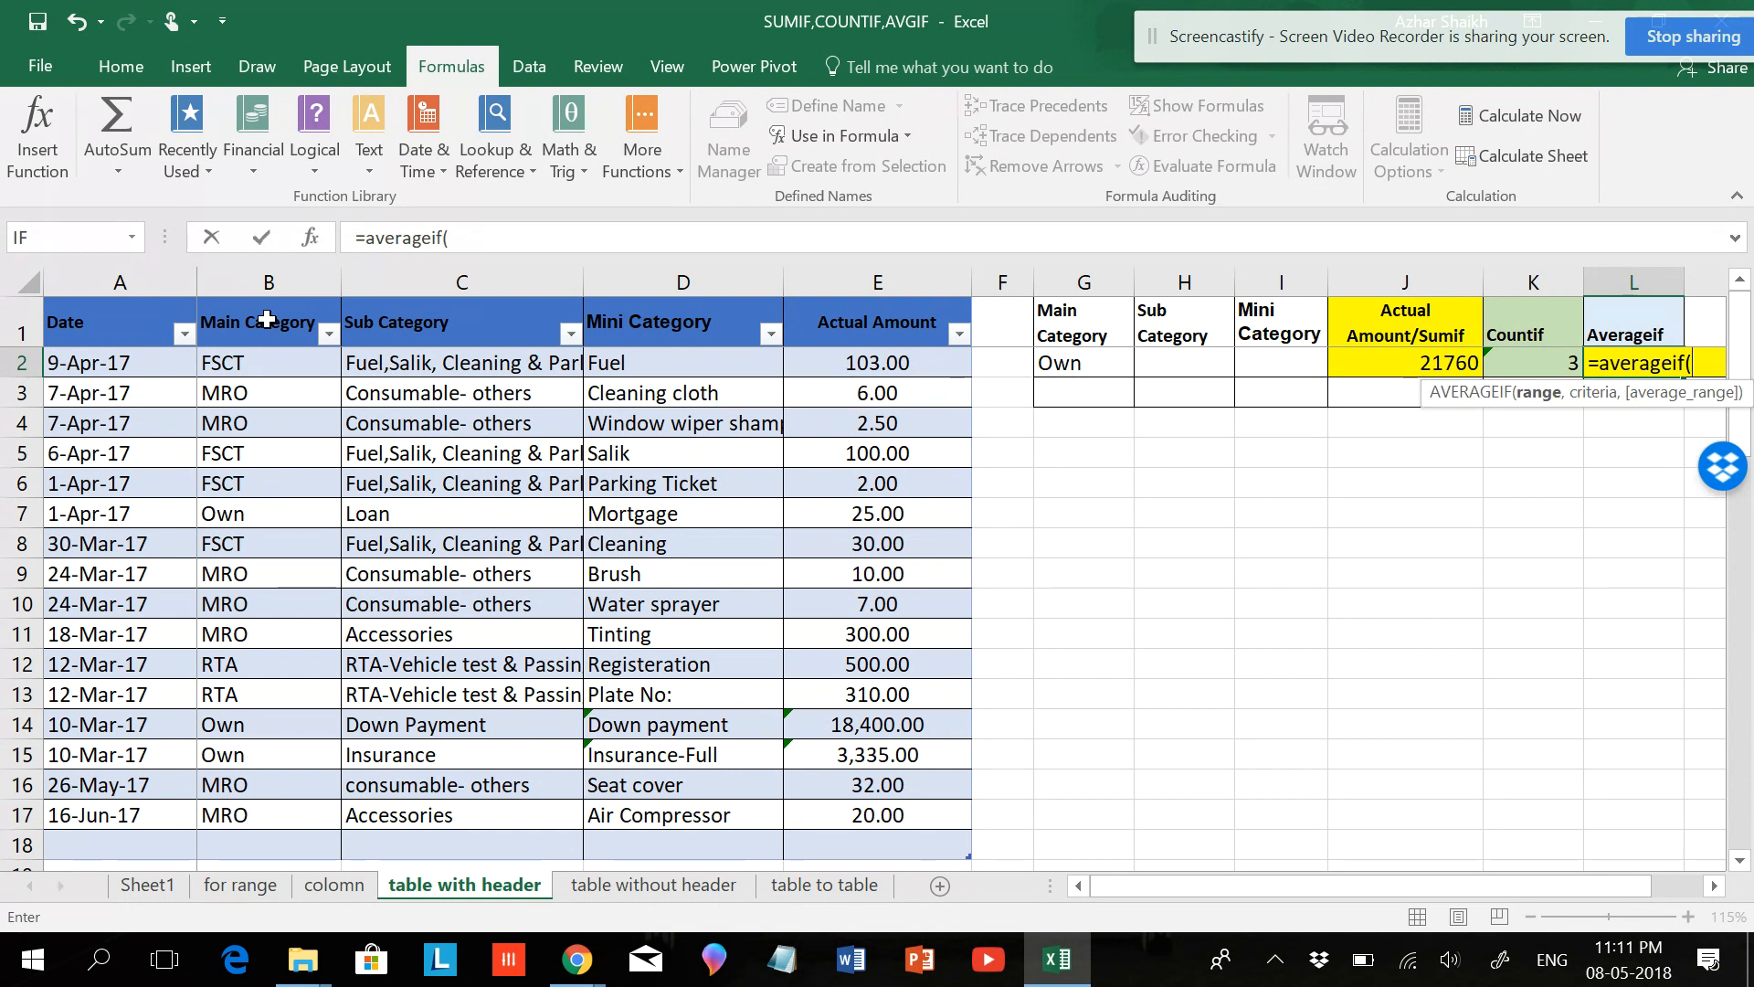
{"action": "left_click_drag", "start_coordinate": [267, 319], "coordinate": [227, 836]}
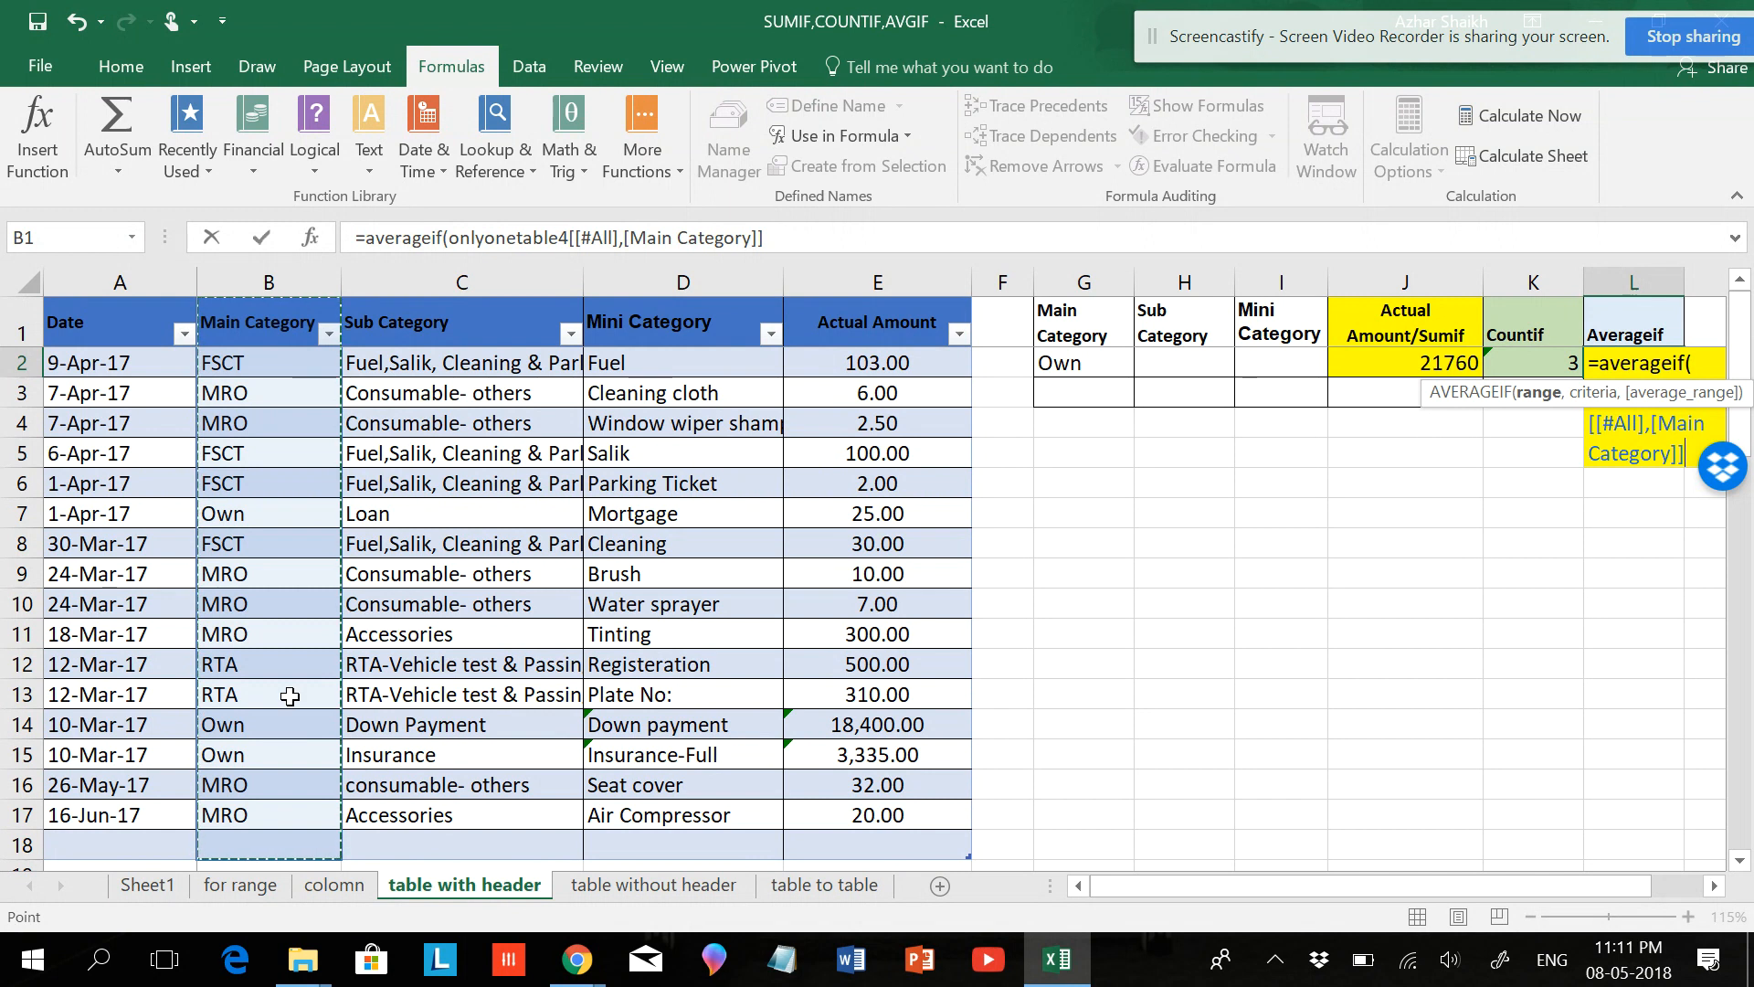
{"action": "scroll", "coordinate": [896, 814], "scroll_direction": "down", "scroll_amount": 1}
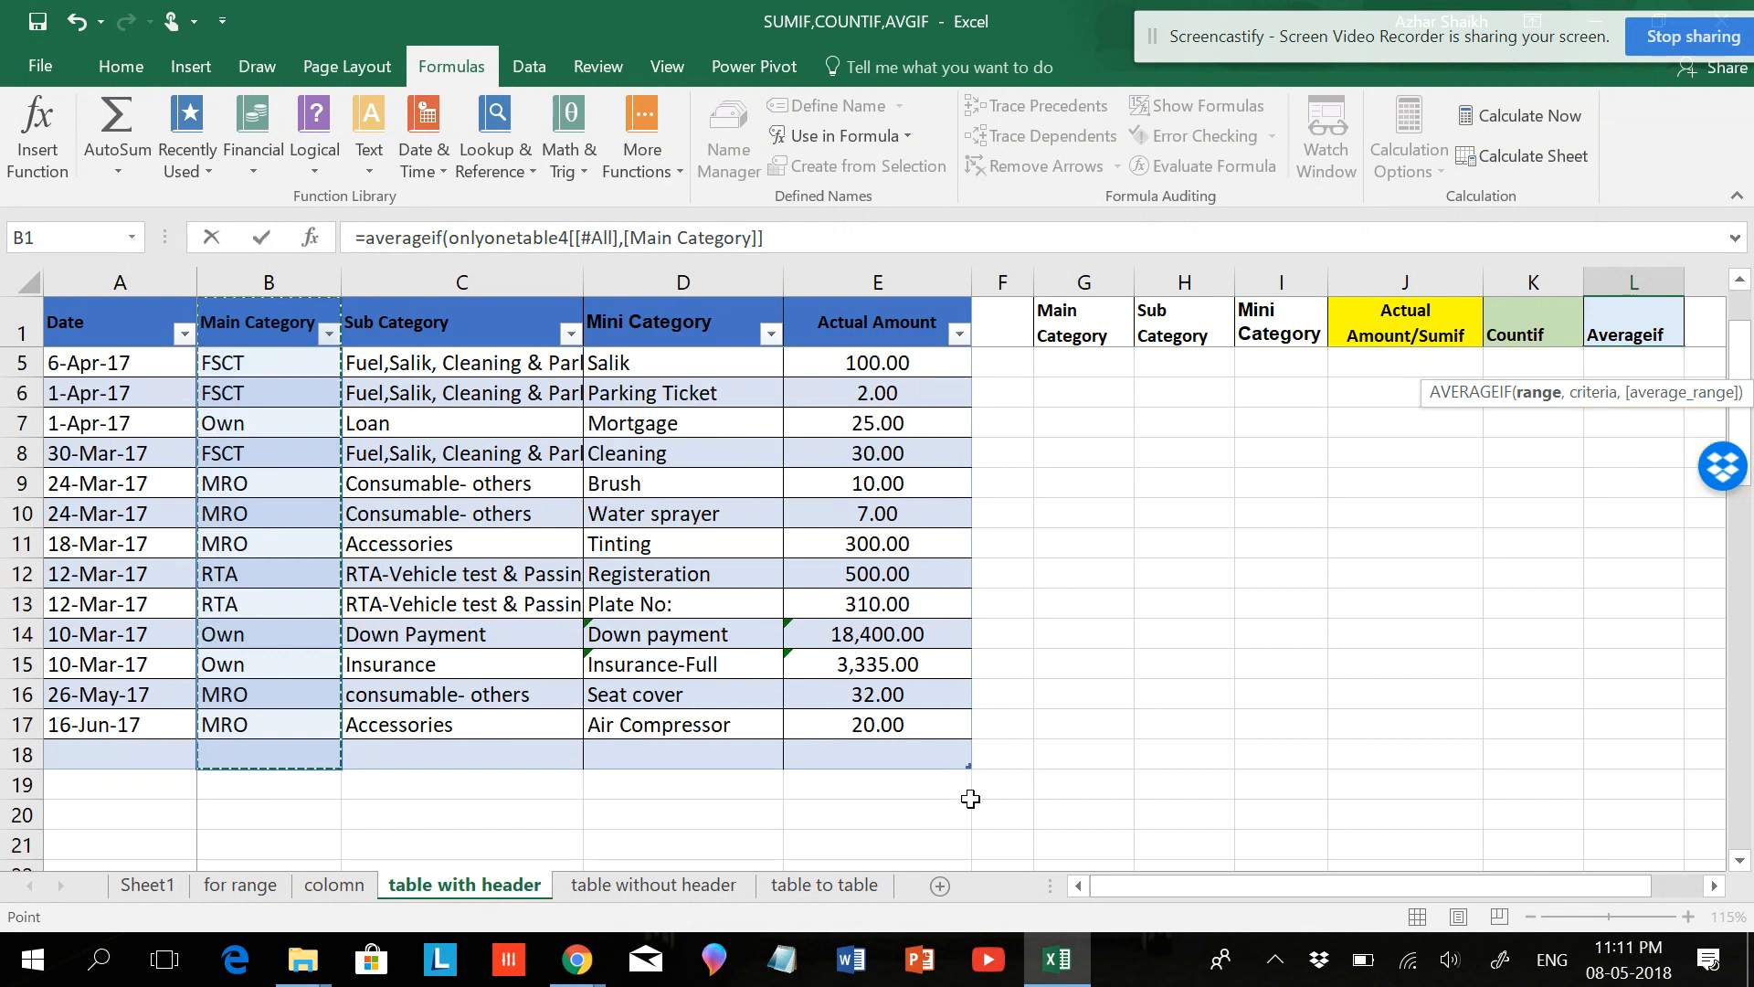
{"action": "scroll", "coordinate": [287, 559], "scroll_direction": "up", "scroll_amount": 1}
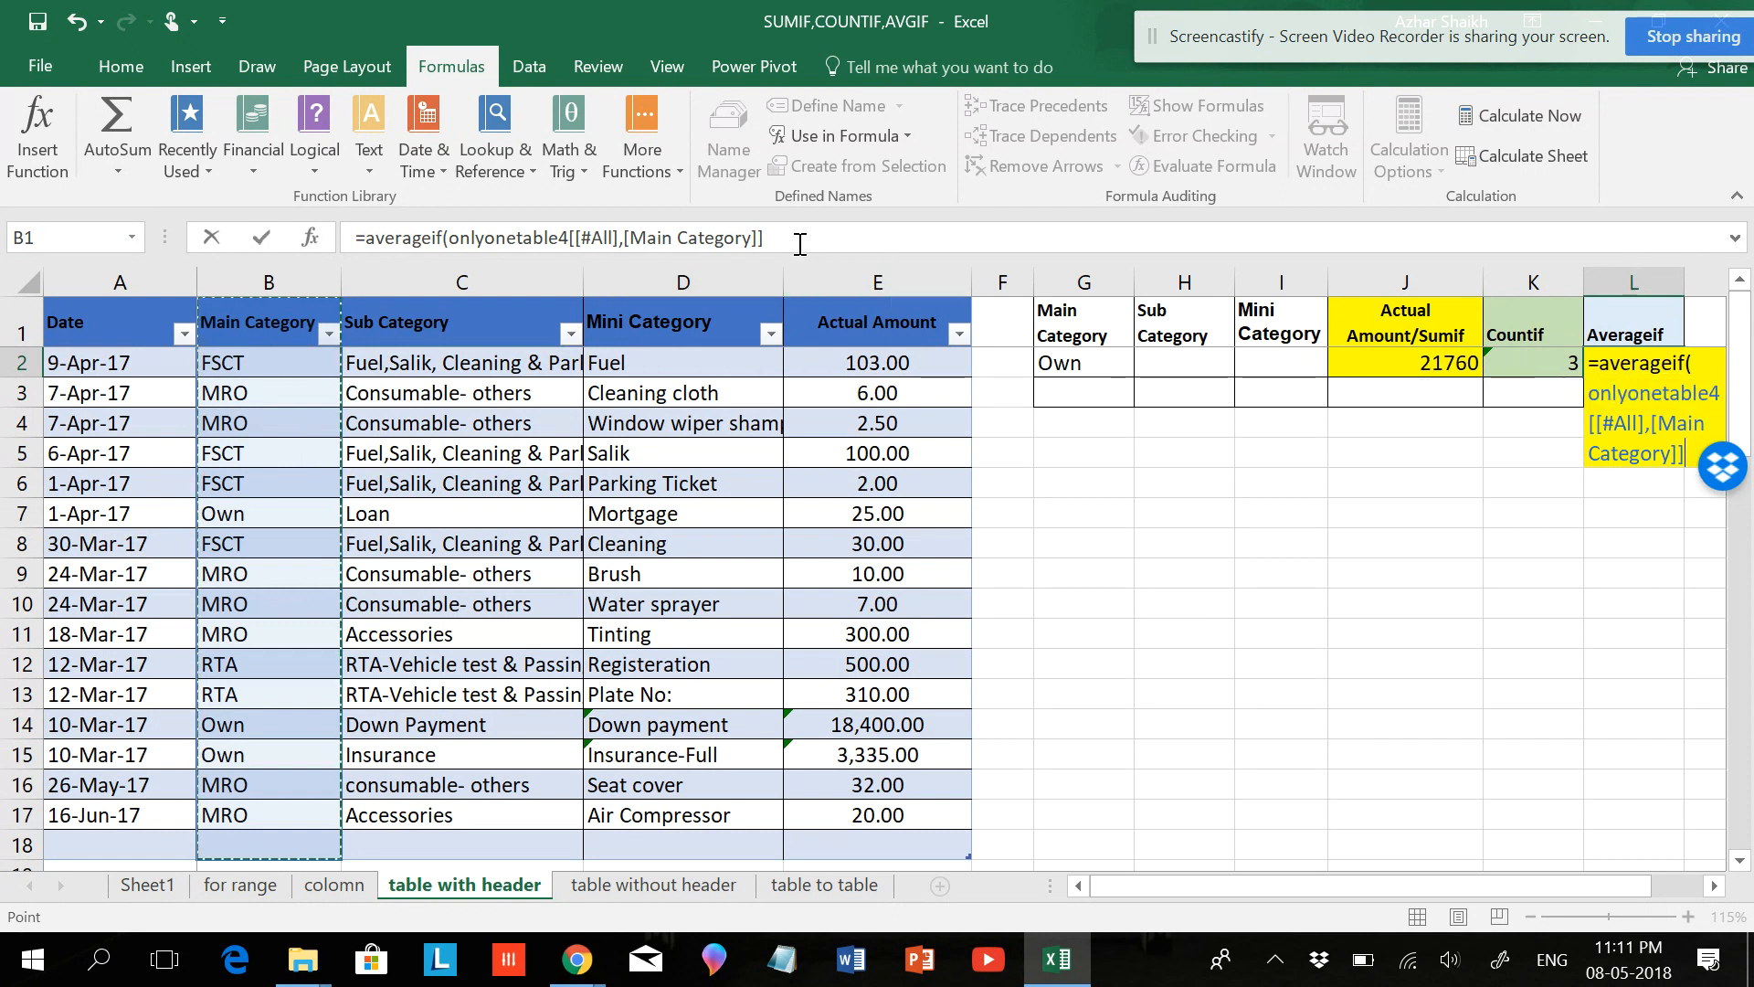
Step: Finish the L2 AVERAGEIF with criteria G2 and the Actual Amount column from its header through row 18 as the average range
{"action": "left_click", "coordinate": [799, 239]}
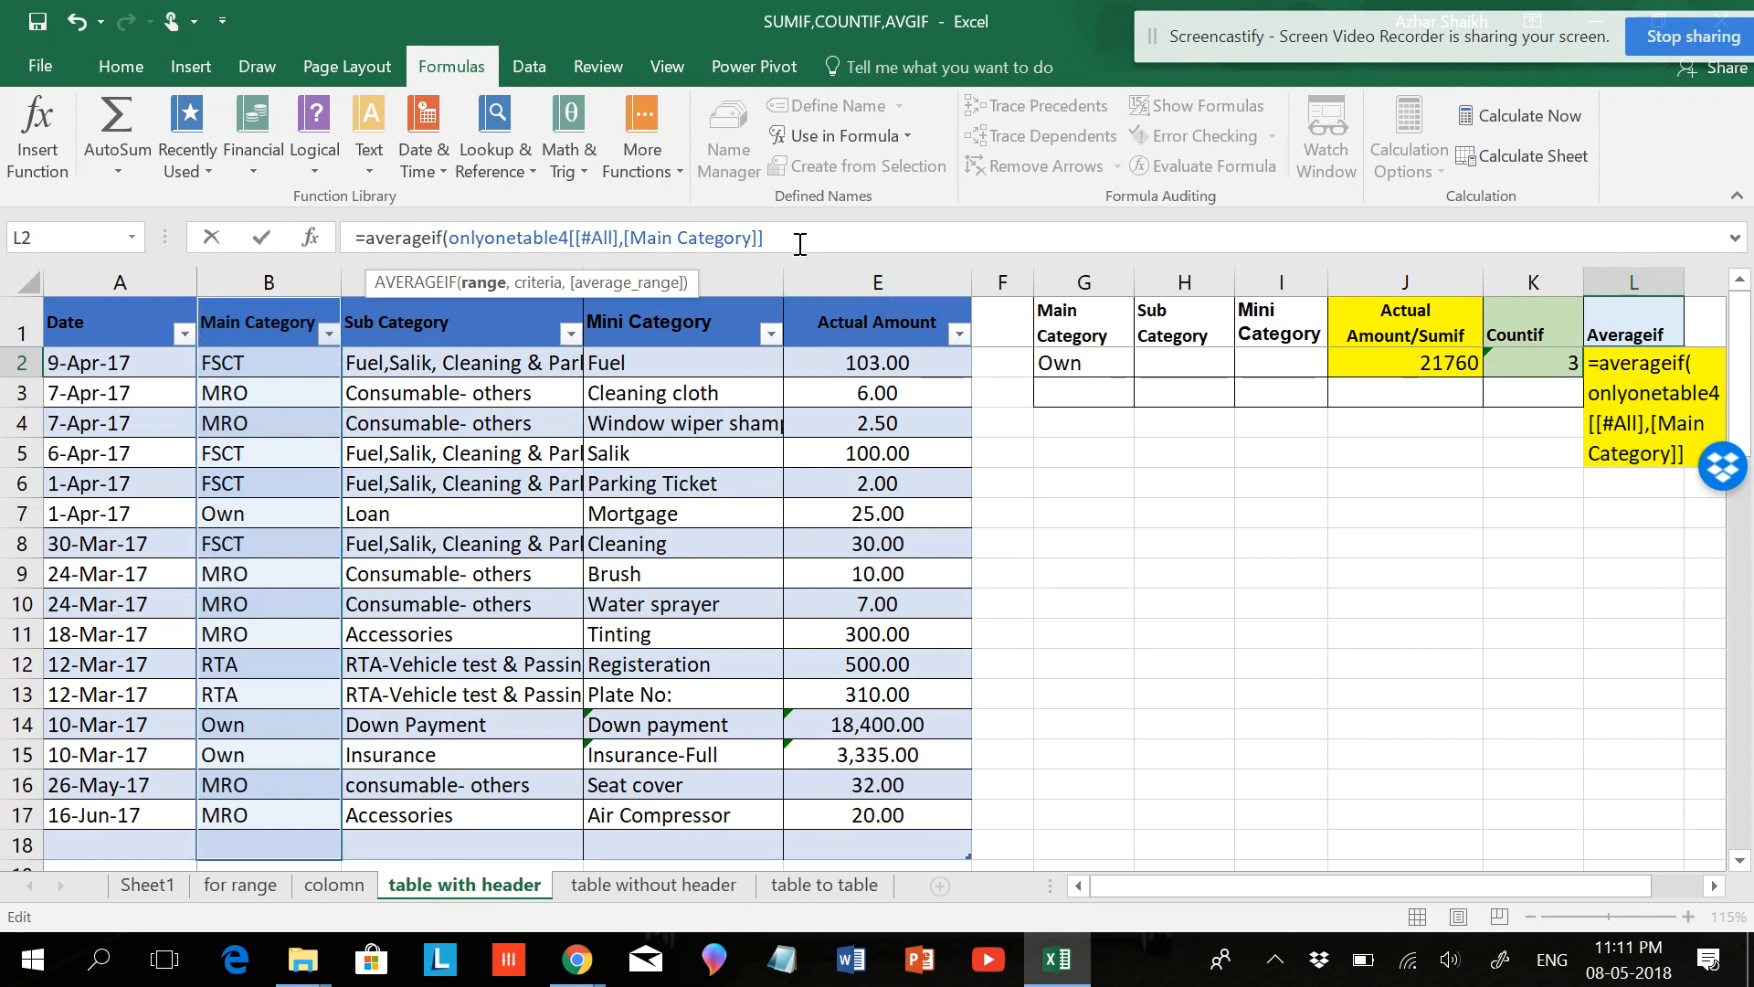
{"action": "type", "text": ",,"}
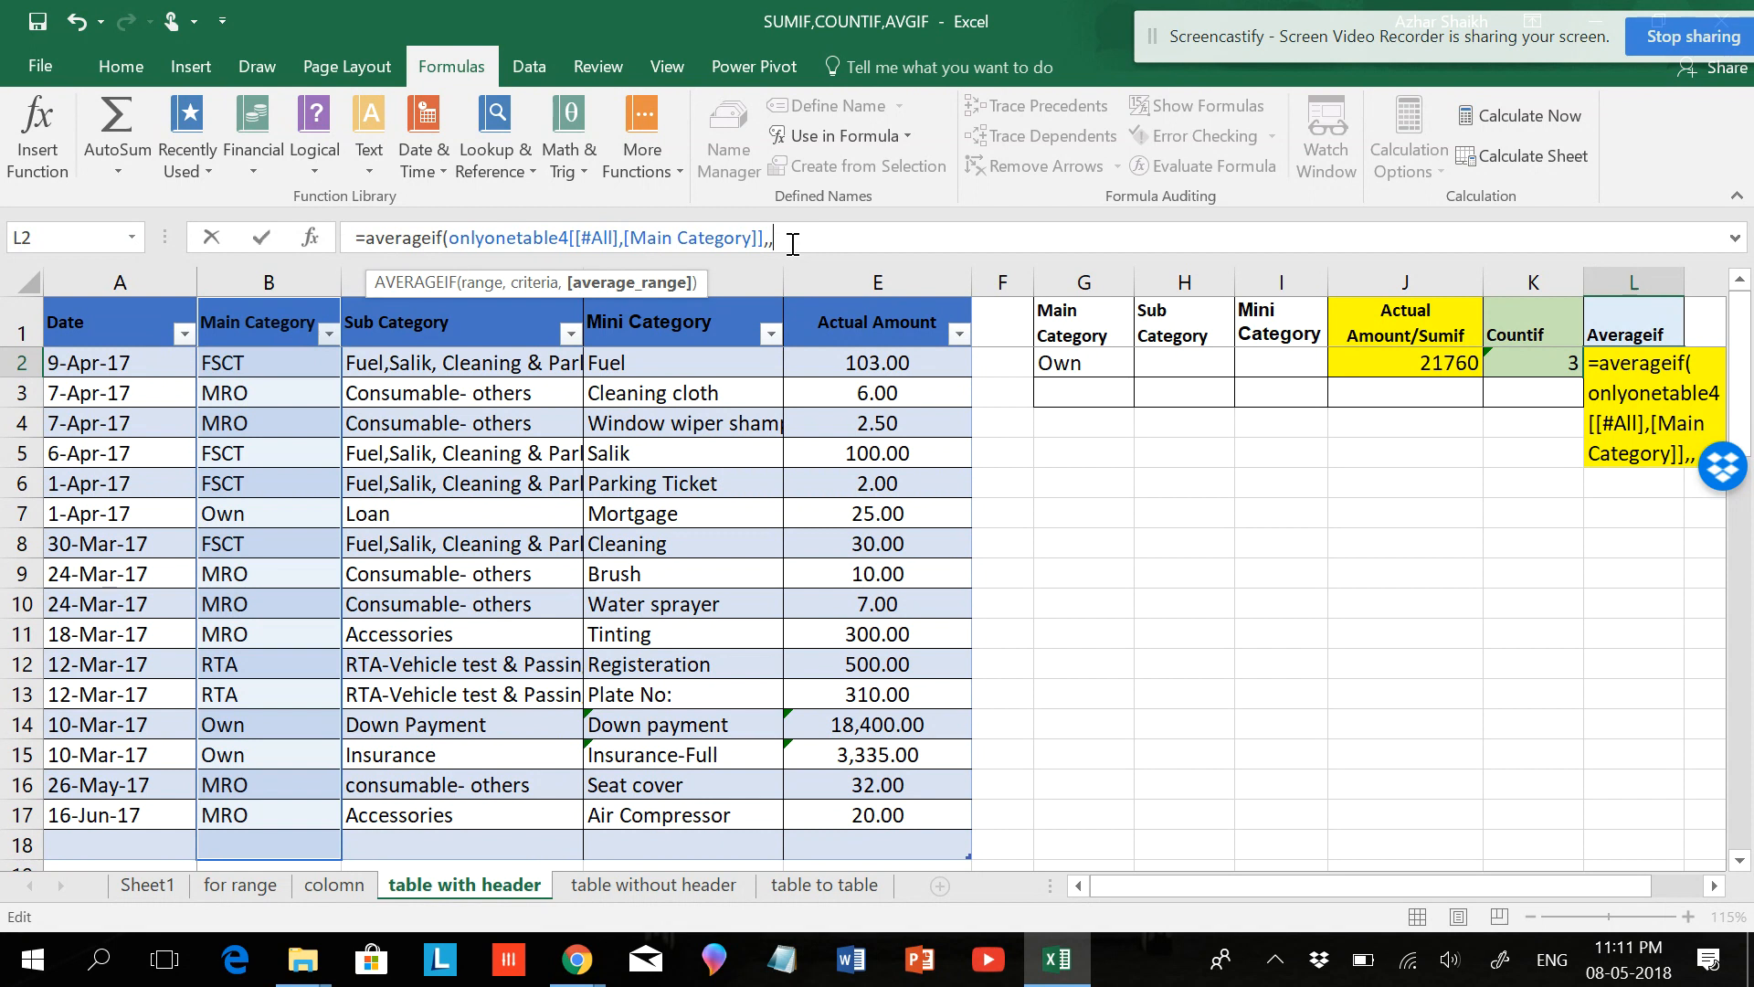
{"action": "key", "text": "BackSpace"}
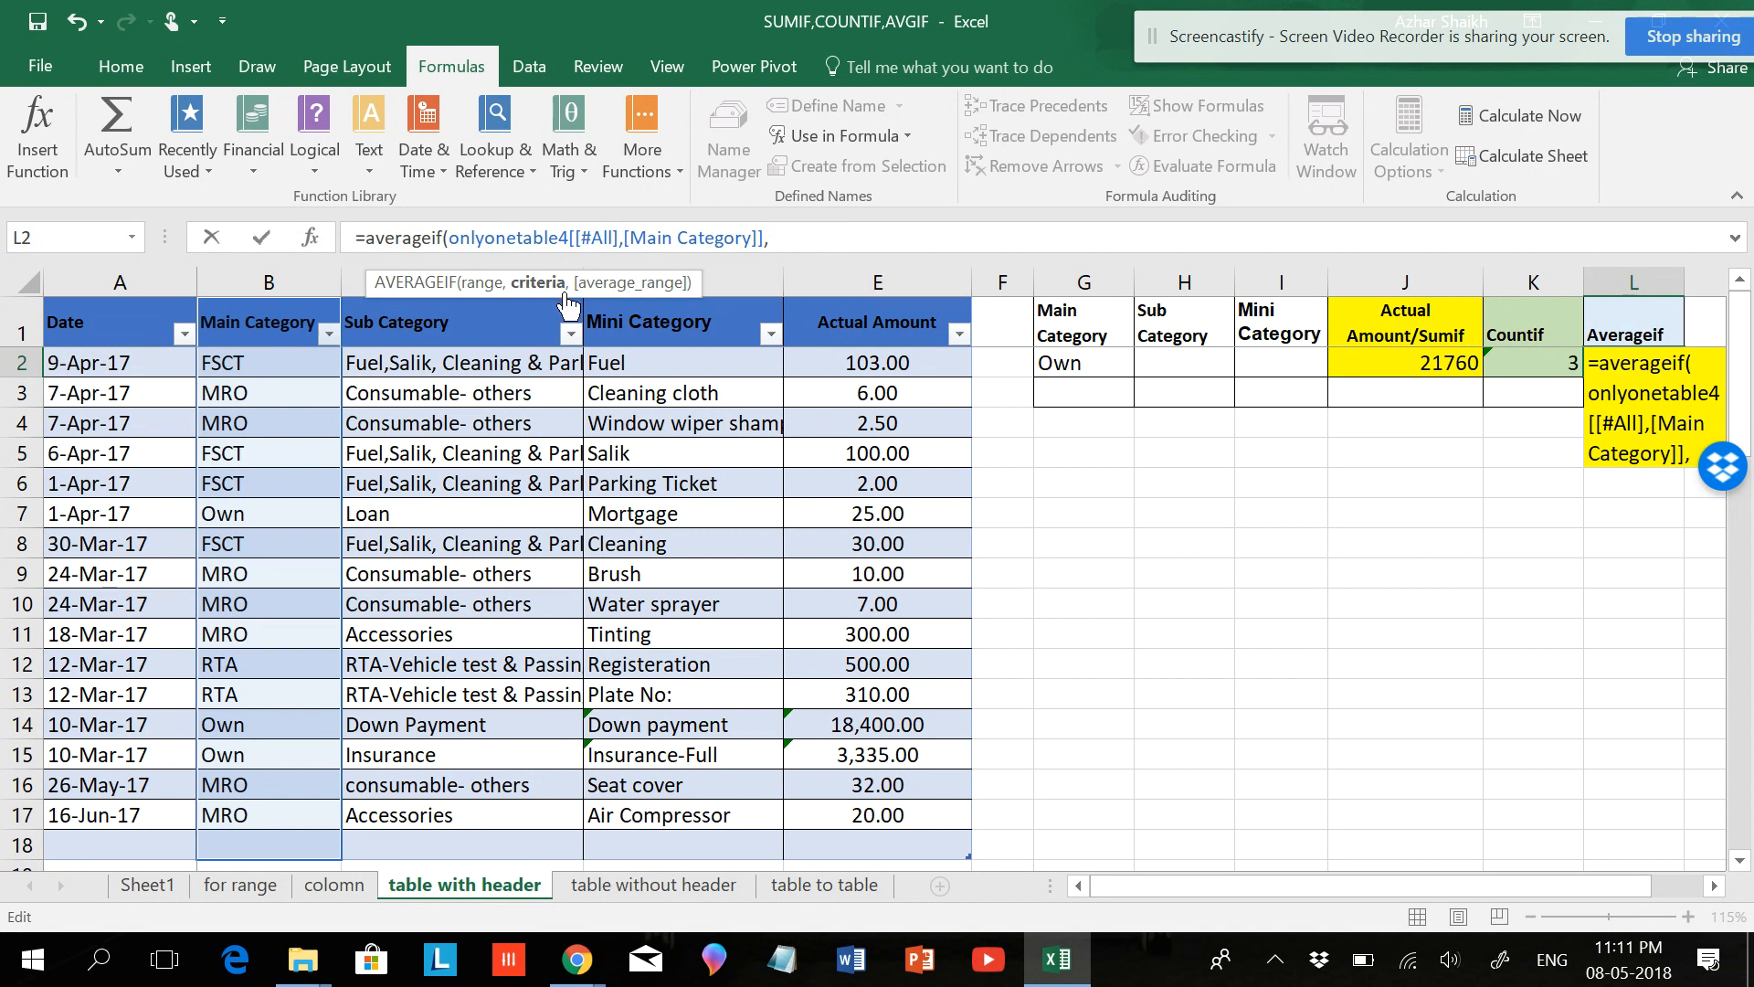
{"action": "left_click", "coordinate": [1061, 369]}
{"action": "type", "text": ","}
{"action": "left_click_drag", "start_coordinate": [898, 327], "coordinate": [866, 842]}
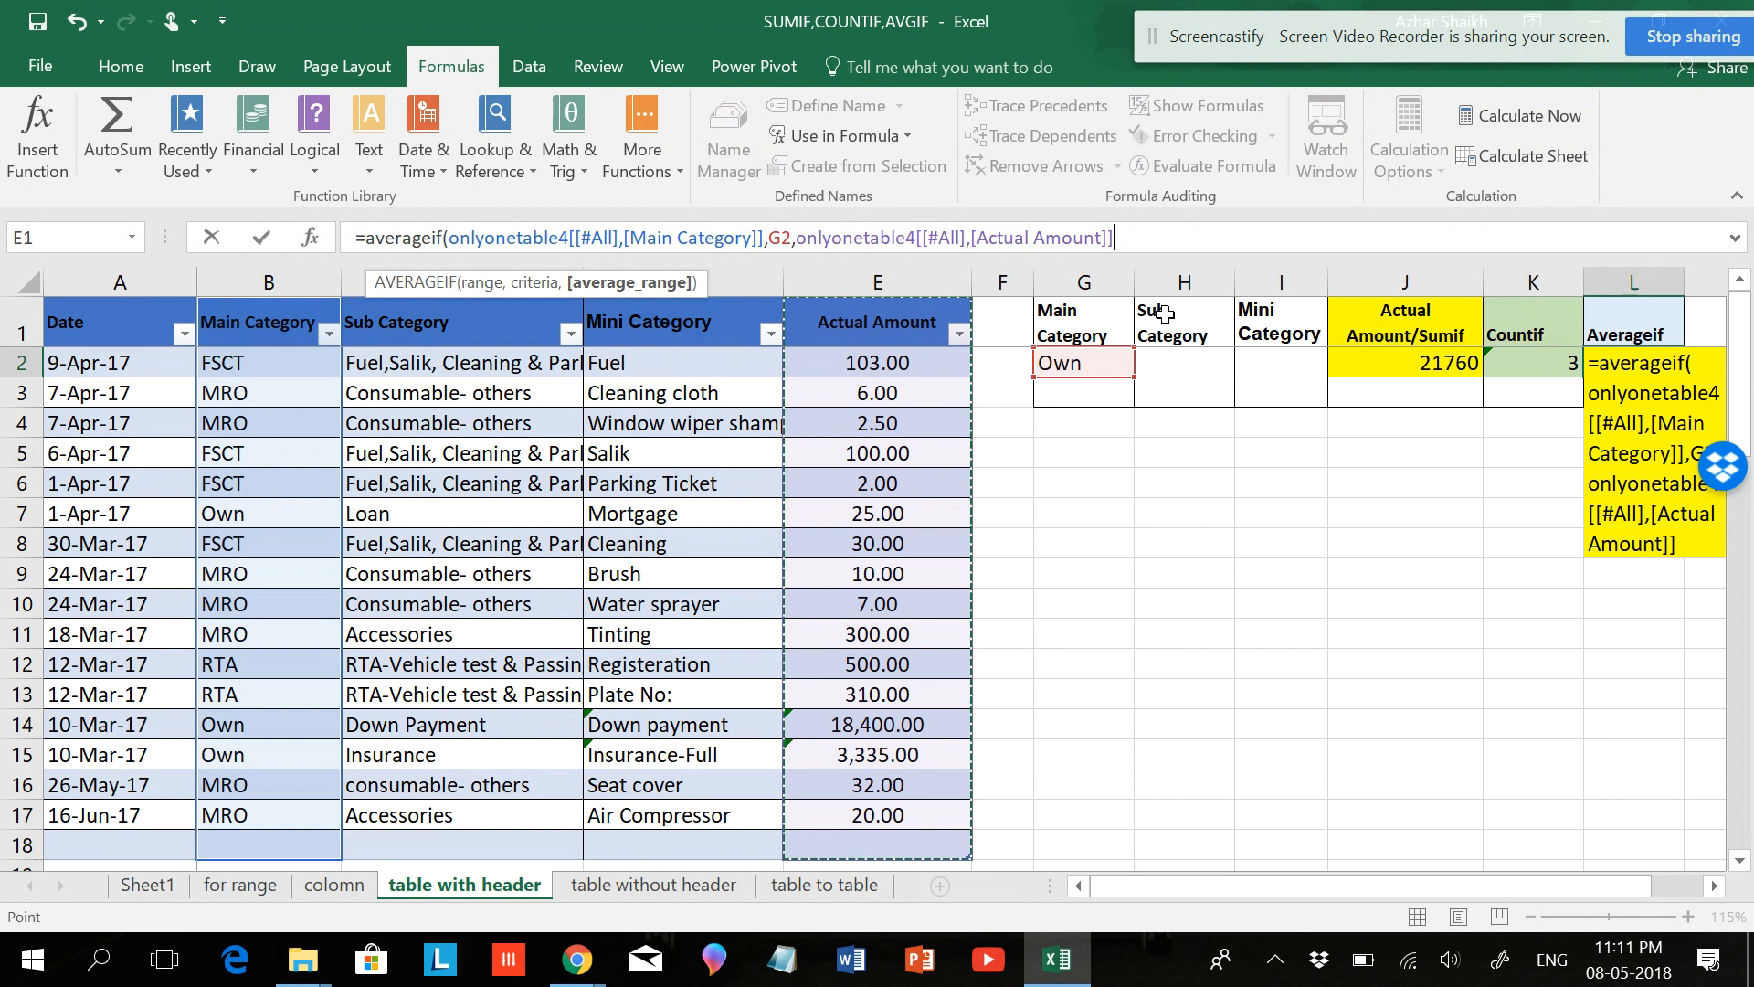
{"action": "type", "text": ")"}
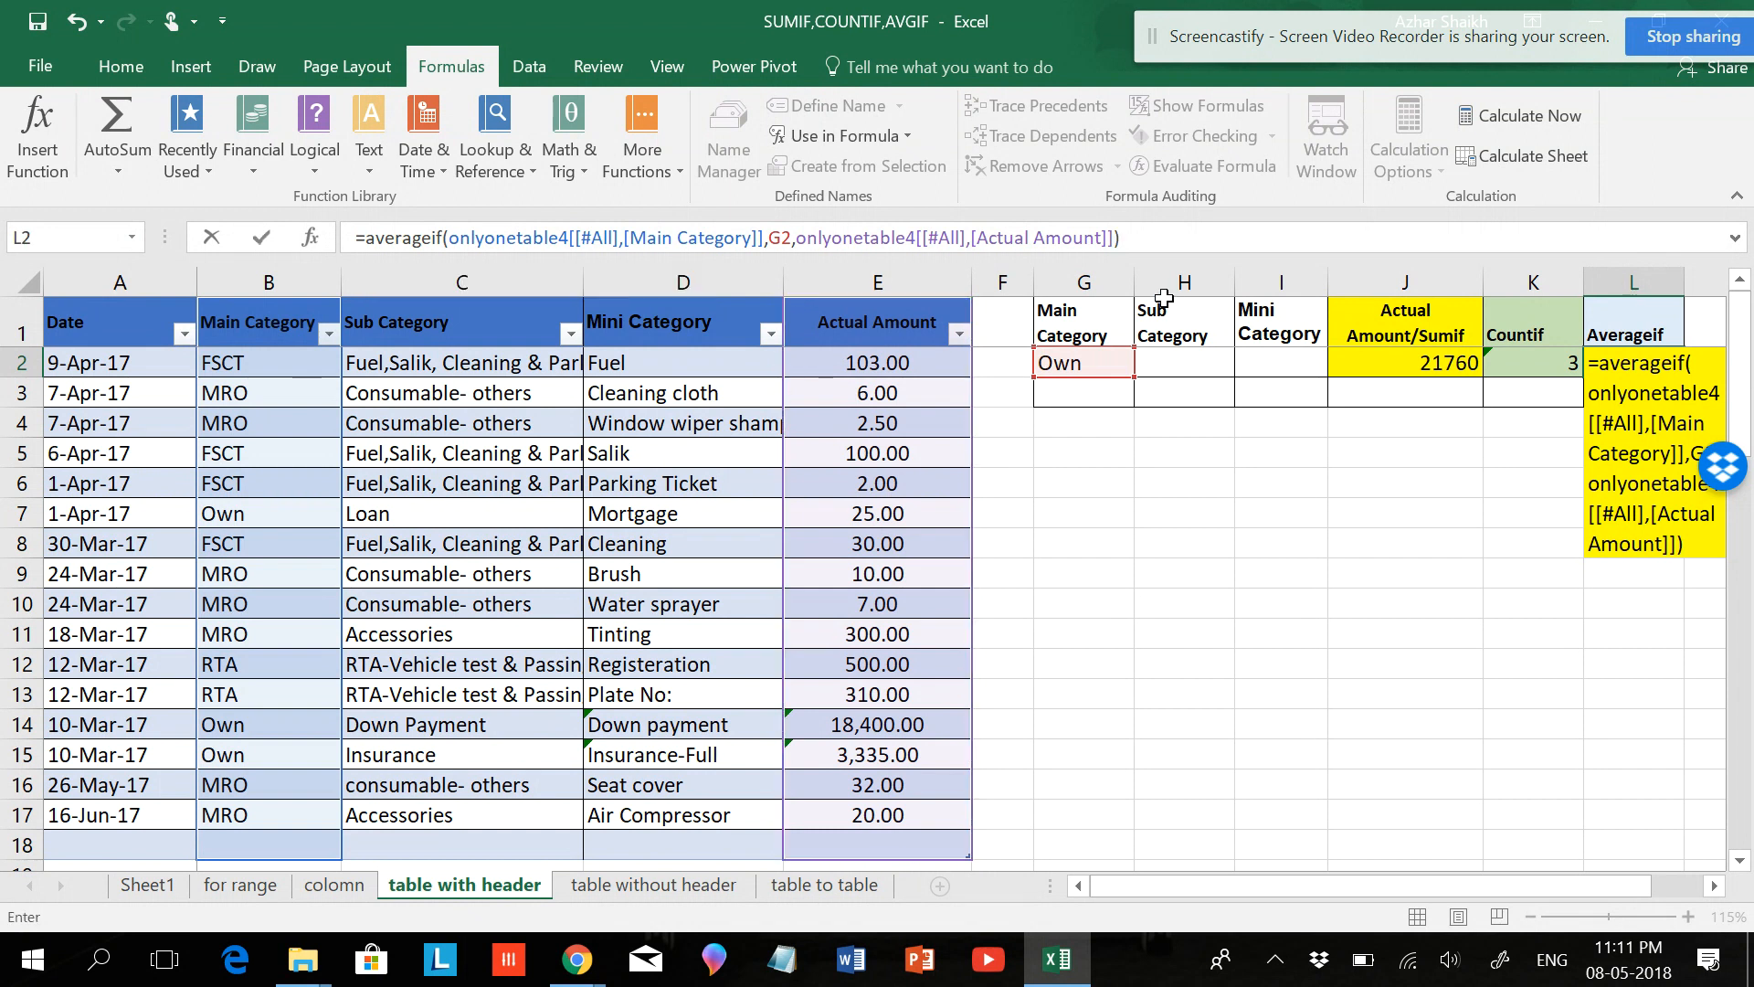
{"action": "key", "text": "Return"}
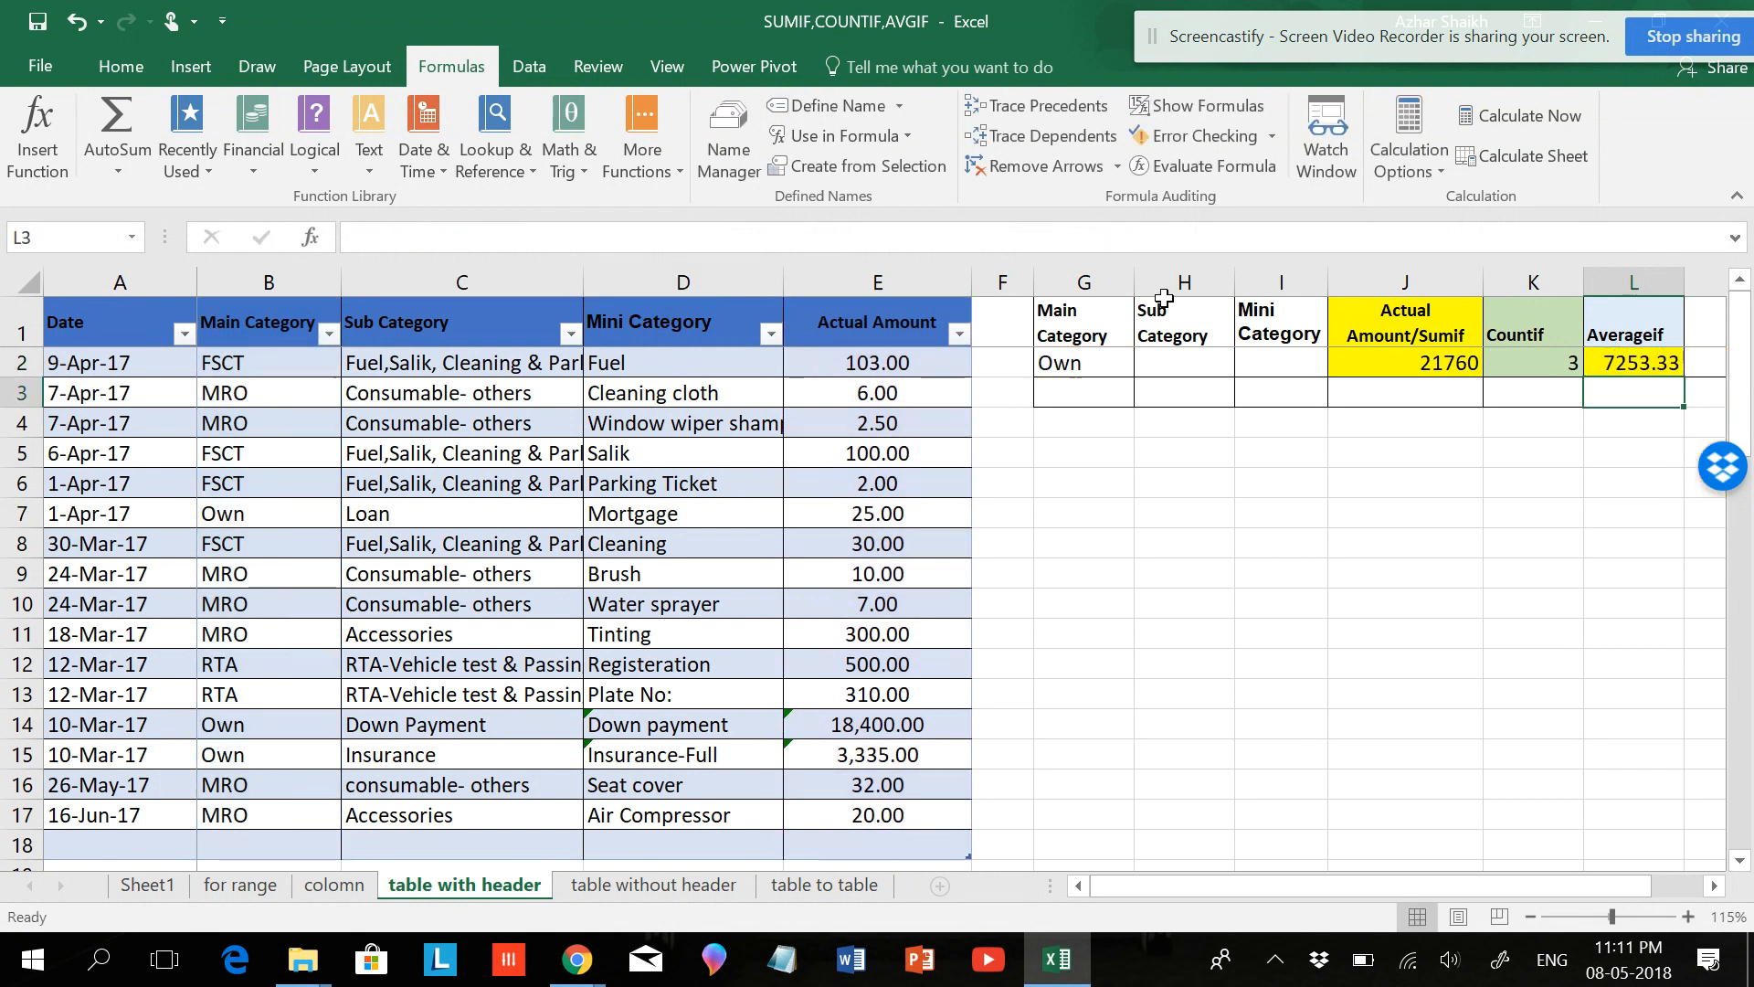
Step: Switch to the "table without header" sheet and select the Own criteria cell G2
{"action": "left_click", "coordinate": [661, 882]}
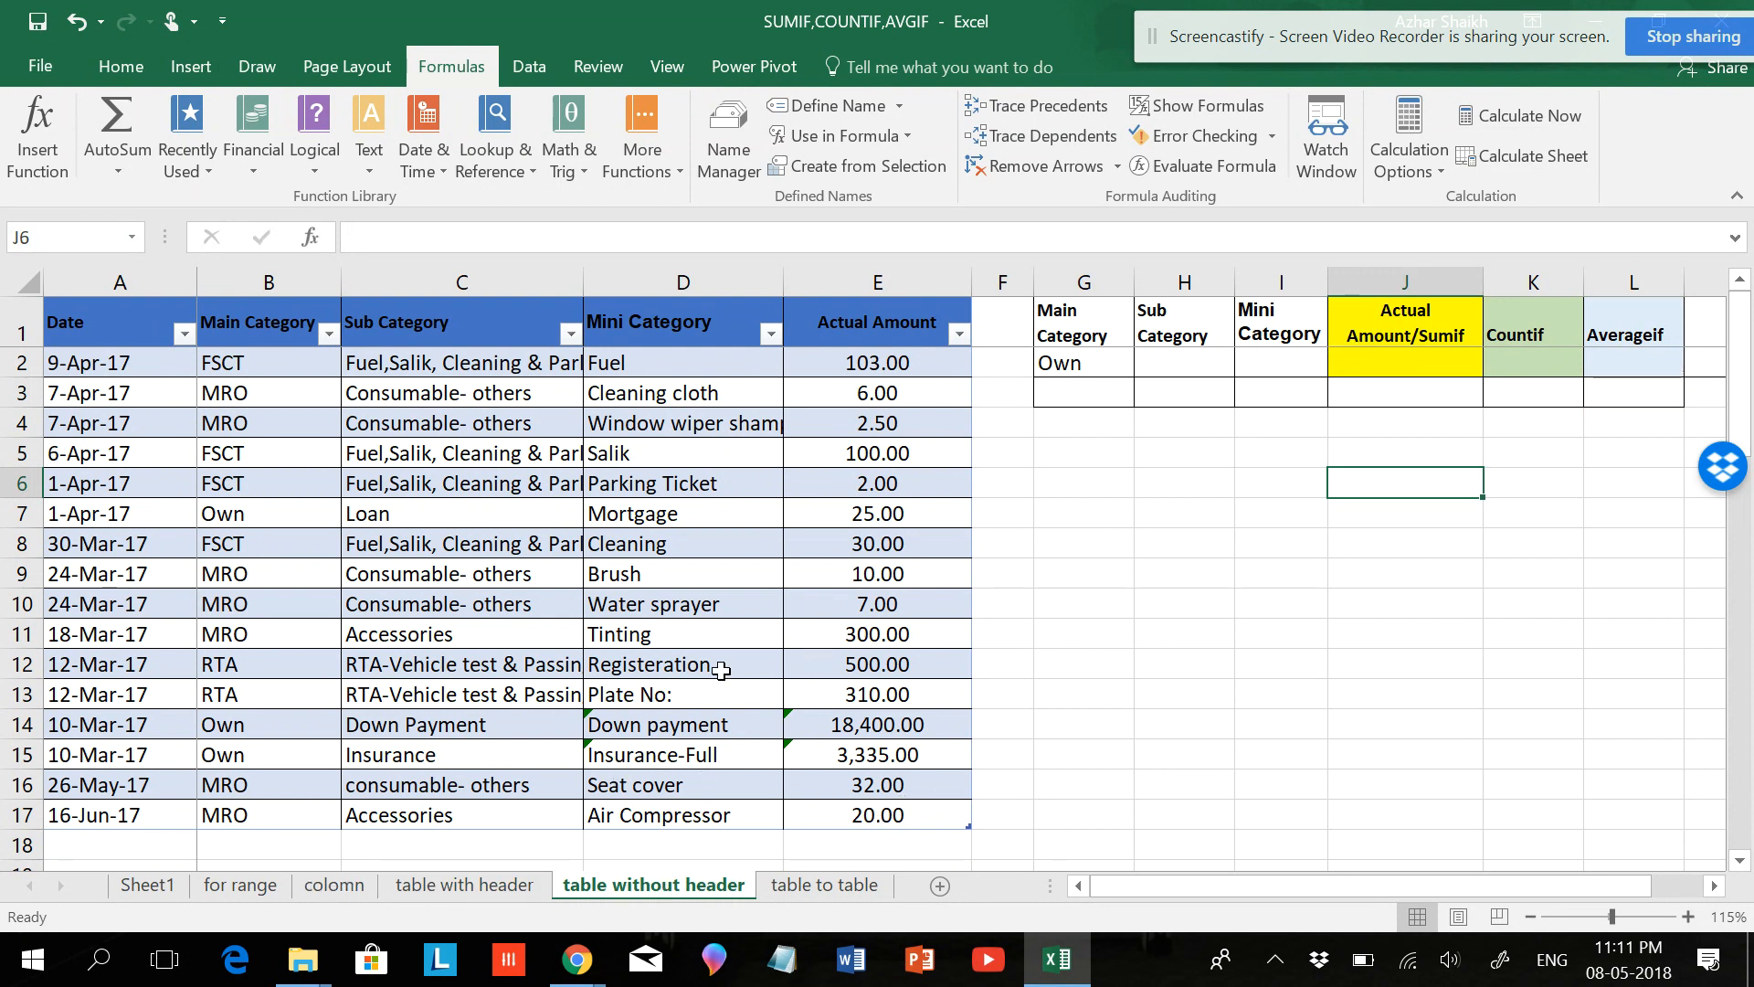
{"action": "left_click", "coordinate": [1174, 365]}
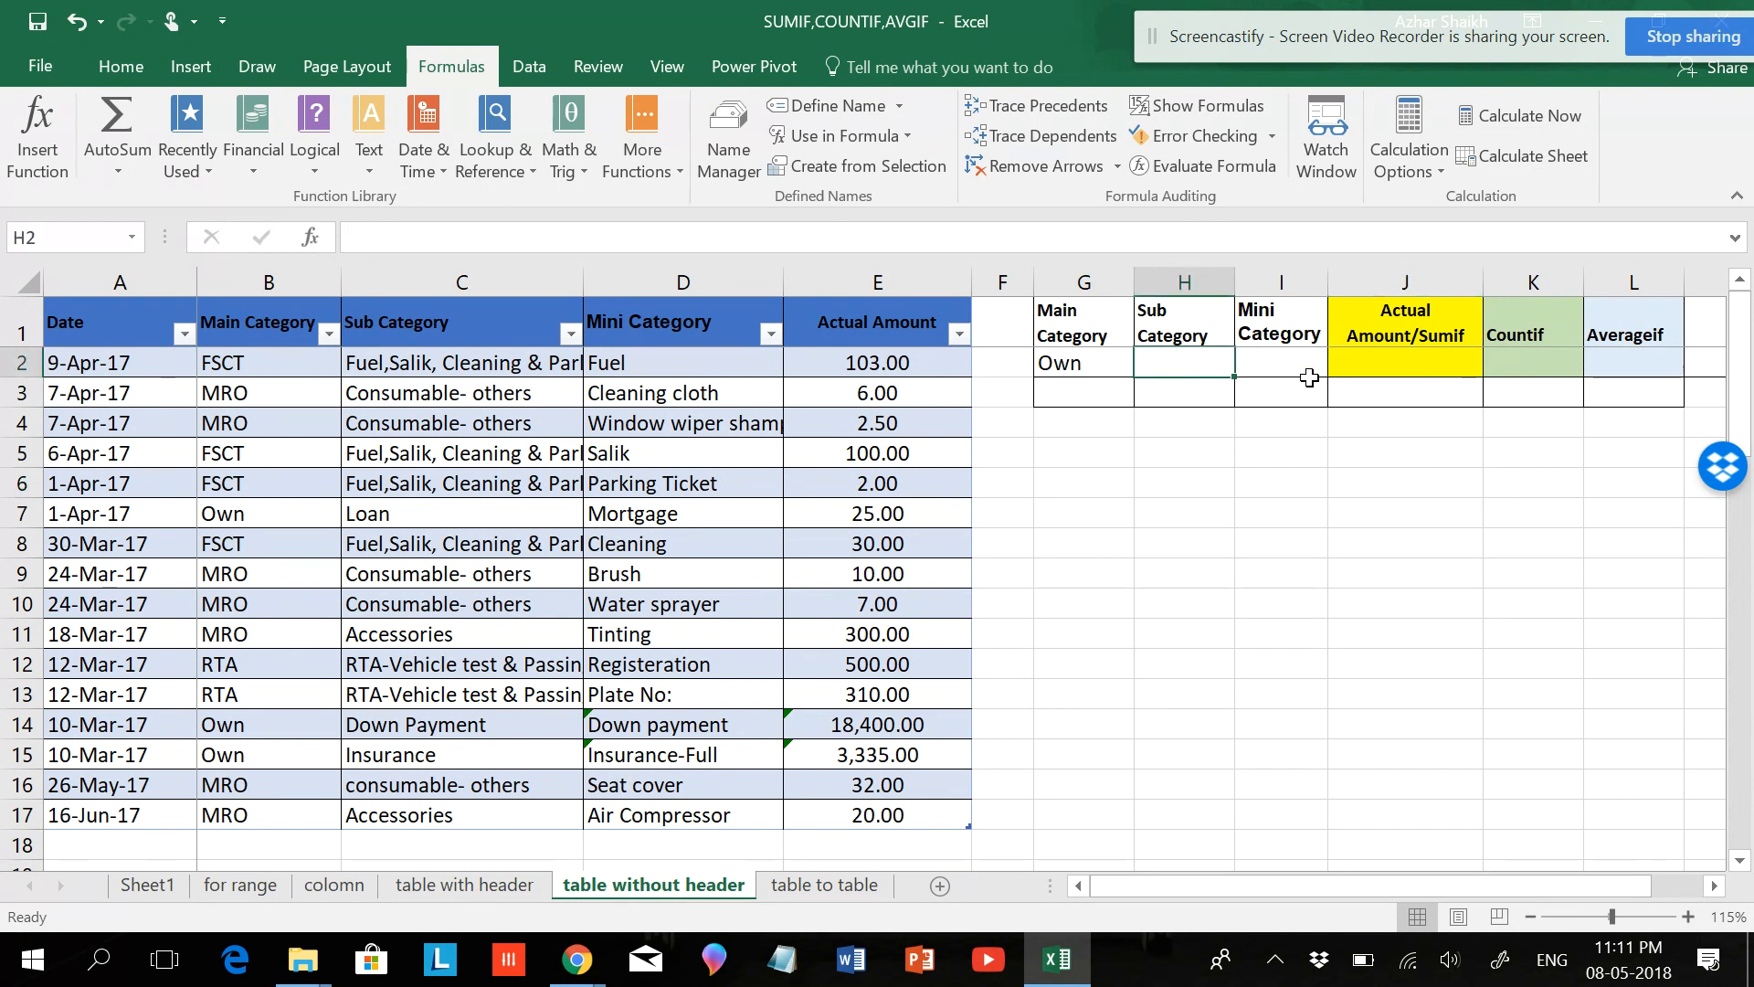
{"action": "left_click", "coordinate": [1082, 367]}
Step: Start a SUMIF in J2 using the table's Main Category data rows, without the header, as the range
{"action": "left_click", "coordinate": [1380, 357]}
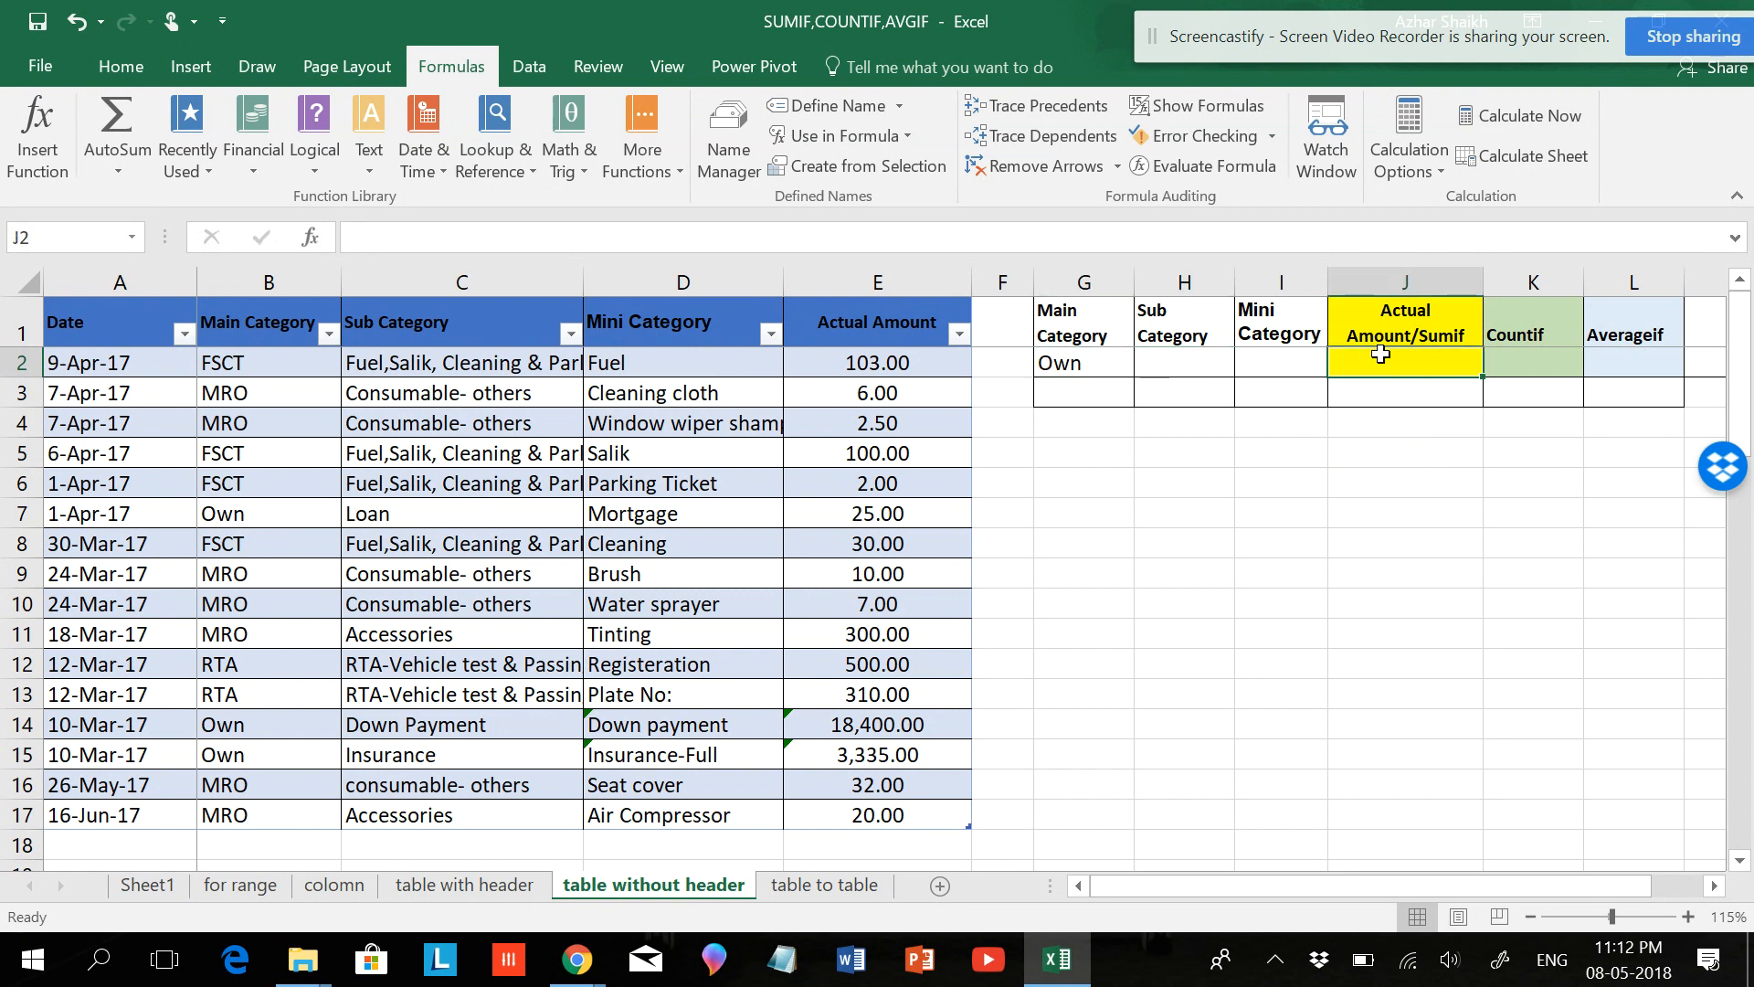
{"action": "type", "text": "=sumif"}
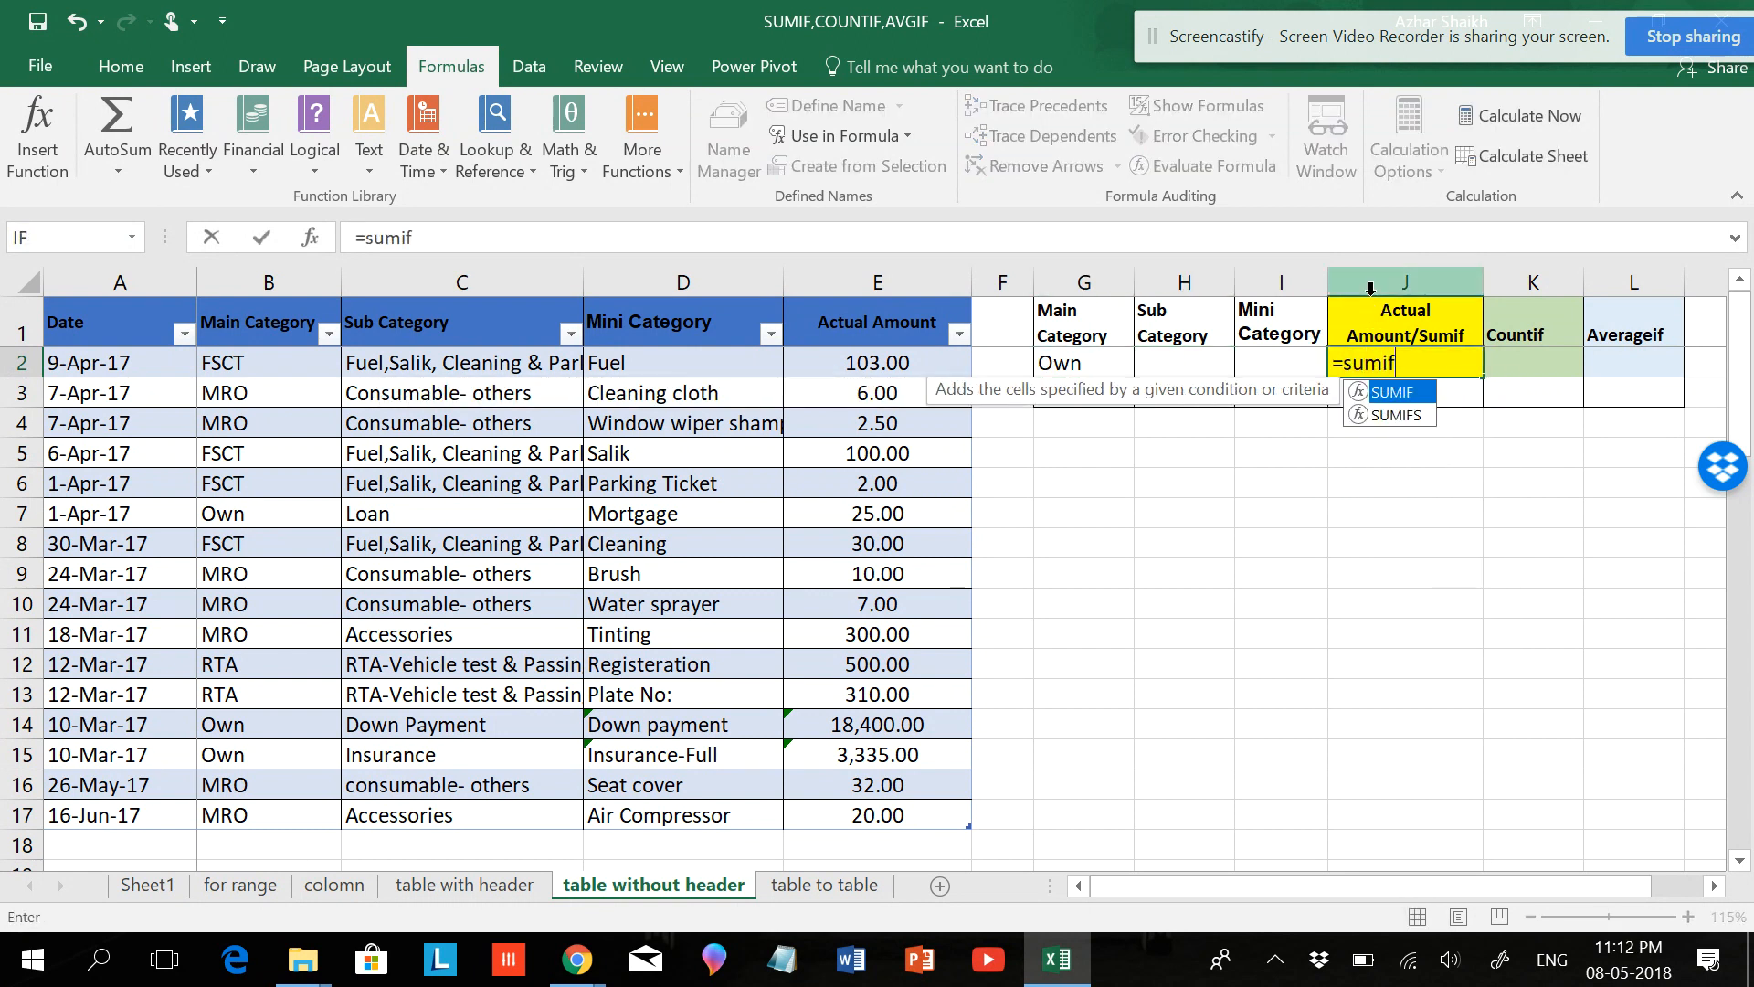
{"action": "type", "text": "("}
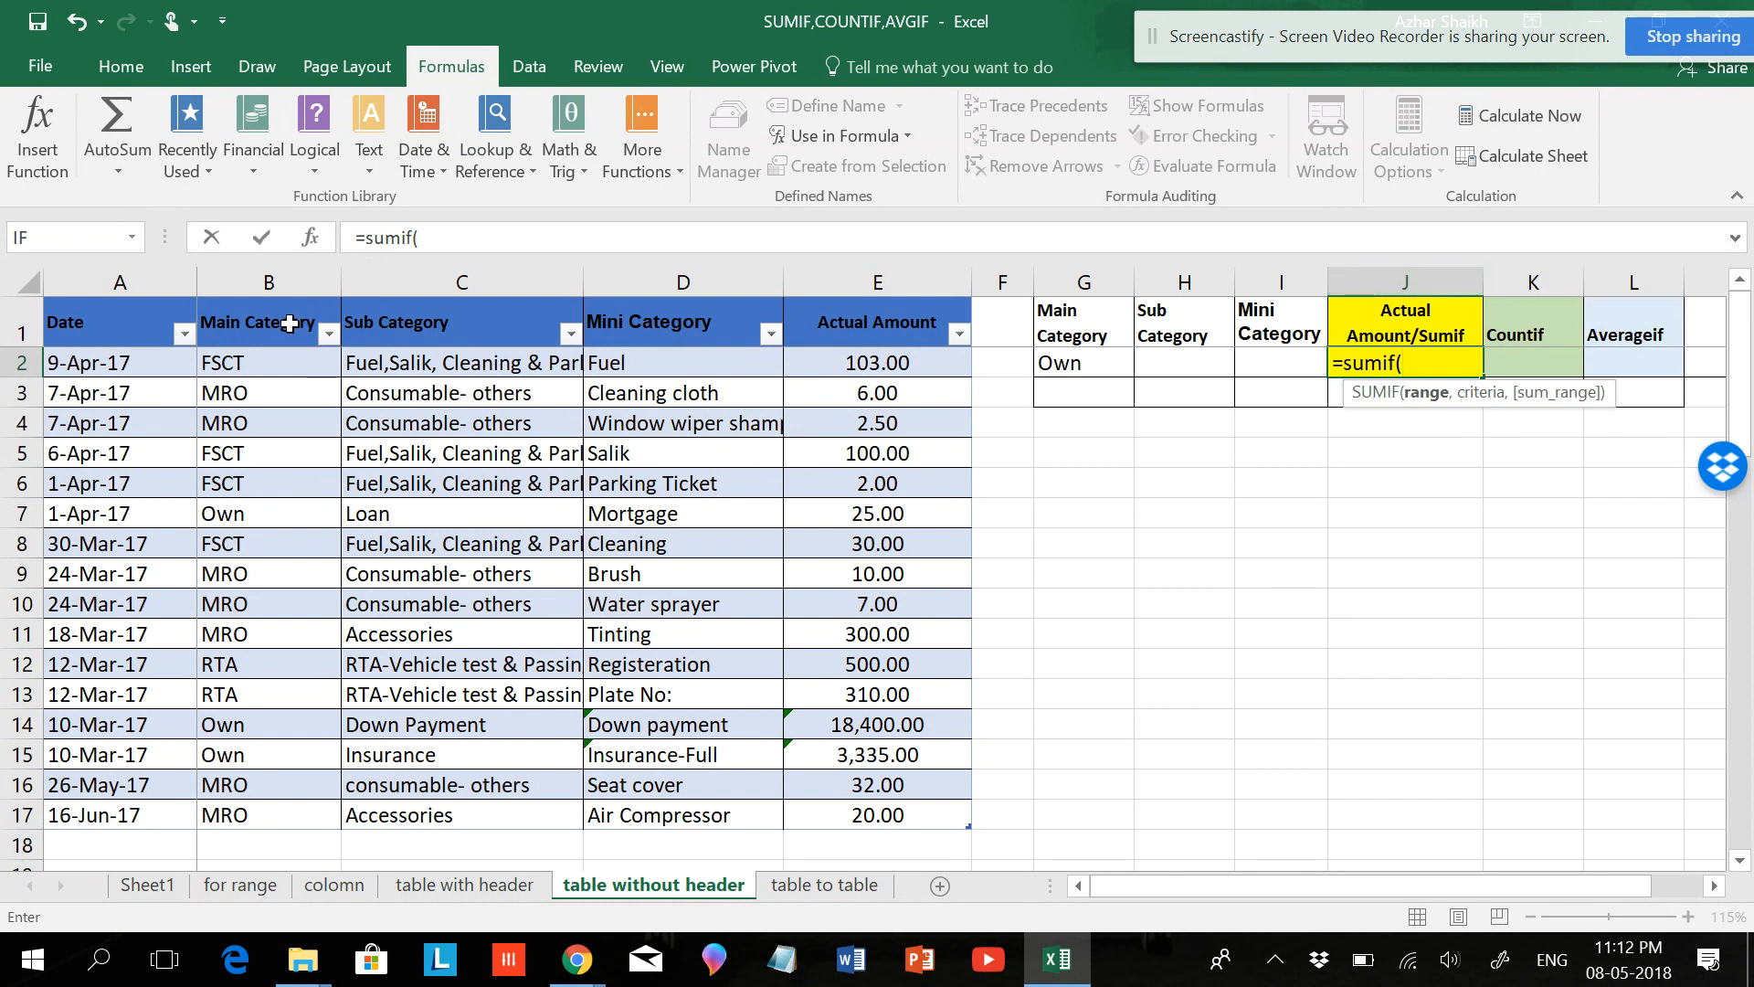
{"action": "left_click_drag", "start_coordinate": [260, 364], "coordinate": [243, 816]}
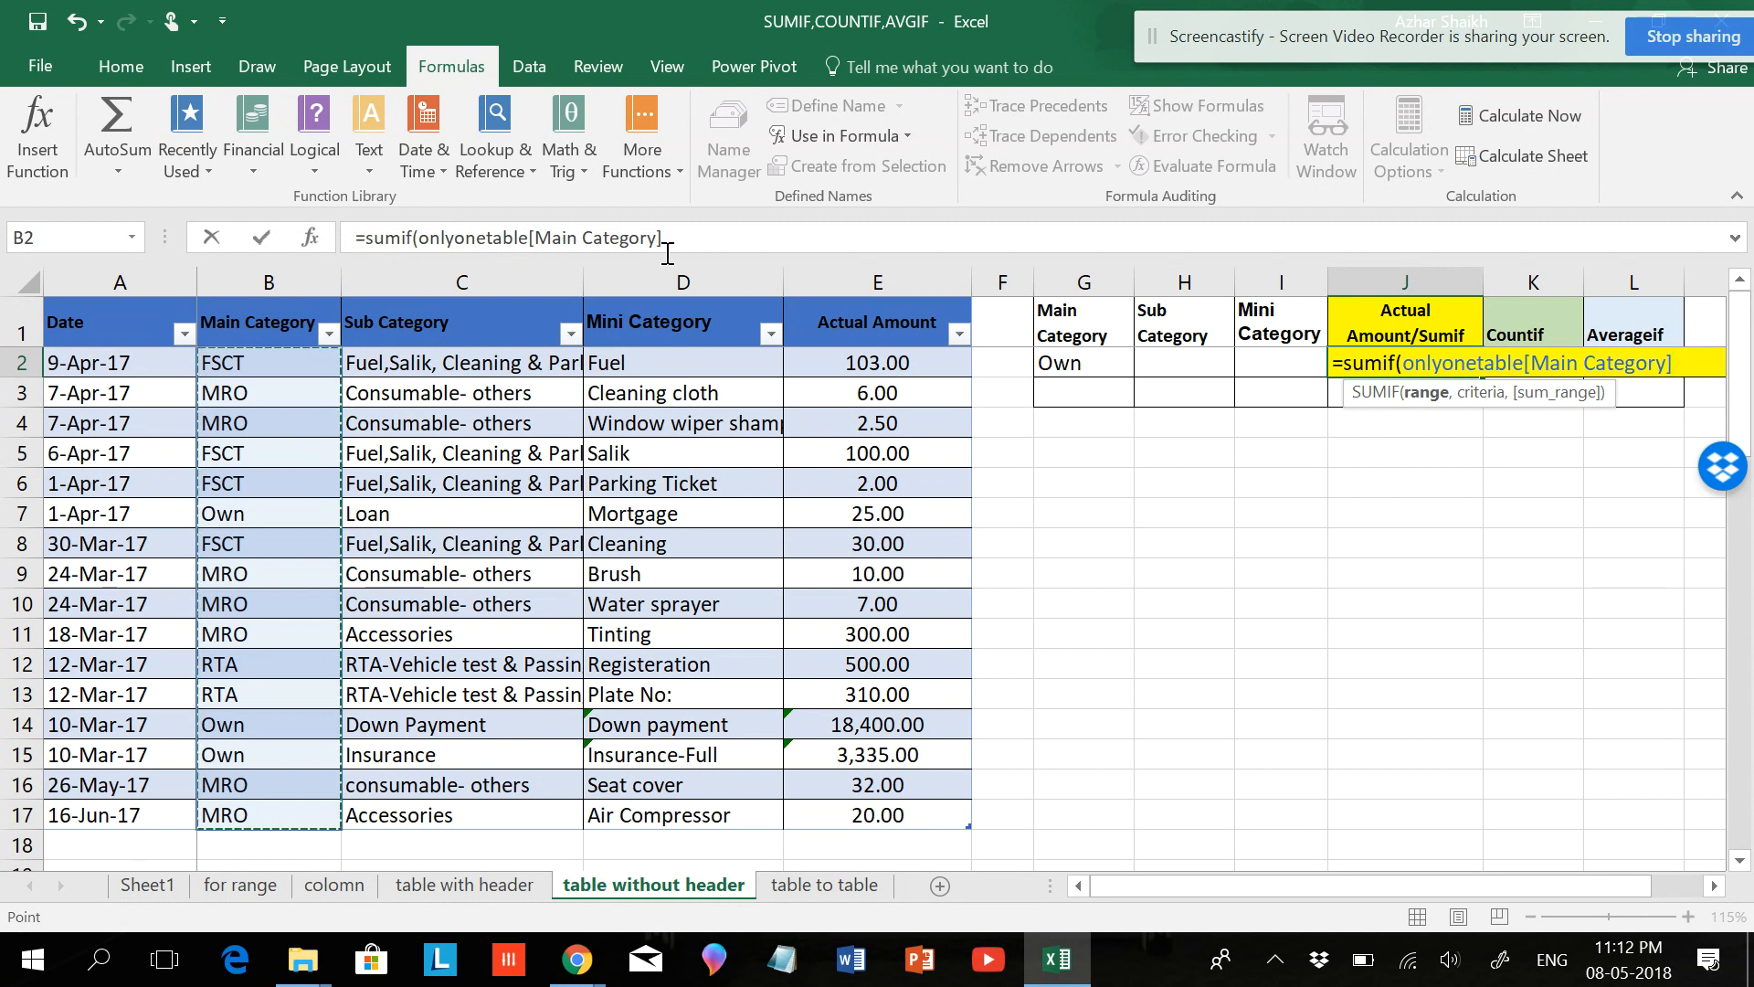
{"action": "left_click", "coordinate": [708, 240]}
{"action": "type", "text": ","}
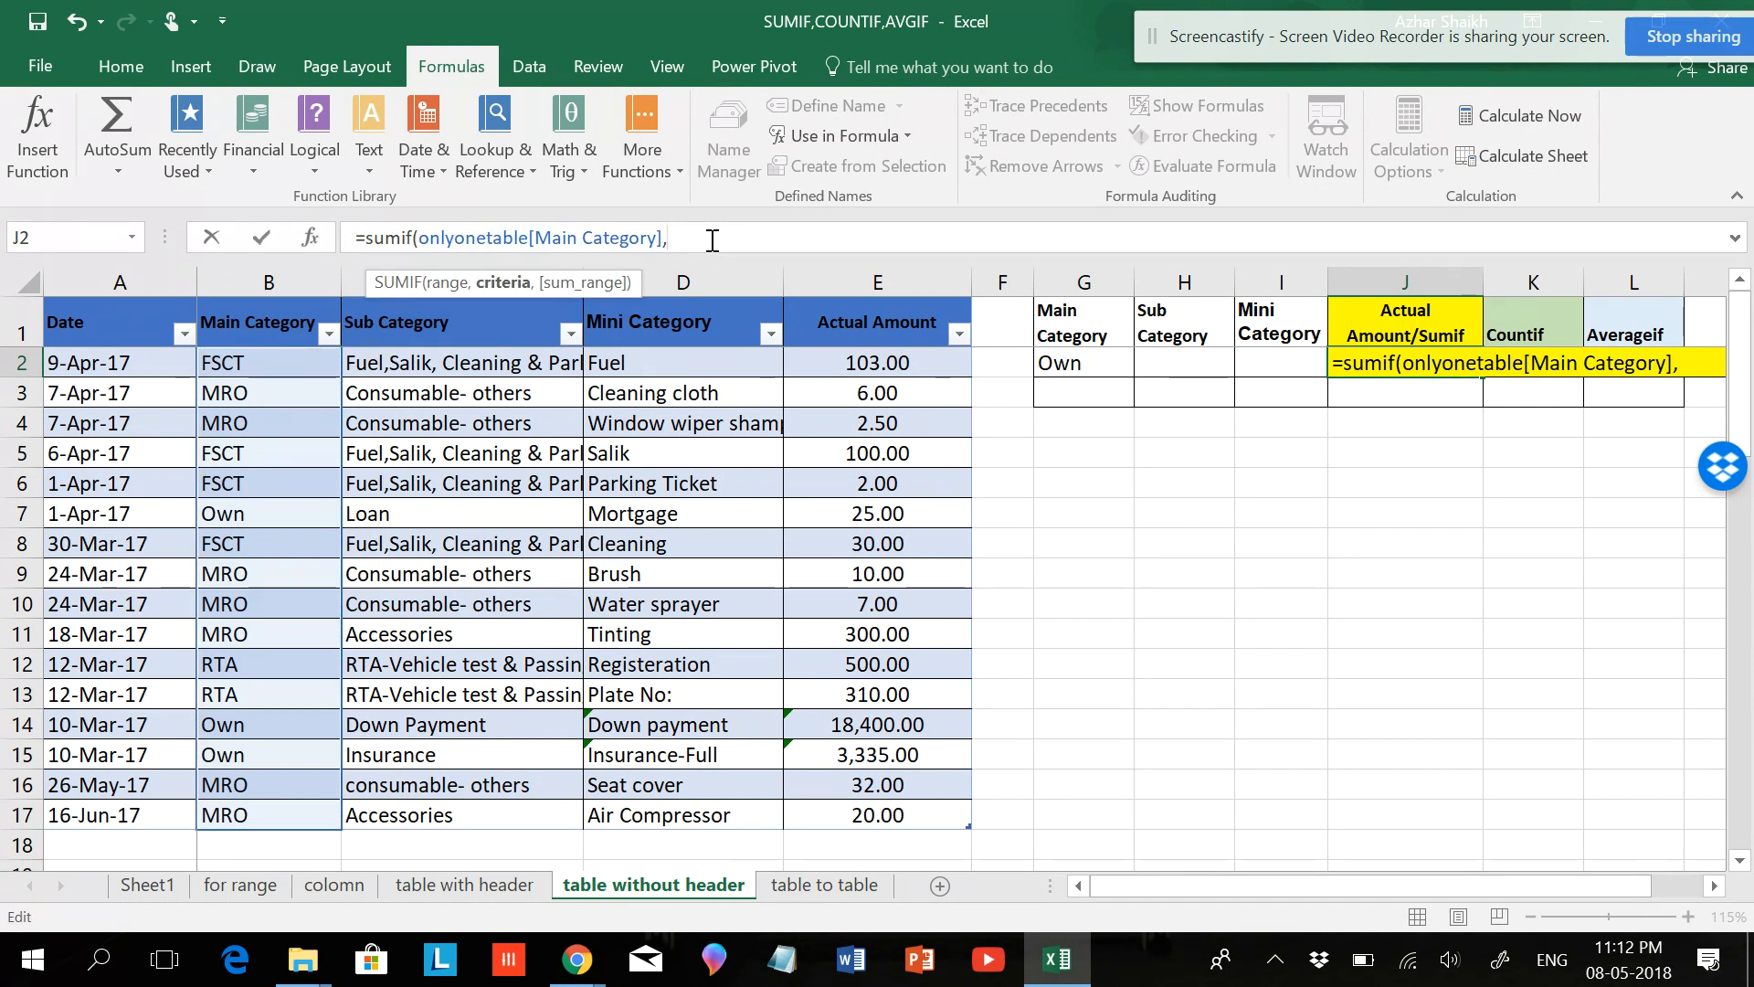
Step: Finish the J2 SUMIF with criteria G2 and the table's Actual Amount data rows as the sum range
{"action": "left_click", "coordinate": [1094, 361]}
{"action": "type", "text": ","}
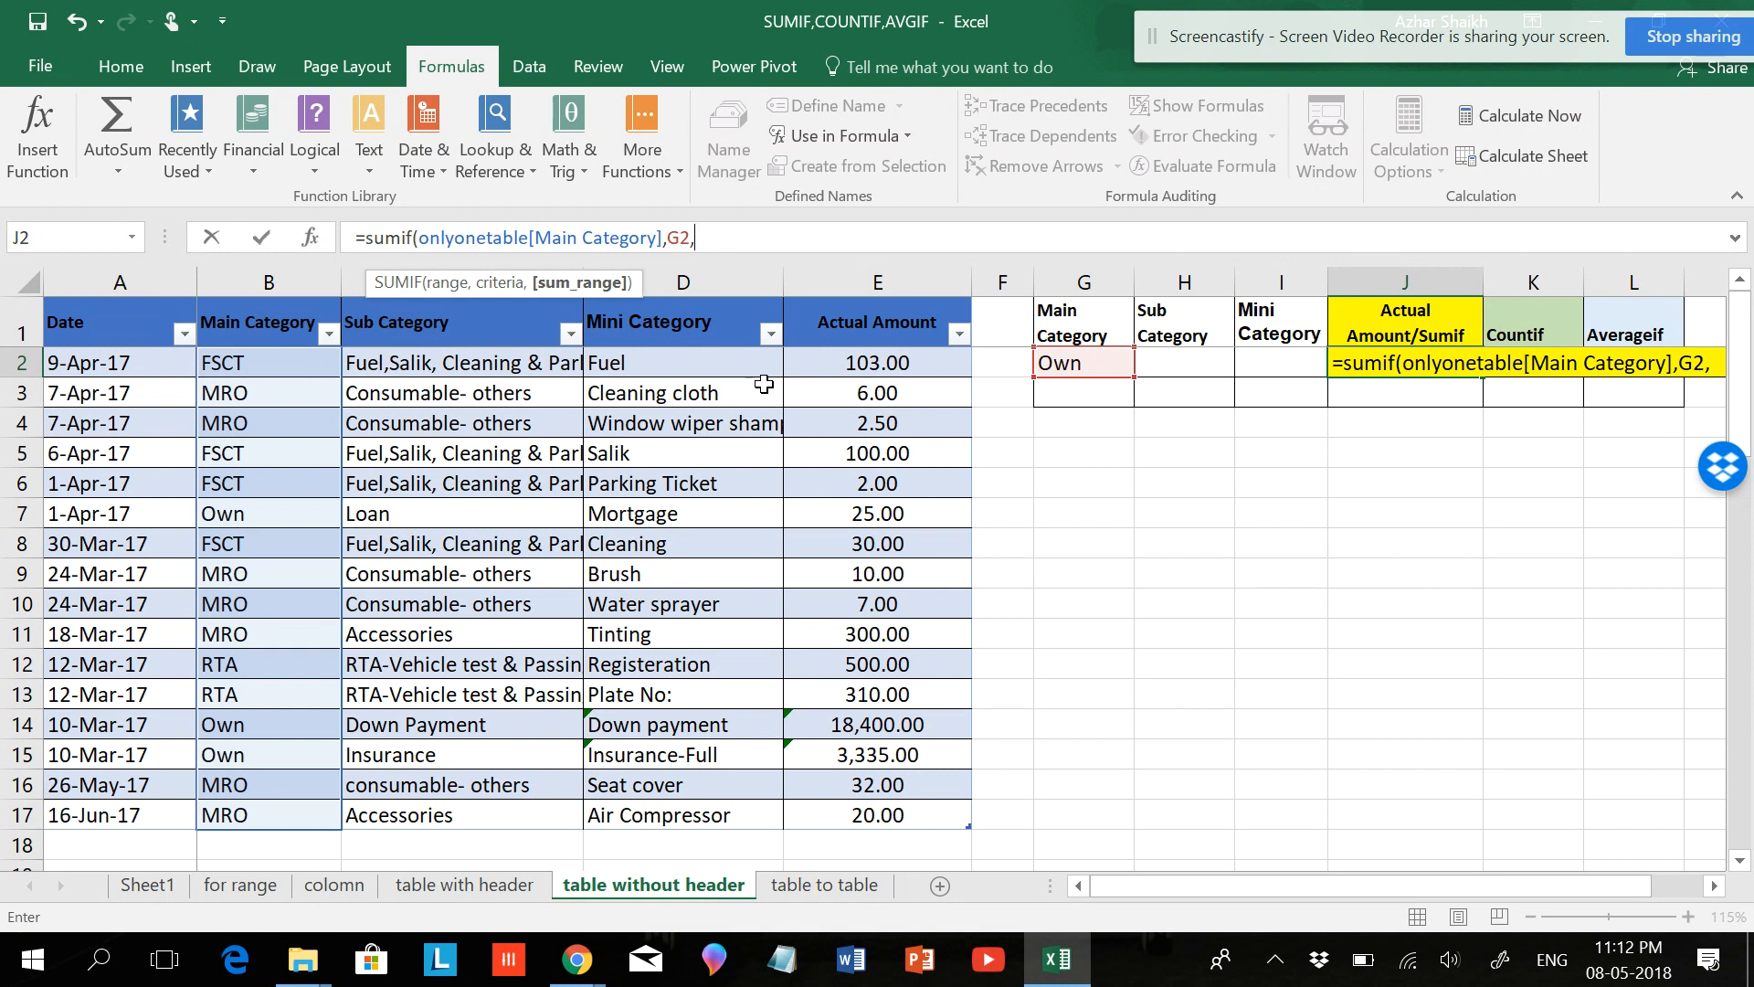
{"action": "left_click_drag", "start_coordinate": [902, 368], "coordinate": [875, 819]}
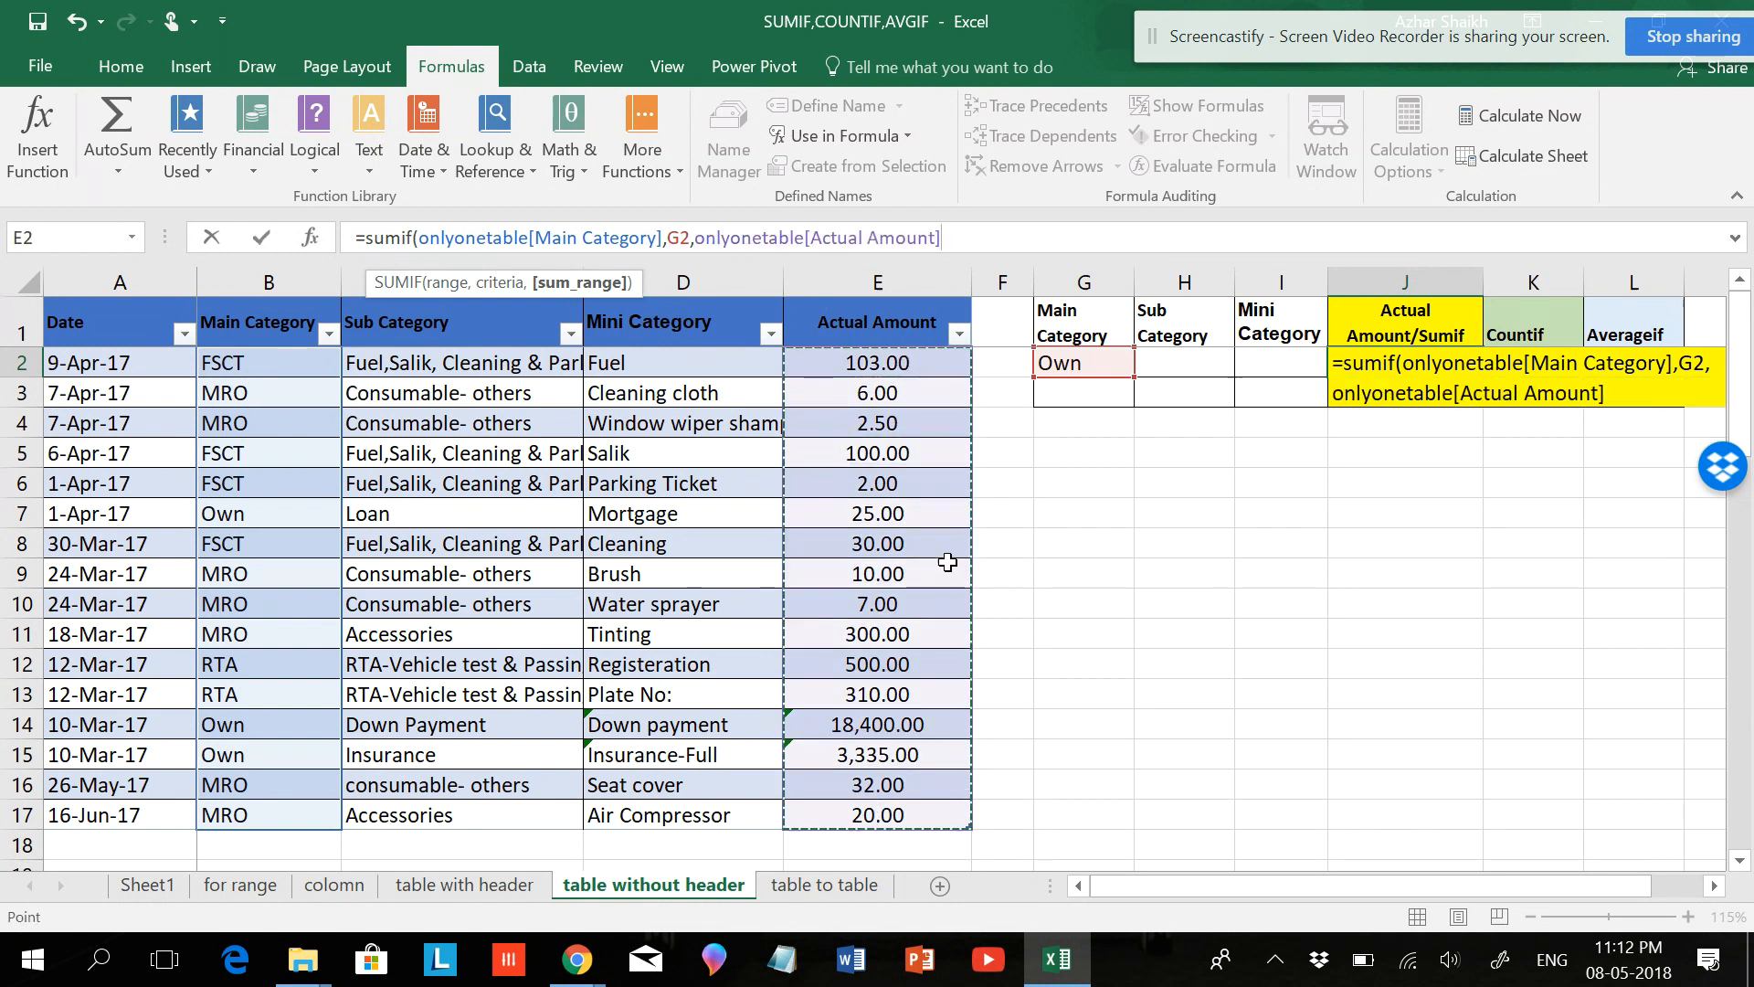
{"action": "type", "text": ")"}
{"action": "key", "text": "Return"}
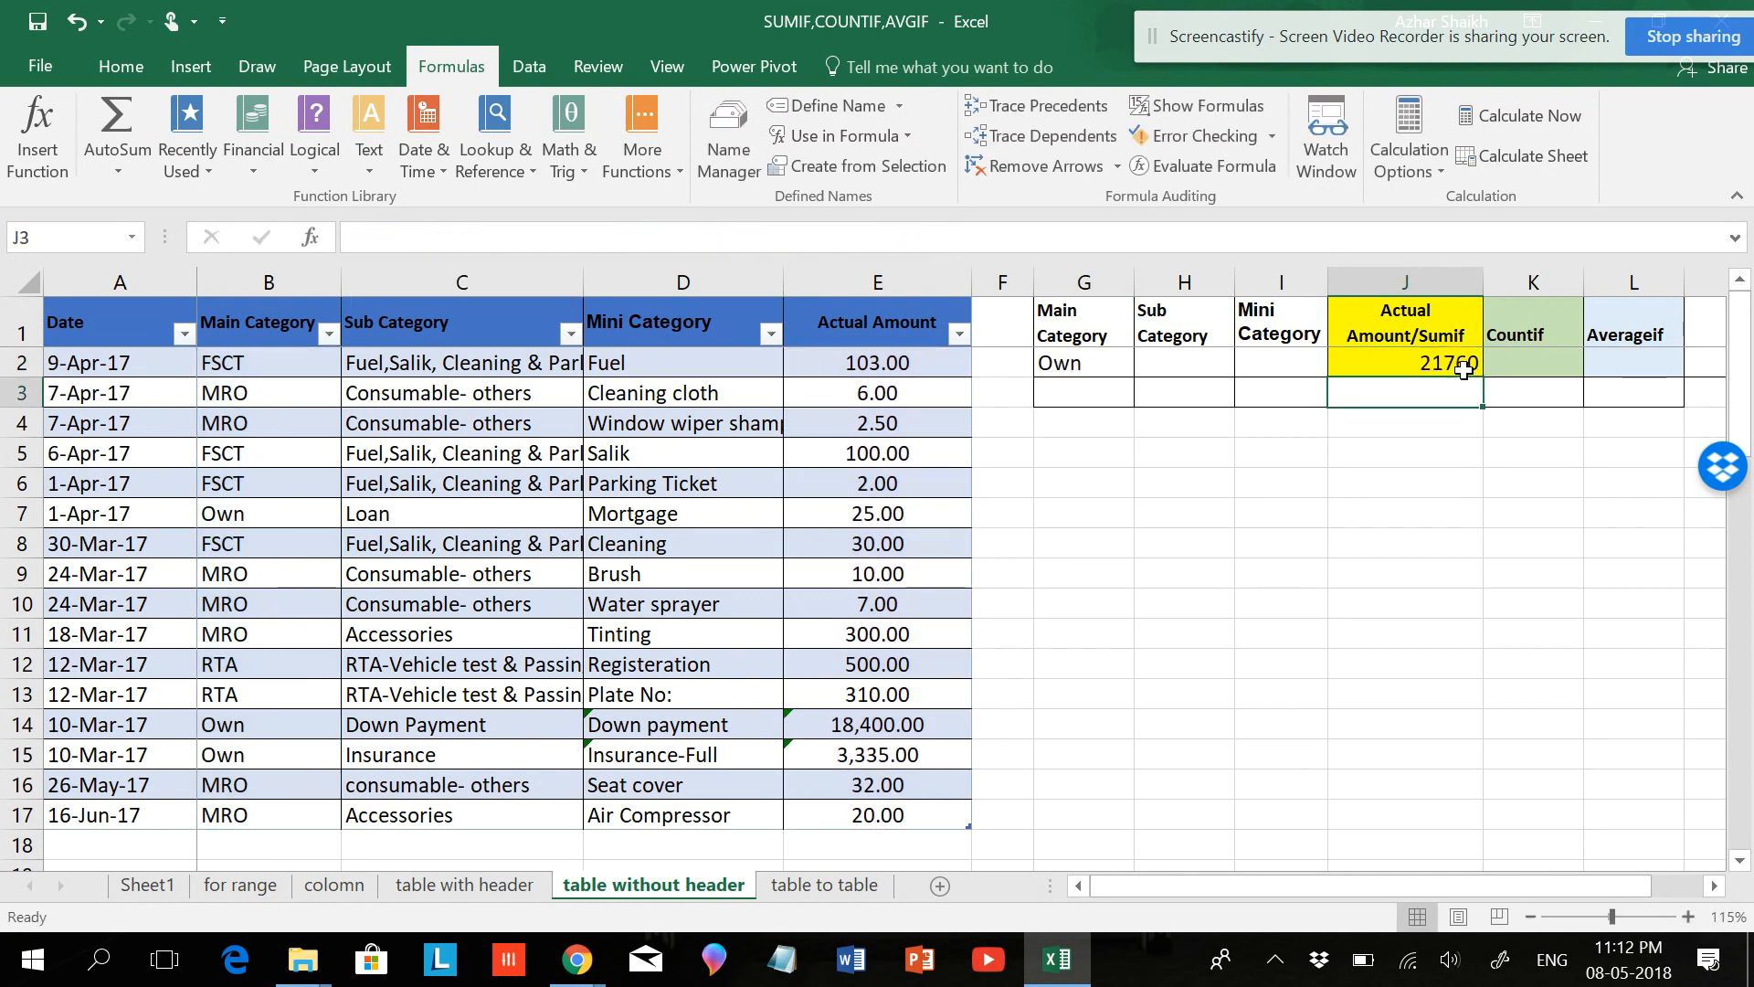
Step: Start a COUNTIF in K2 using the table's Main Category data rows, without the header, as the range
{"action": "left_click", "coordinate": [1537, 359]}
{"action": "type", "text": "="}
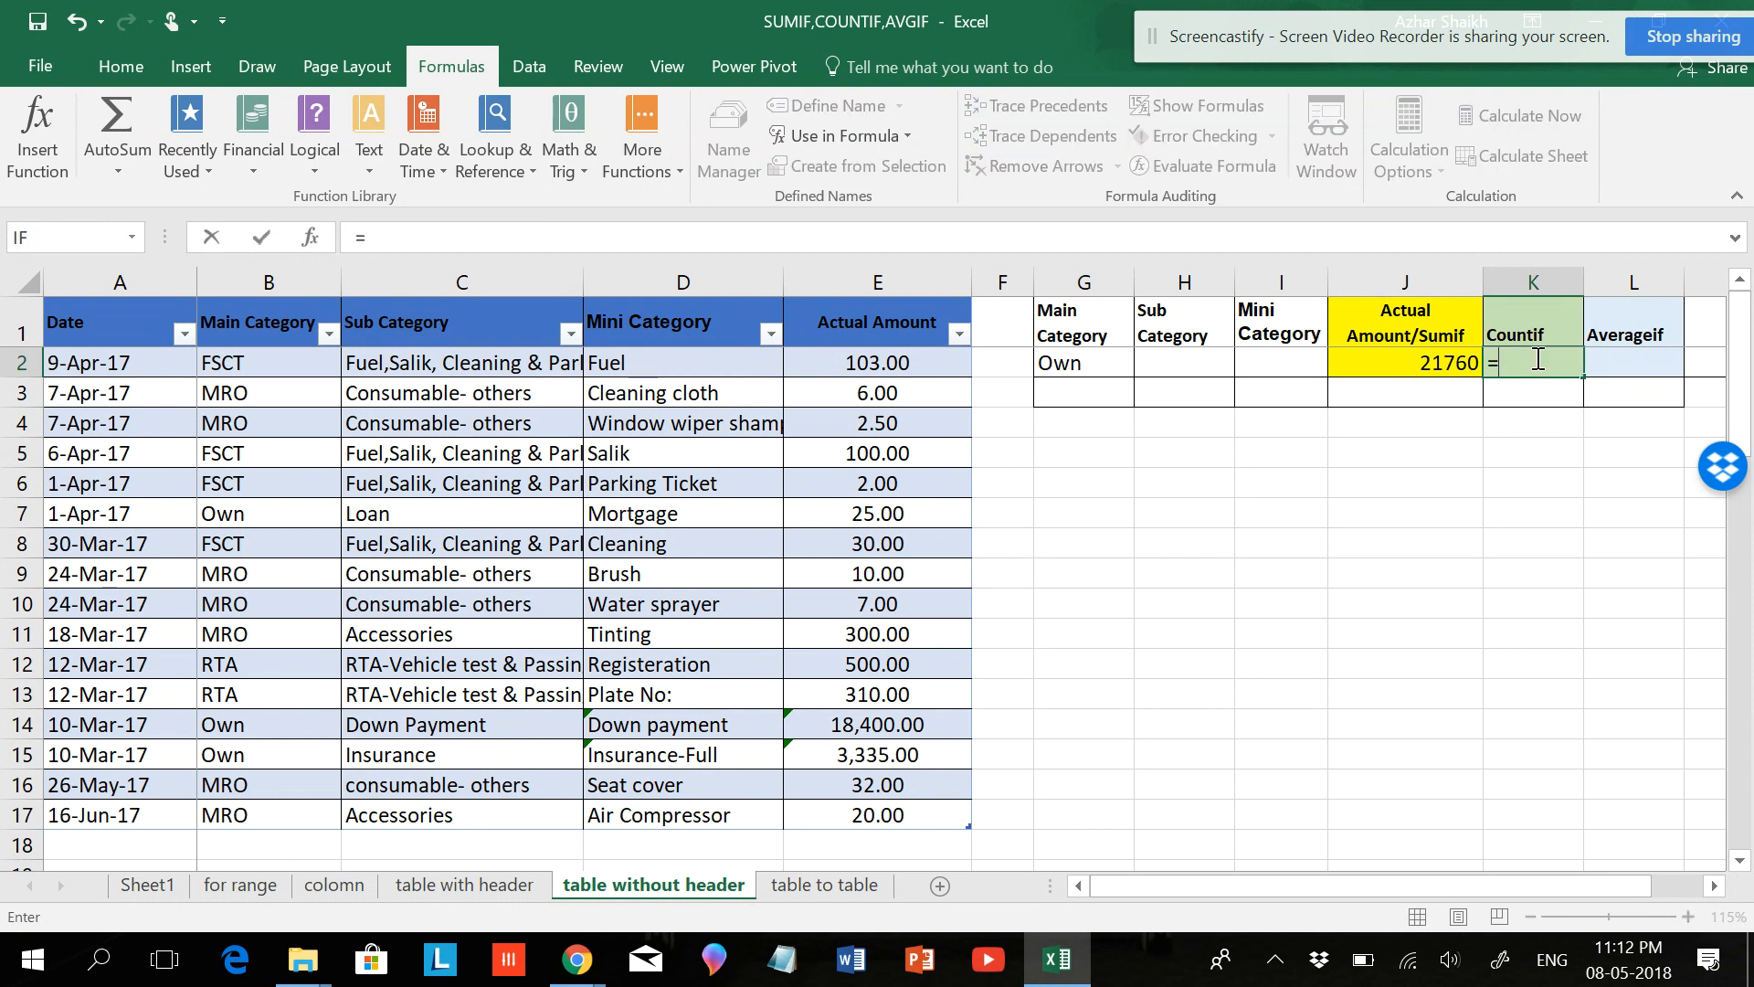
{"action": "type", "text": "couniuf"}
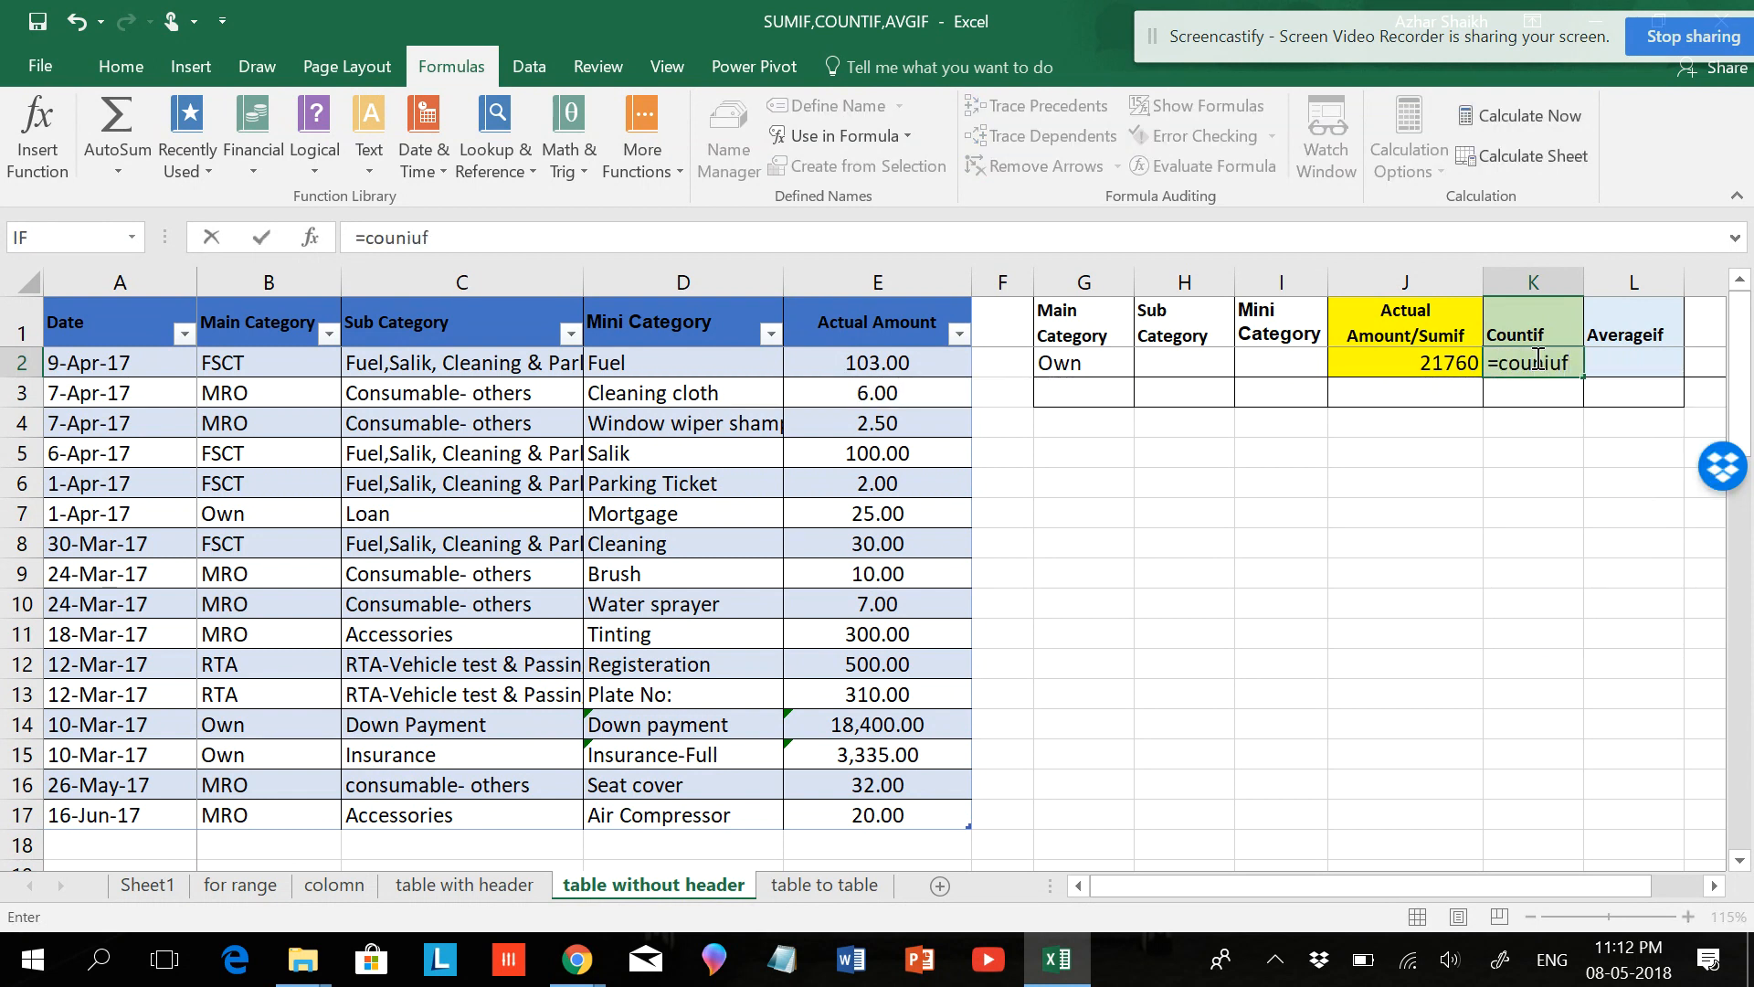
{"action": "key", "text": "BackSpace"}
{"action": "key", "text": "BackSpace"}
{"action": "key", "text": "BackSpace"}
{"action": "type", "text": "tif"}
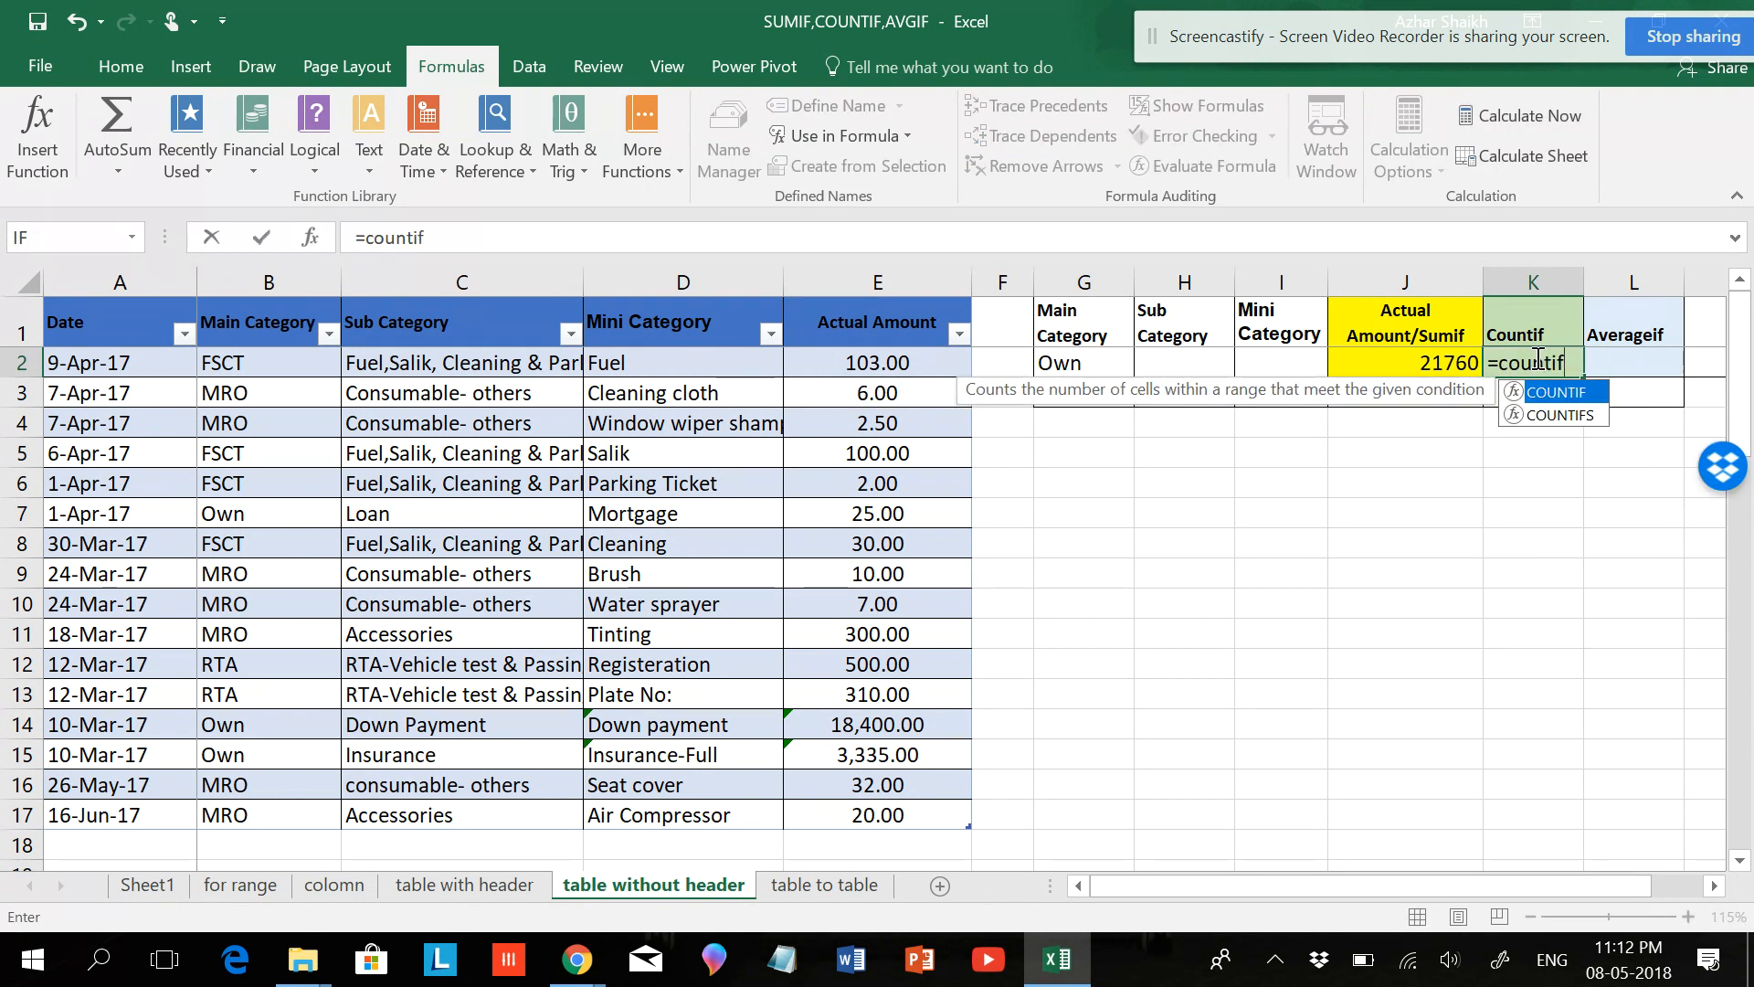
{"action": "type", "text": "("}
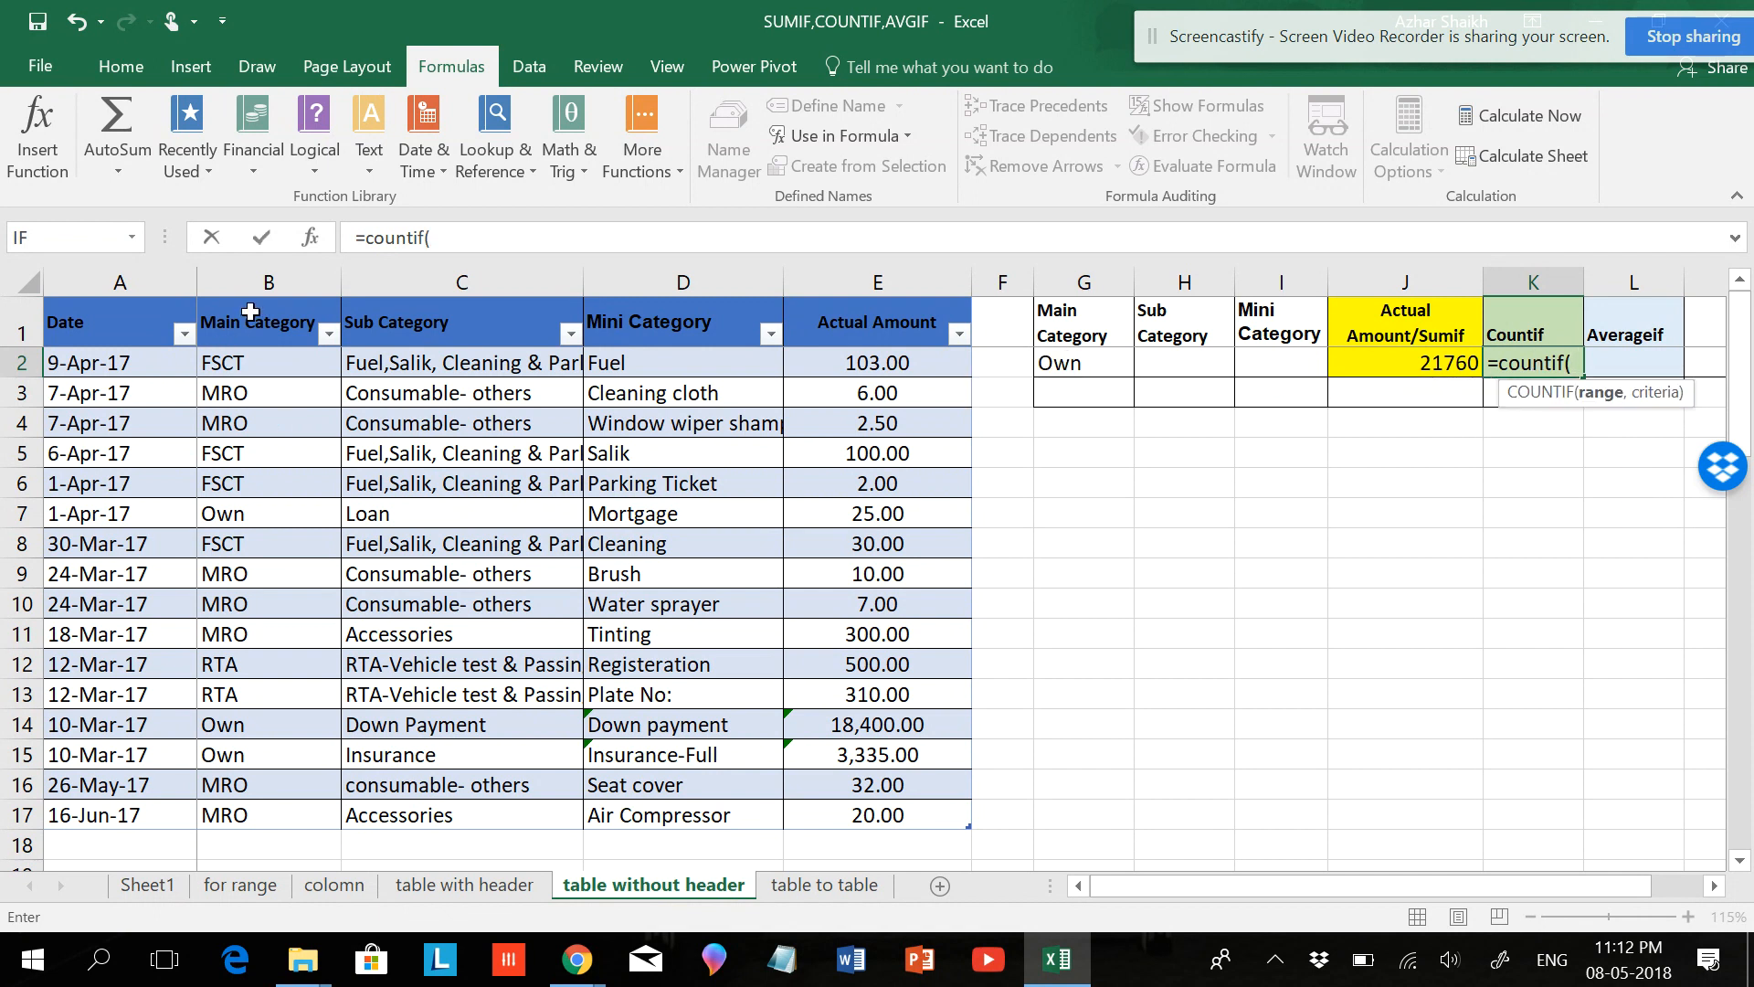
{"action": "left_click_drag", "start_coordinate": [241, 365], "coordinate": [240, 825]}
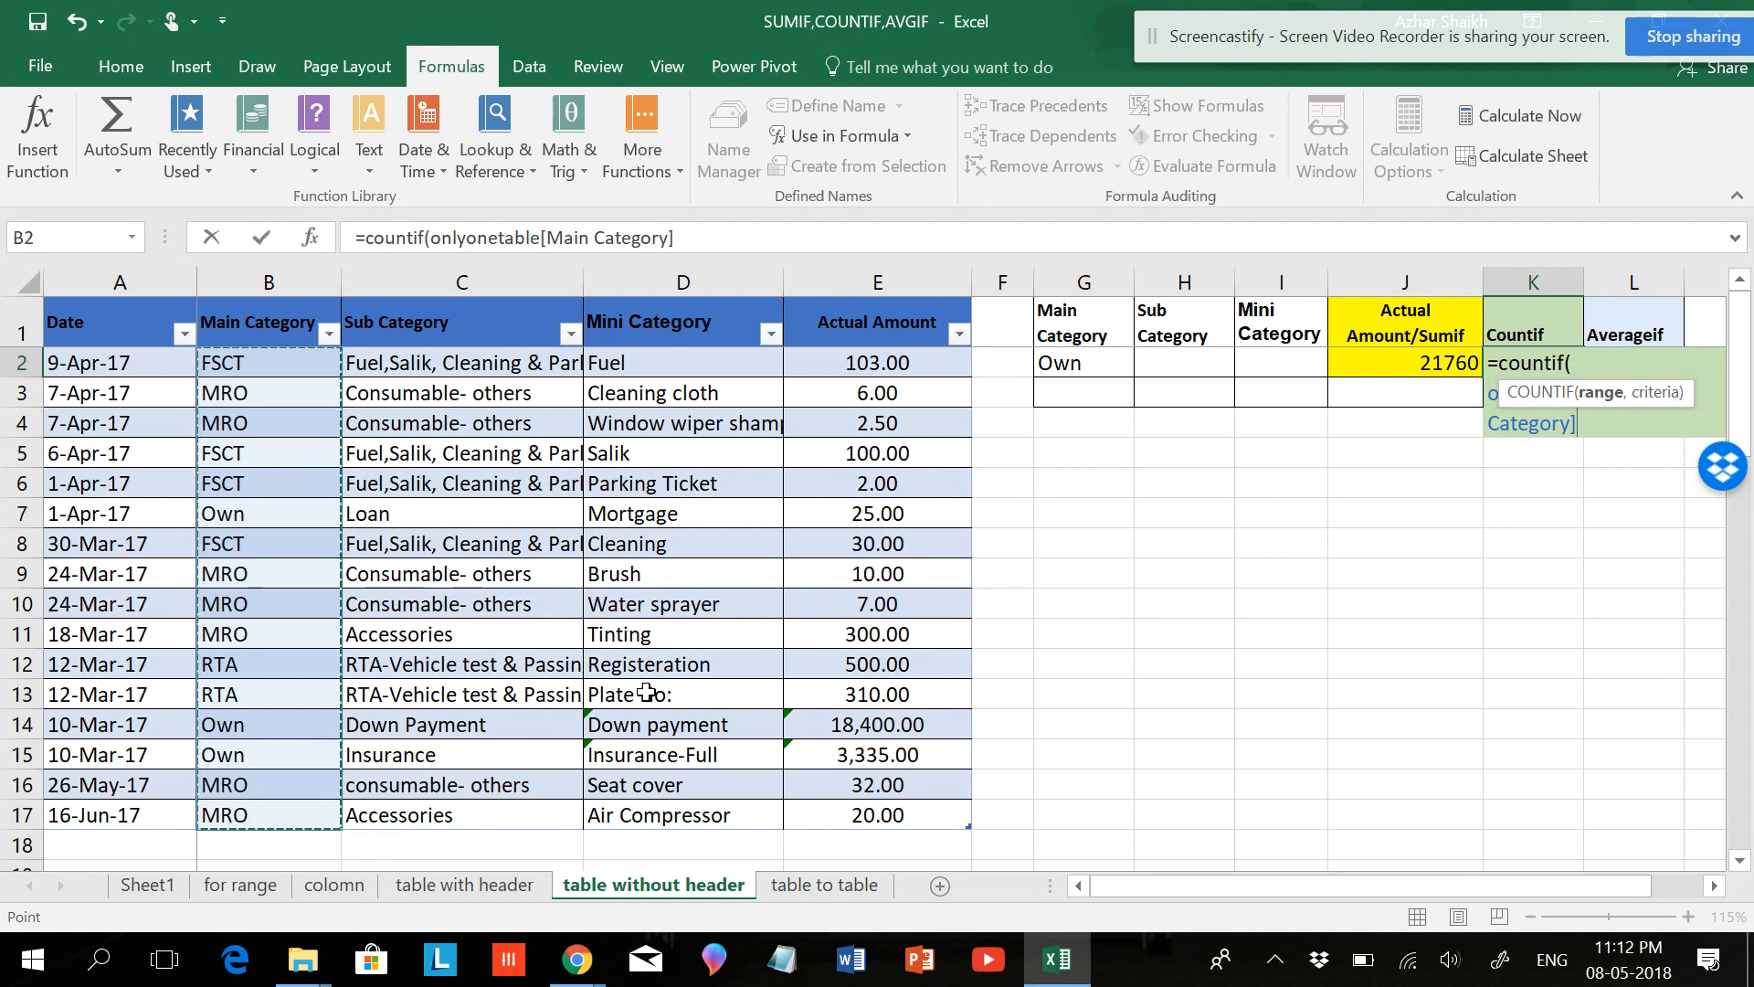
{"action": "left_click", "coordinate": [888, 245]}
{"action": "type", "text": ","}
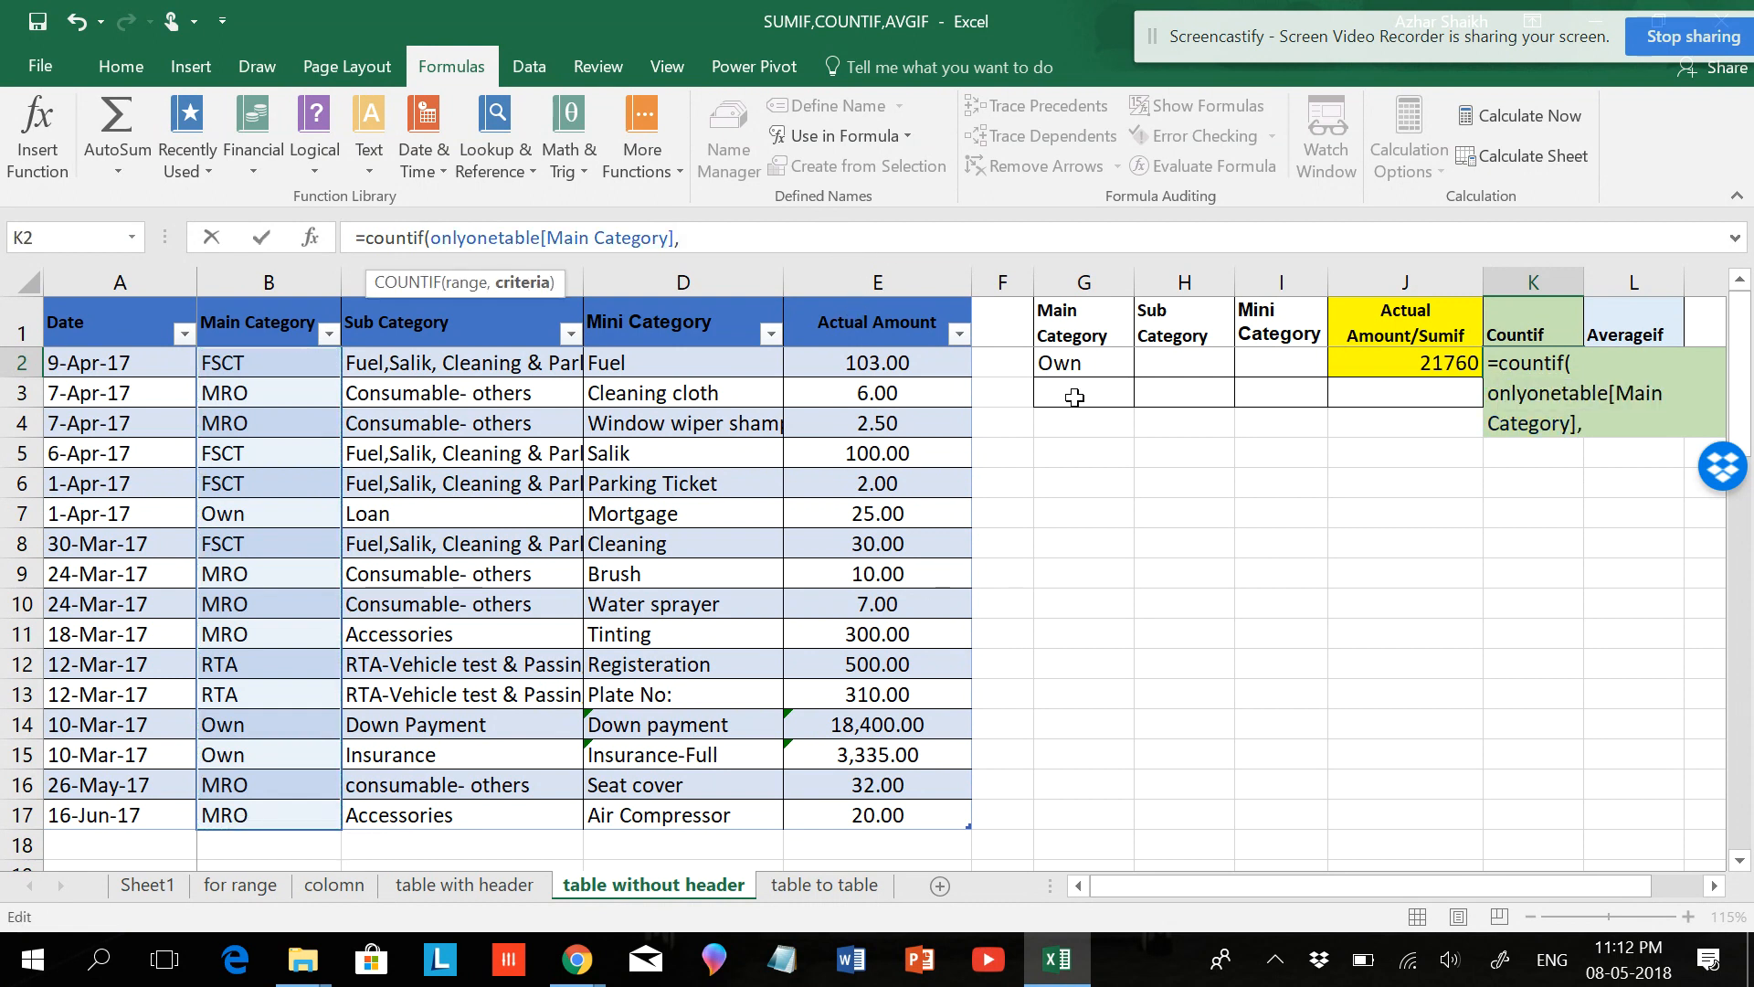
Step: Complete the K2 COUNTIF with G2 as the criteria
{"action": "left_click", "coordinate": [1074, 367]}
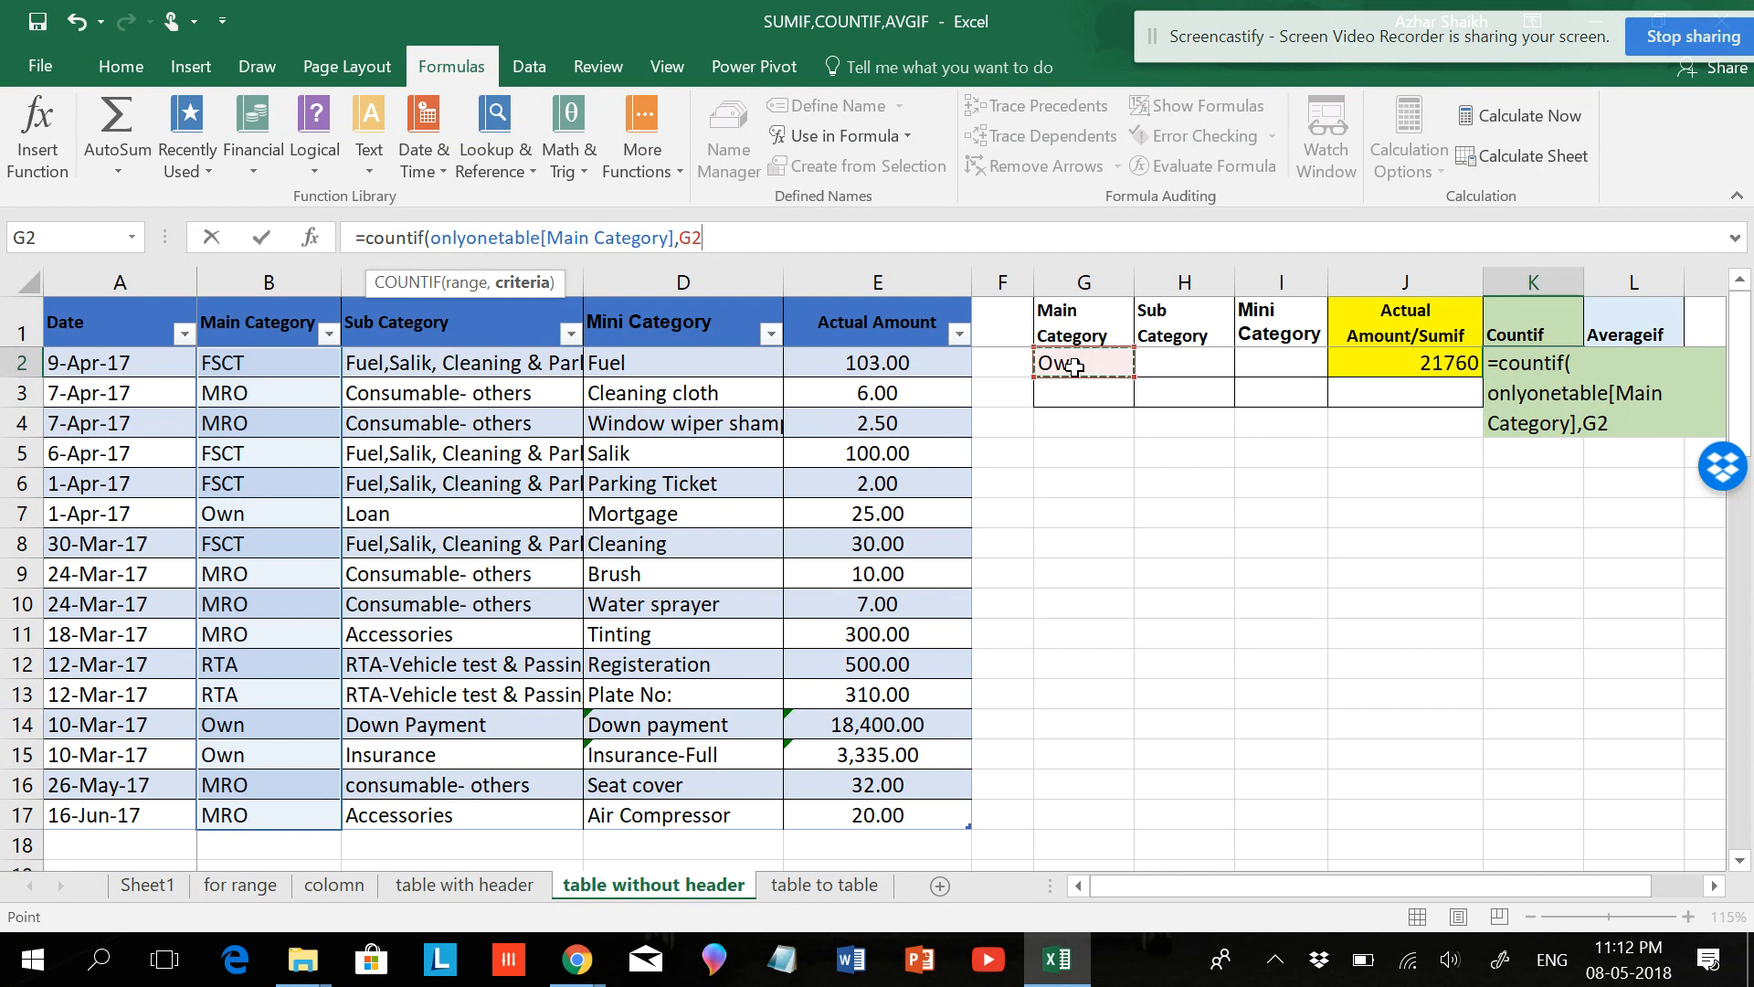
{"action": "type", "text": ")"}
{"action": "key", "text": "Return"}
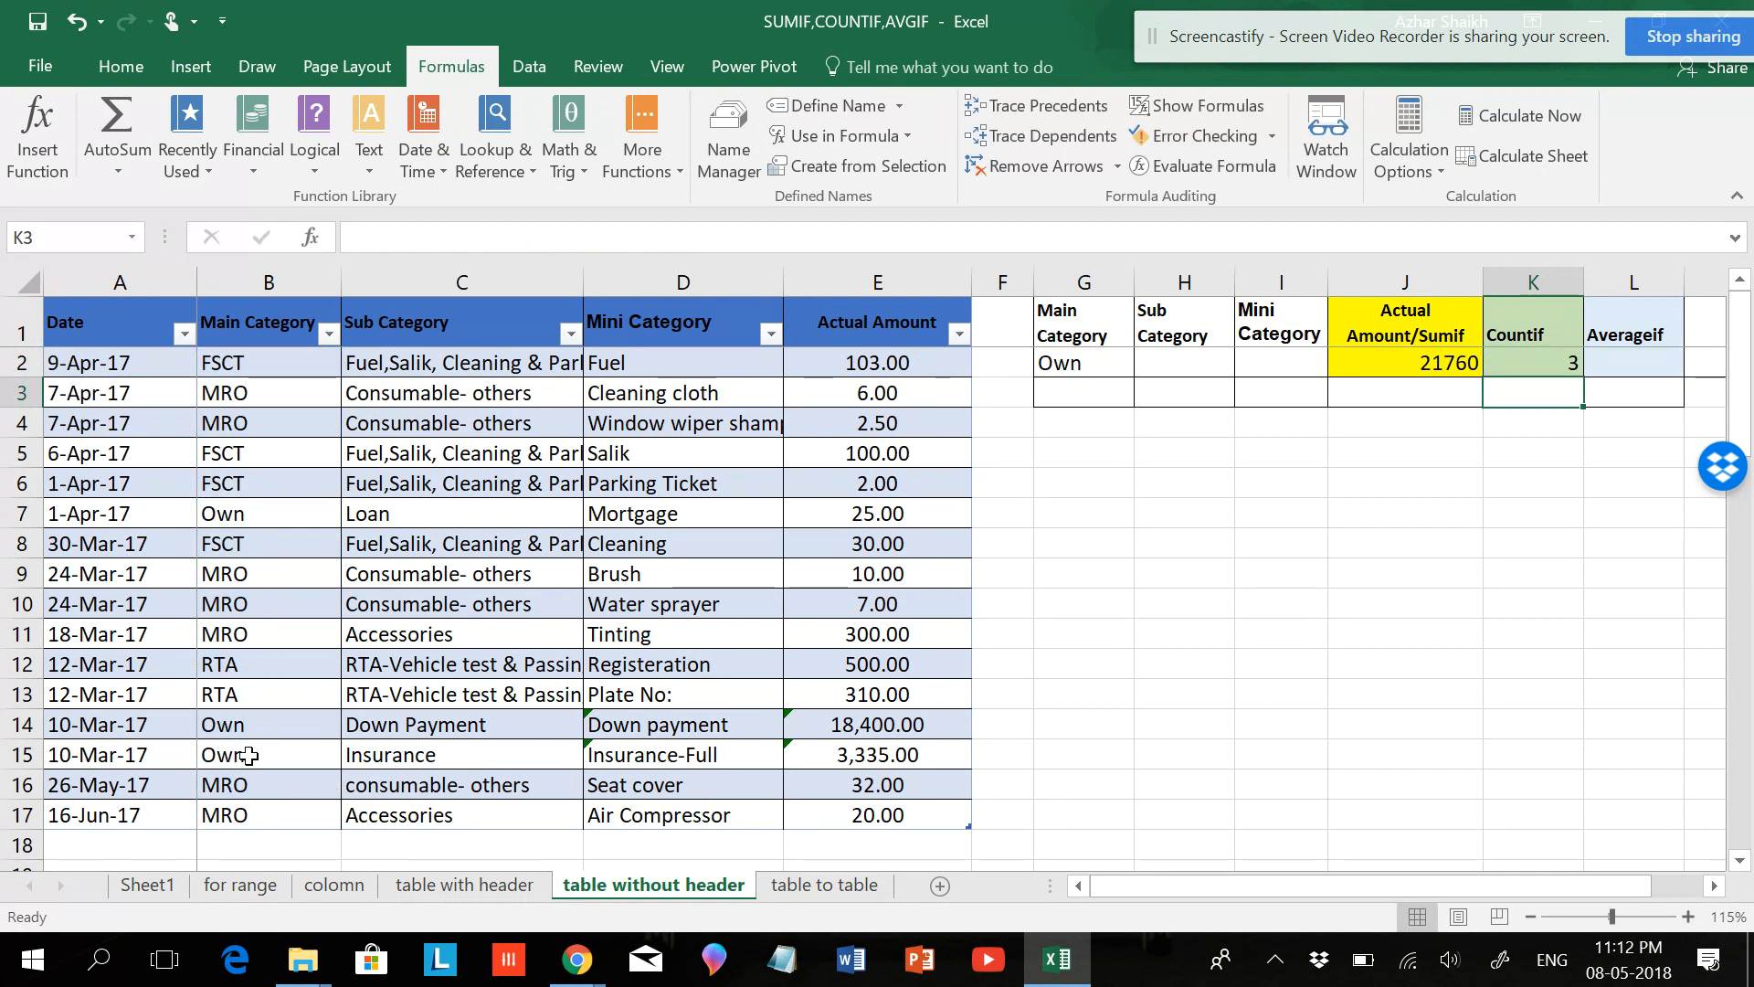
Step: Copy the row 15 Own Insurance entry, B15 to E15, into row 18 below the table and delete the pasted values
{"action": "left_click_drag", "start_coordinate": [248, 753], "coordinate": [826, 756]}
{"action": "key", "text": "ctrl+c"}
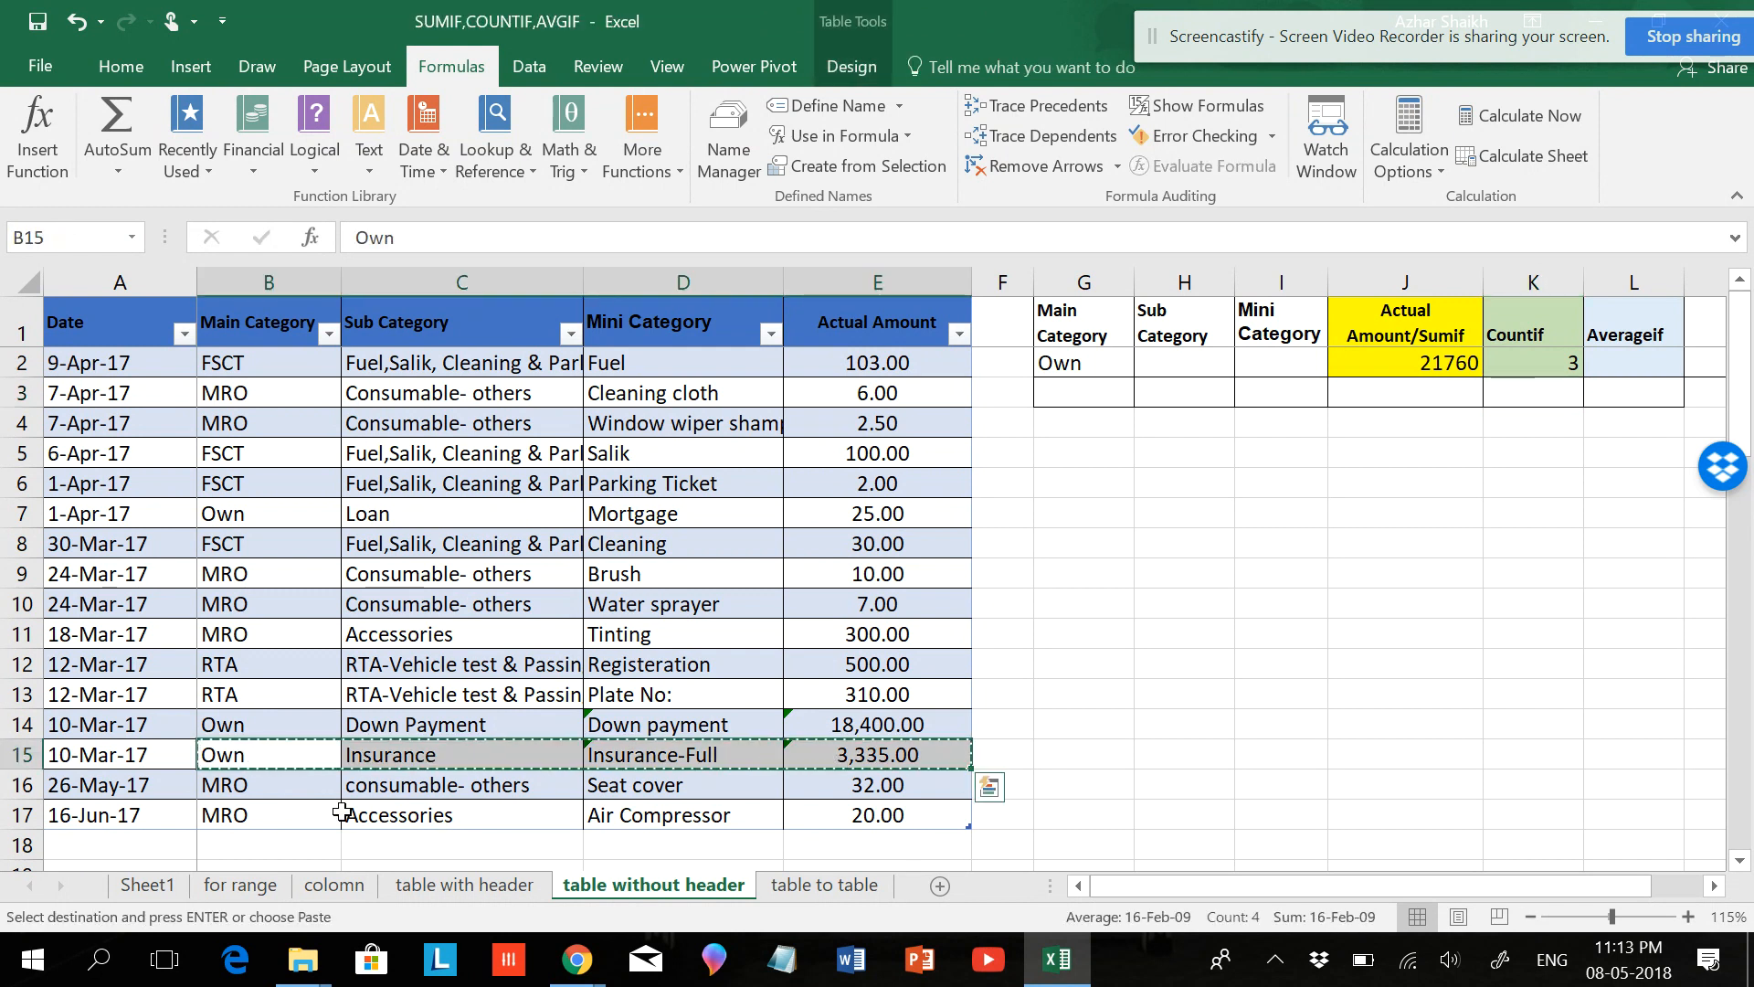
{"action": "left_click", "coordinate": [291, 845]}
{"action": "key", "text": "ctrl+v"}
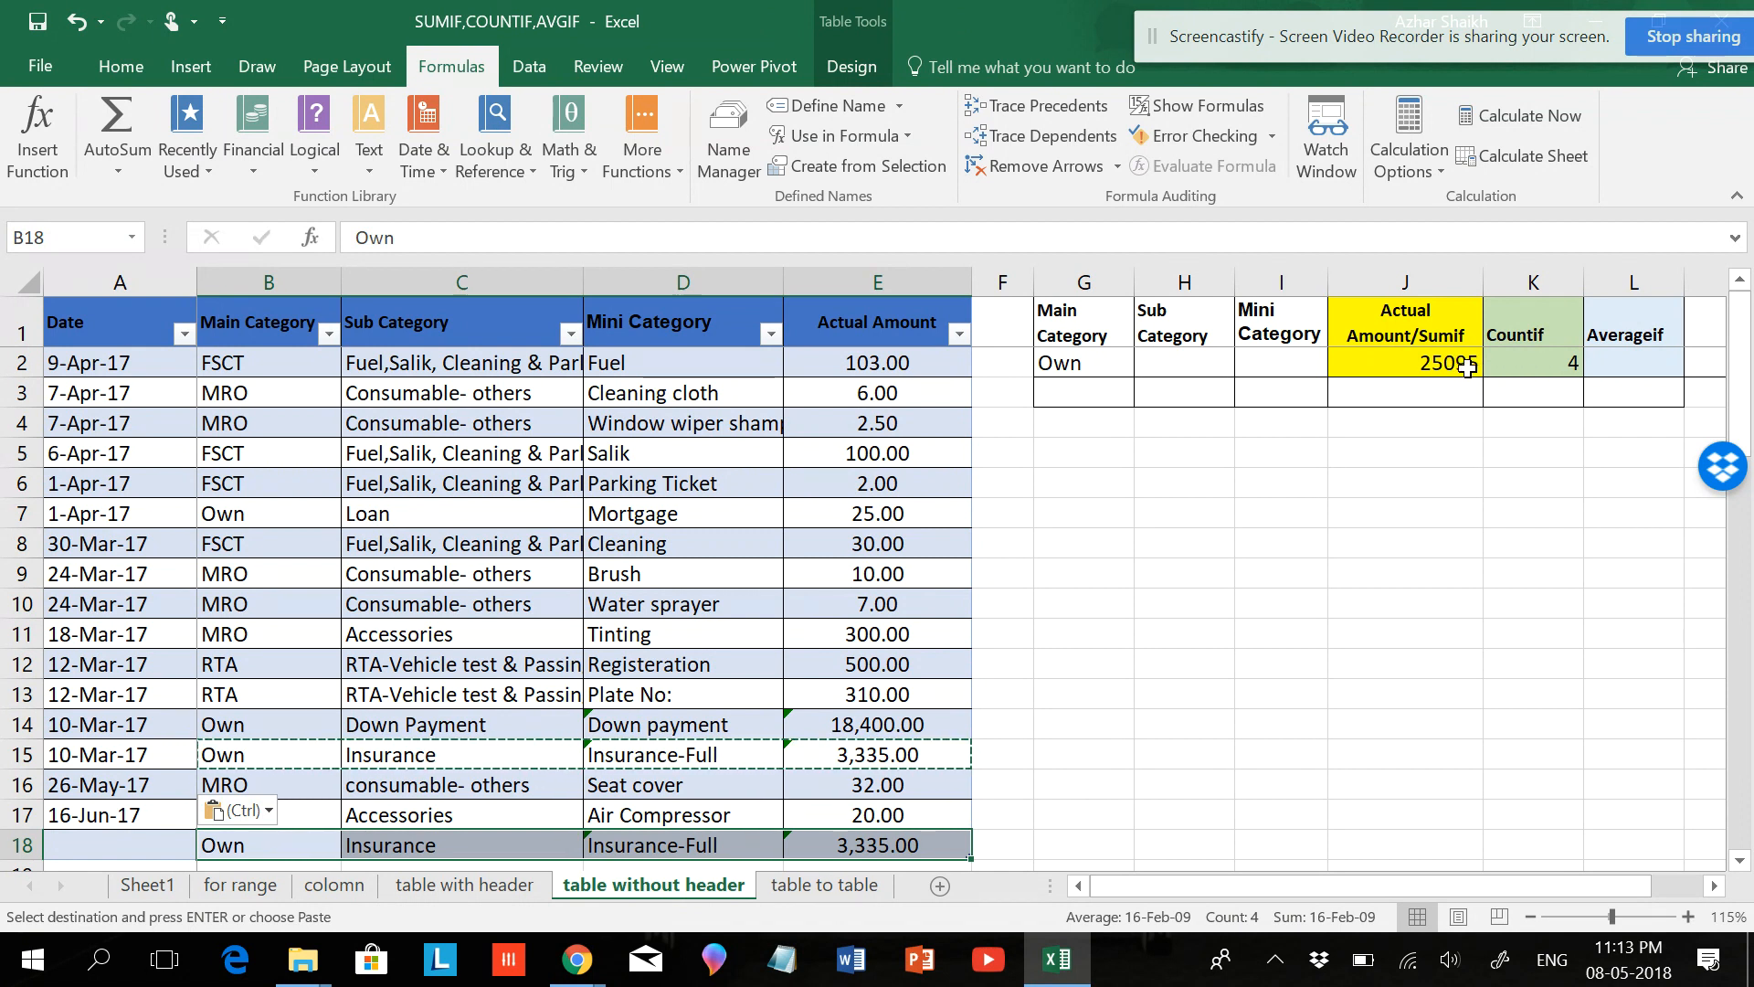
{"action": "key", "text": "Delete"}
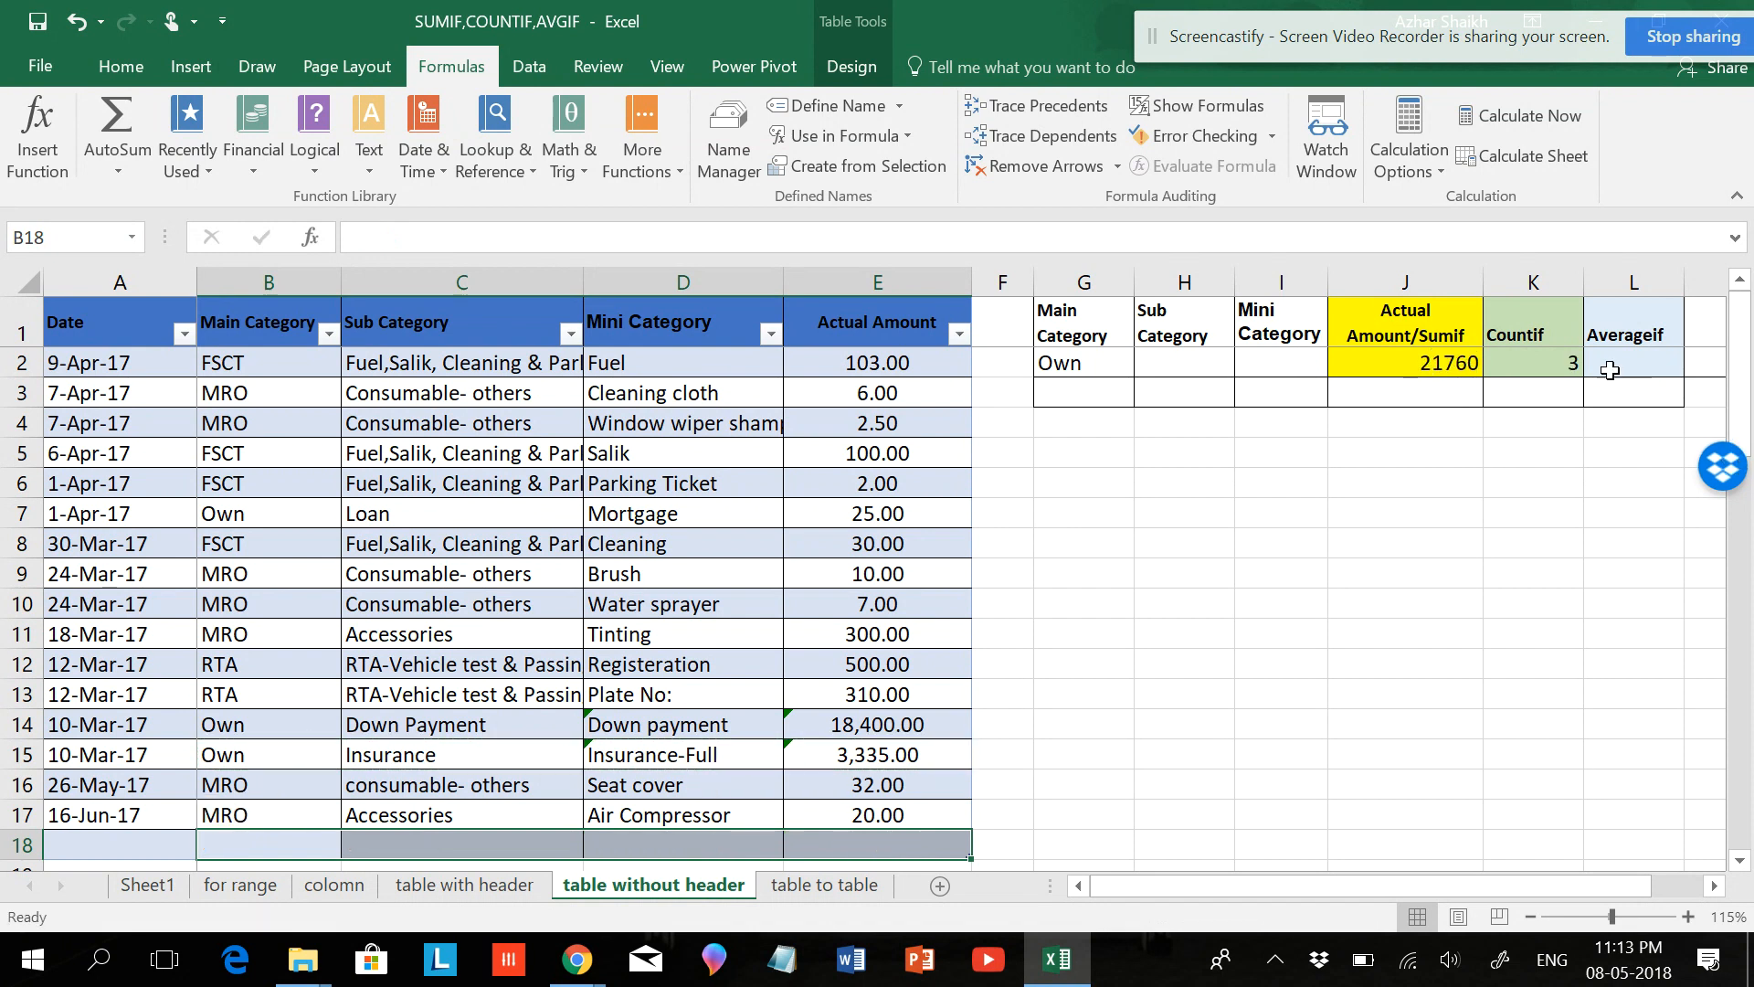
Step: Clear the SUMIF formula in J2 and the COUNTIF formula in K2
{"action": "left_click", "coordinate": [1397, 361]}
{"action": "key", "text": "Delete"}
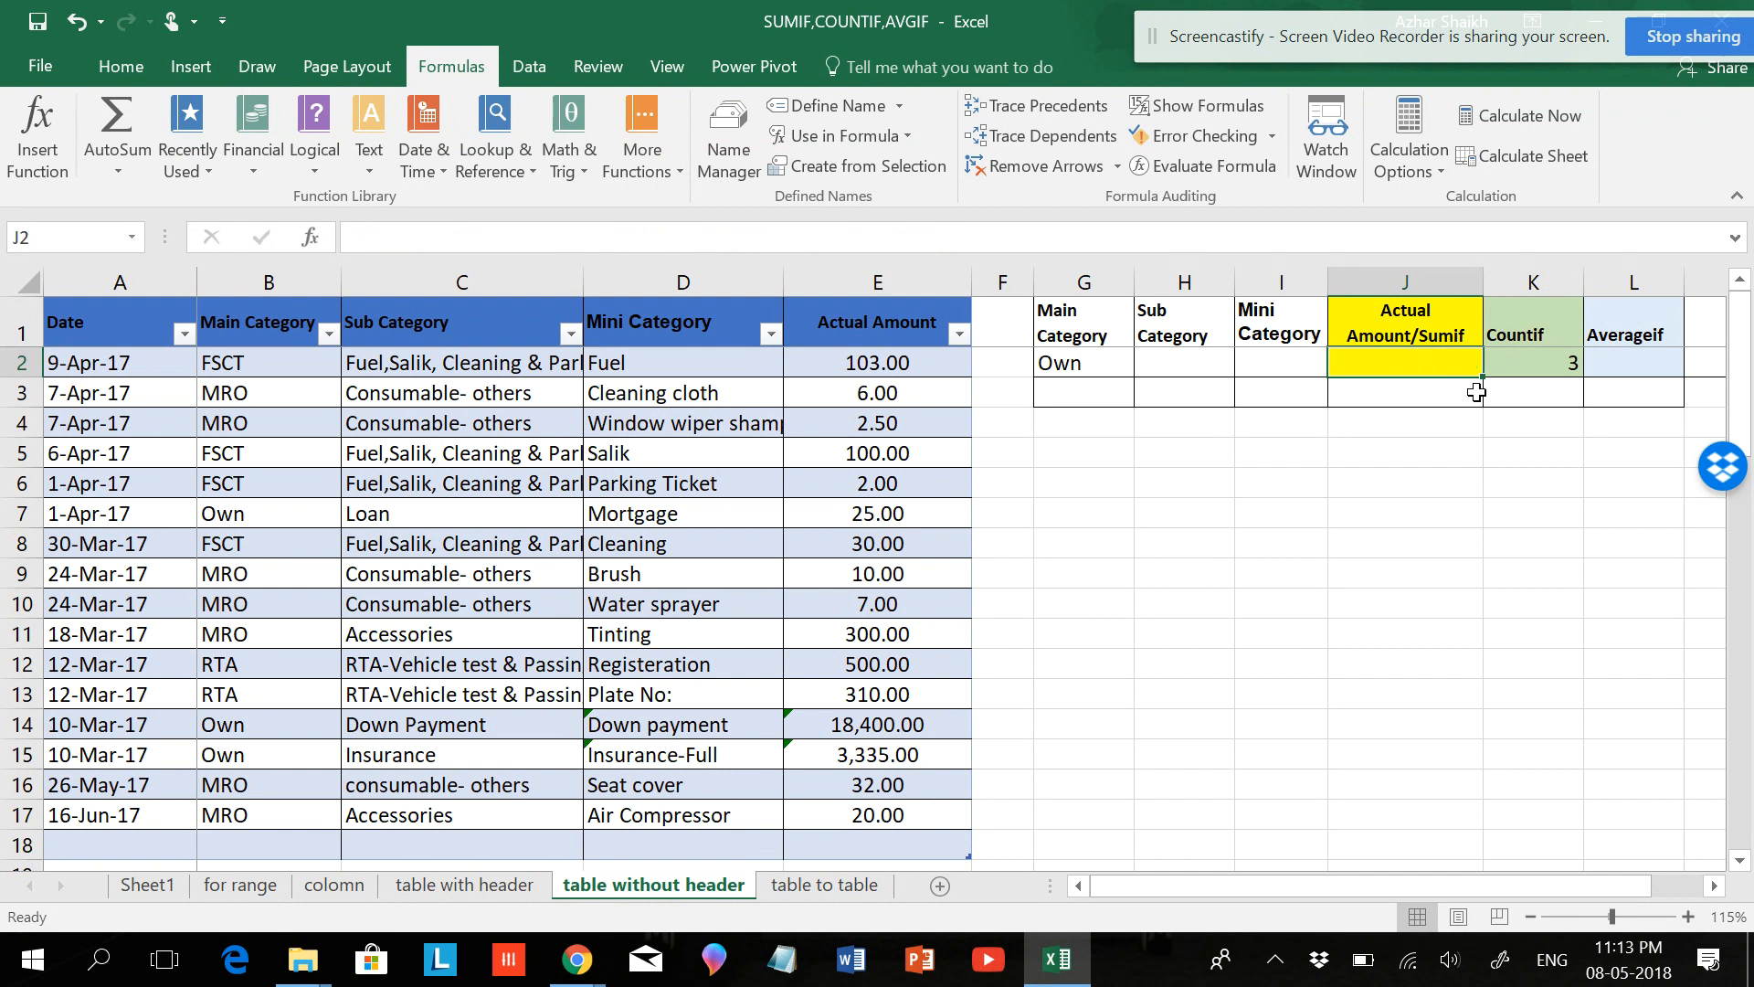
{"action": "left_click", "coordinate": [1544, 363]}
{"action": "key", "text": "Delete"}
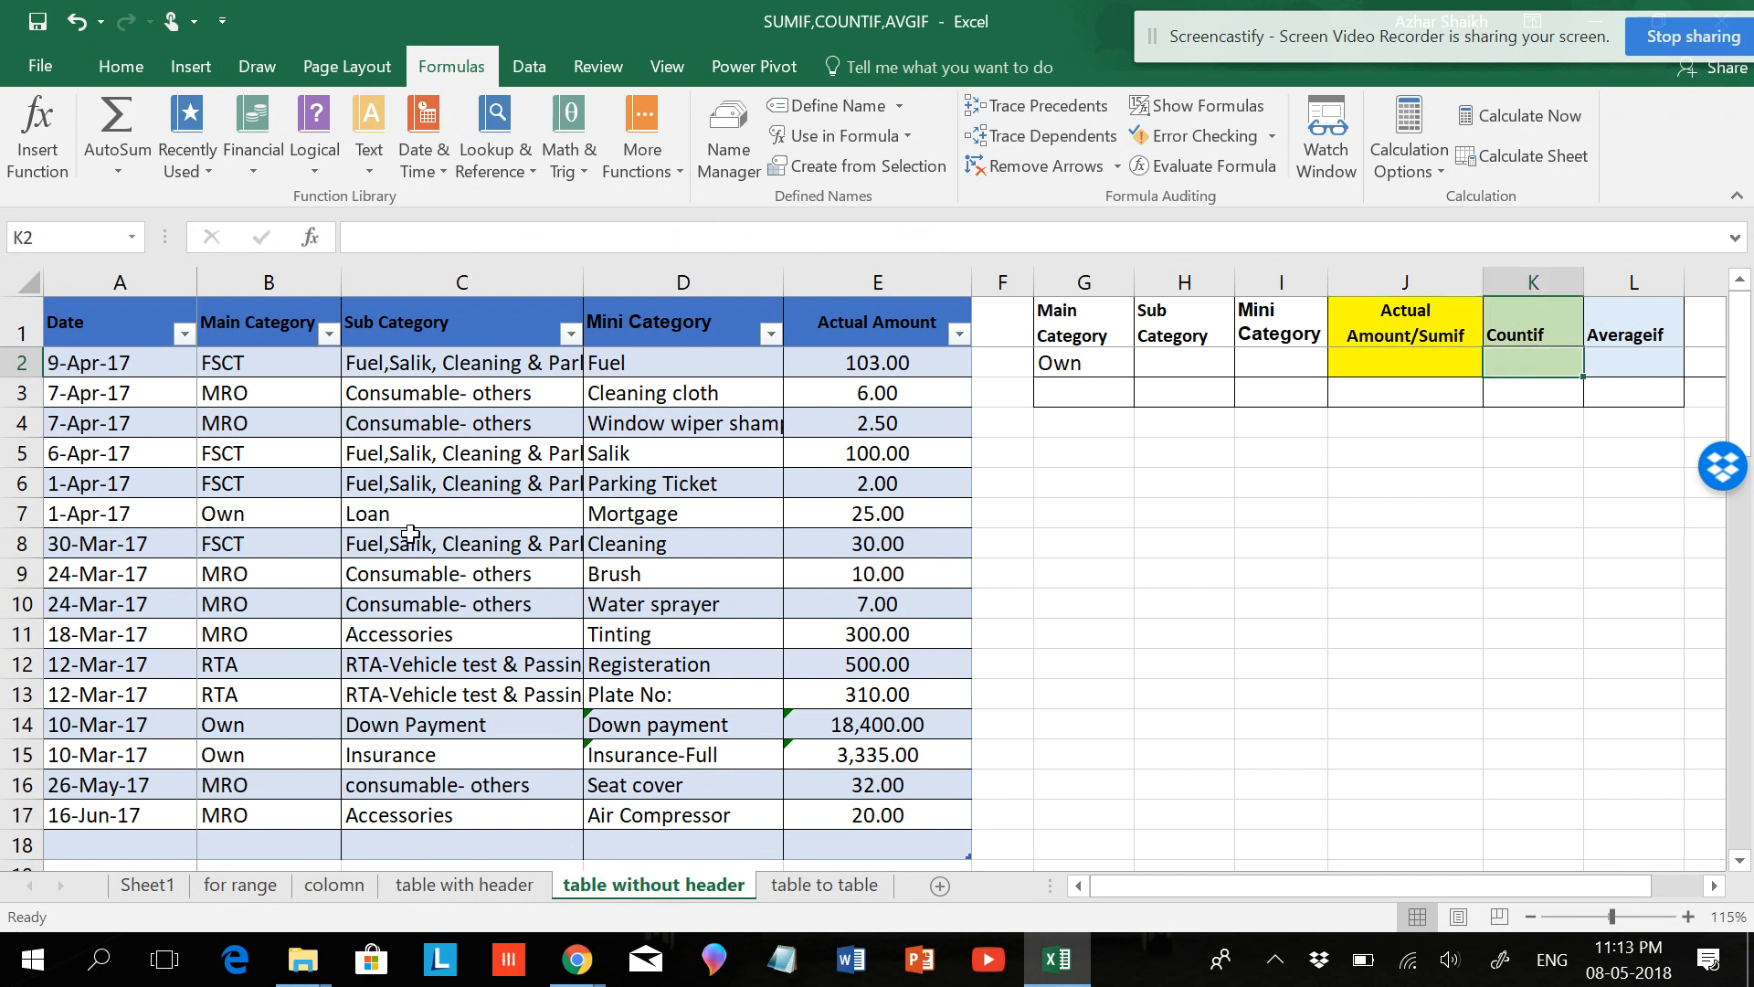
{"action": "left_click", "coordinate": [1414, 369]}
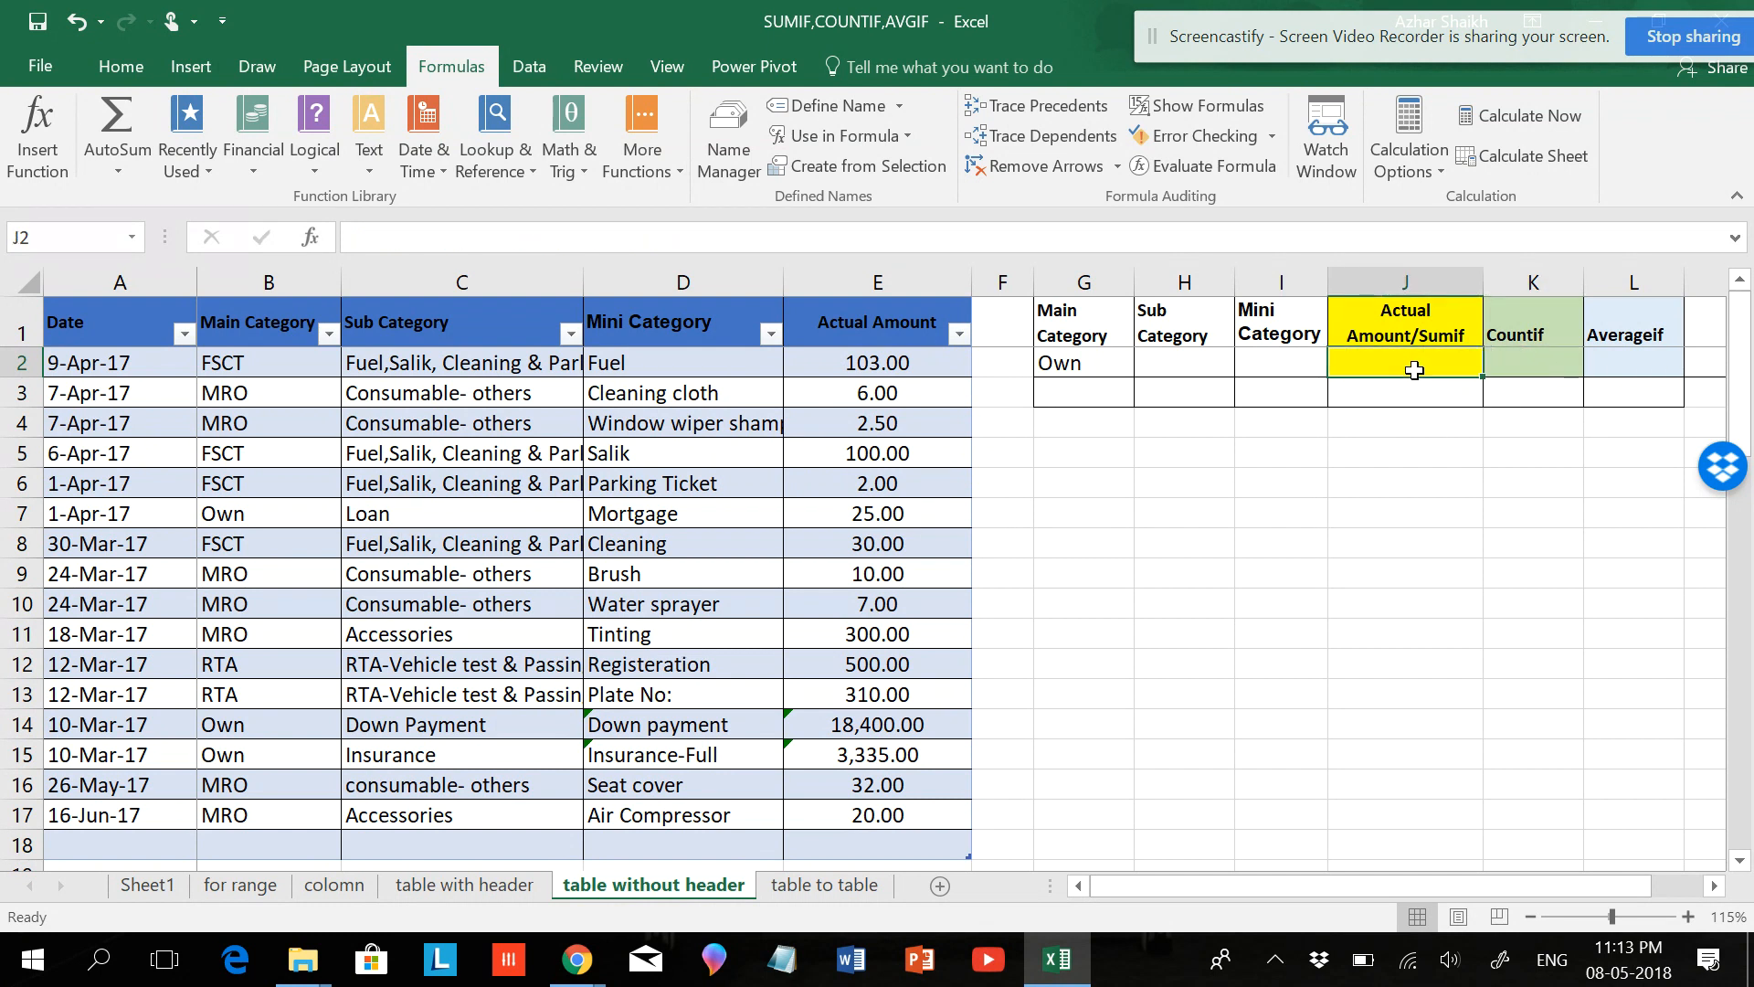
{"action": "type", "text": "=su"}
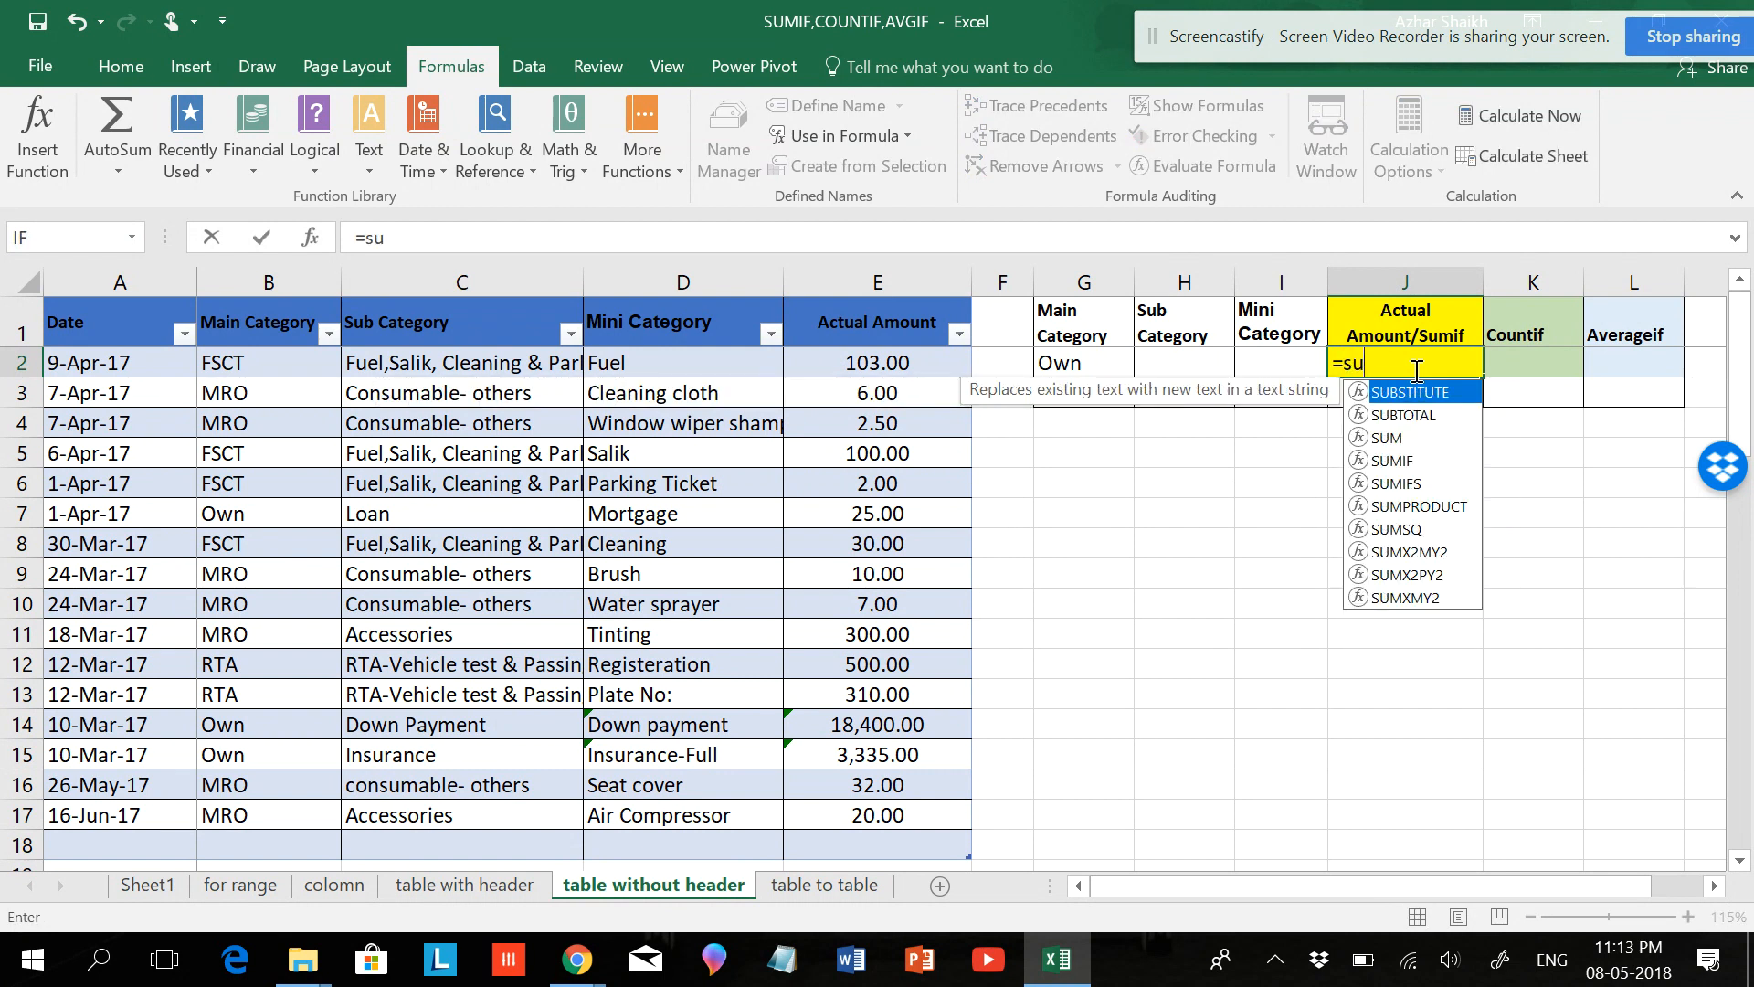
{"action": "type", "text": "mif"}
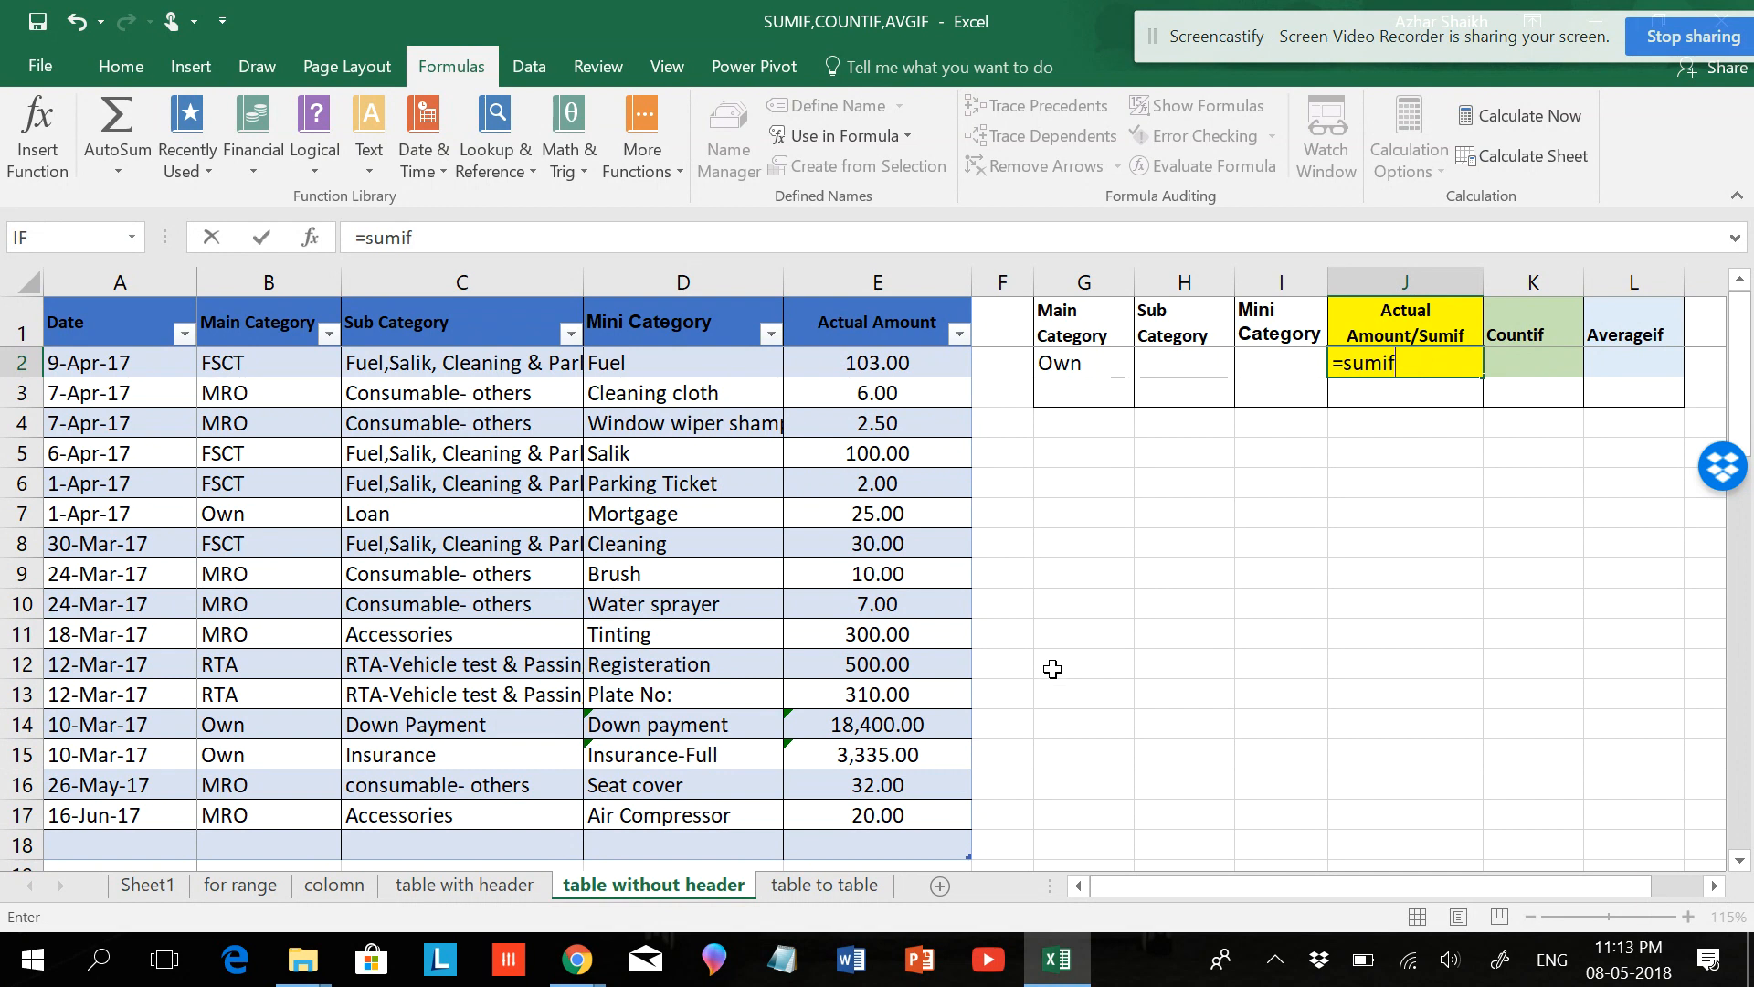
Step: Enter w in B19 directly below the table to extend it by one row, and clear the entry
{"action": "scroll", "coordinate": [824, 772], "scroll_direction": "down", "scroll_amount": 2}
{"action": "left_click", "coordinate": [239, 695]}
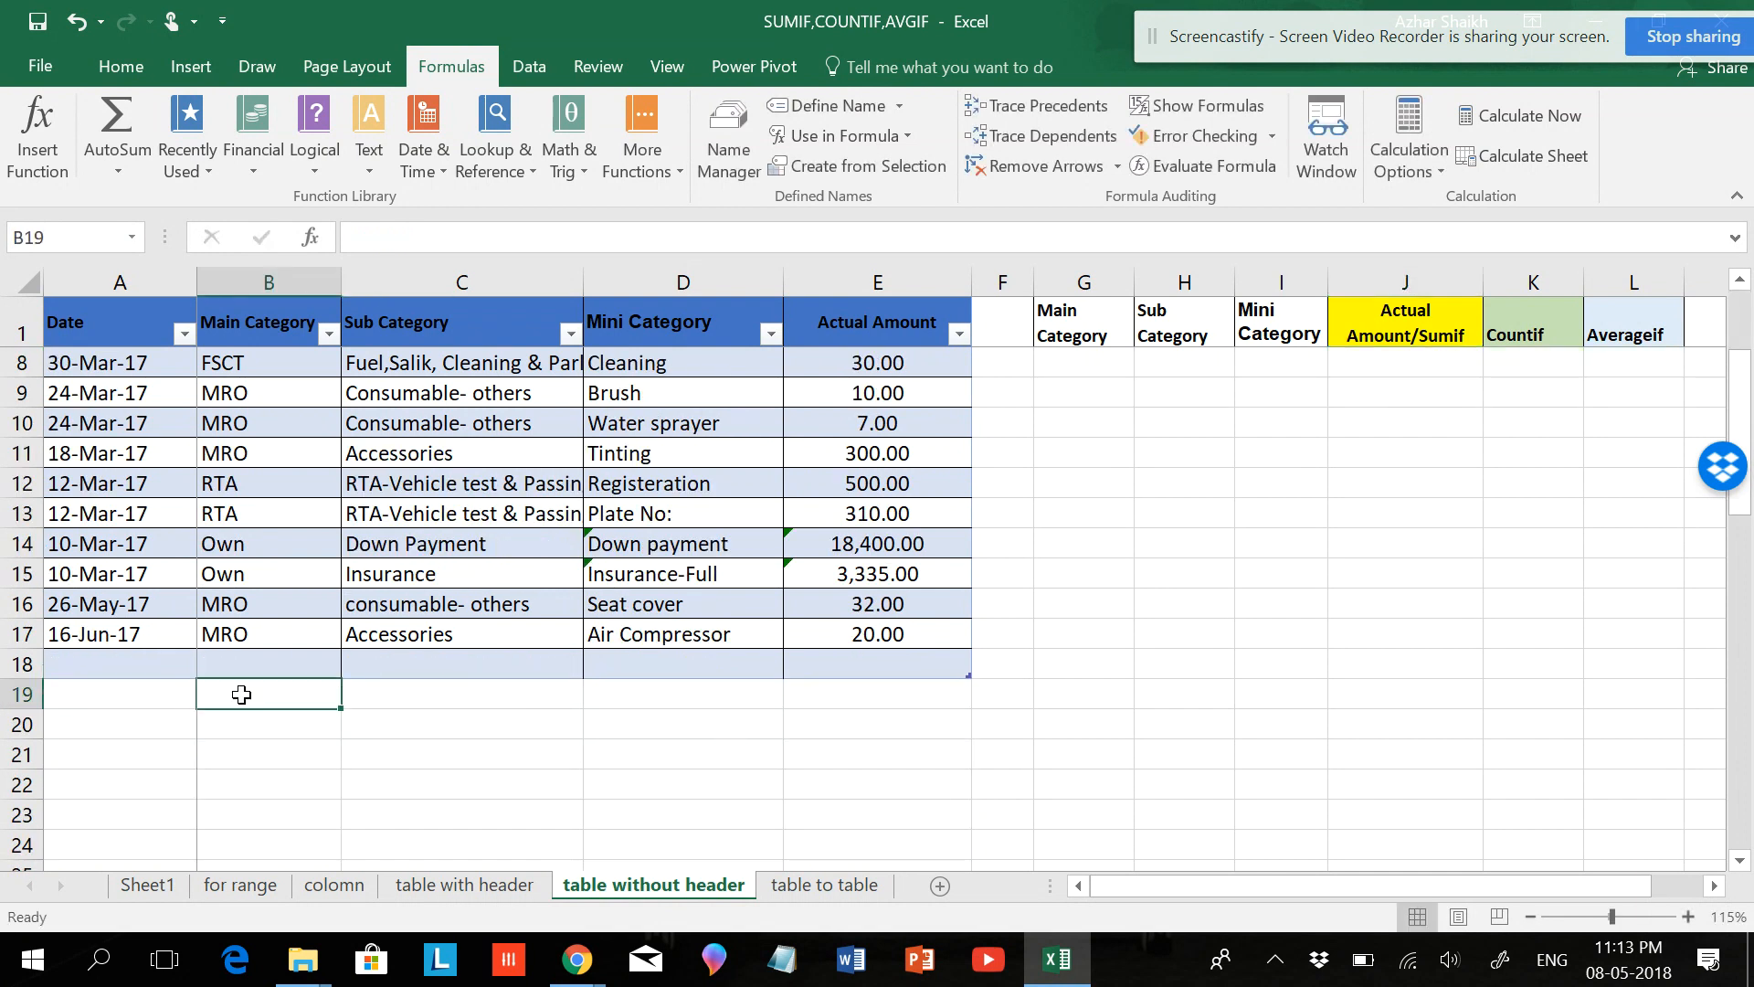
{"action": "type", "text": "w"}
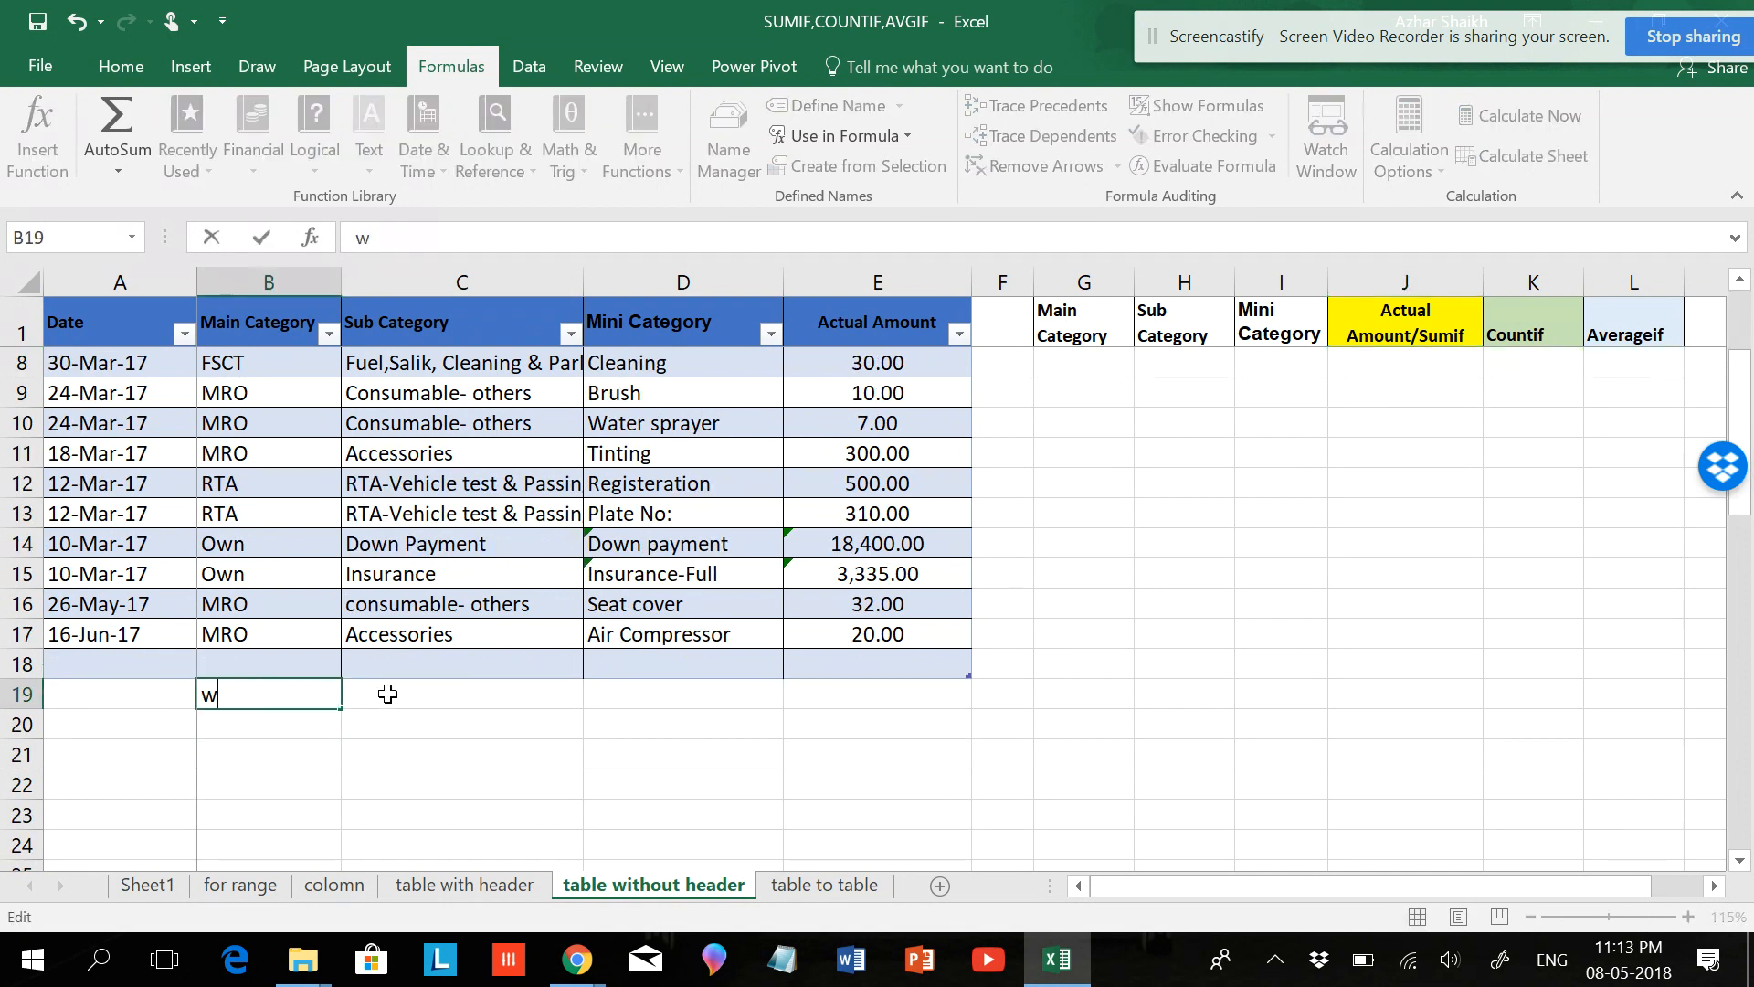
{"action": "left_click", "coordinate": [388, 694]}
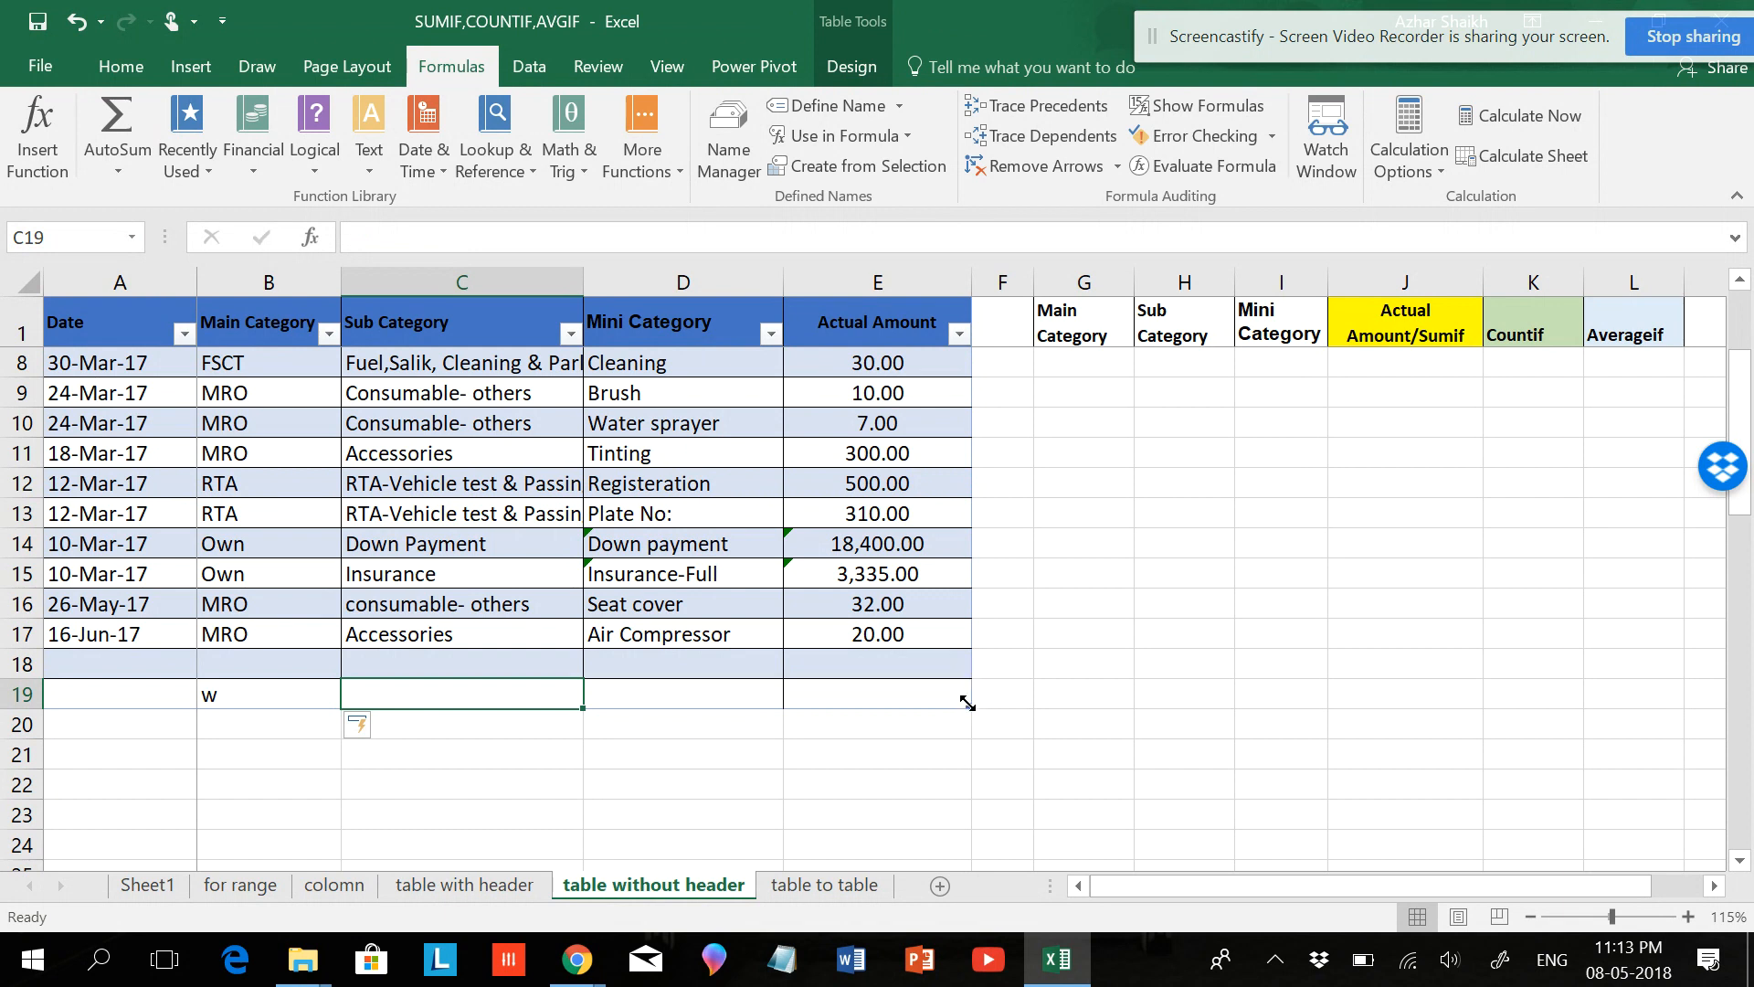
{"action": "left_click", "coordinate": [253, 703]}
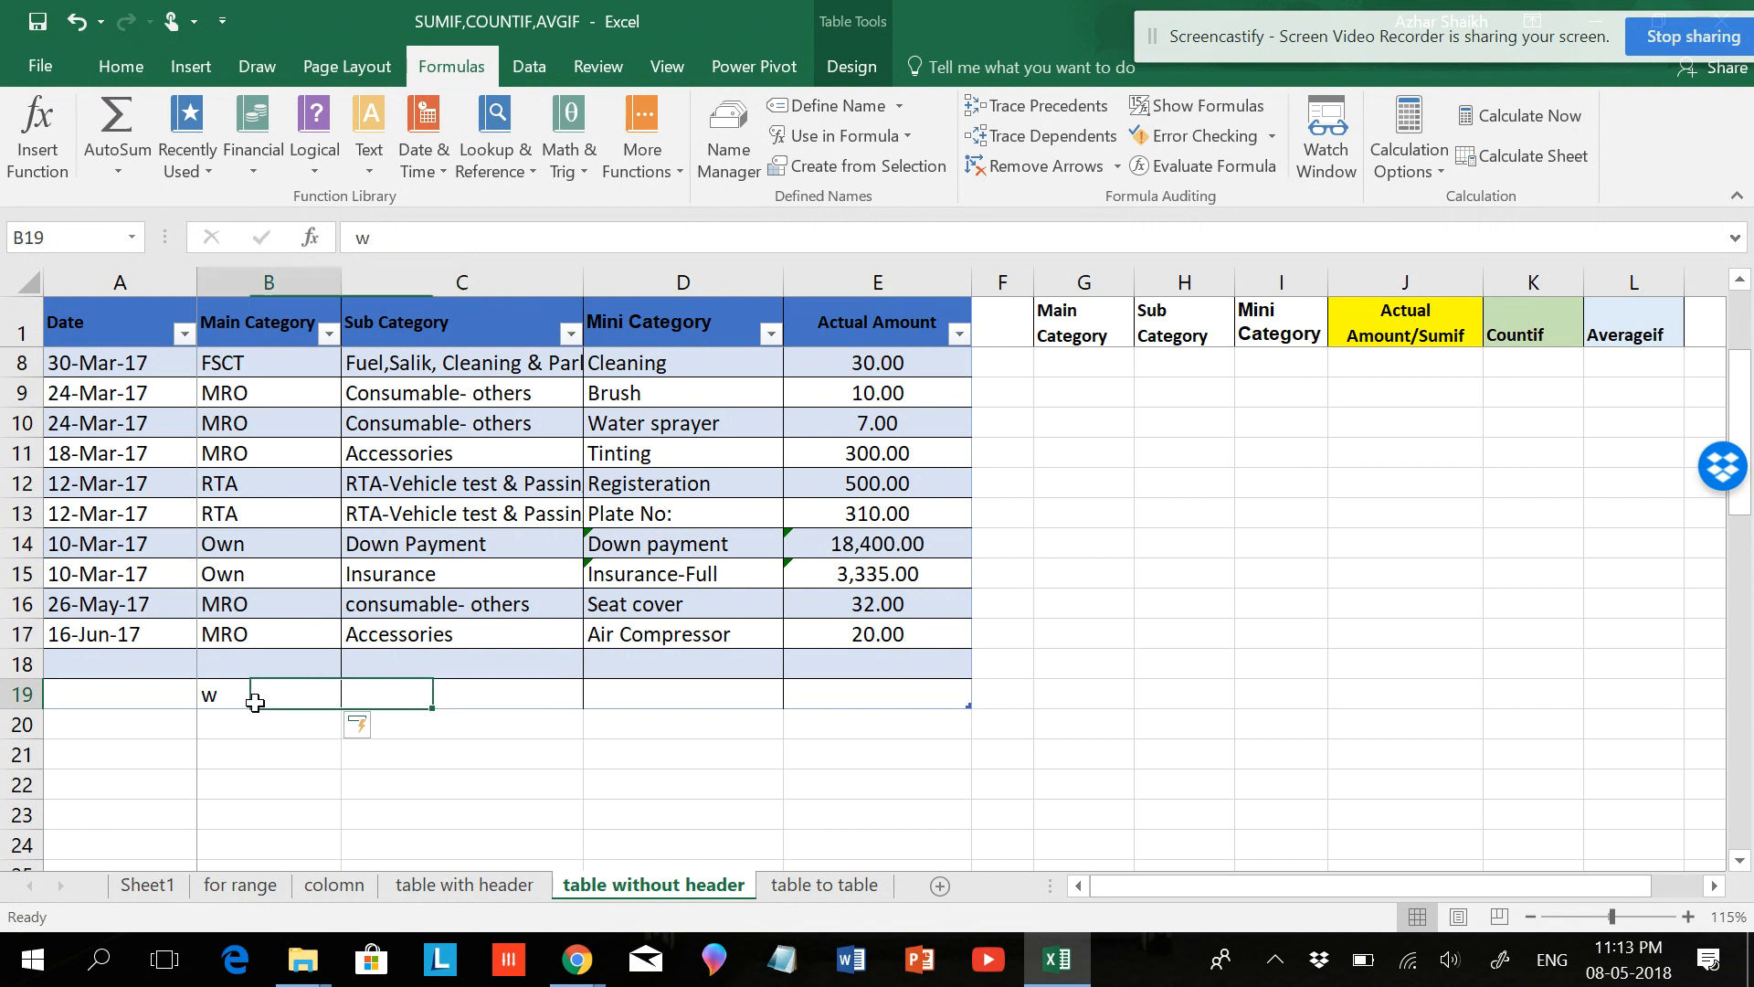
{"action": "scroll", "coordinate": [1191, 673], "scroll_direction": "up", "scroll_amount": 2}
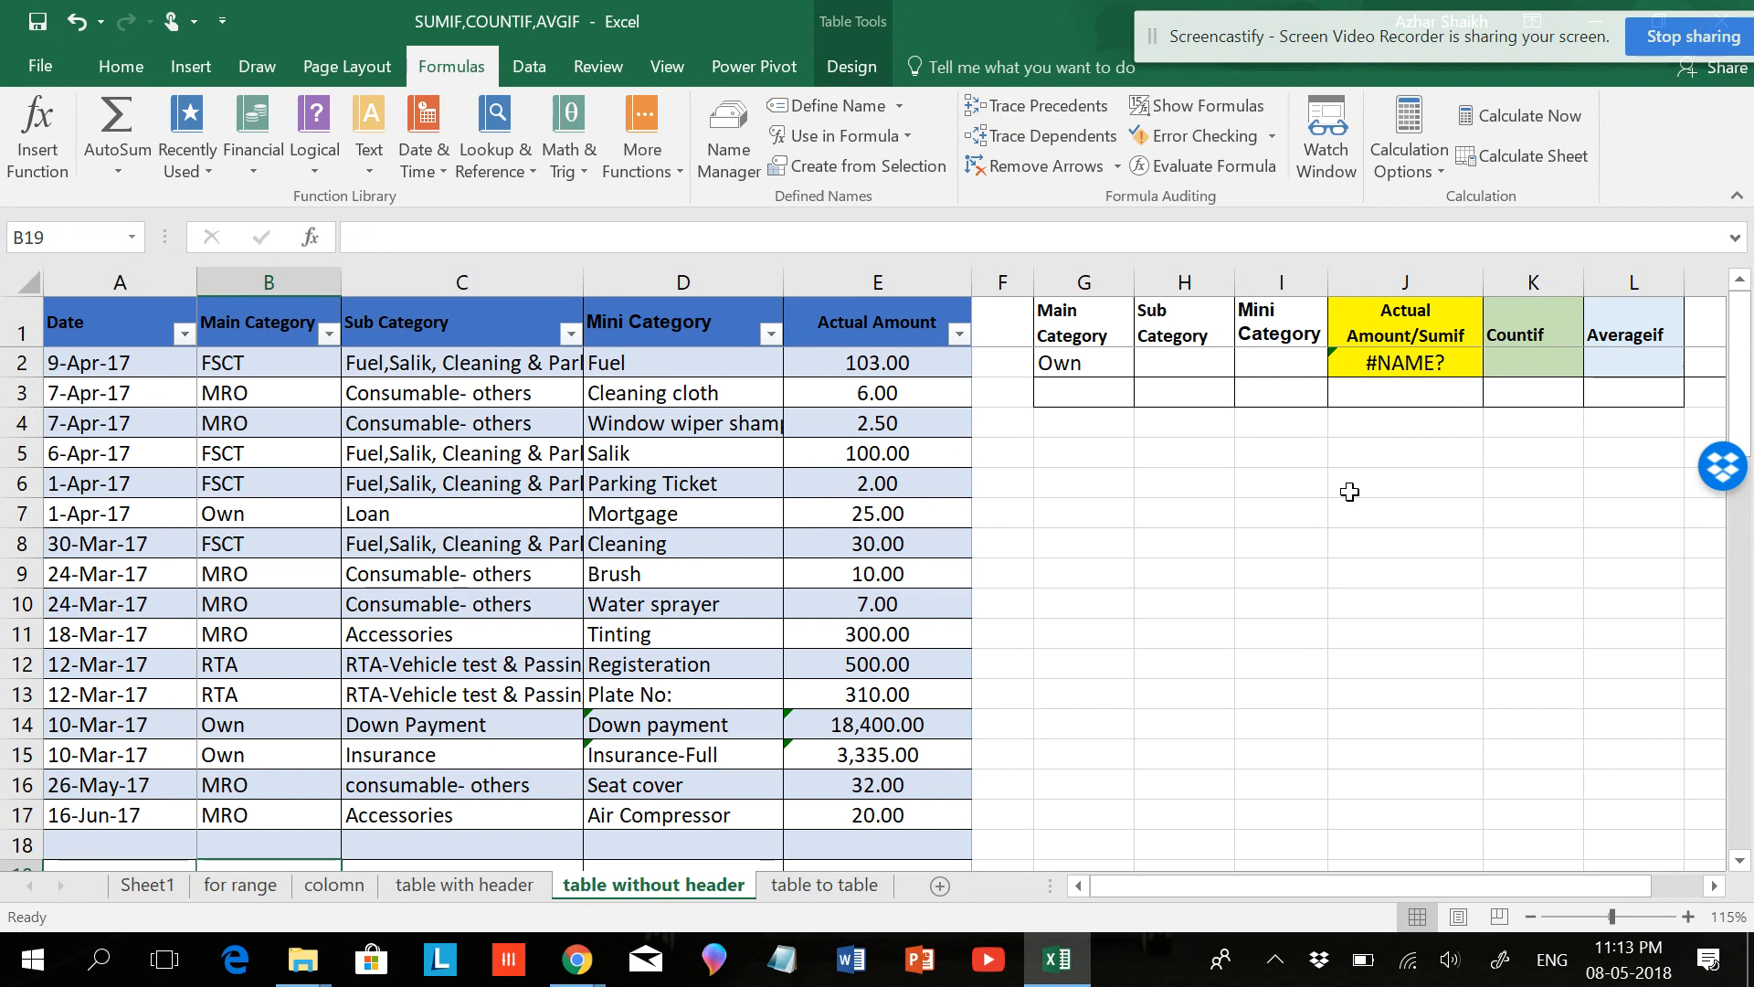
Step: Start a SUMIF formula in J2 with the table's Main Category data, B2 to B19 without the header, as the range
{"action": "scroll", "coordinate": [880, 495], "scroll_direction": "down", "scroll_amount": 1}
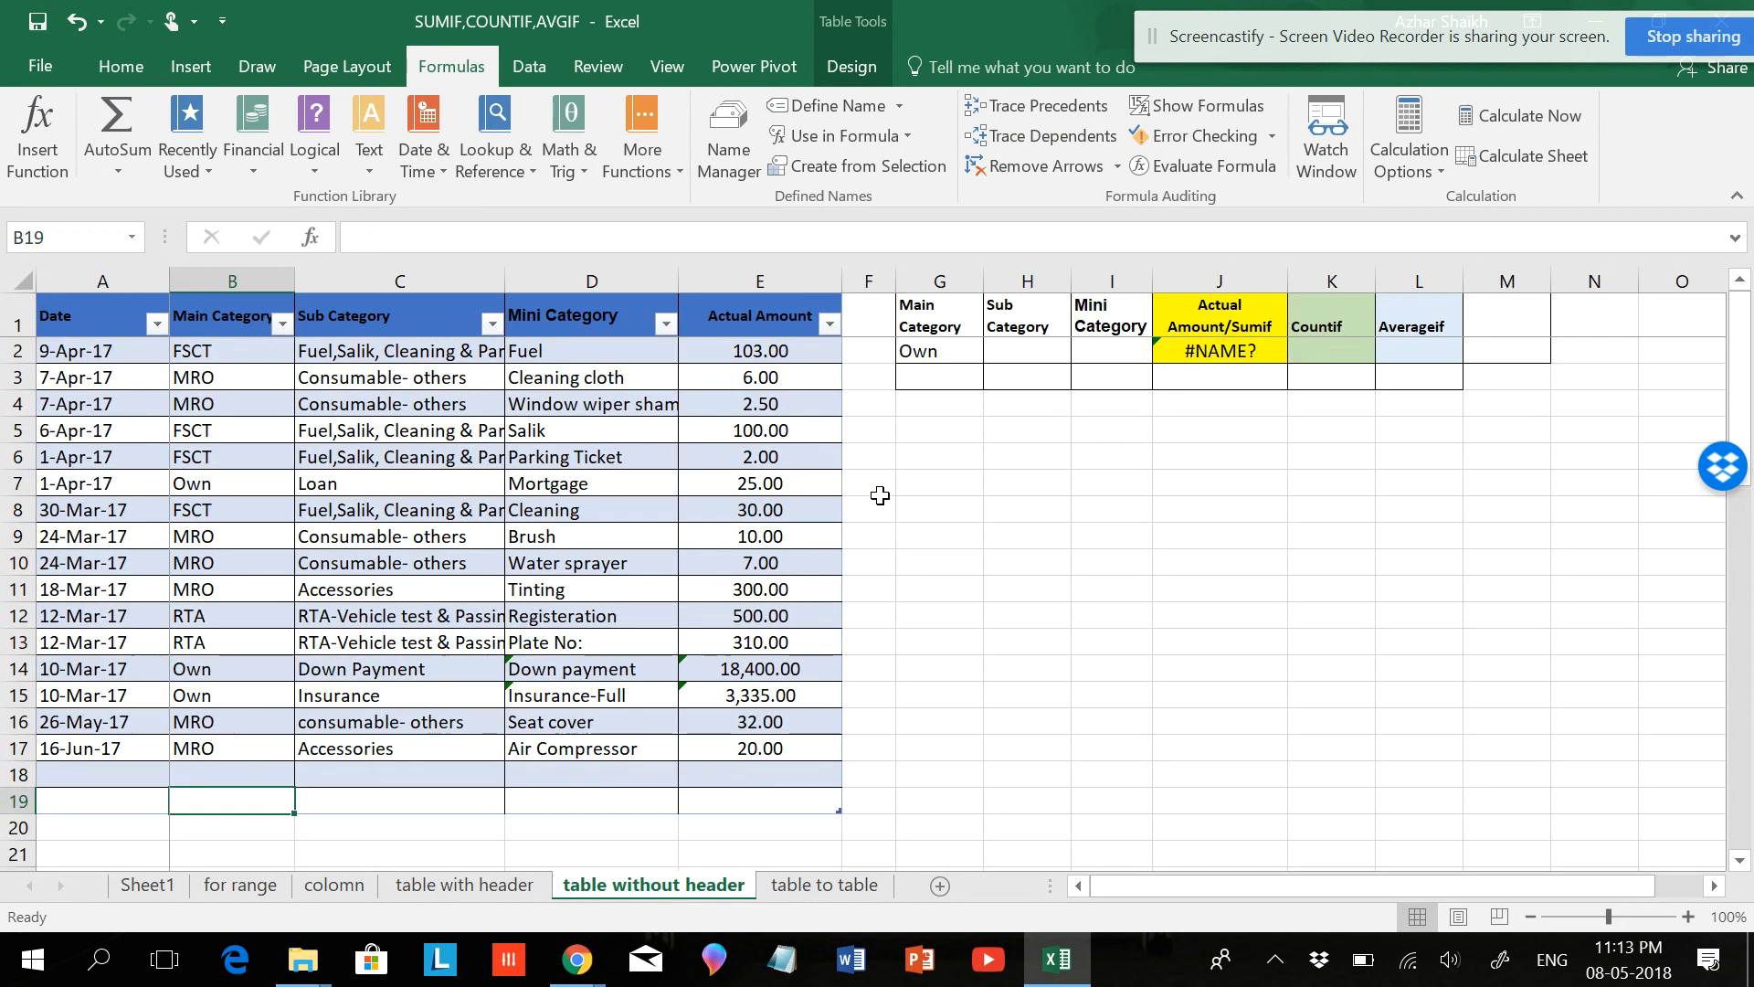
{"action": "left_click", "coordinate": [1178, 356]}
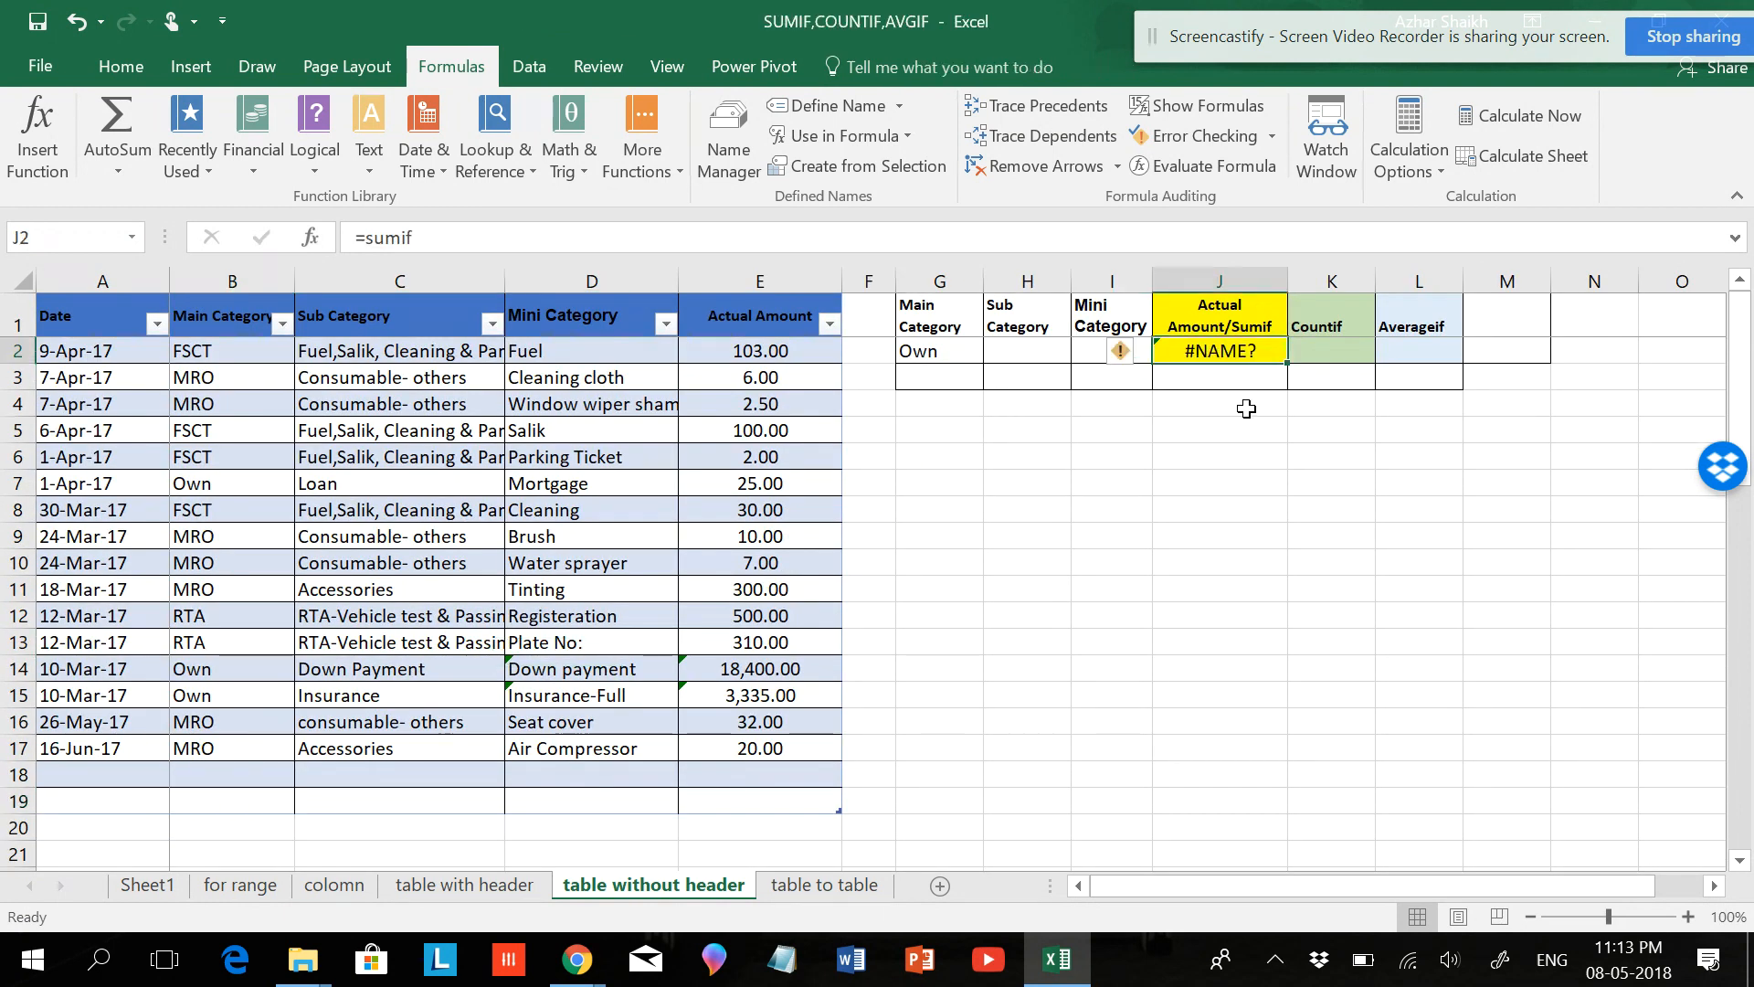
{"action": "type", "text": "=sumif("}
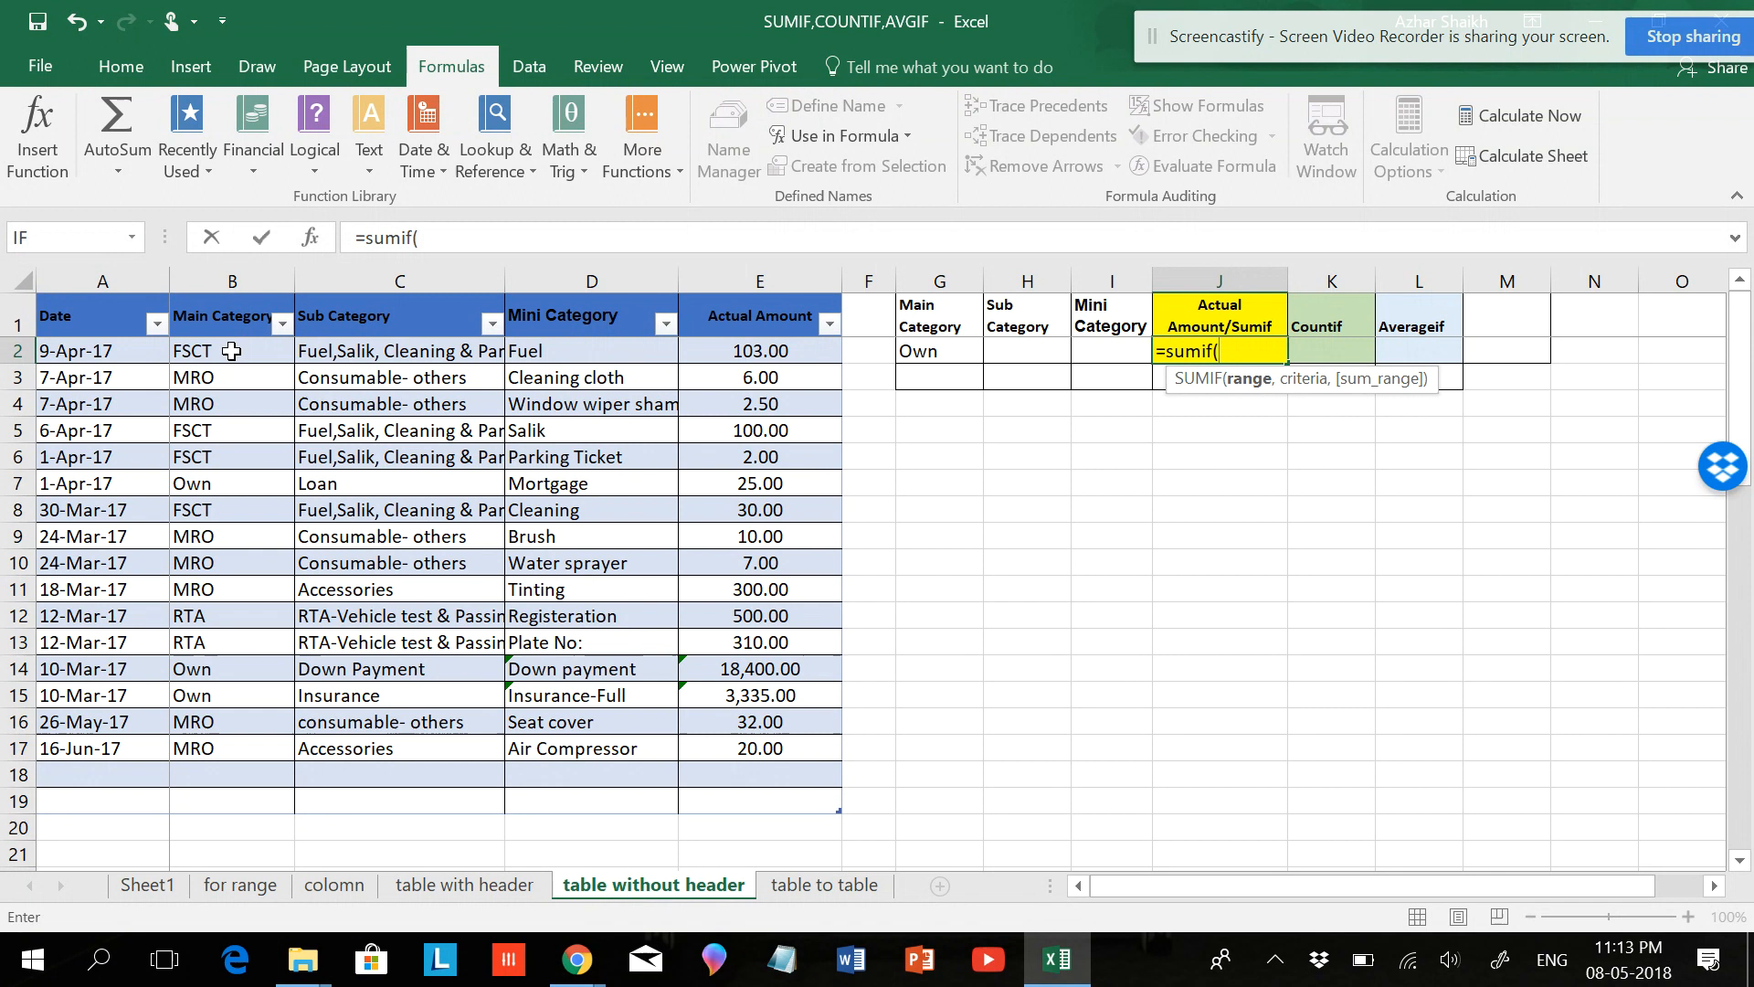
{"action": "left_click_drag", "start_coordinate": [232, 351], "coordinate": [214, 741]}
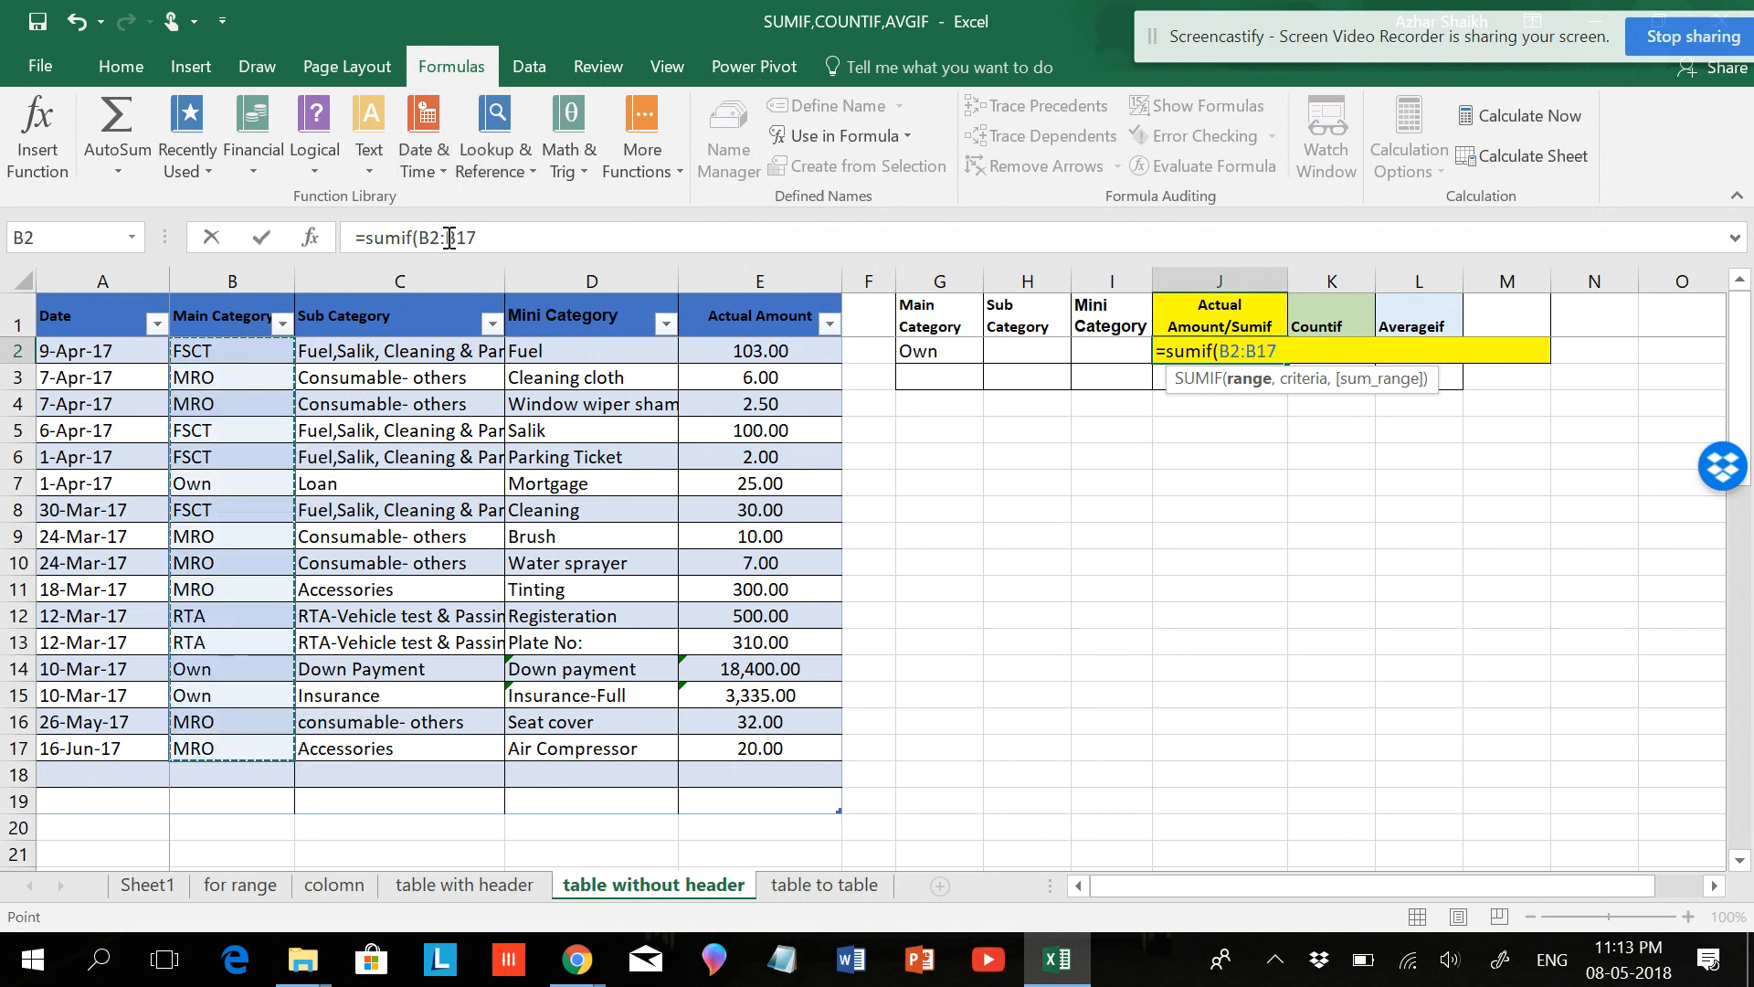
{"action": "left_click_drag", "start_coordinate": [267, 349], "coordinate": [227, 798]}
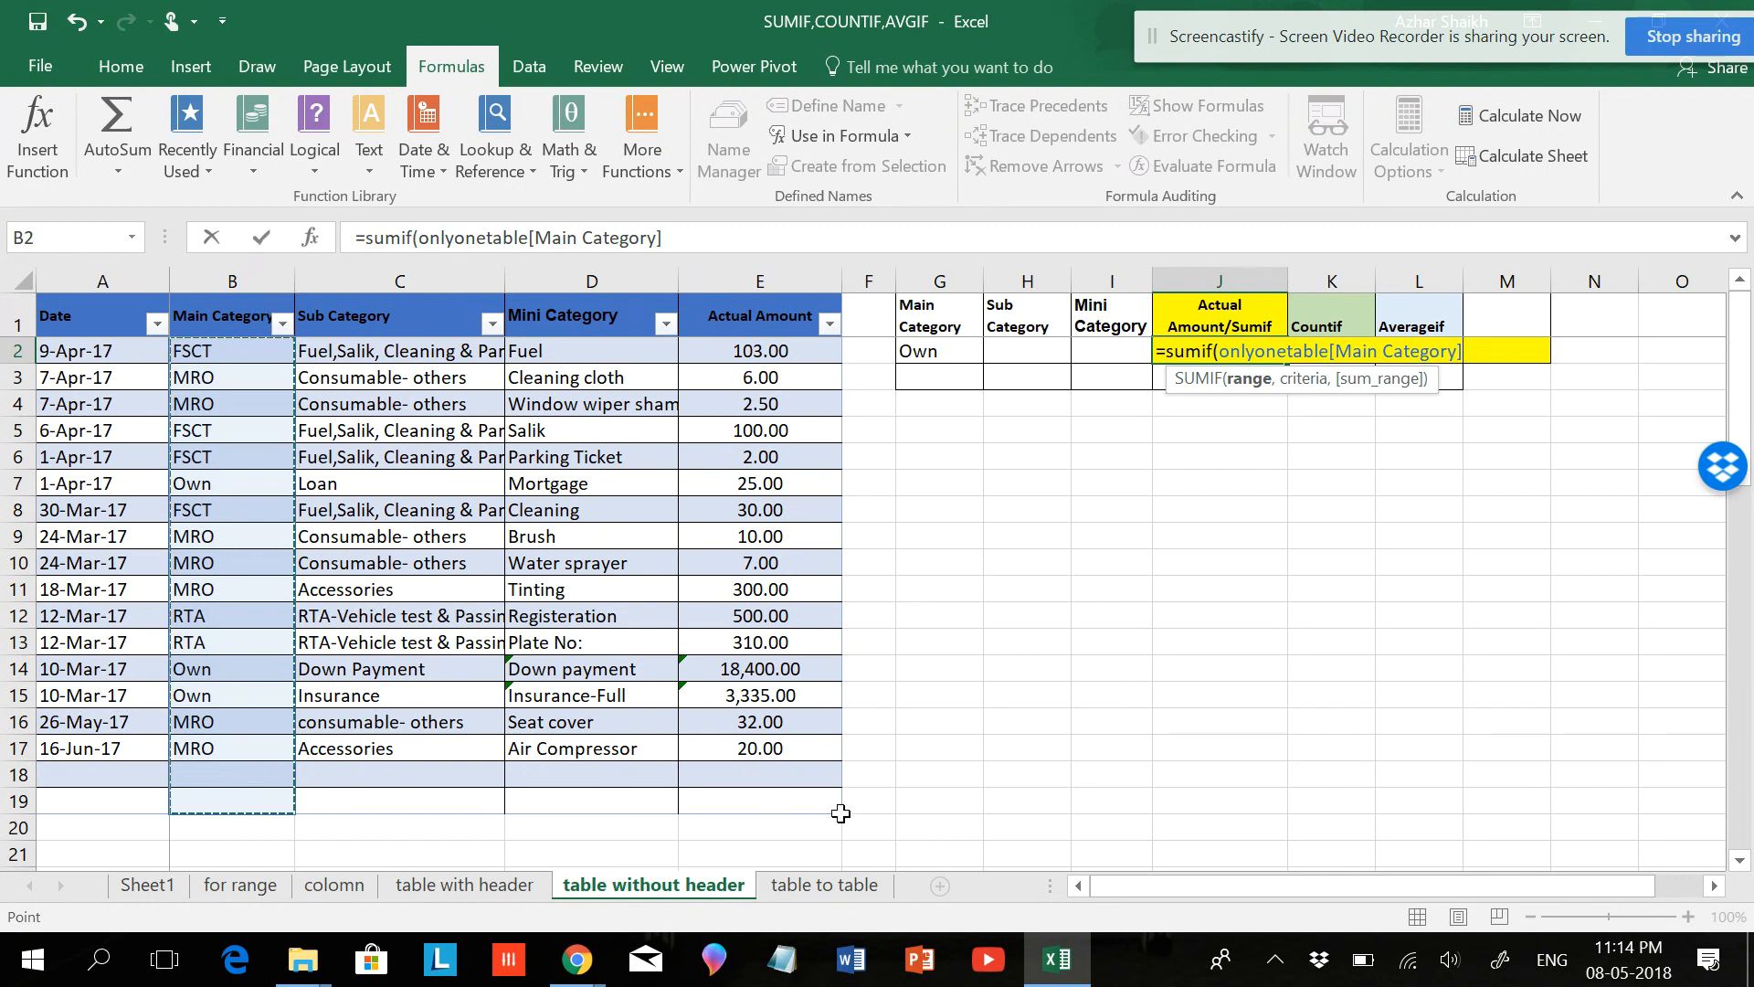
{"action": "left_click", "coordinate": [698, 232]}
{"action": "type", "text": ","}
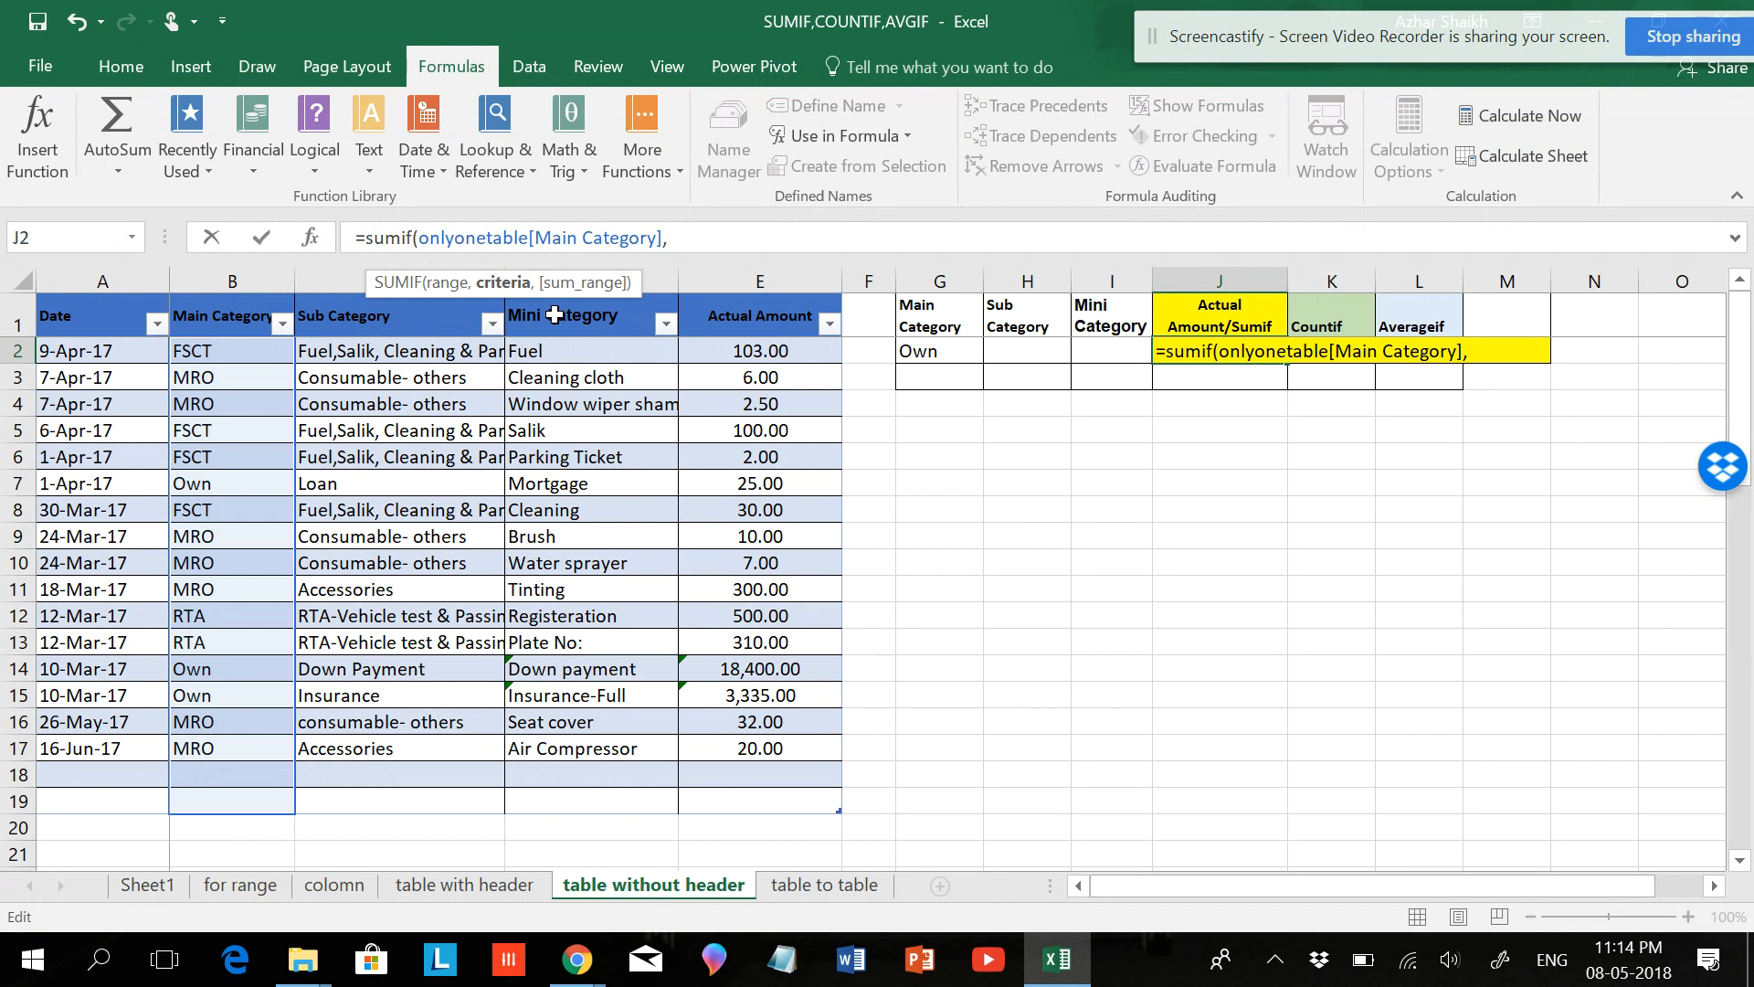
Step: Complete the J2 SUMIF with G2 as the criteria and the Actual Amount column, without its header, as the sum range
{"action": "left_click", "coordinate": [946, 352]}
{"action": "type", "text": ","}
{"action": "left_click_drag", "start_coordinate": [736, 343], "coordinate": [767, 786]}
{"action": "type", "text": ")"}
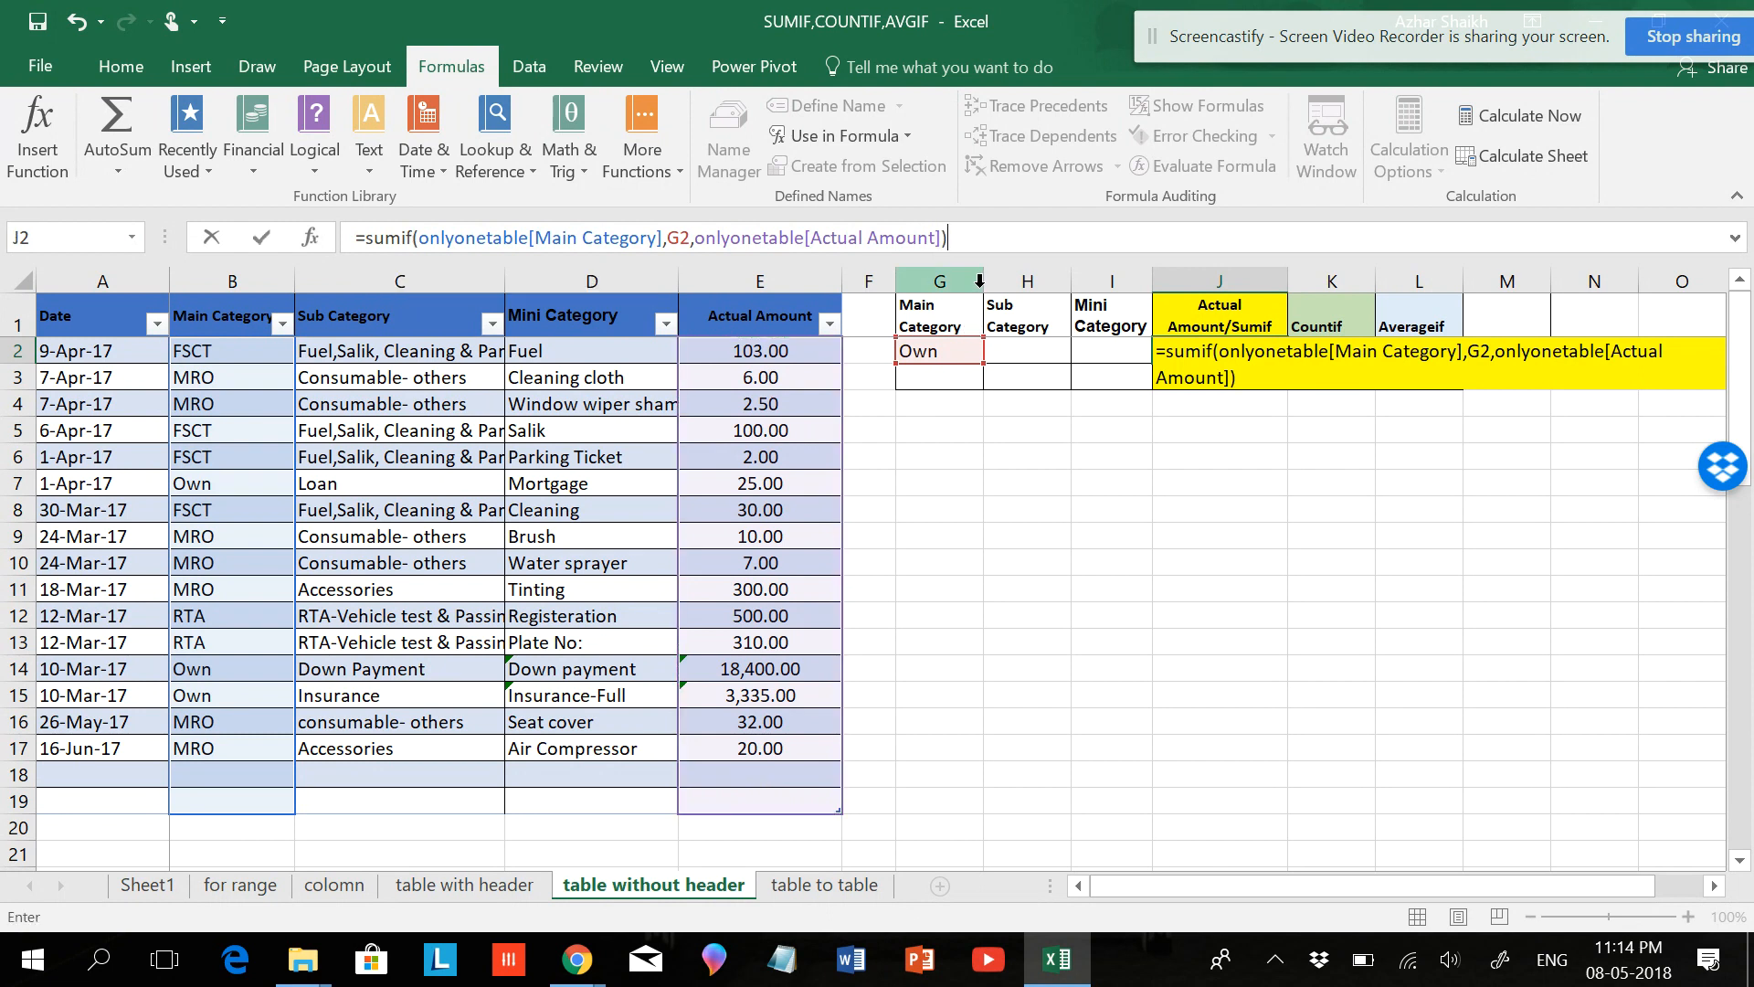
{"action": "key", "text": "Return"}
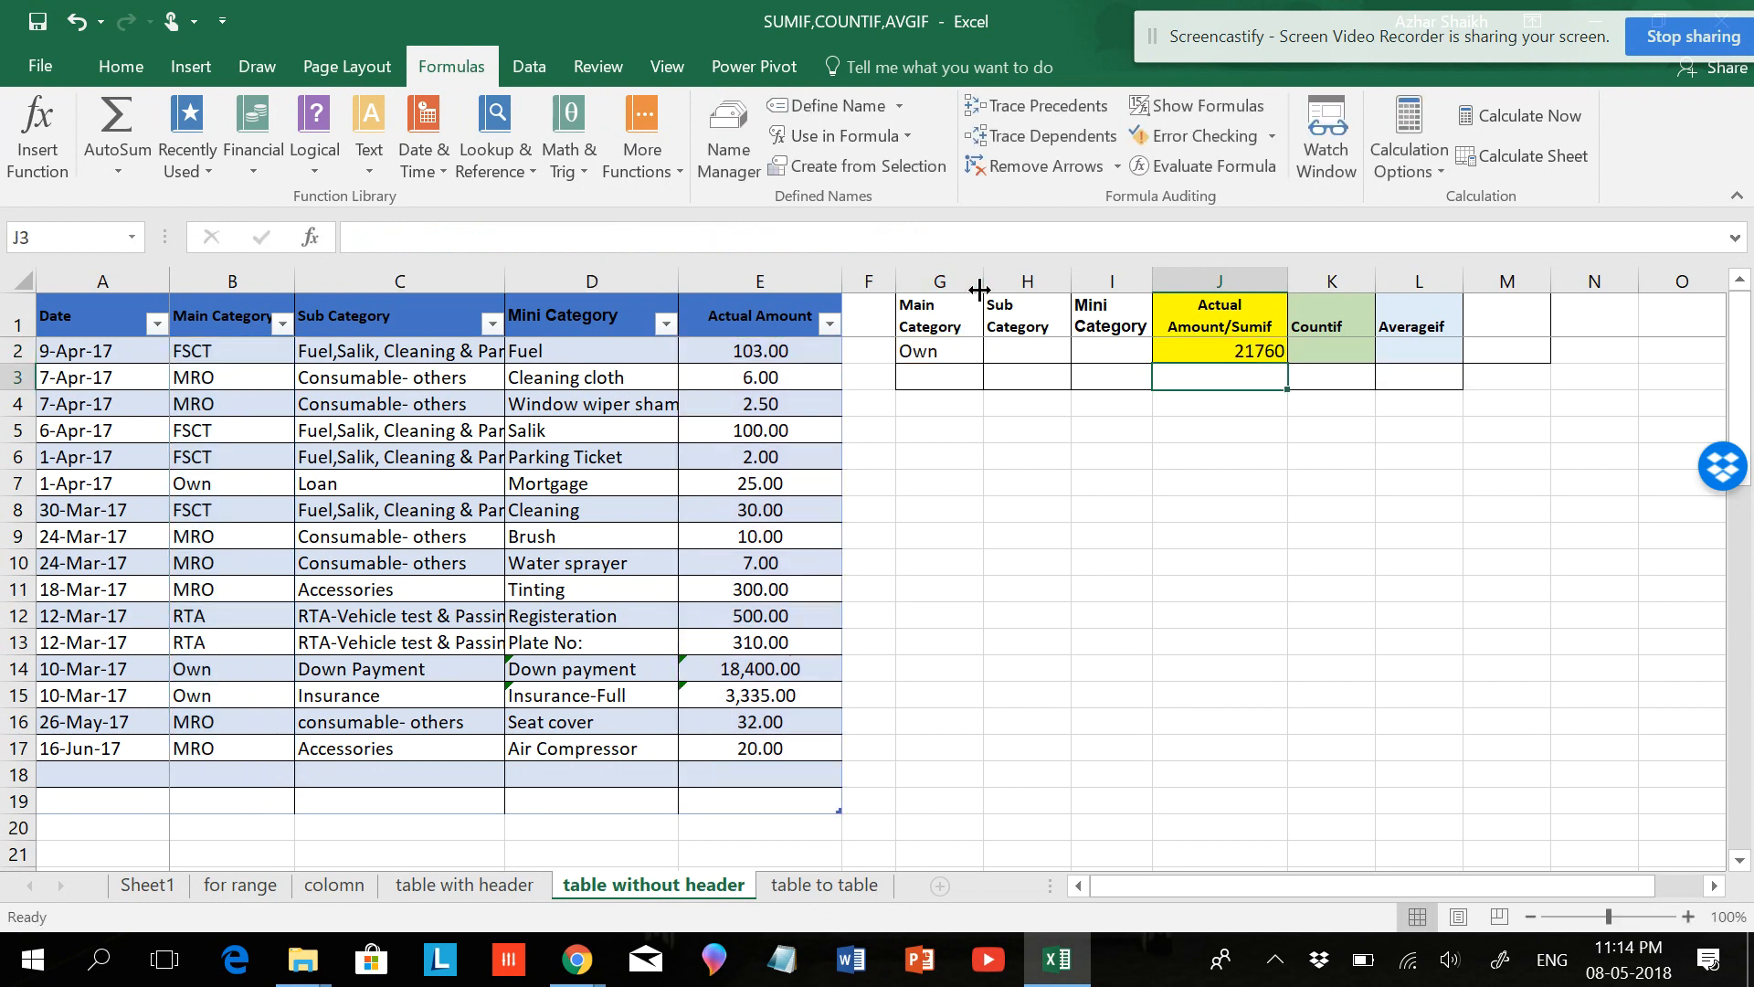
Step: Enter a COUNTIF formula in K2 using onlyonetable[Main Category] as the range and G2 as the criteria
{"action": "left_click", "coordinate": [1336, 354]}
{"action": "type", "text": "="}
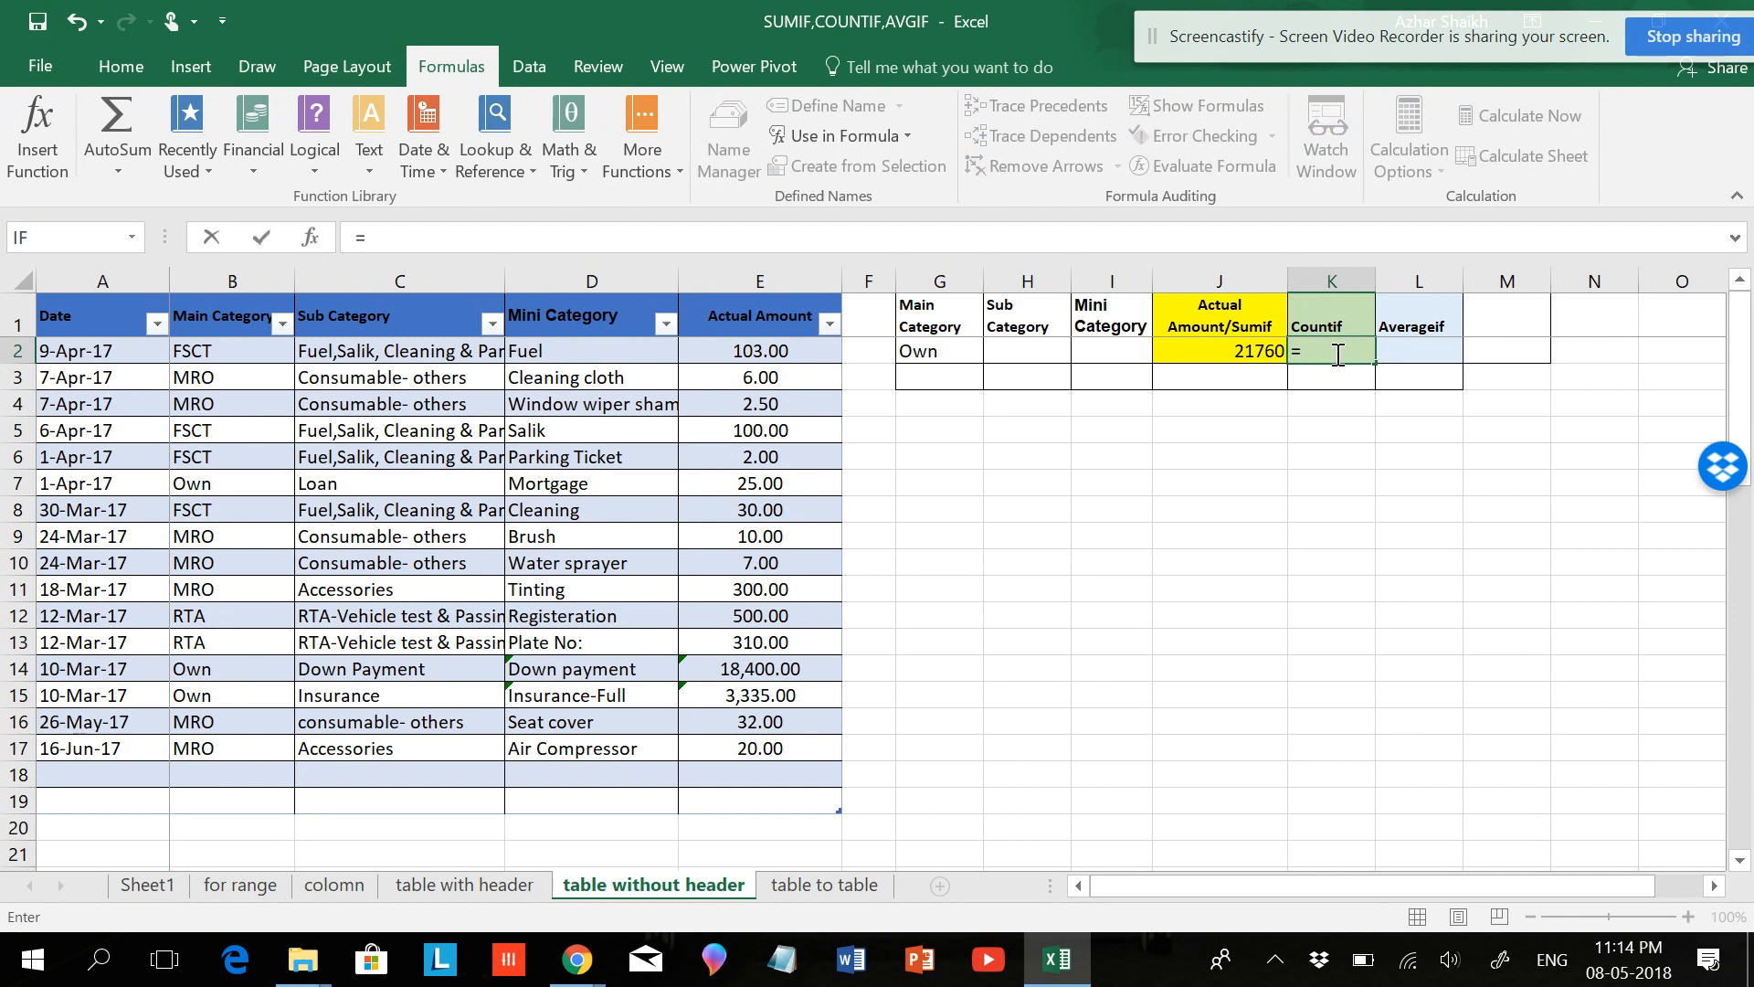
{"action": "type", "text": "countif"}
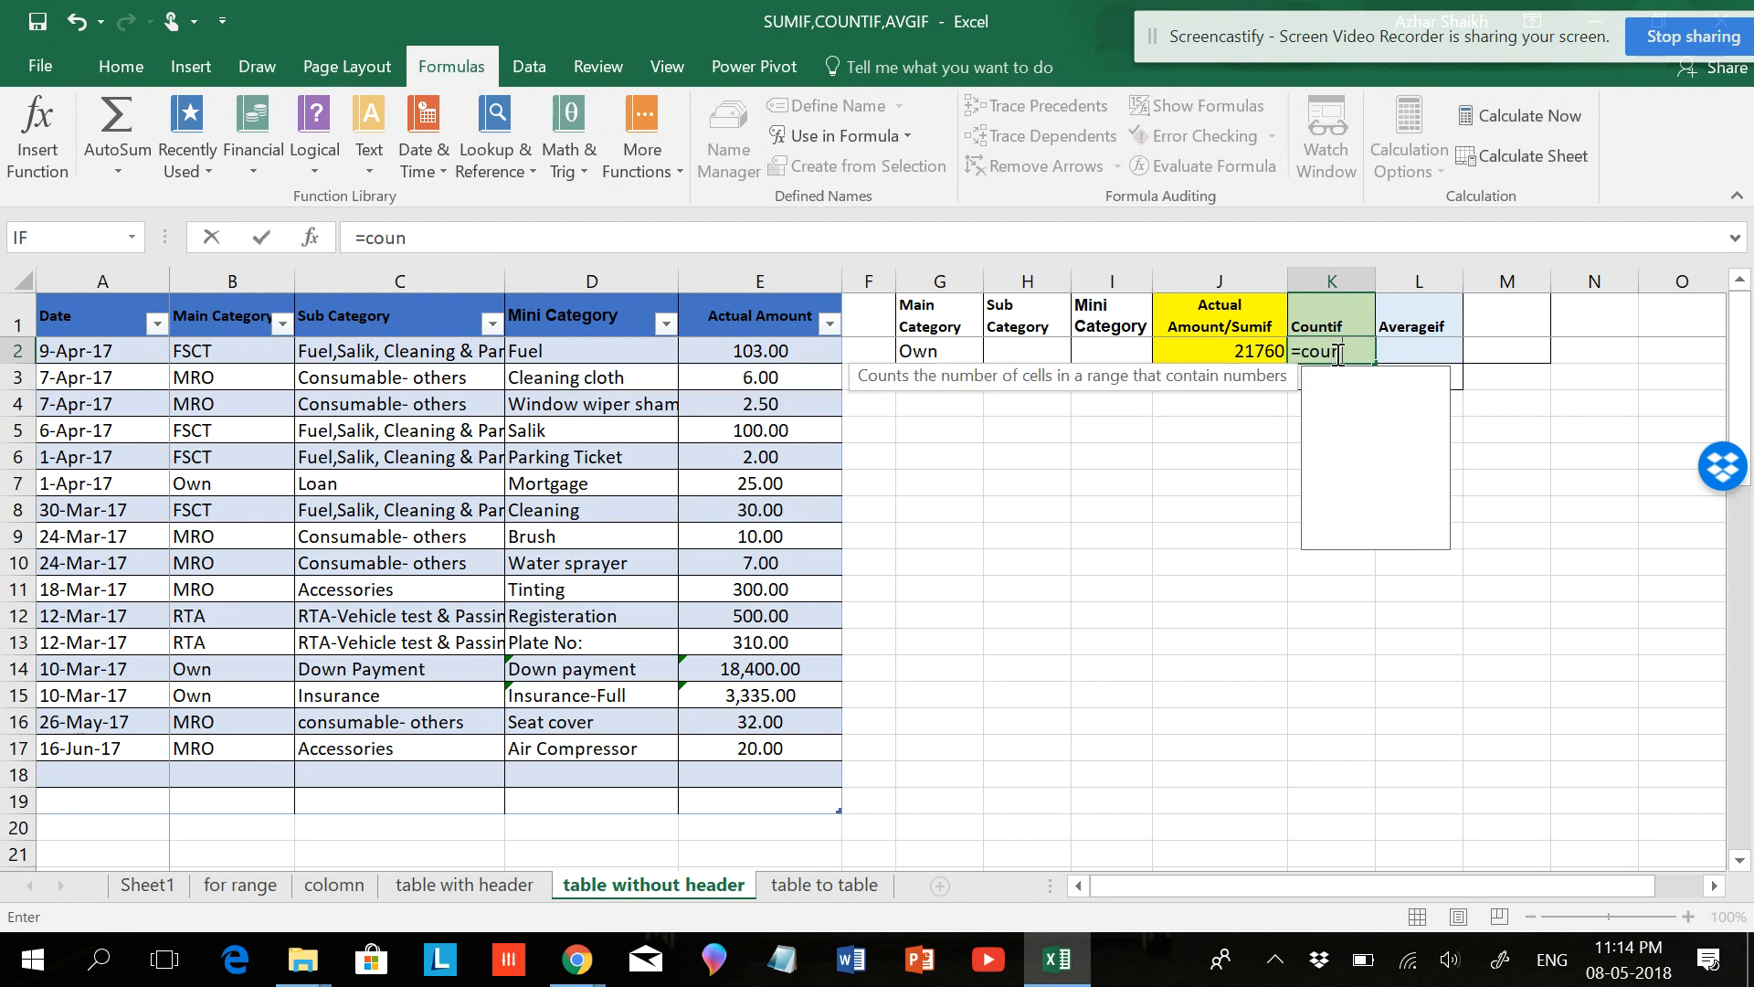
{"action": "type", "text": "("}
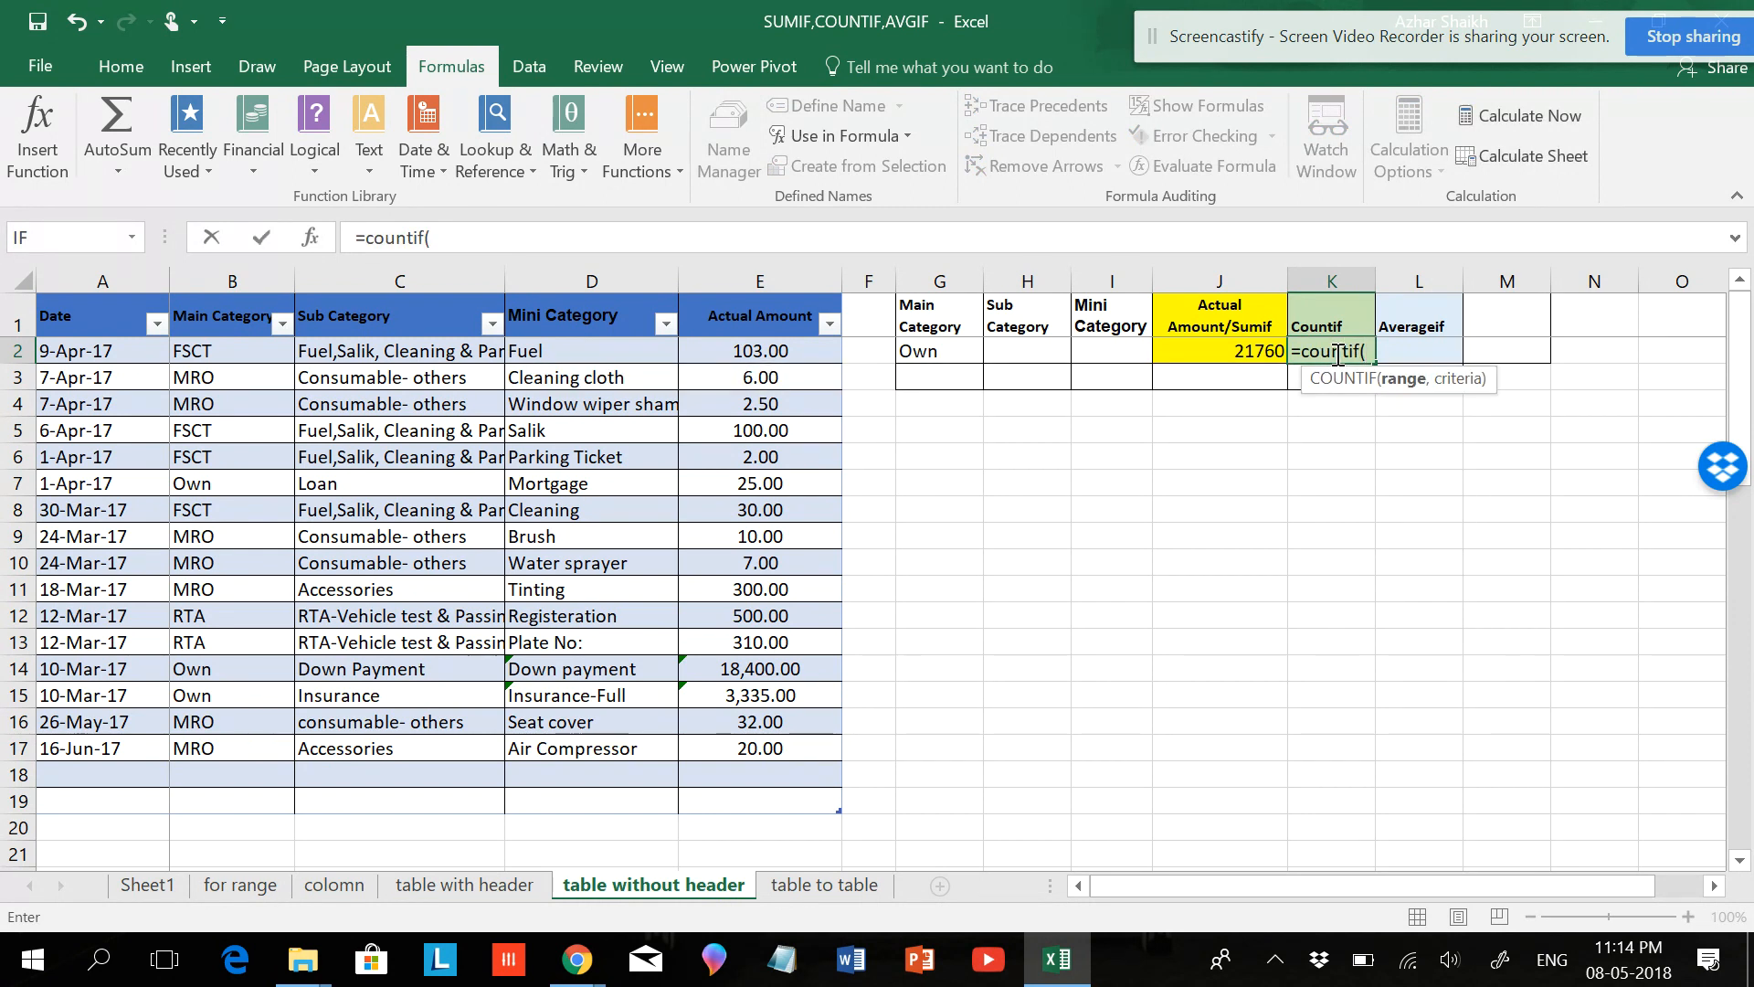
{"action": "left_click", "coordinate": [962, 356]}
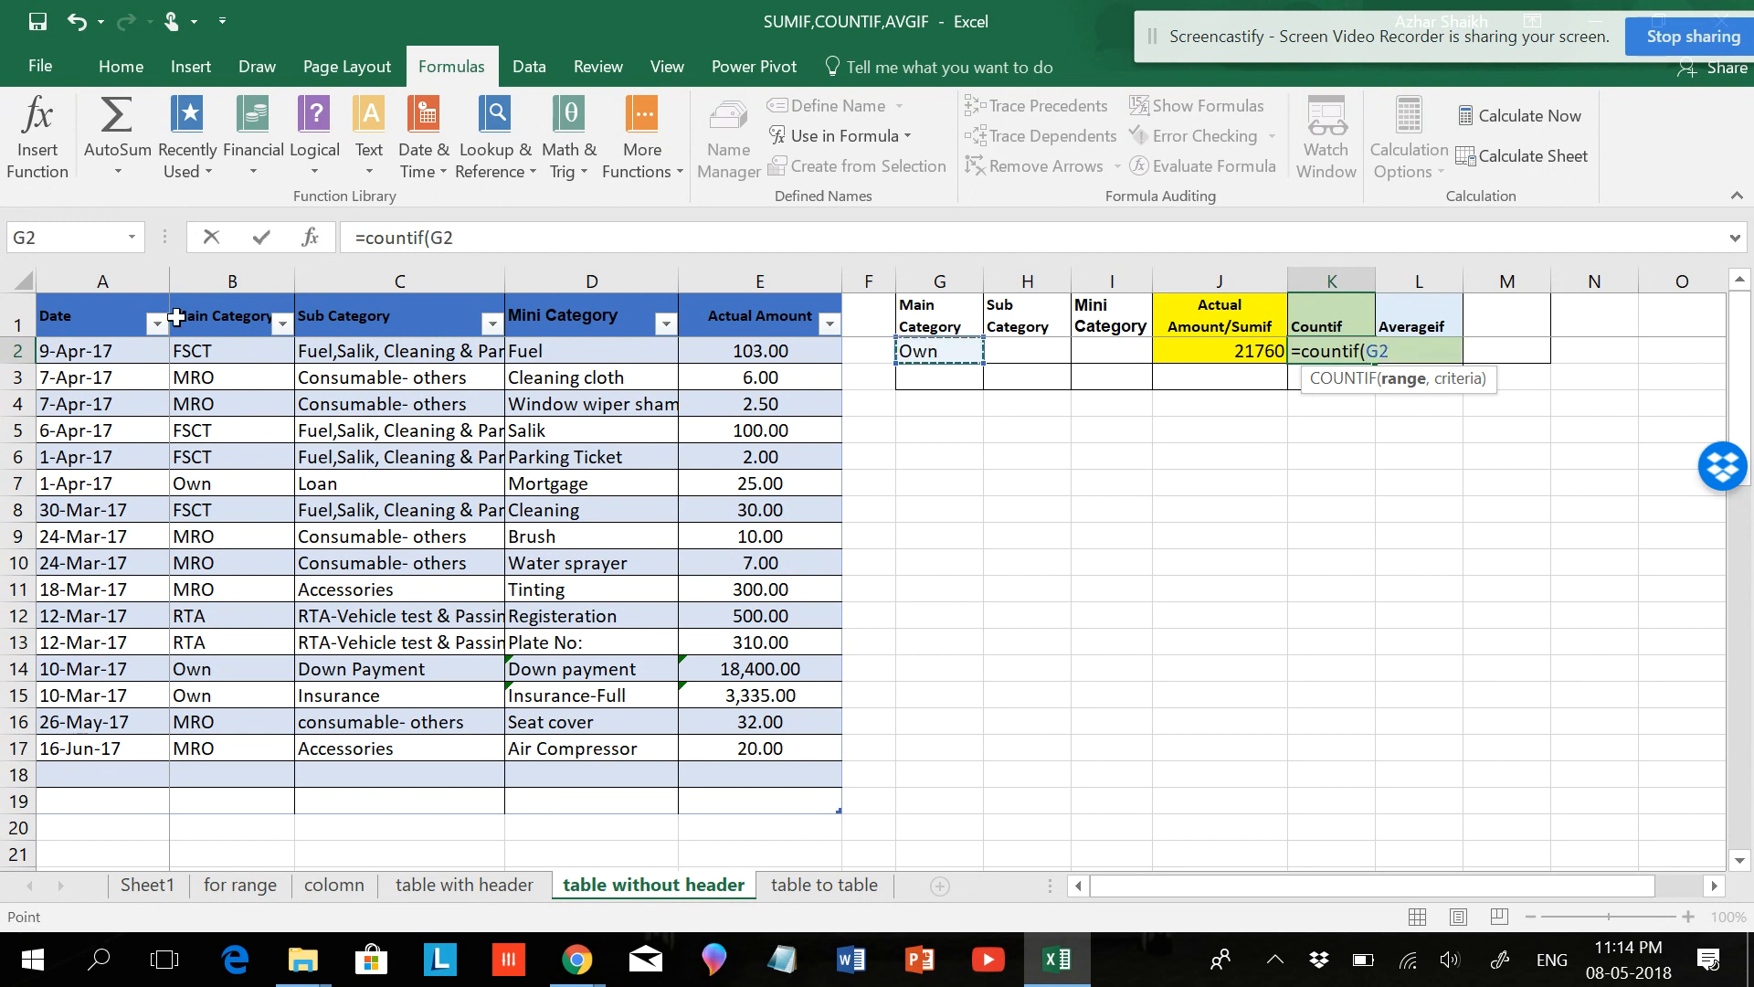
{"action": "left_click_drag", "start_coordinate": [205, 347], "coordinate": [202, 798]}
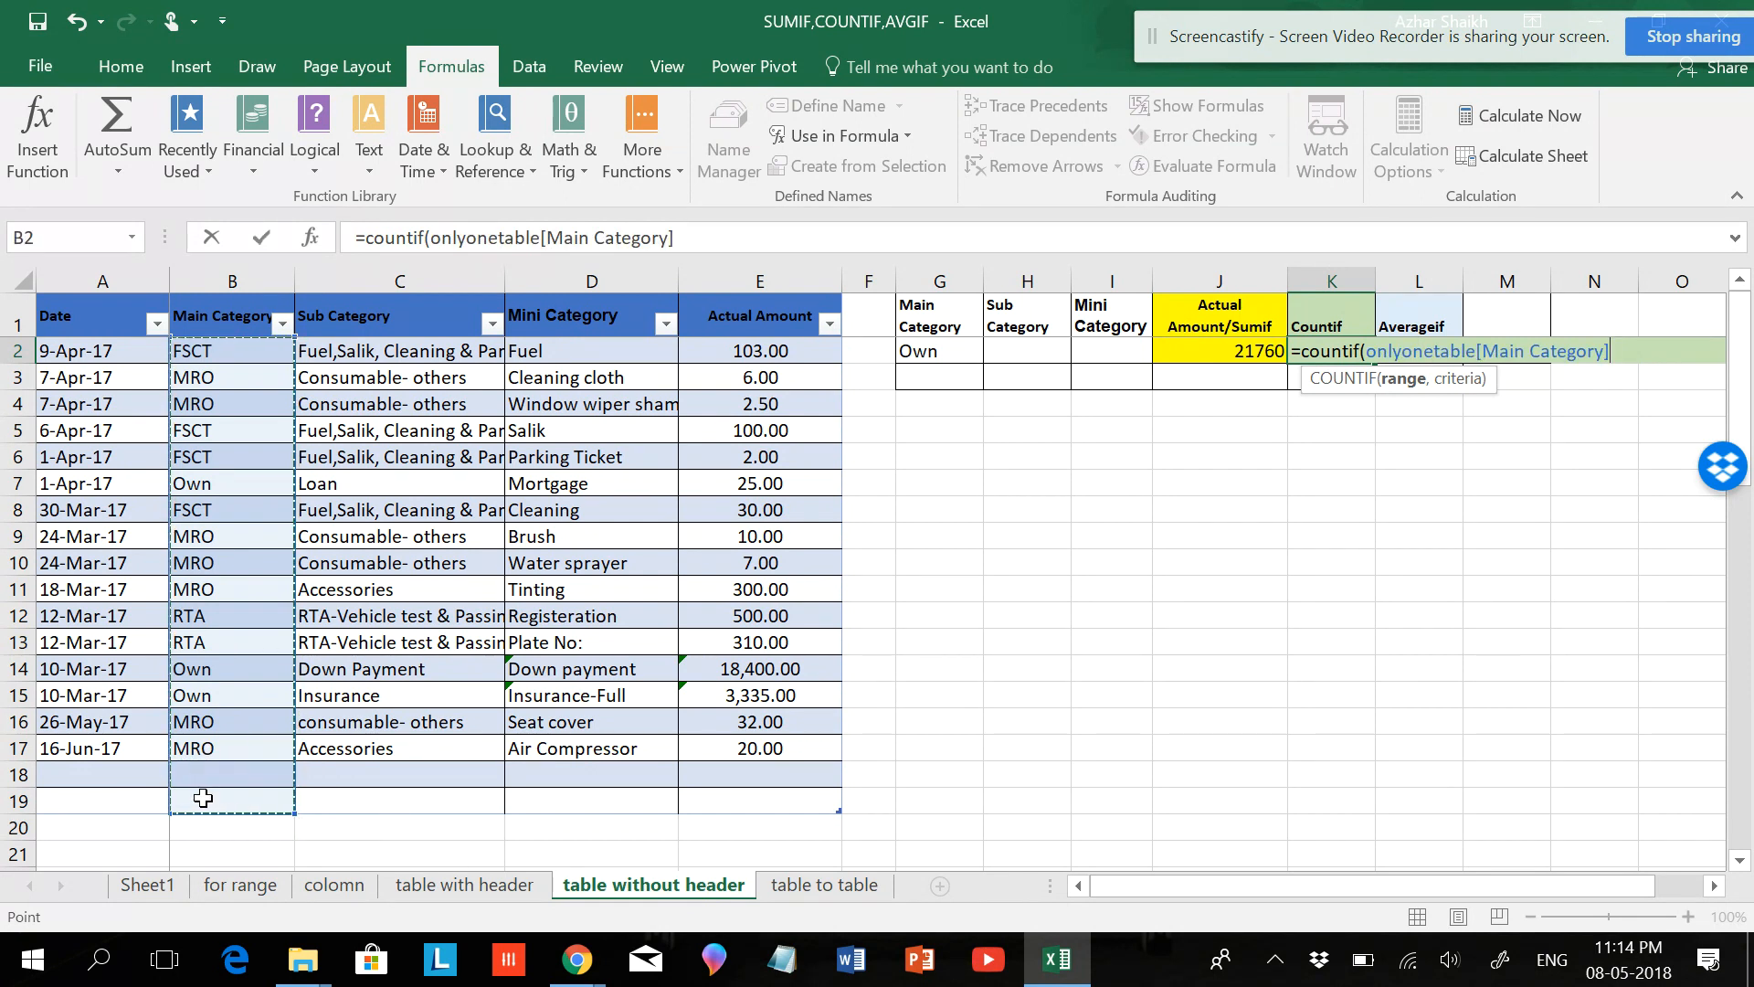
{"action": "type", "text": ","}
{"action": "left_click", "coordinate": [927, 357]}
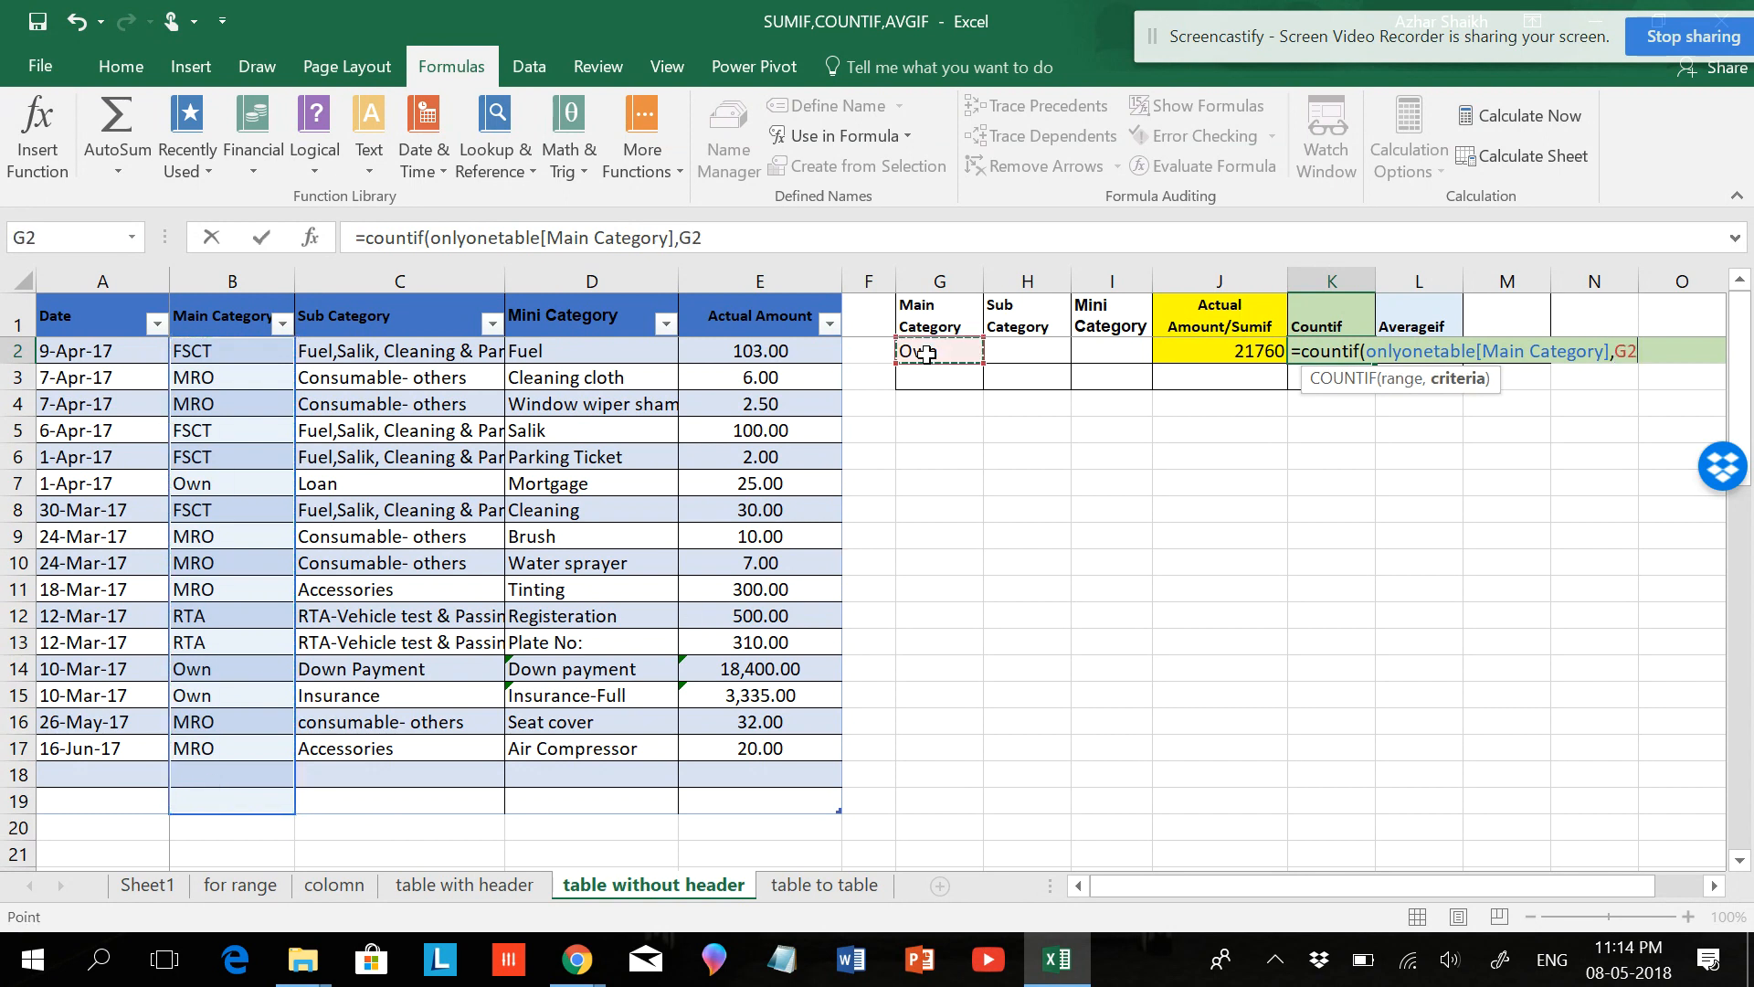
{"action": "type", "text": ")"}
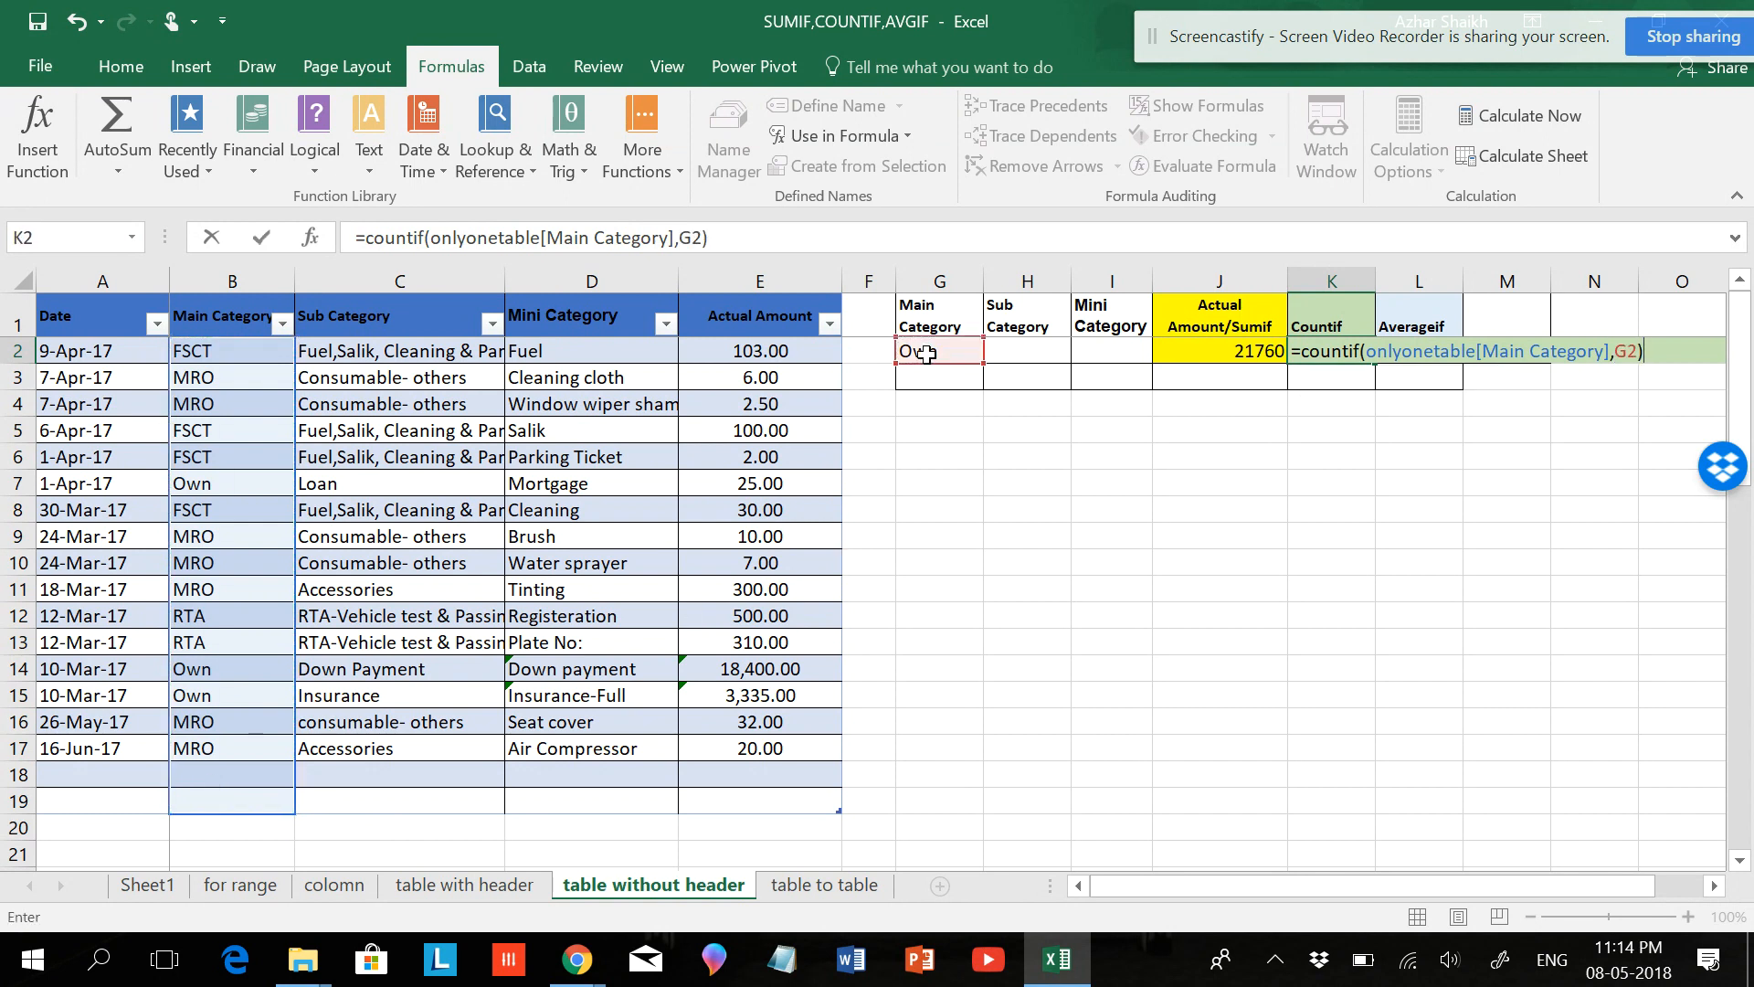
{"action": "key", "text": "Return"}
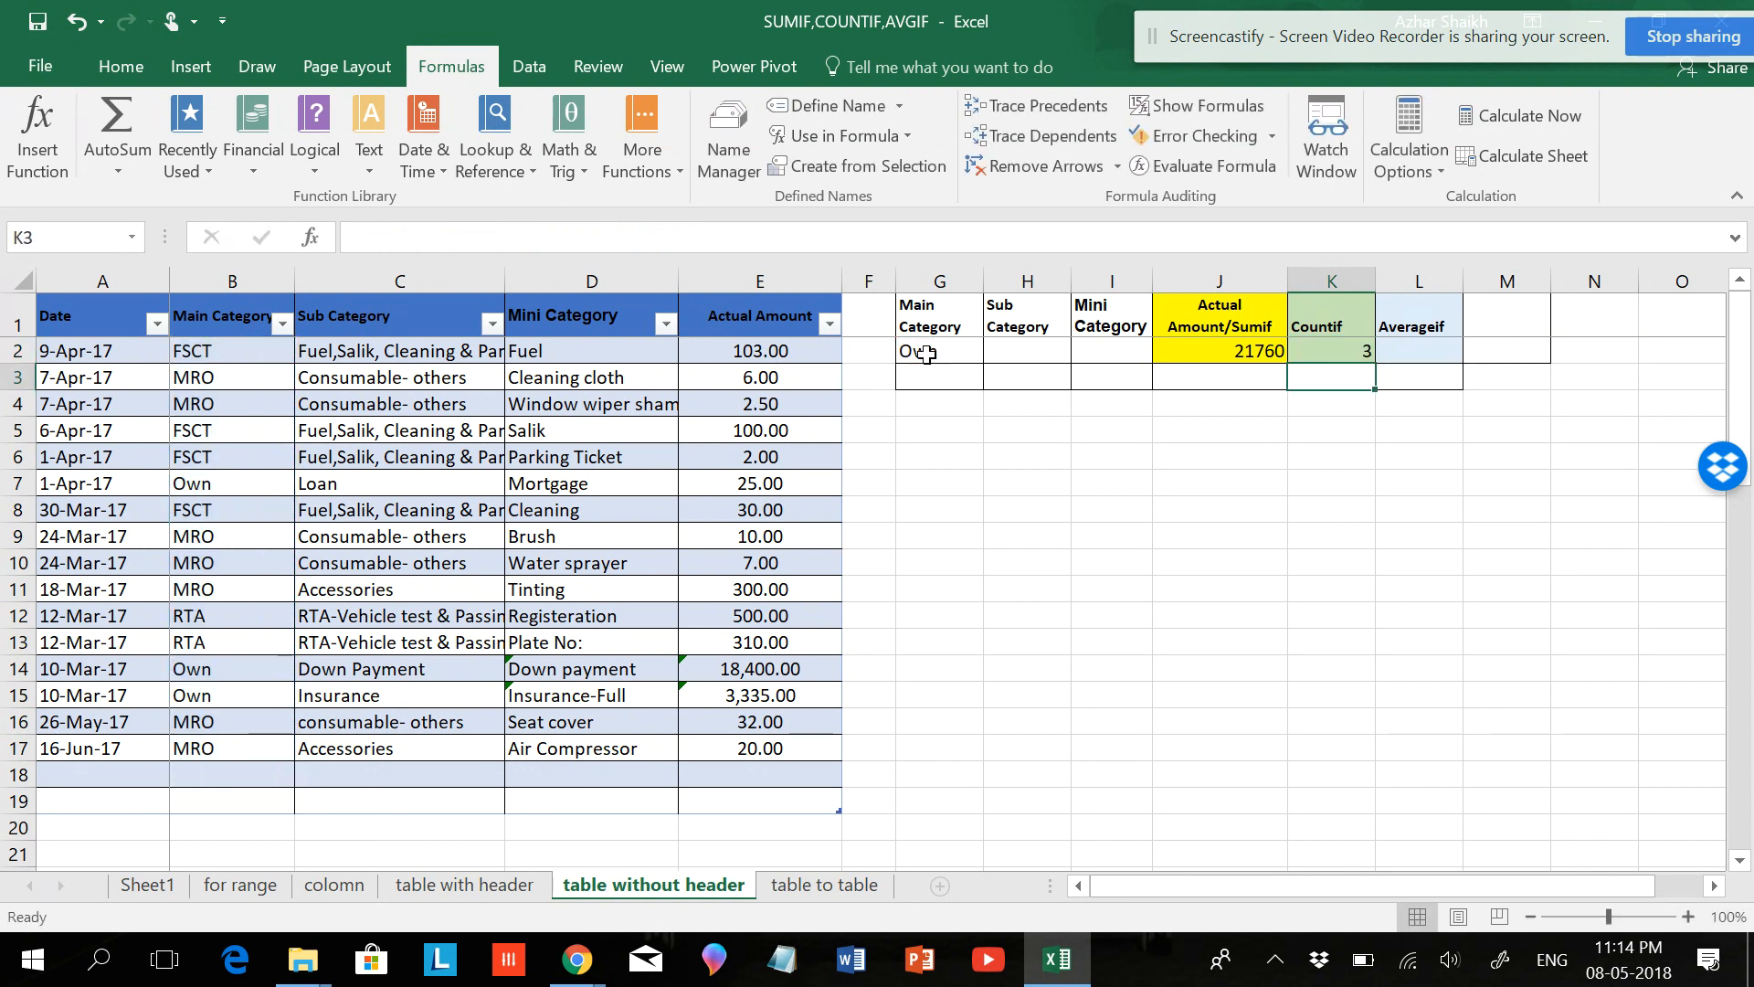
Step: On the "table to table" sheet, convert the summary range G1:L3 into a table with headers
{"action": "left_click", "coordinate": [1414, 349]}
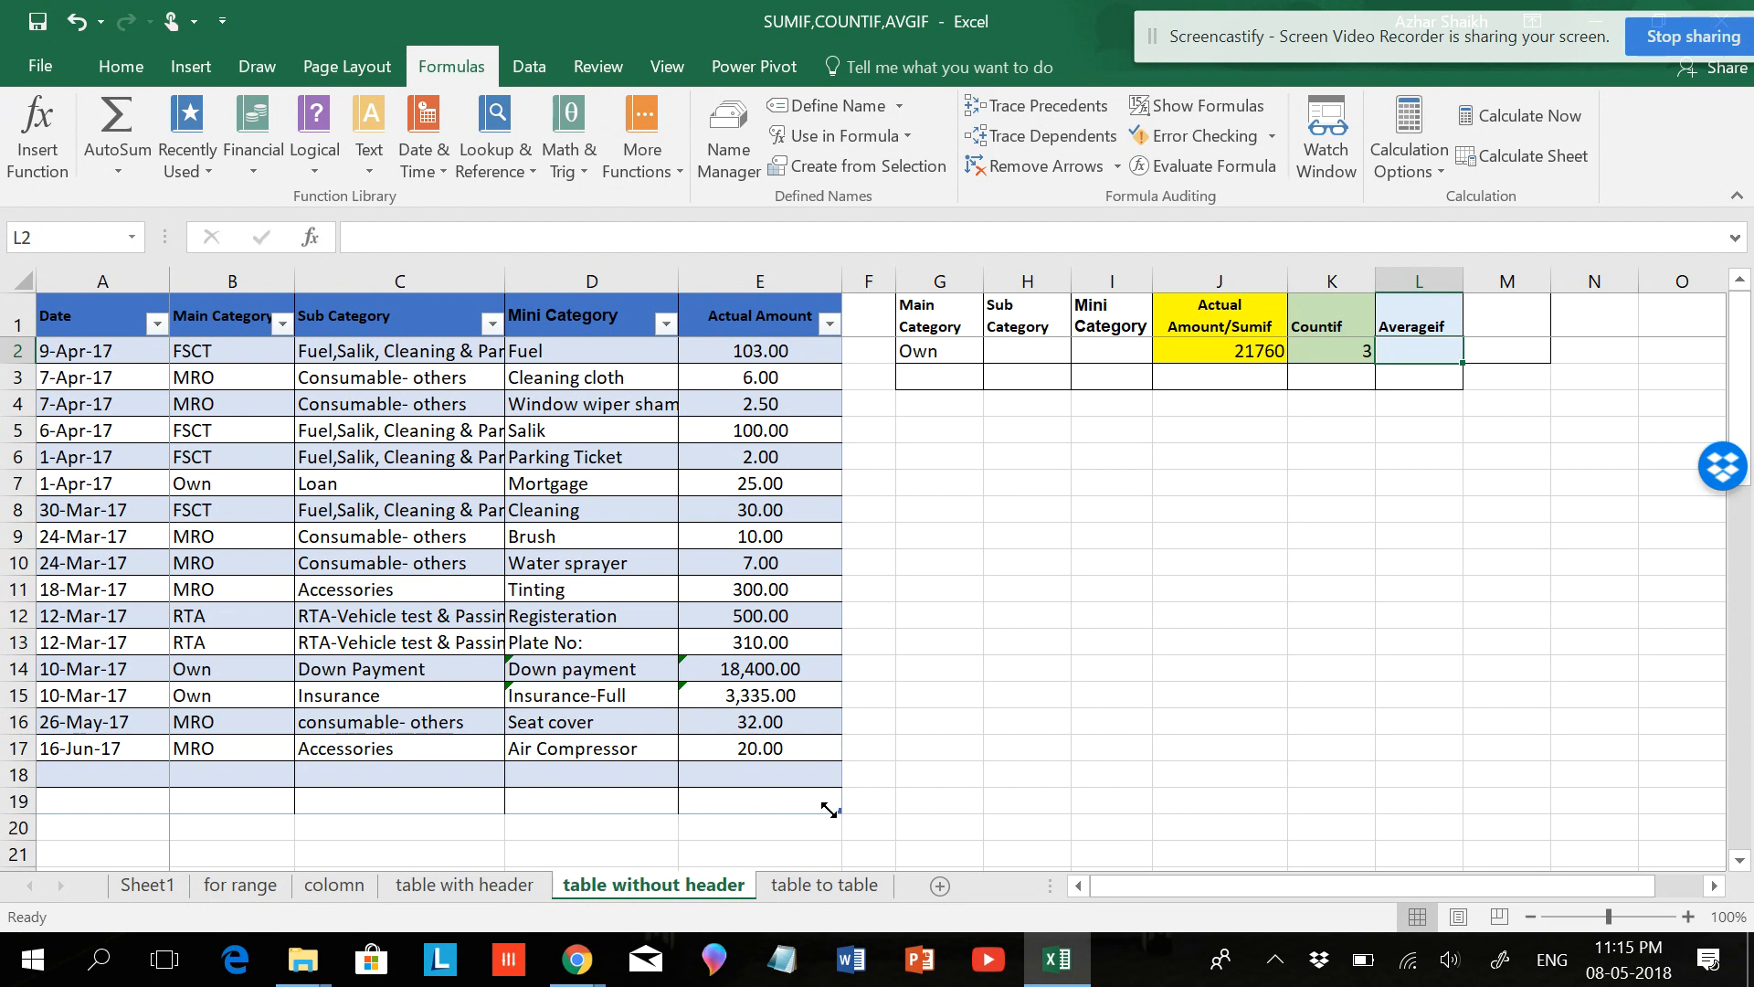
{"action": "left_click", "coordinate": [847, 887]}
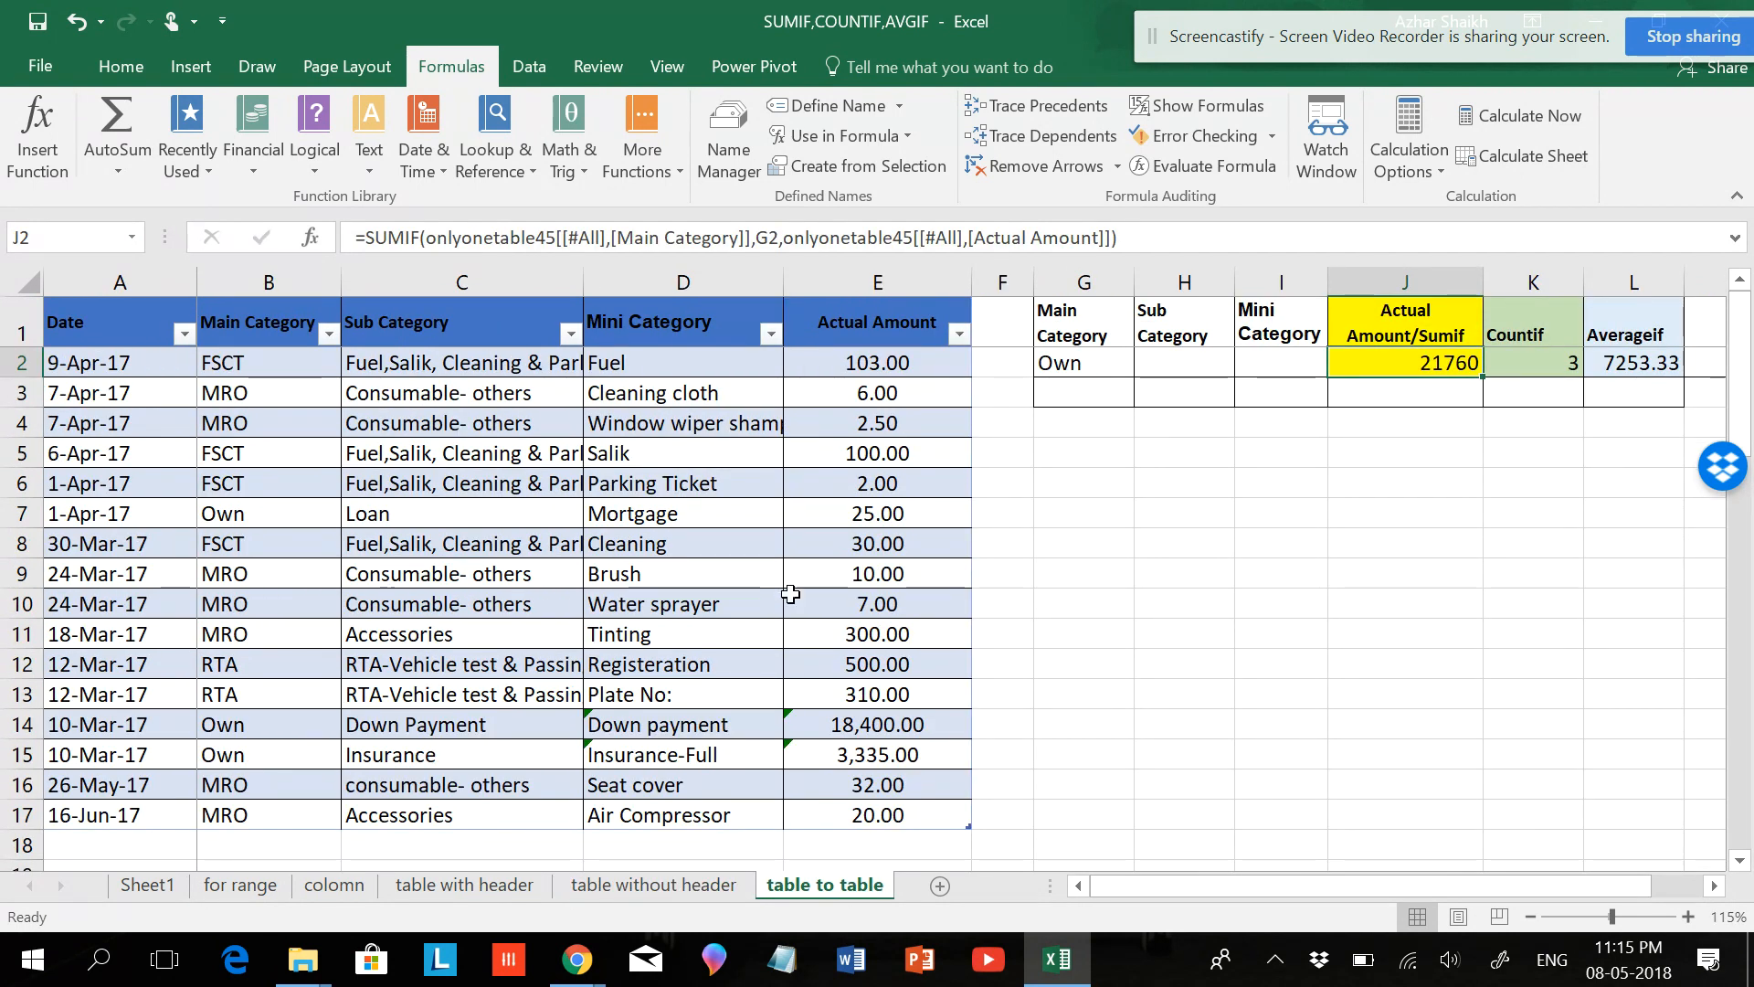
{"action": "left_click_drag", "start_coordinate": [1087, 334], "coordinate": [1636, 395]}
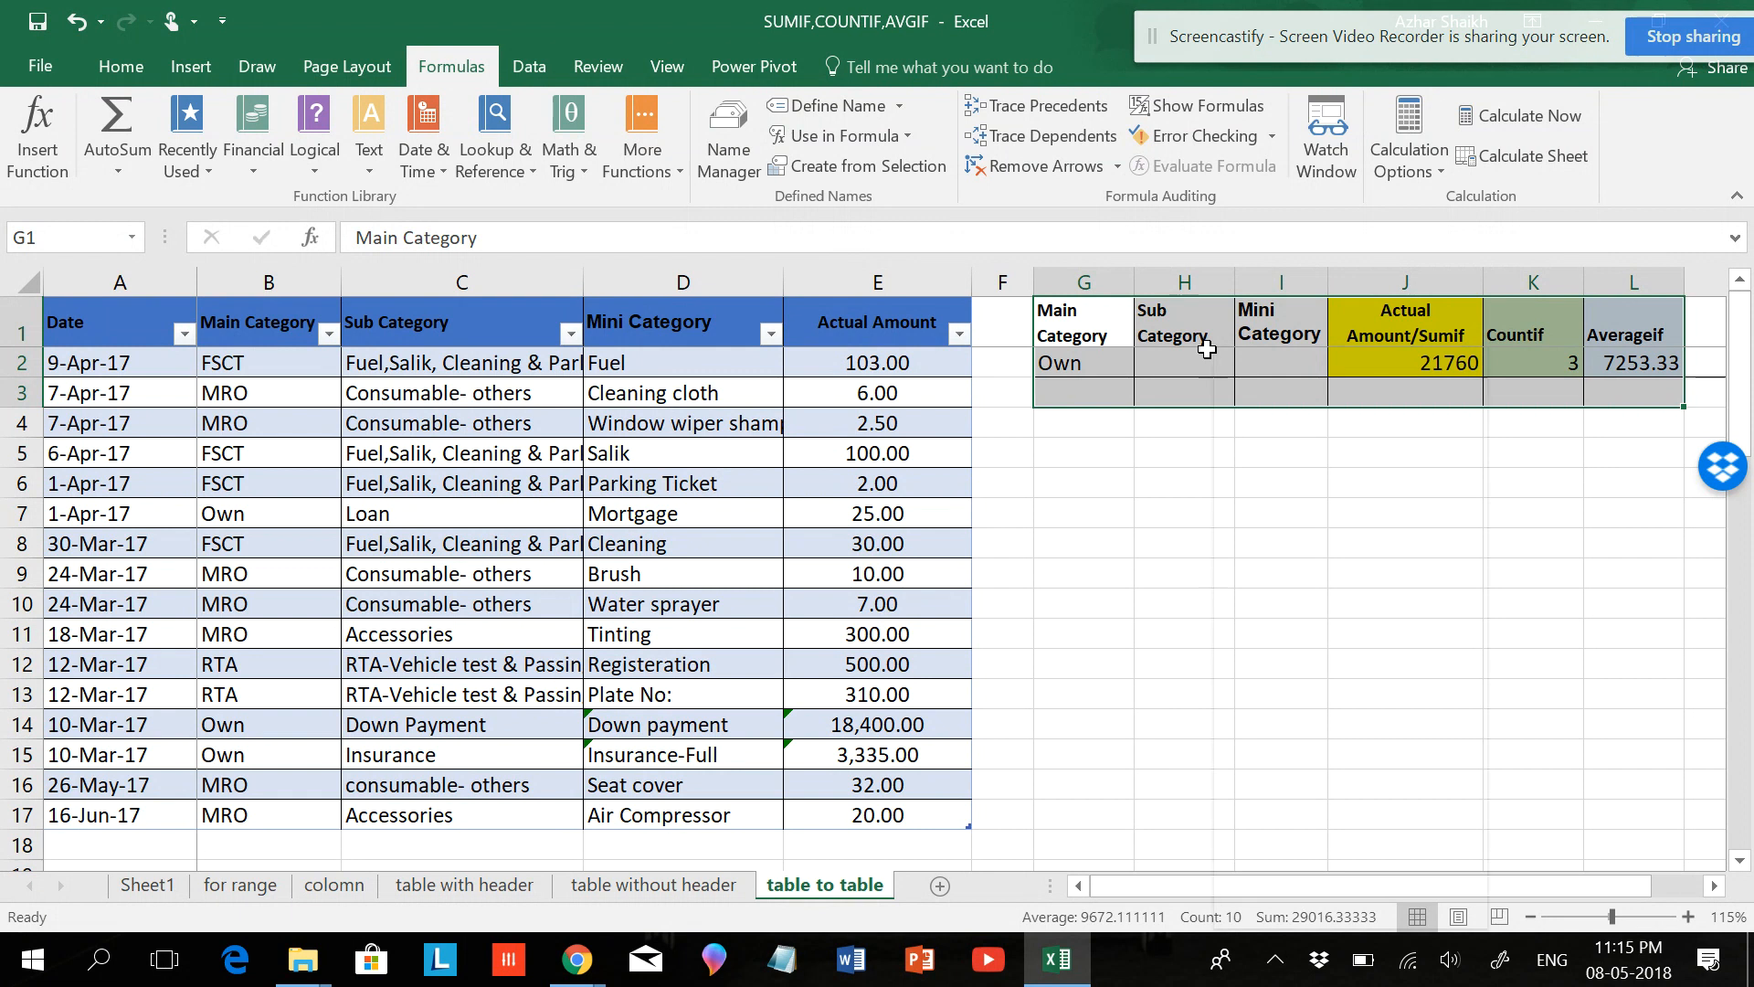
{"action": "right_click", "coordinate": [1220, 377]}
{"action": "left_click", "coordinate": [1335, 675]}
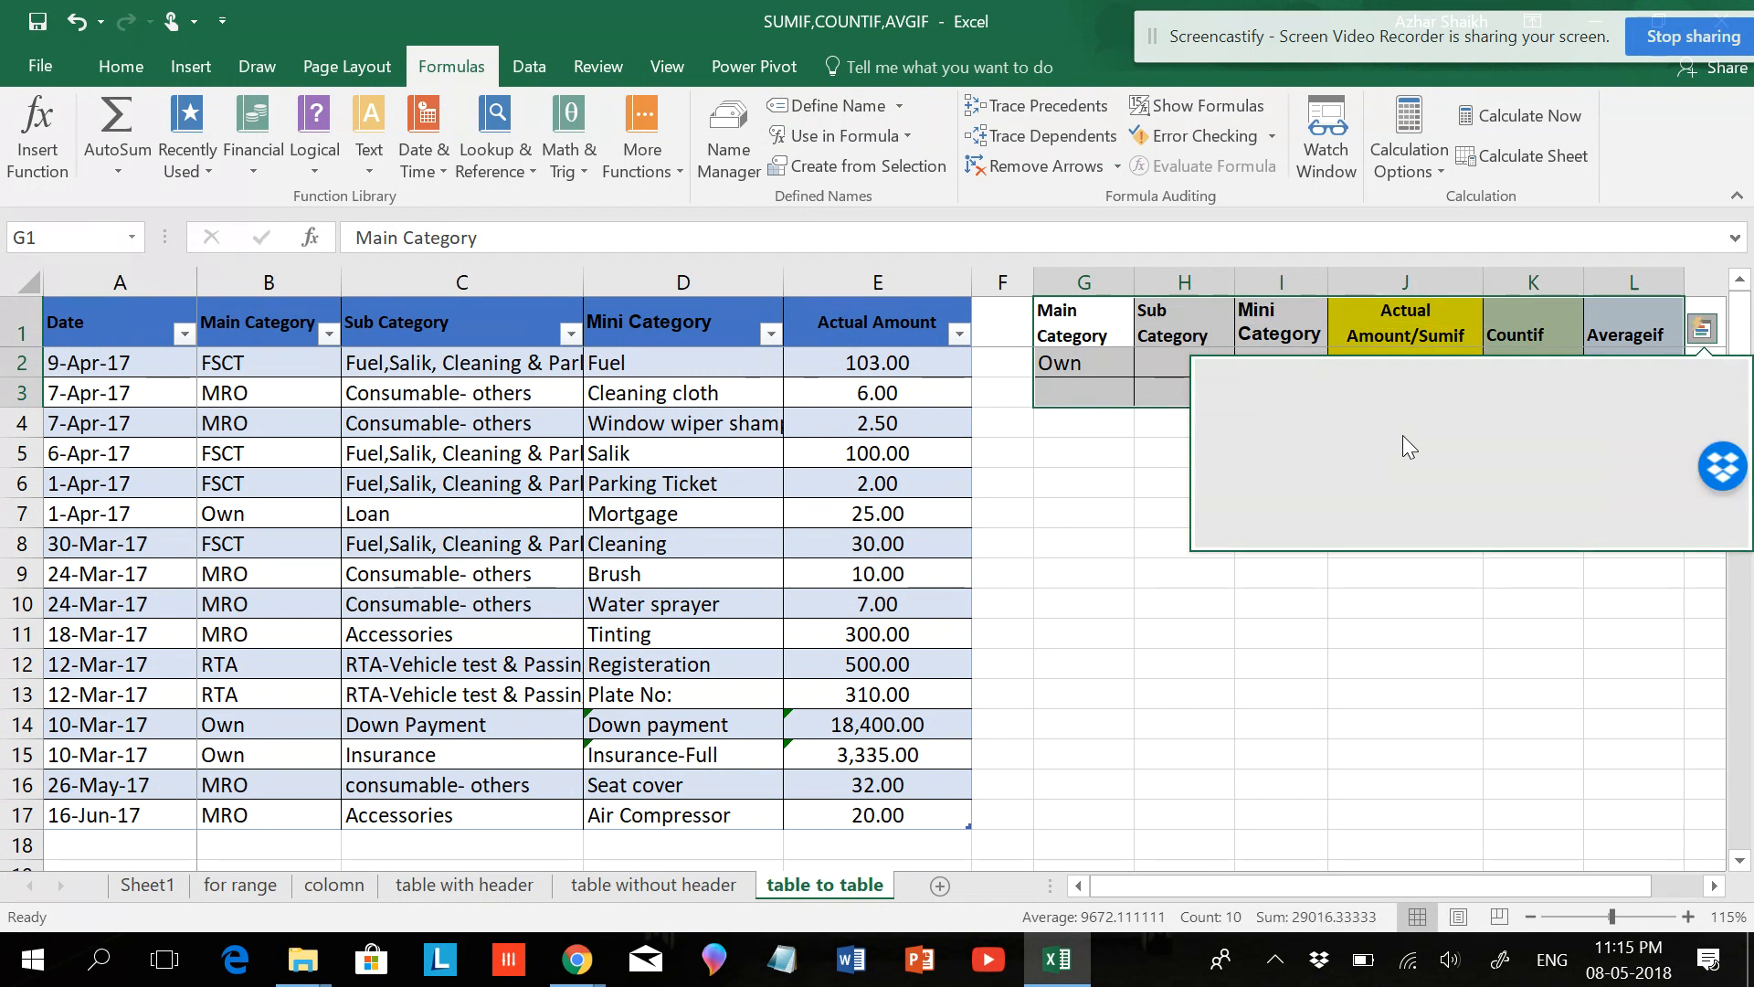
{"action": "left_click", "coordinate": [1362, 315]}
{"action": "left_click_drag", "start_coordinate": [1107, 320], "coordinate": [1608, 397]}
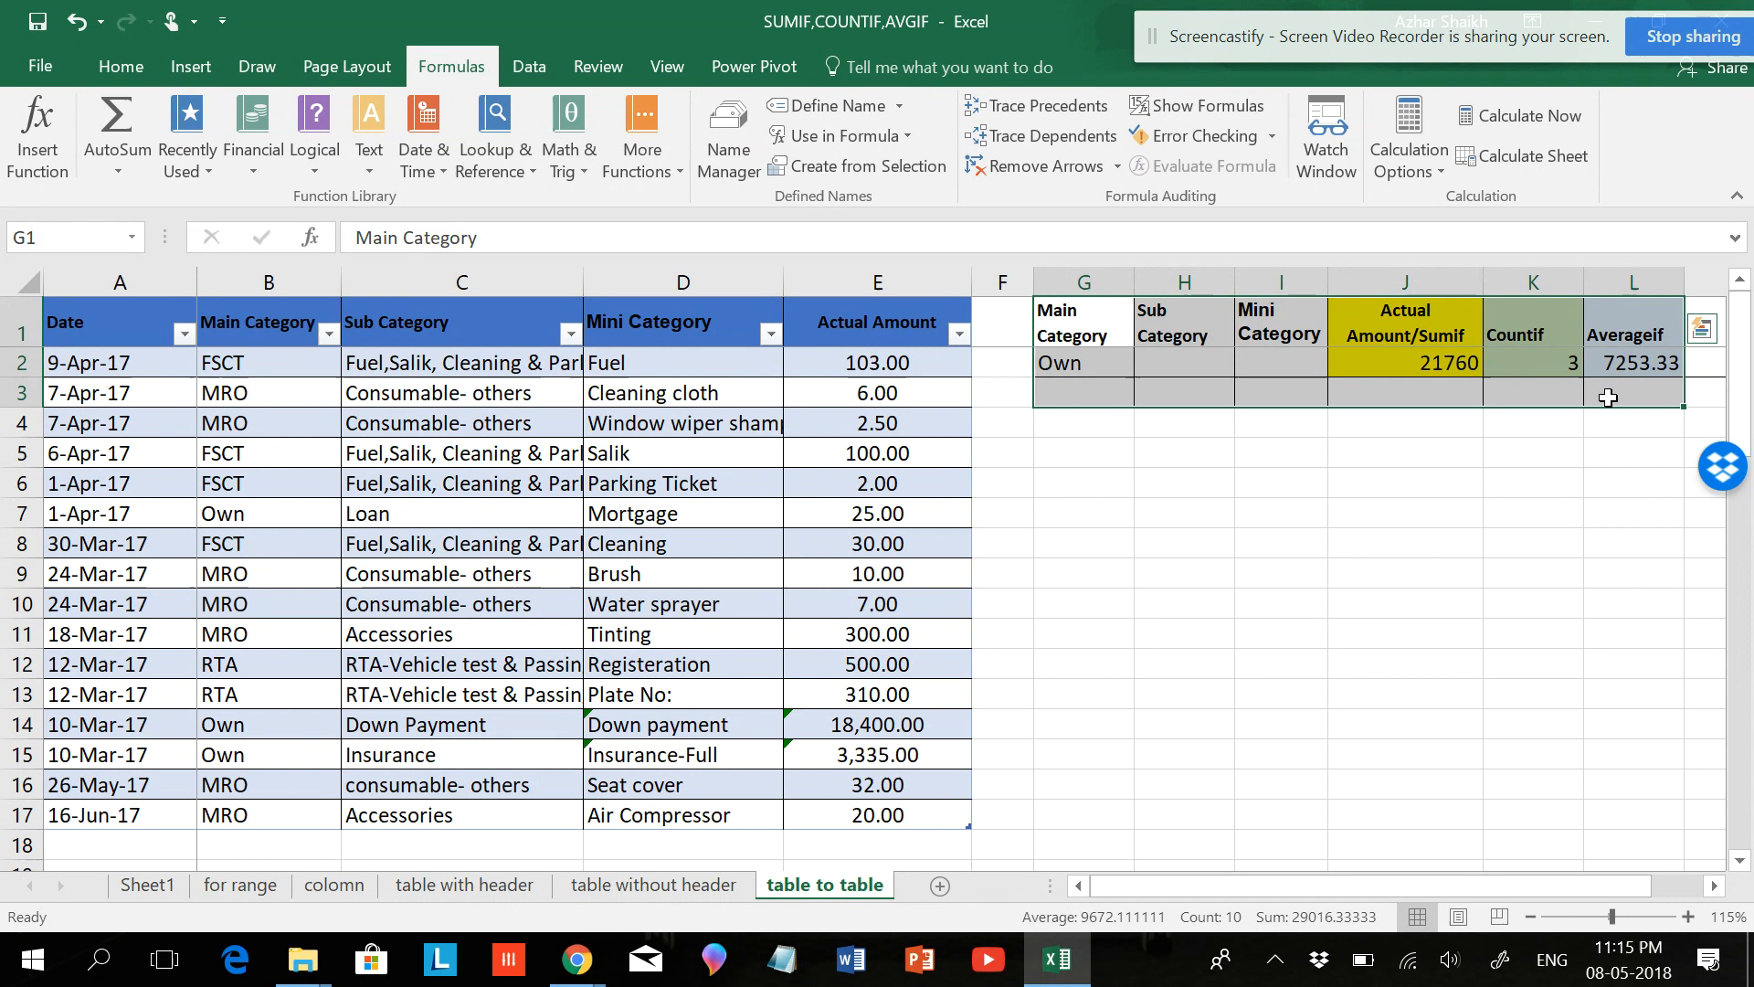
{"action": "key", "text": "ctrl+t"}
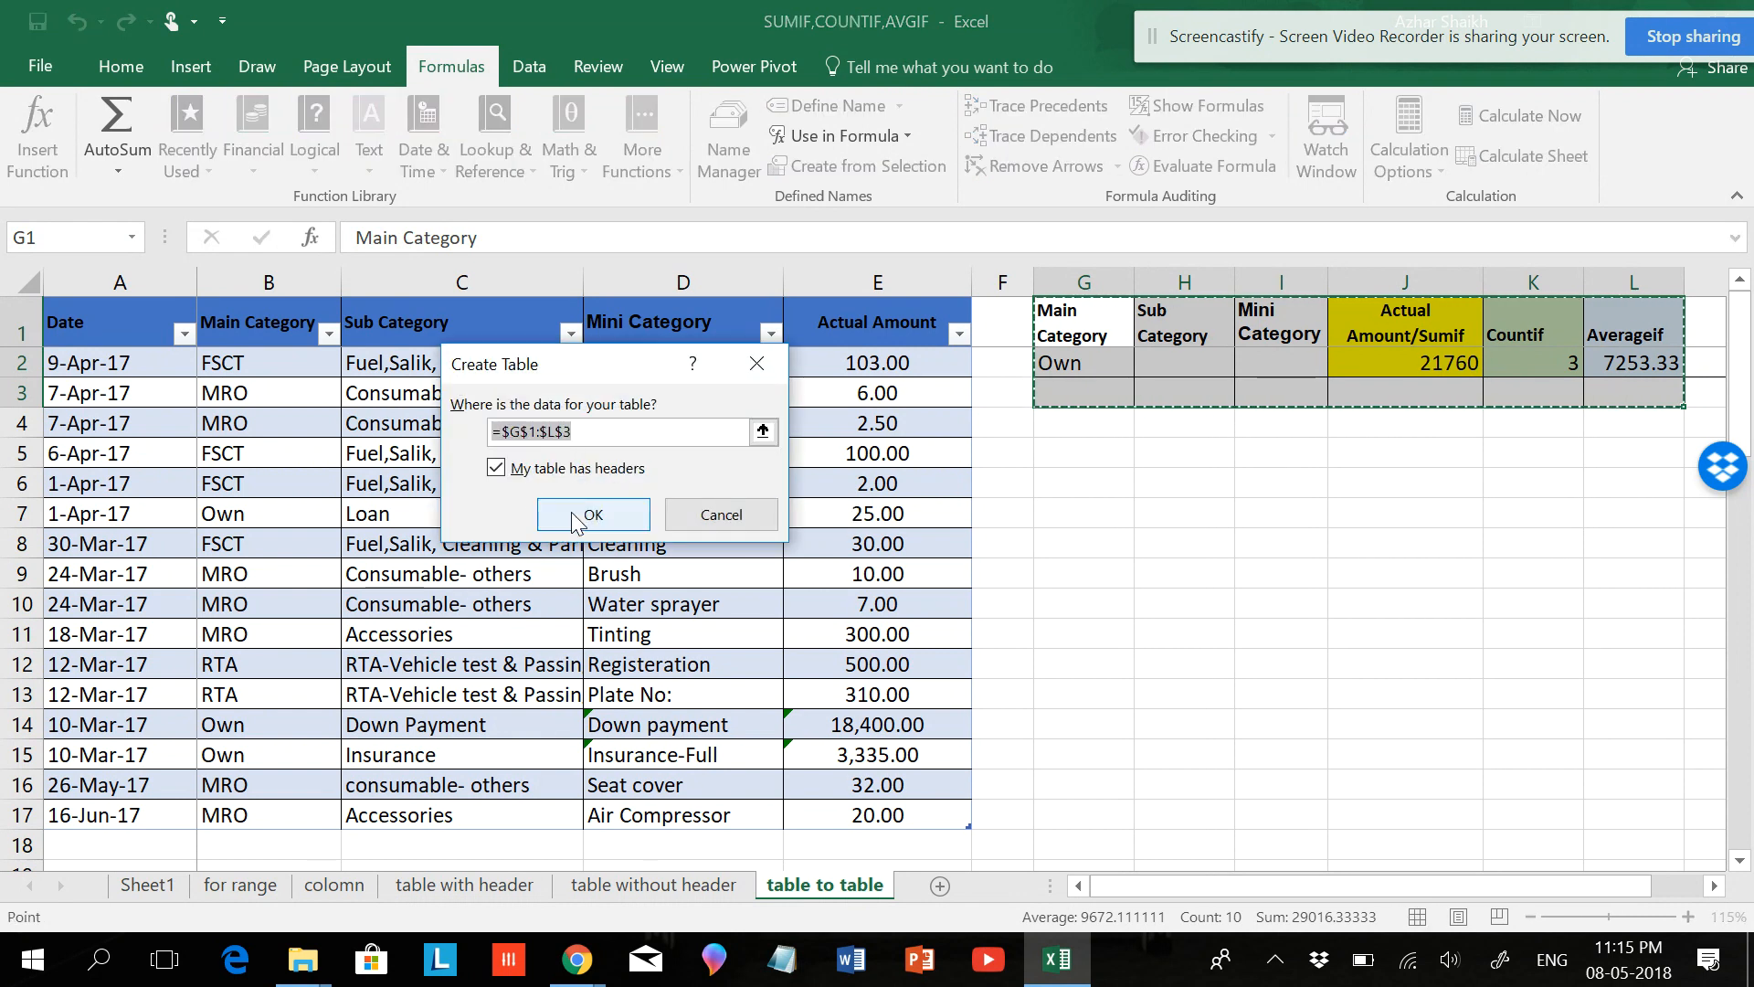
{"action": "left_click", "coordinate": [592, 514]}
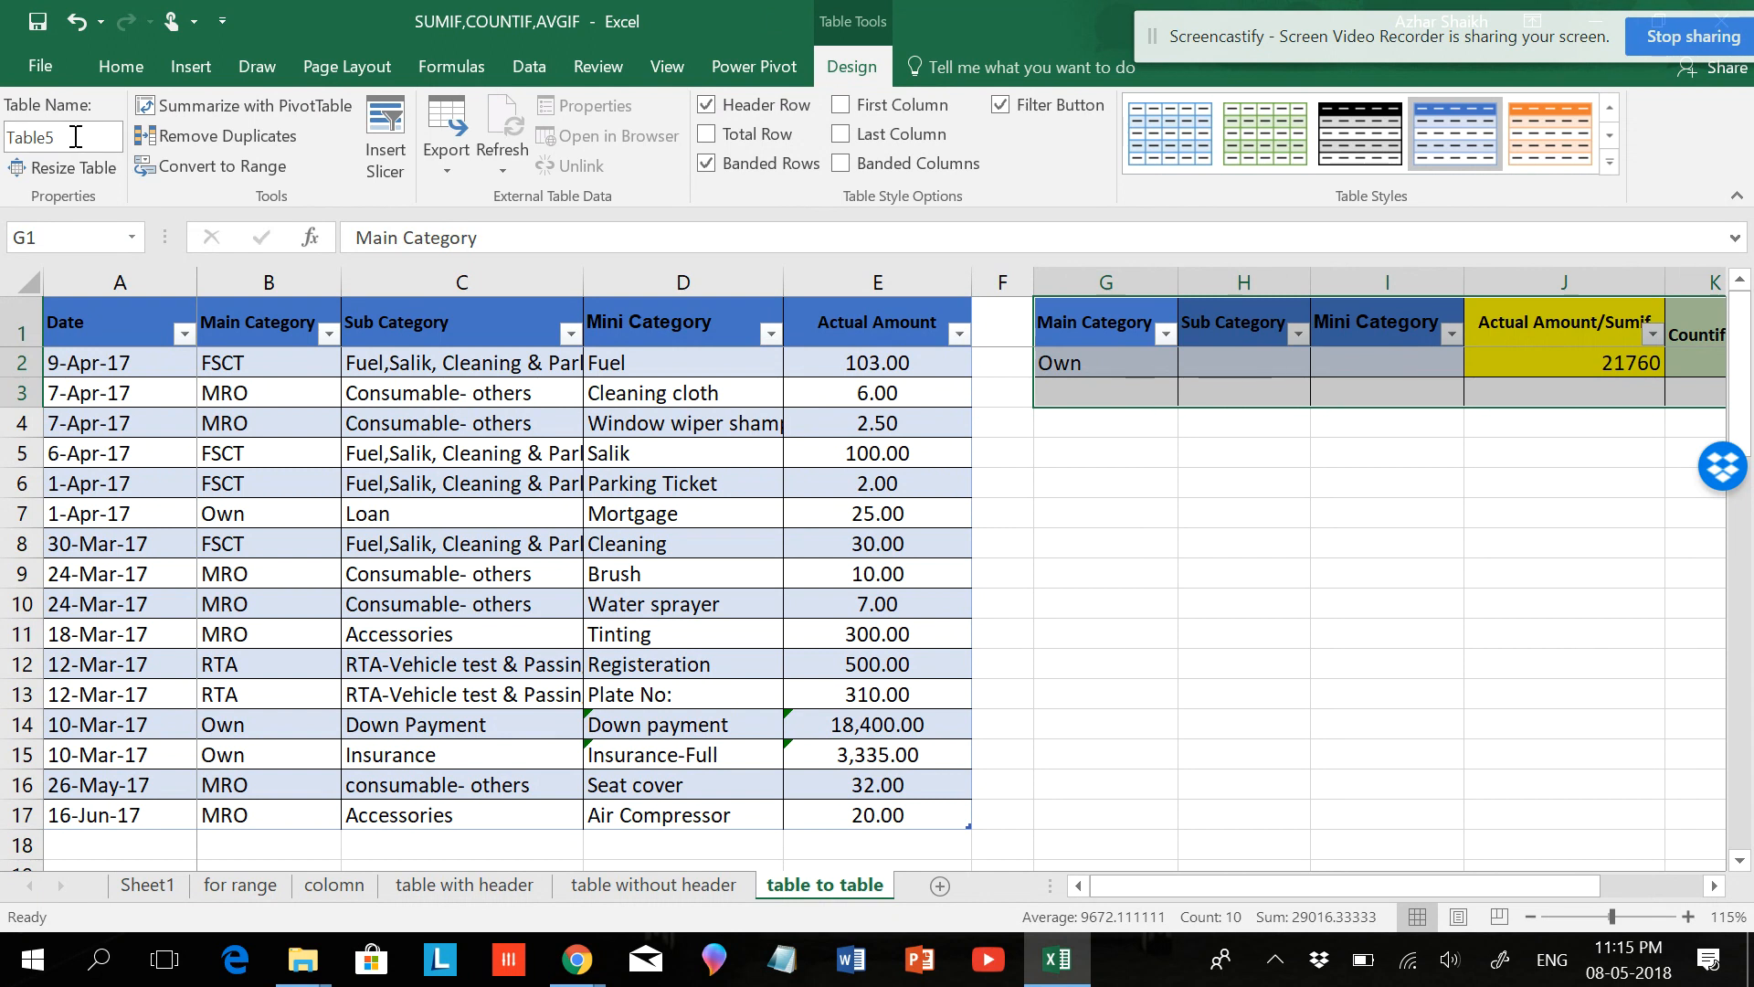
Step: Clear the SUMIF, COUNTIF and AVERAGEIF formulas from J2, K2 and L2 of the summary table
{"action": "left_click", "coordinate": [1597, 363]}
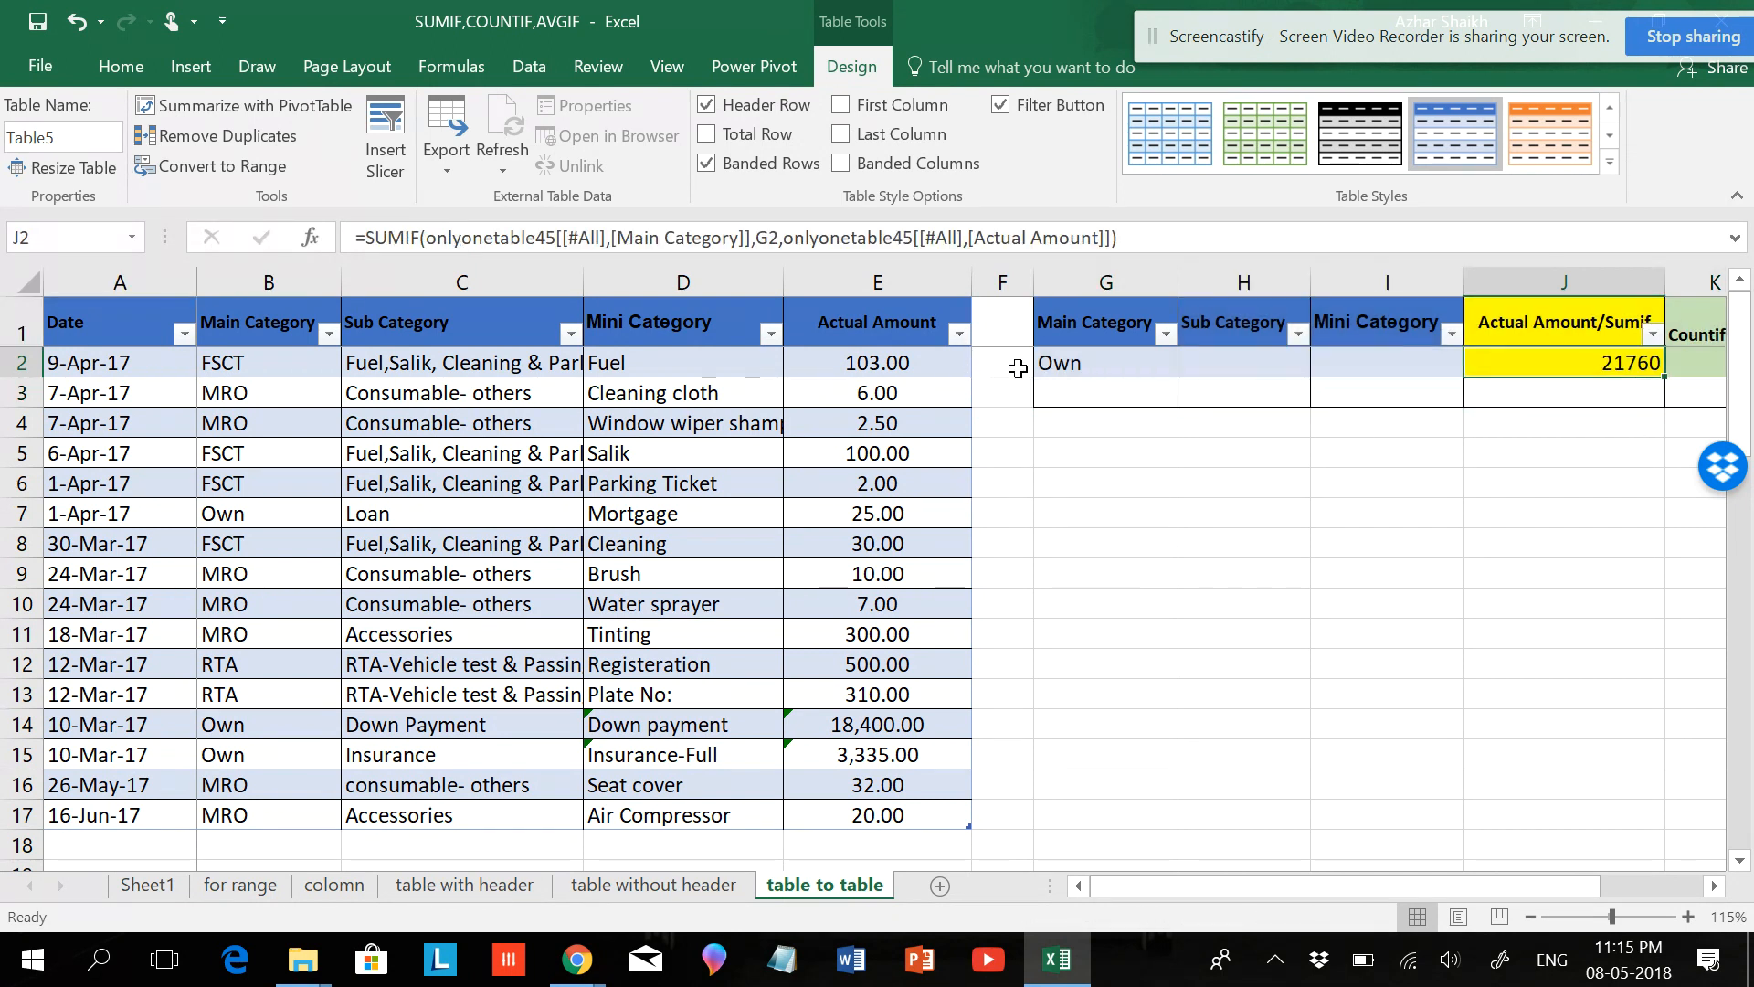
{"action": "key", "text": "Delete"}
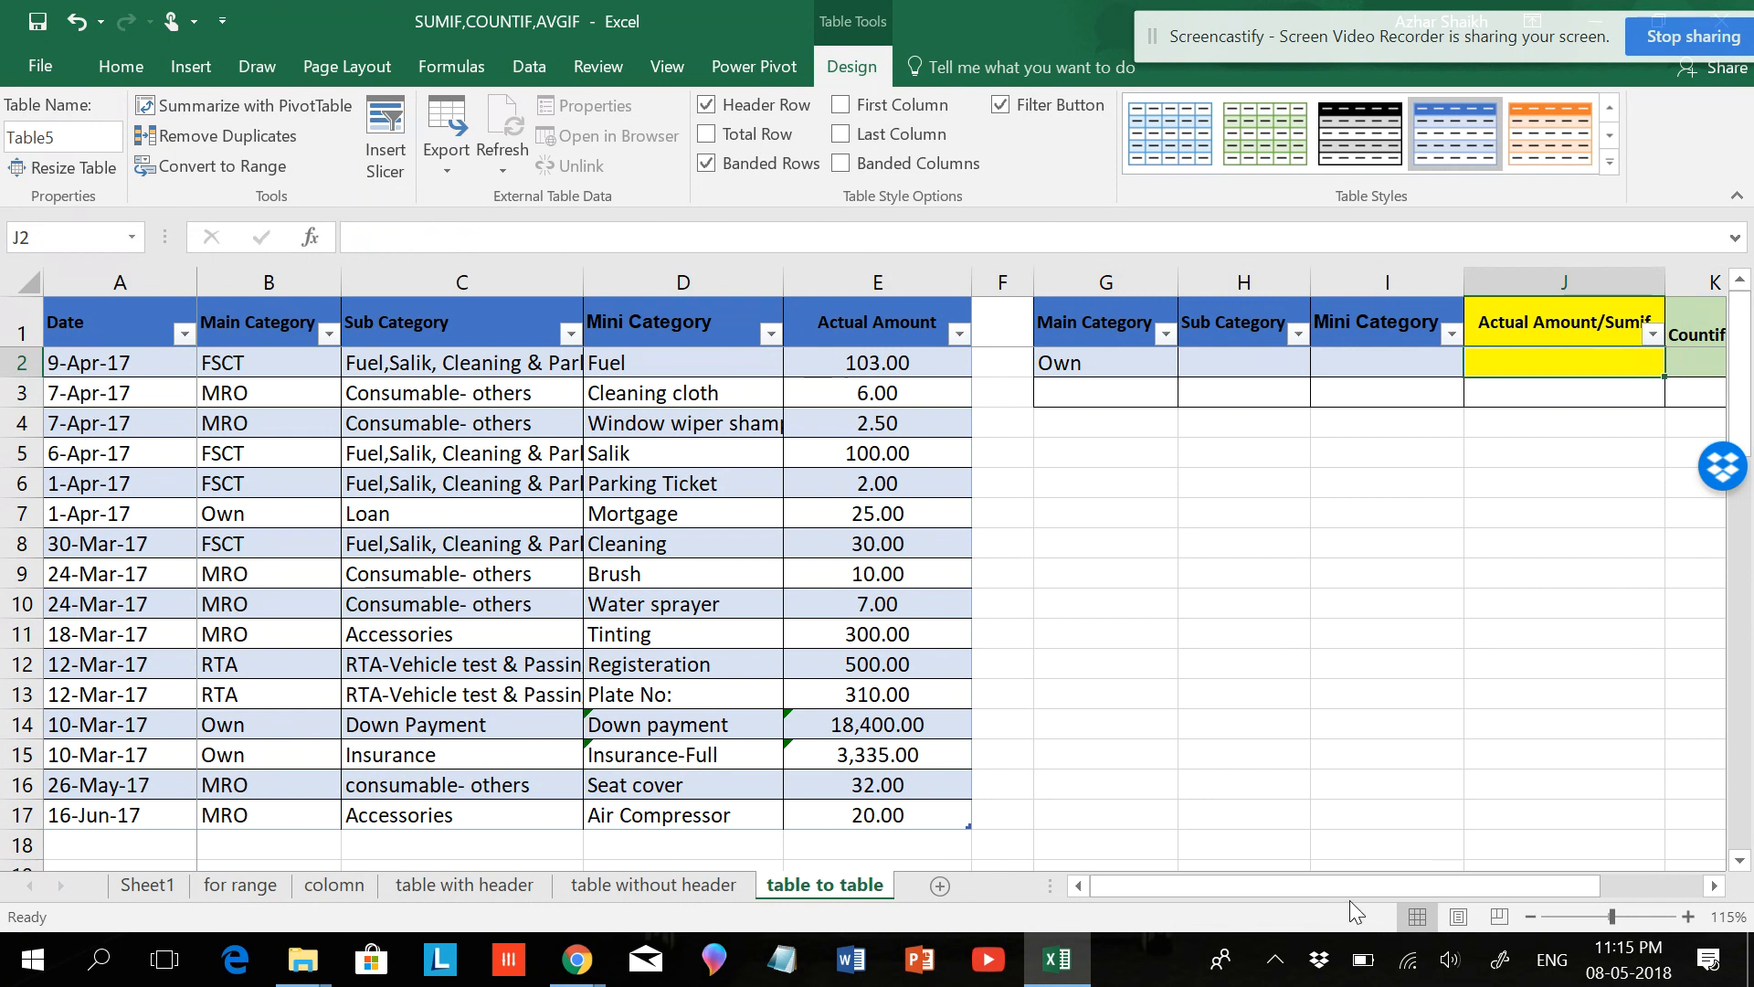
{"action": "left_click_drag", "start_coordinate": [1377, 884], "coordinate": [1428, 882]}
{"action": "left_click_drag", "start_coordinate": [1574, 363], "coordinate": [1663, 362]}
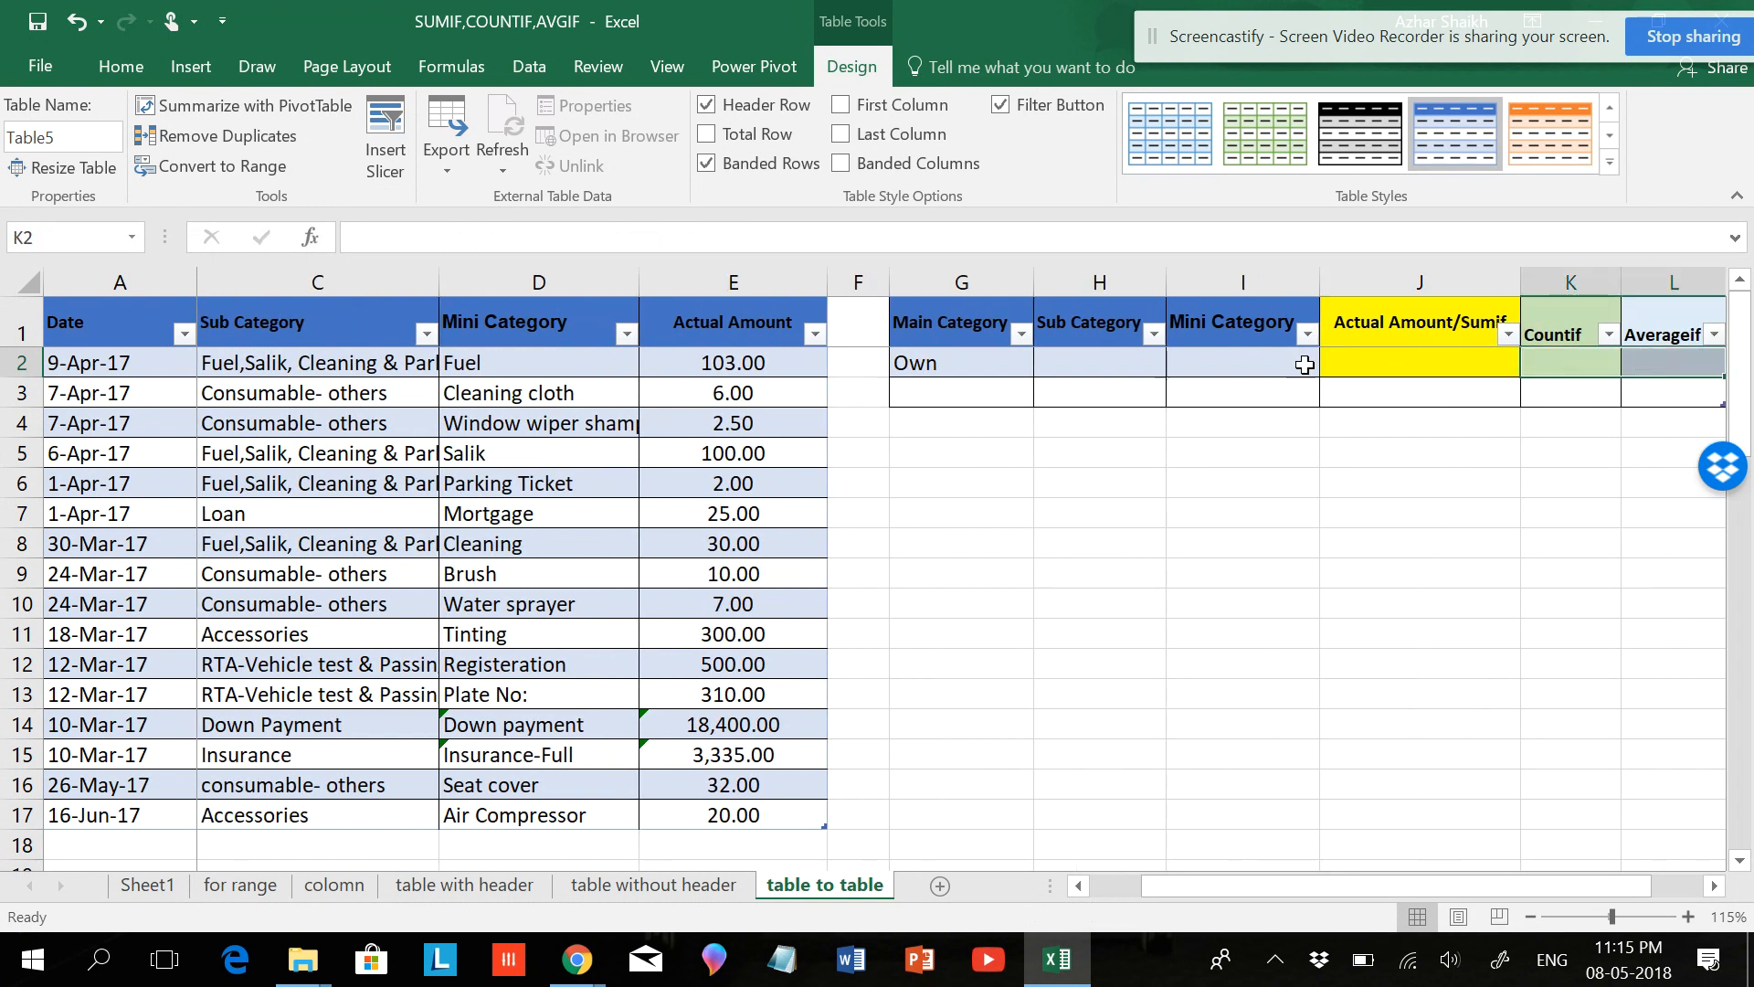
{"action": "left_click", "coordinate": [1360, 363]}
{"action": "type", "text": "=s"}
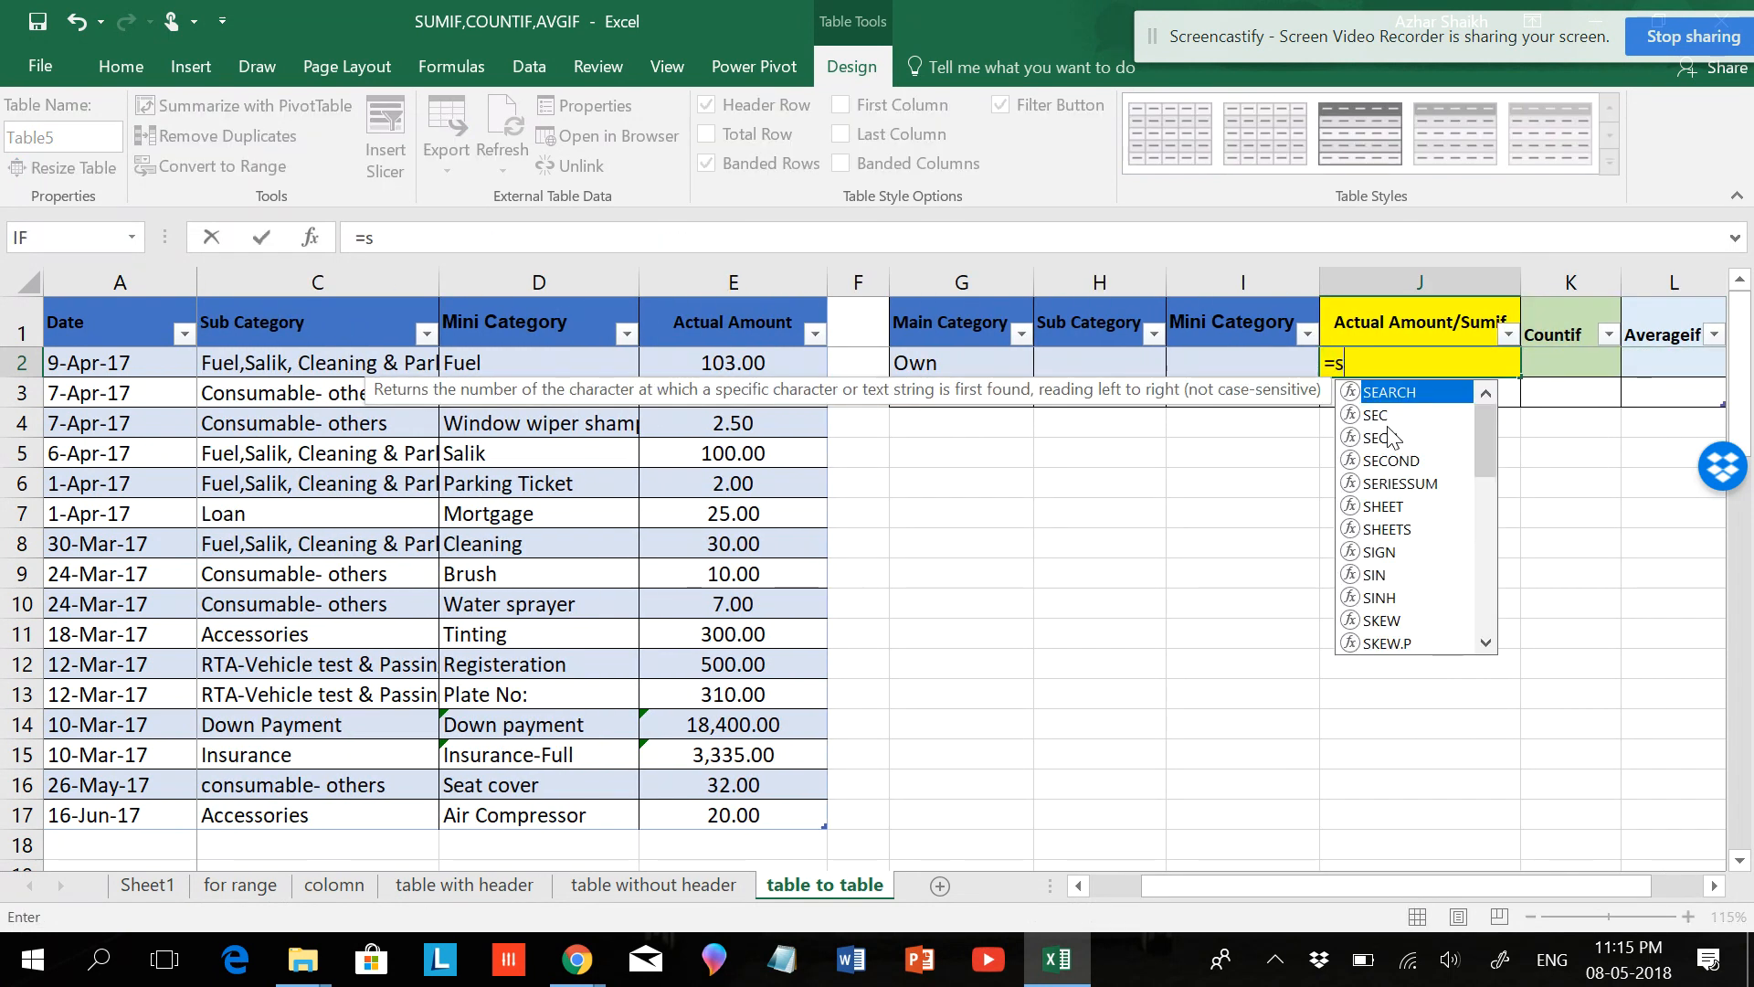
{"action": "type", "text": "umif"}
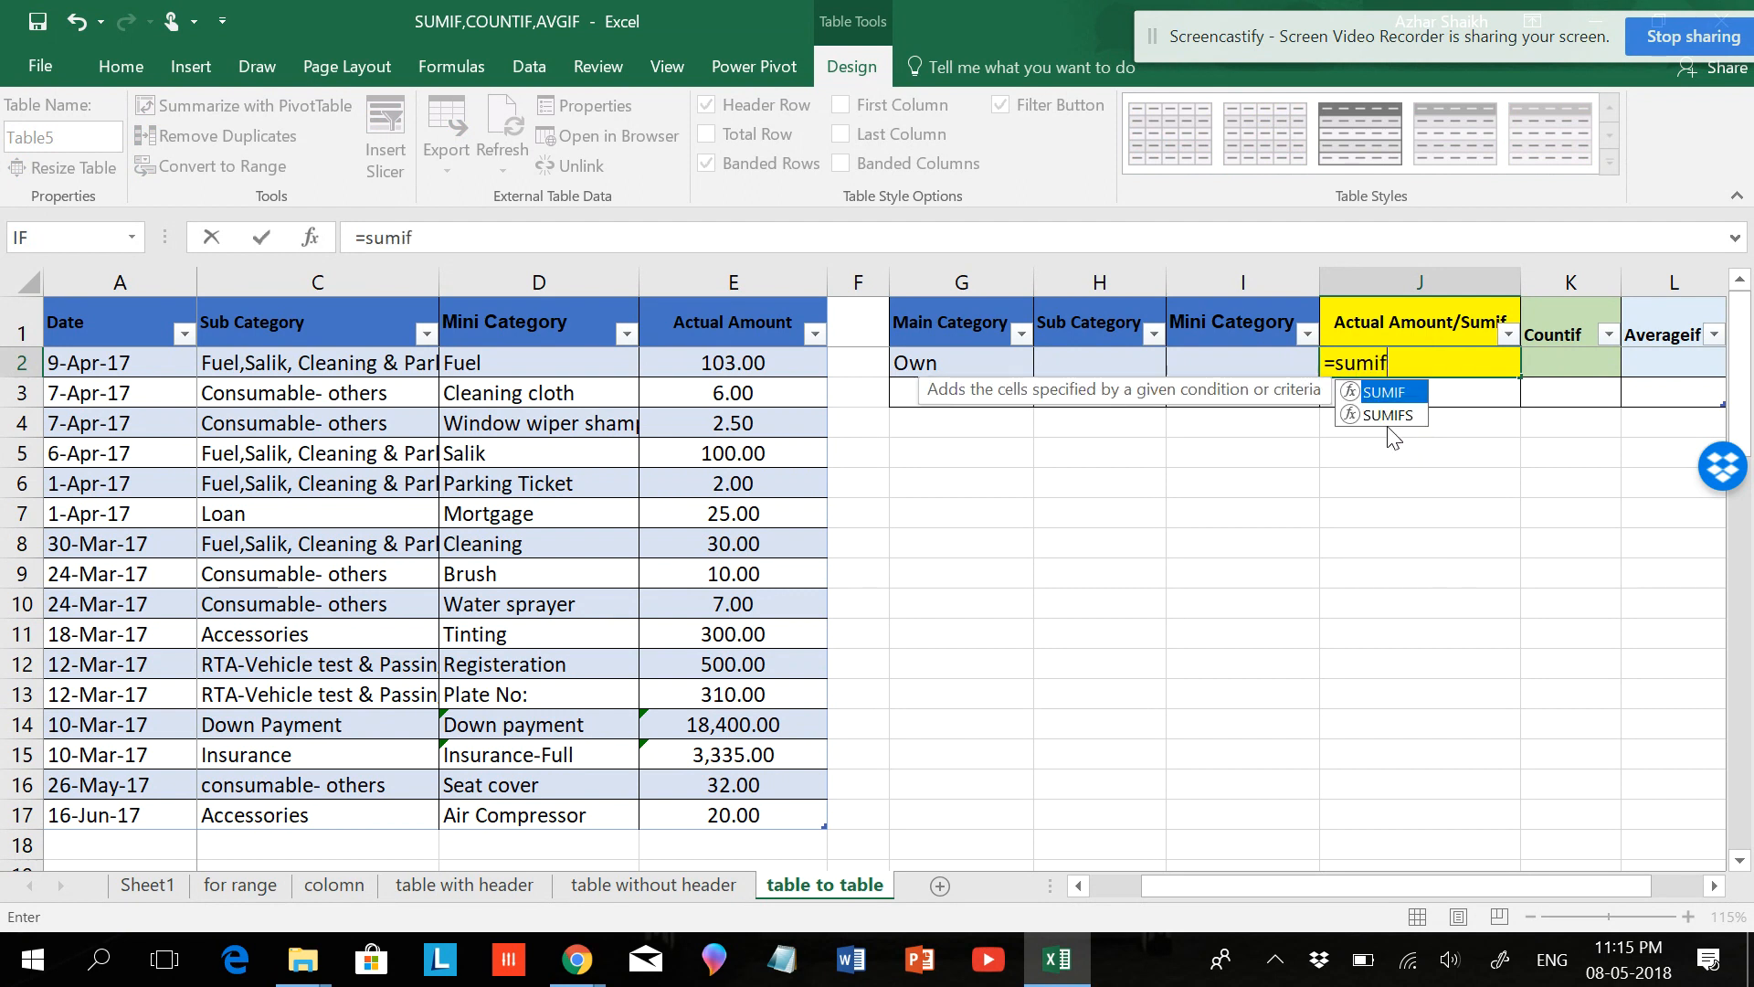
{"action": "type", "text": "("}
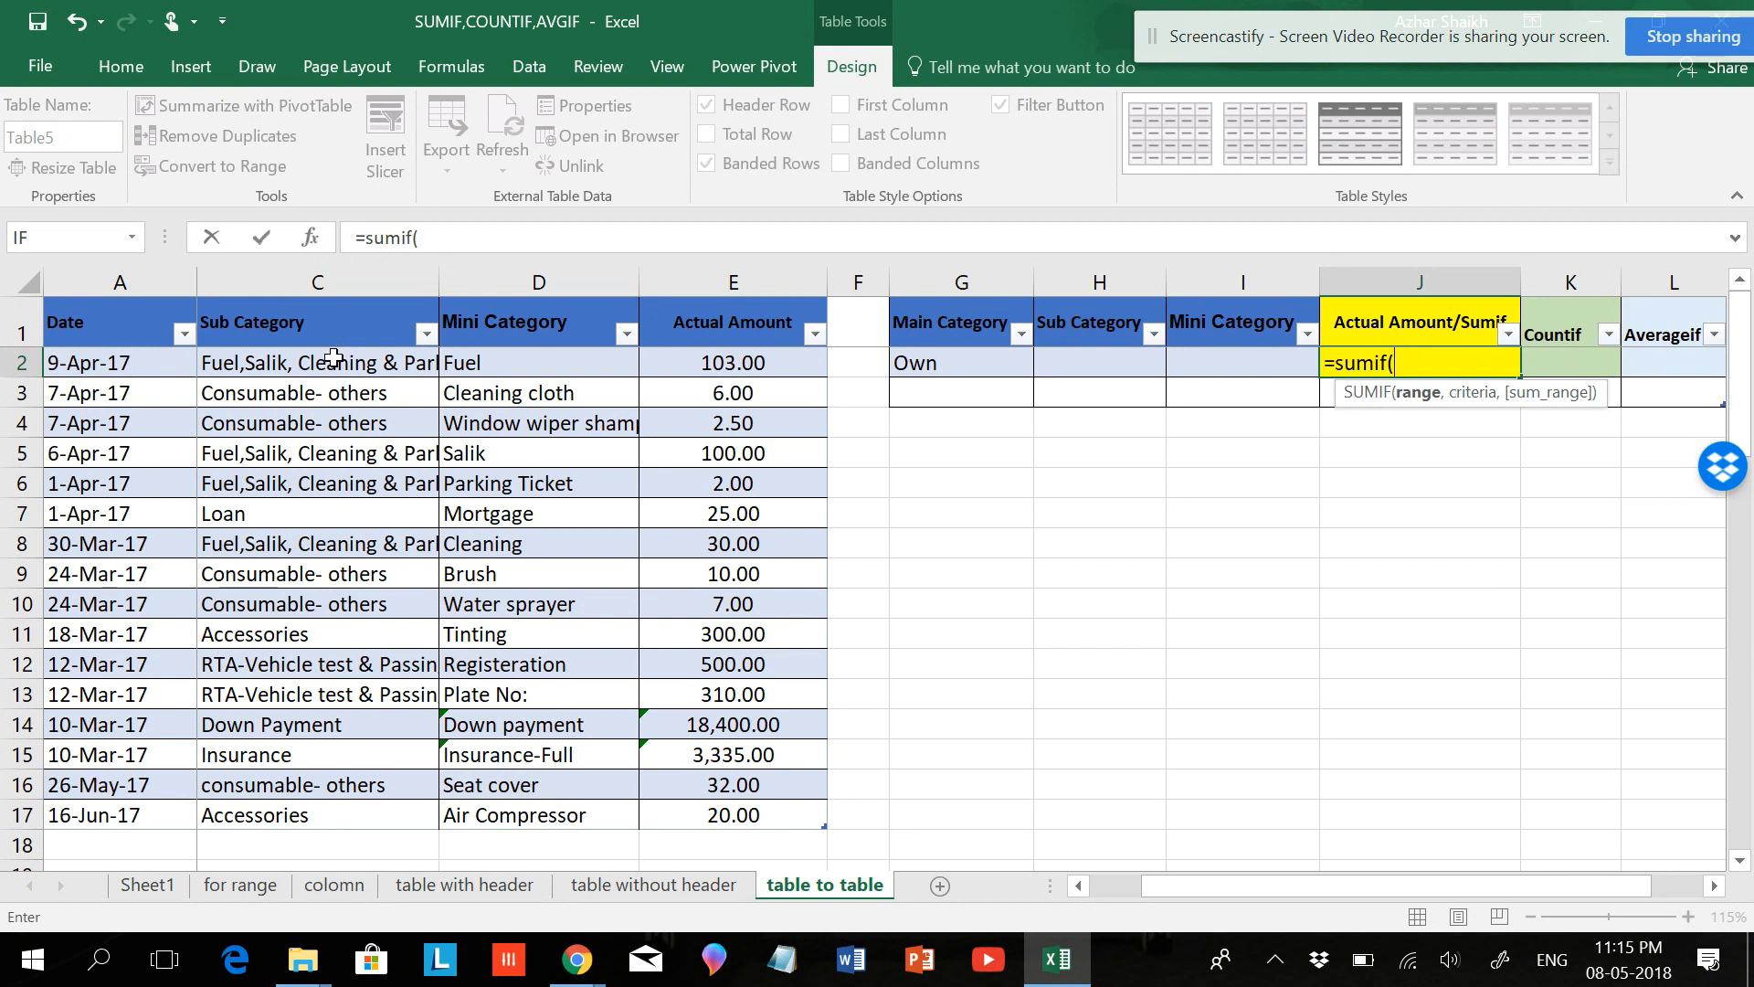
{"action": "left_click_drag", "start_coordinate": [324, 315], "coordinate": [344, 825]}
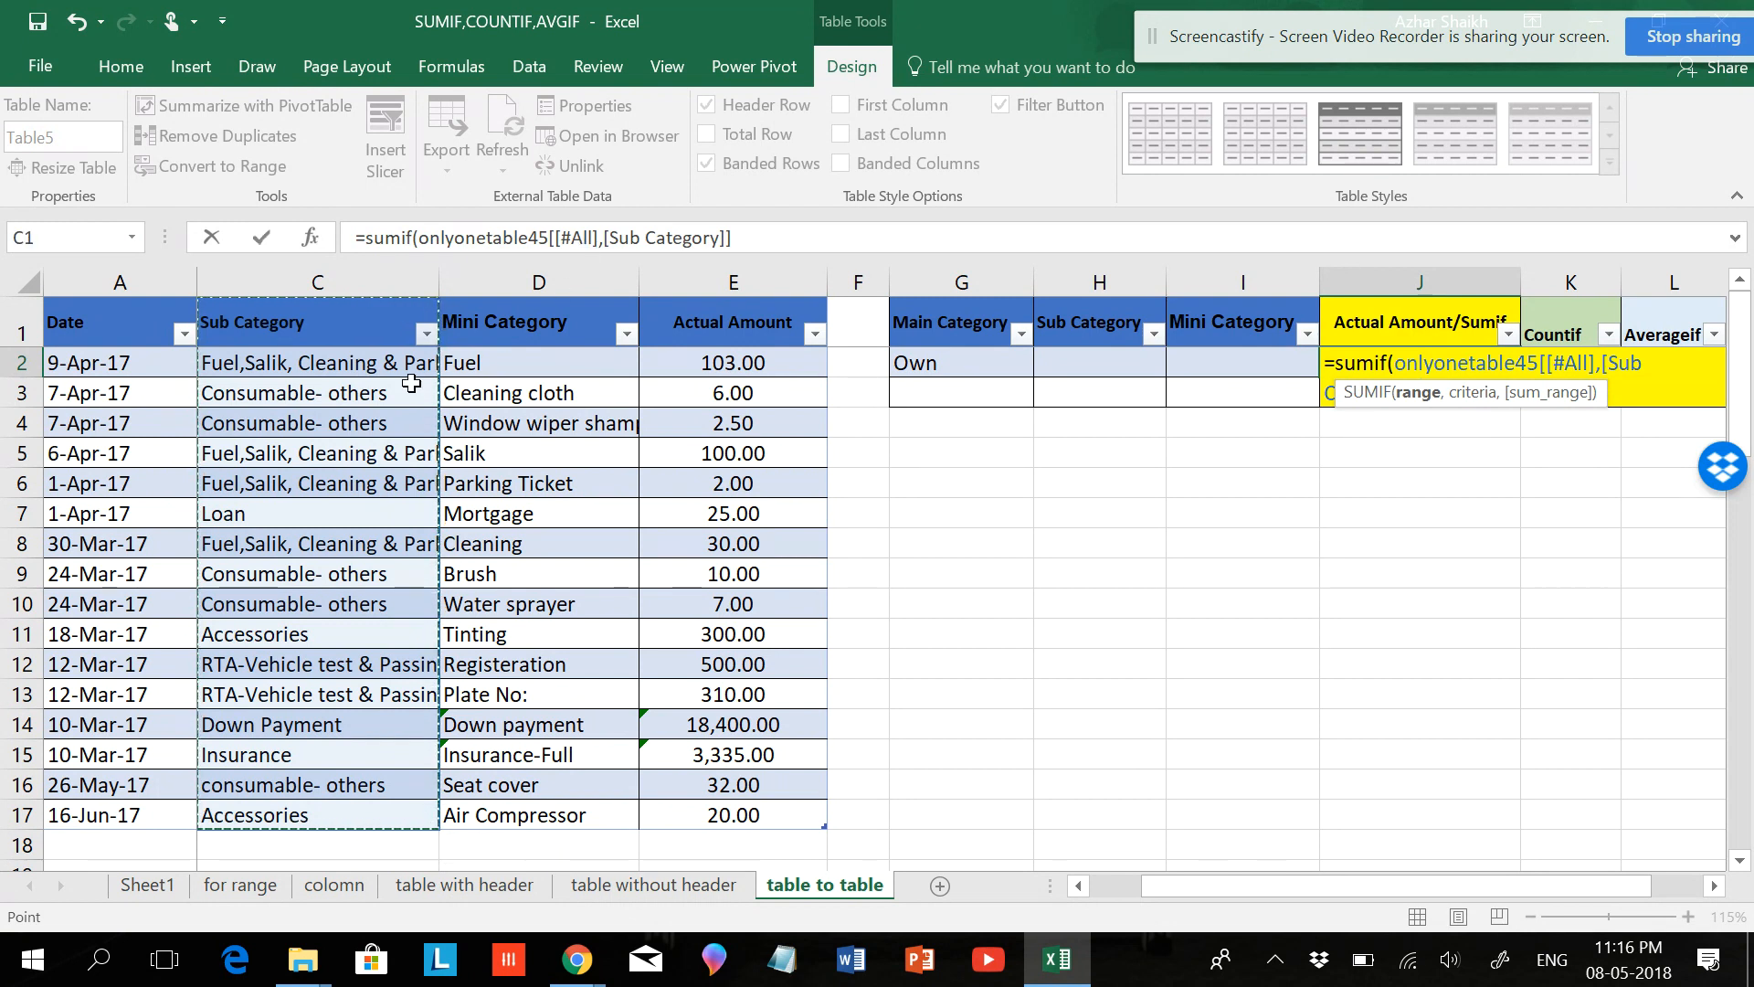
{"action": "key", "text": "Escape"}
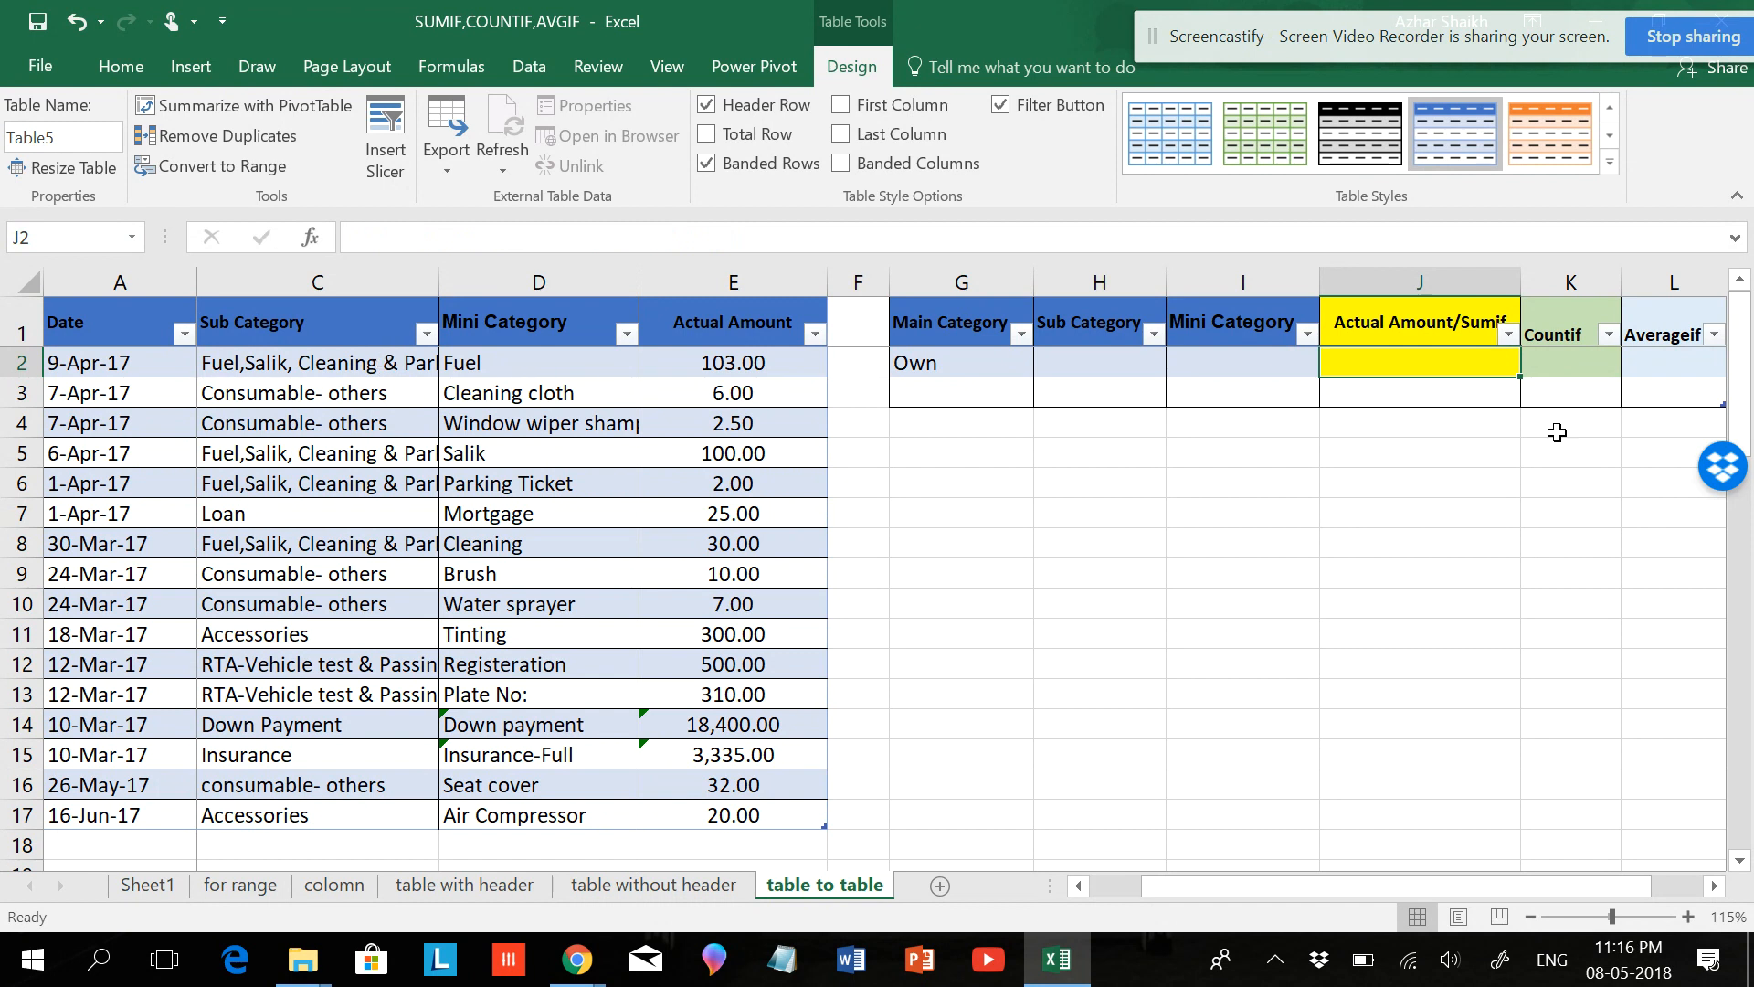
Step: Start a SUMIF formula in J2 with the Sub Category column, C2 to C17 without the header, as the range
{"action": "type", "text": "=sumif("}
{"action": "left_click_drag", "start_coordinate": [350, 370], "coordinate": [329, 817]}
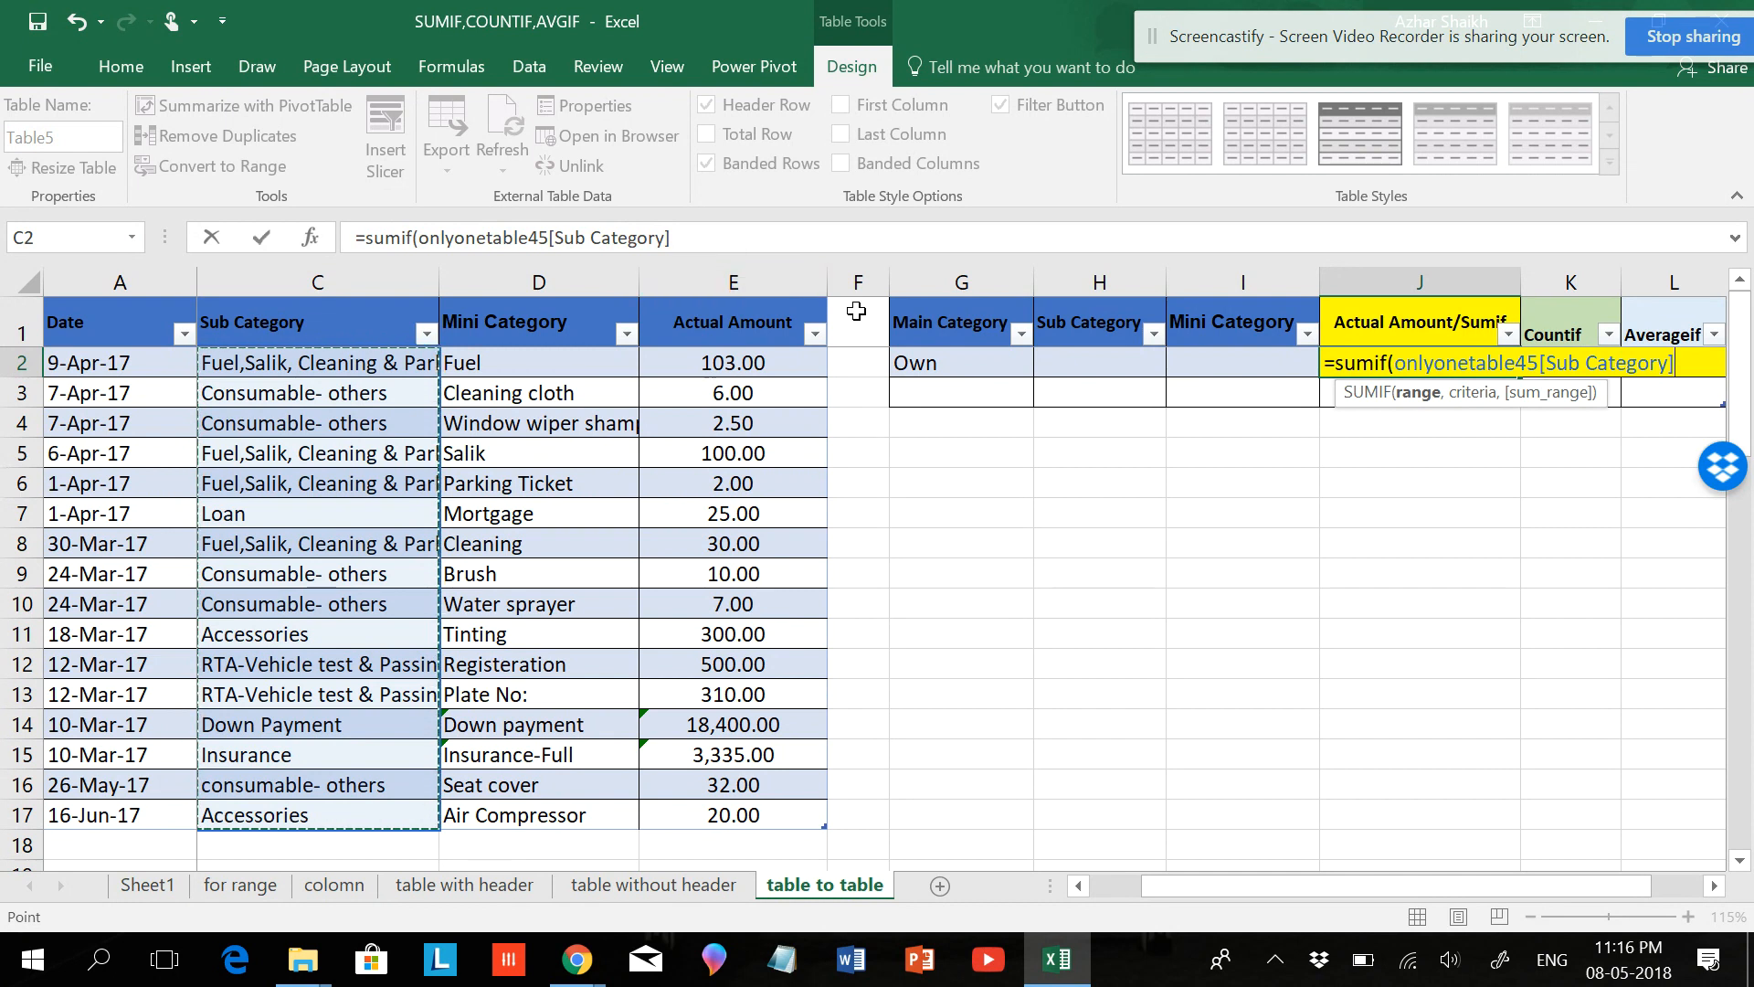
{"action": "scroll", "coordinate": [557, 498], "scroll_direction": "down", "scroll_amount": 1}
{"action": "scroll", "coordinate": [474, 504], "scroll_direction": "up", "scroll_amount": 1}
{"action": "left_click", "coordinate": [747, 238]}
{"action": "type", "text": ","}
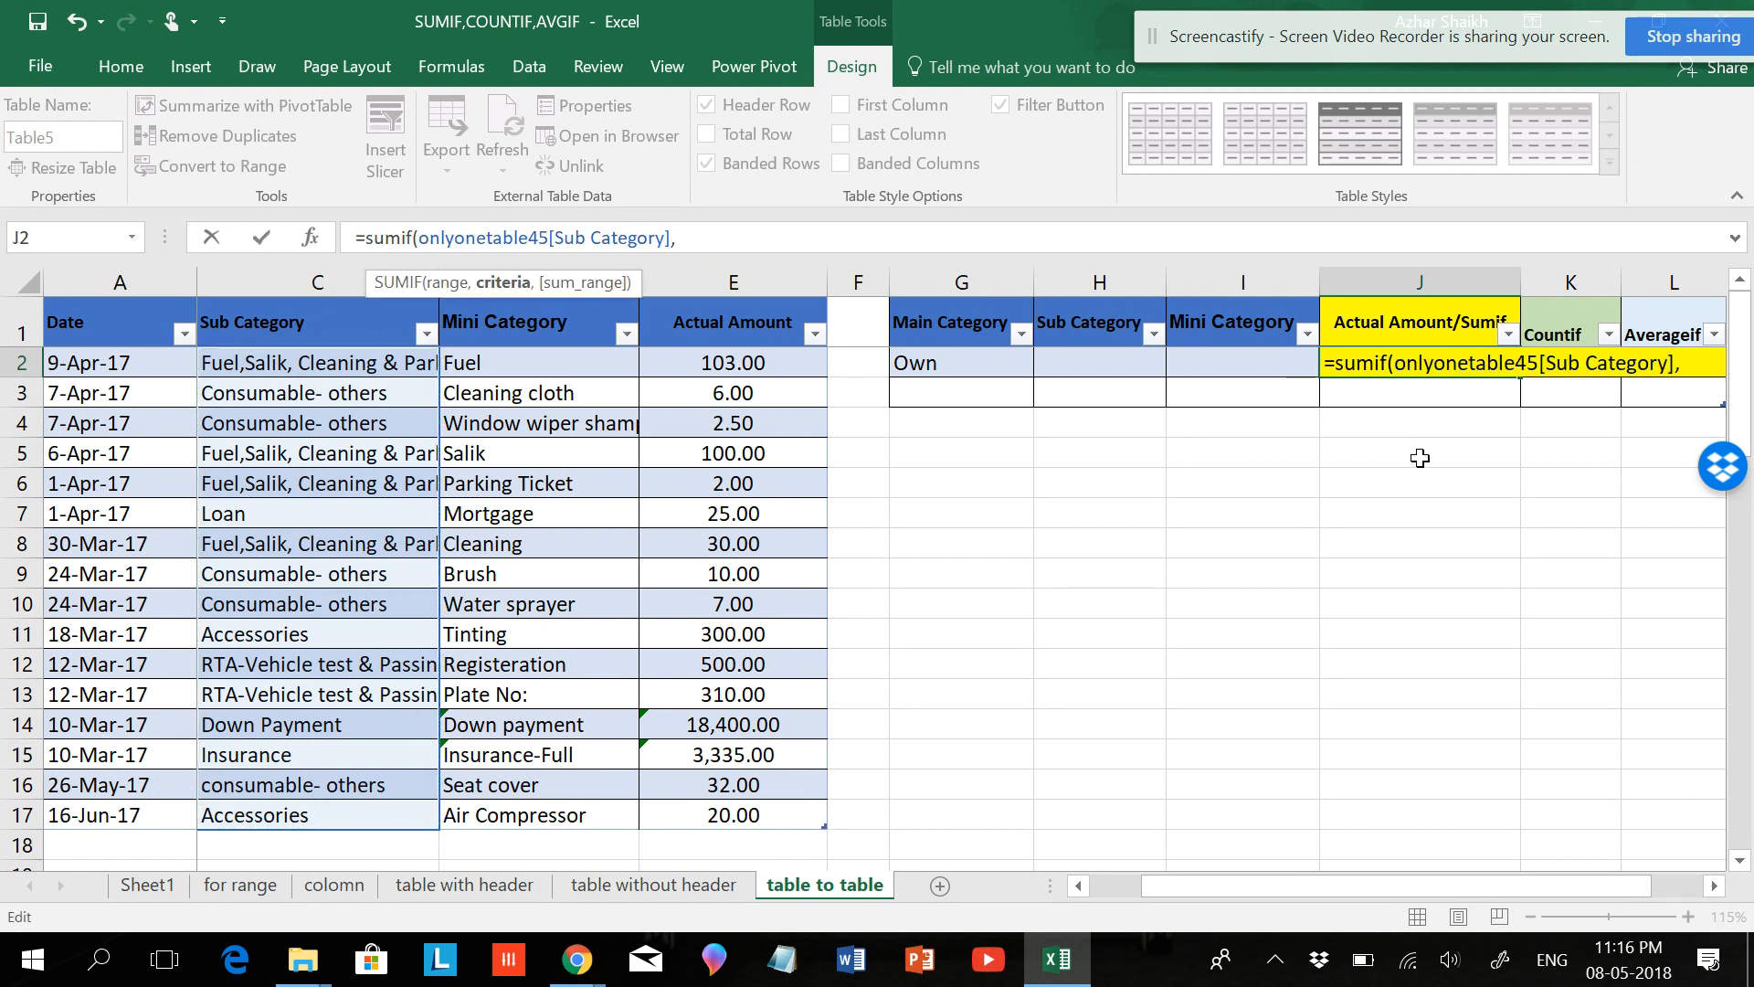
Step: Complete the J2 SUMIF formula with G2 as the criteria and the Actual Amount column, header included, as the sum range
{"action": "left_click", "coordinate": [938, 364]}
{"action": "type", "text": ","}
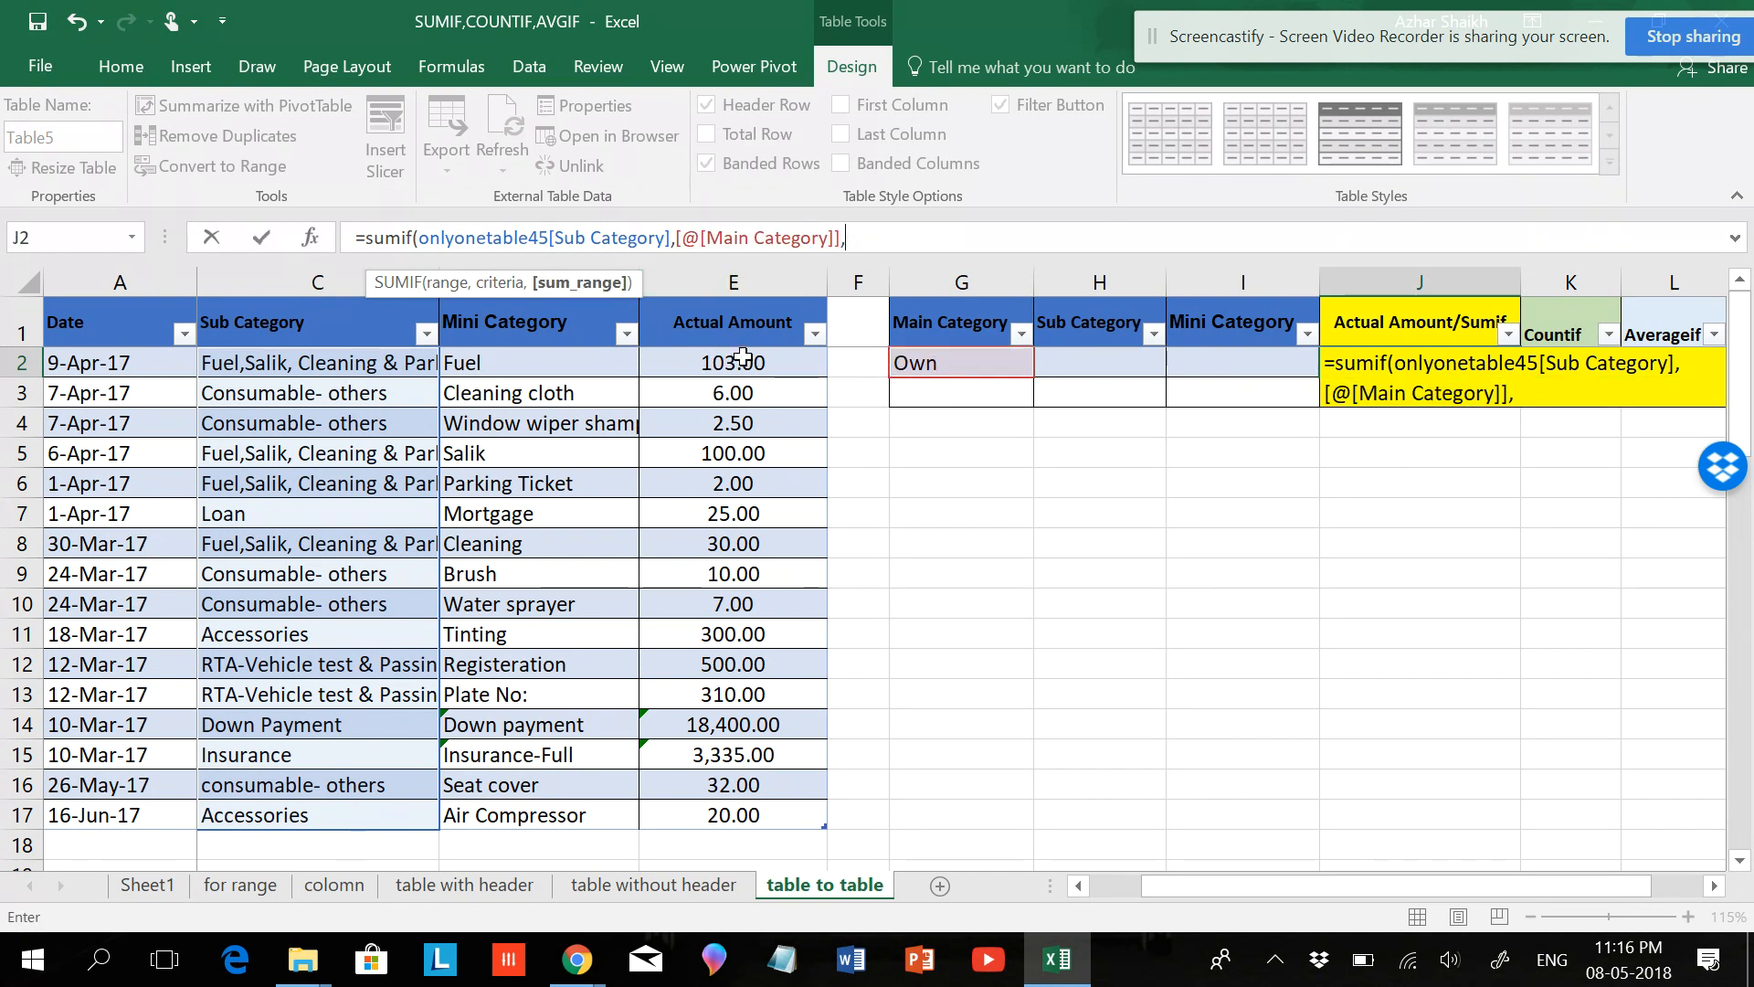
{"action": "left_click_drag", "start_coordinate": [742, 356], "coordinate": [731, 816]}
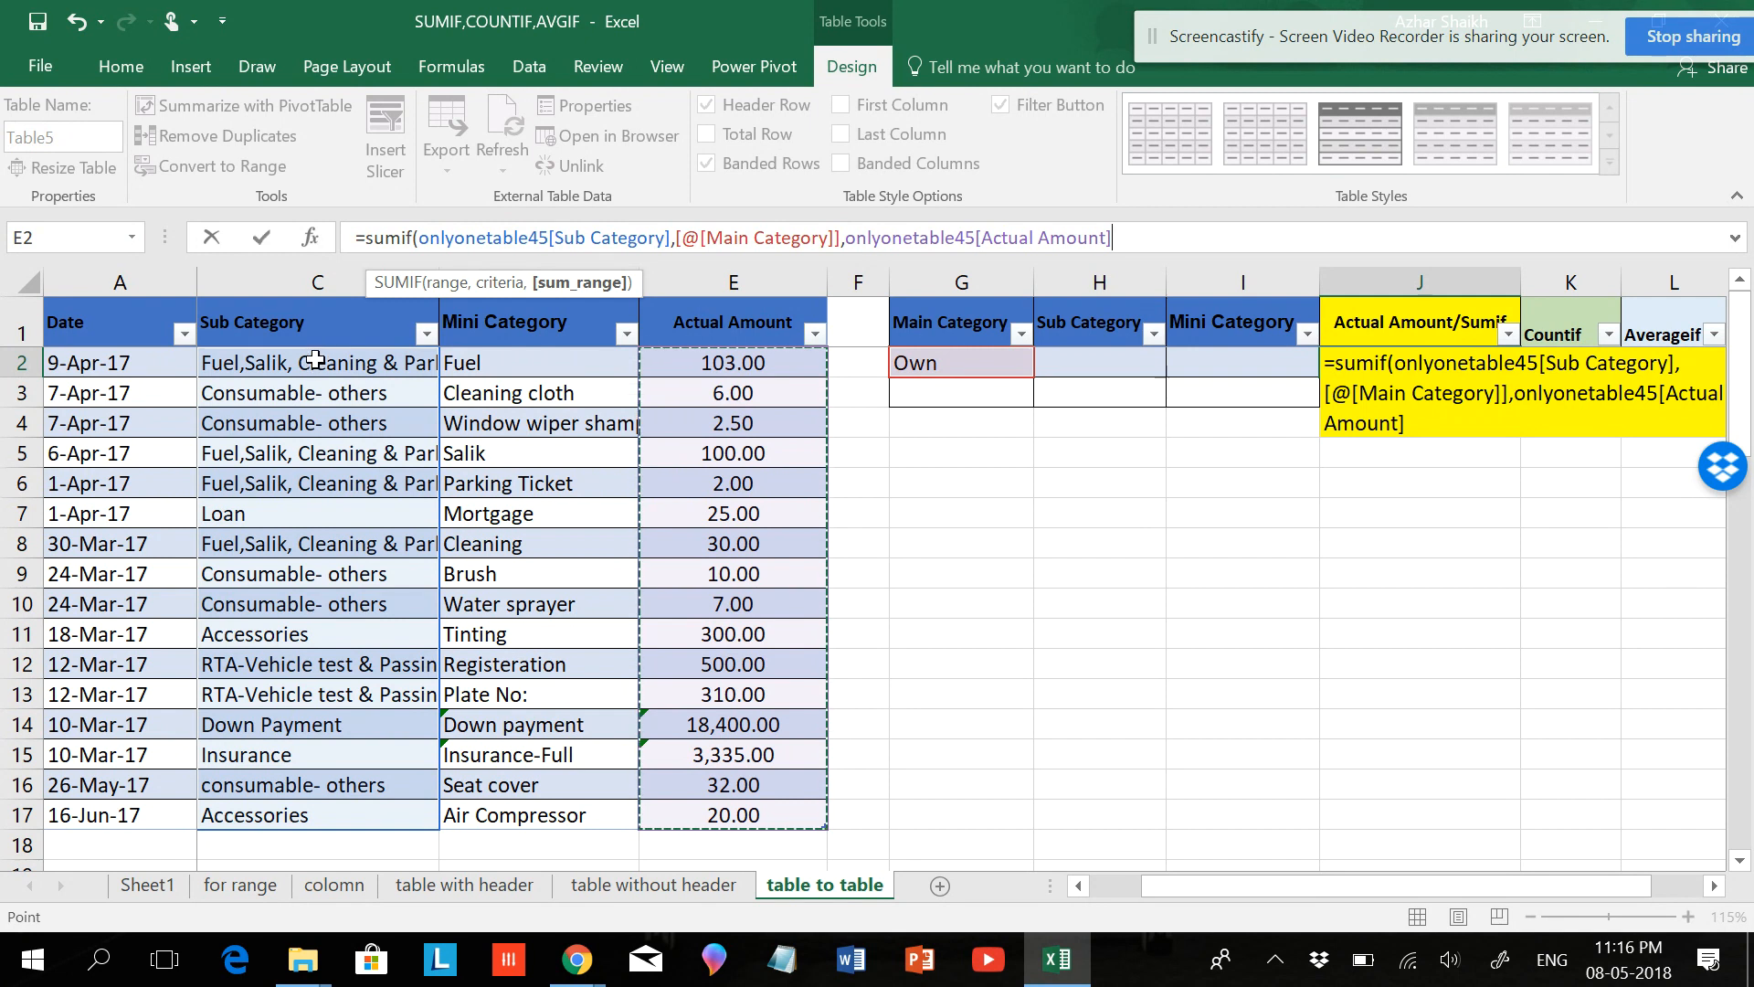
{"action": "left_click_drag", "start_coordinate": [680, 329], "coordinate": [734, 816]}
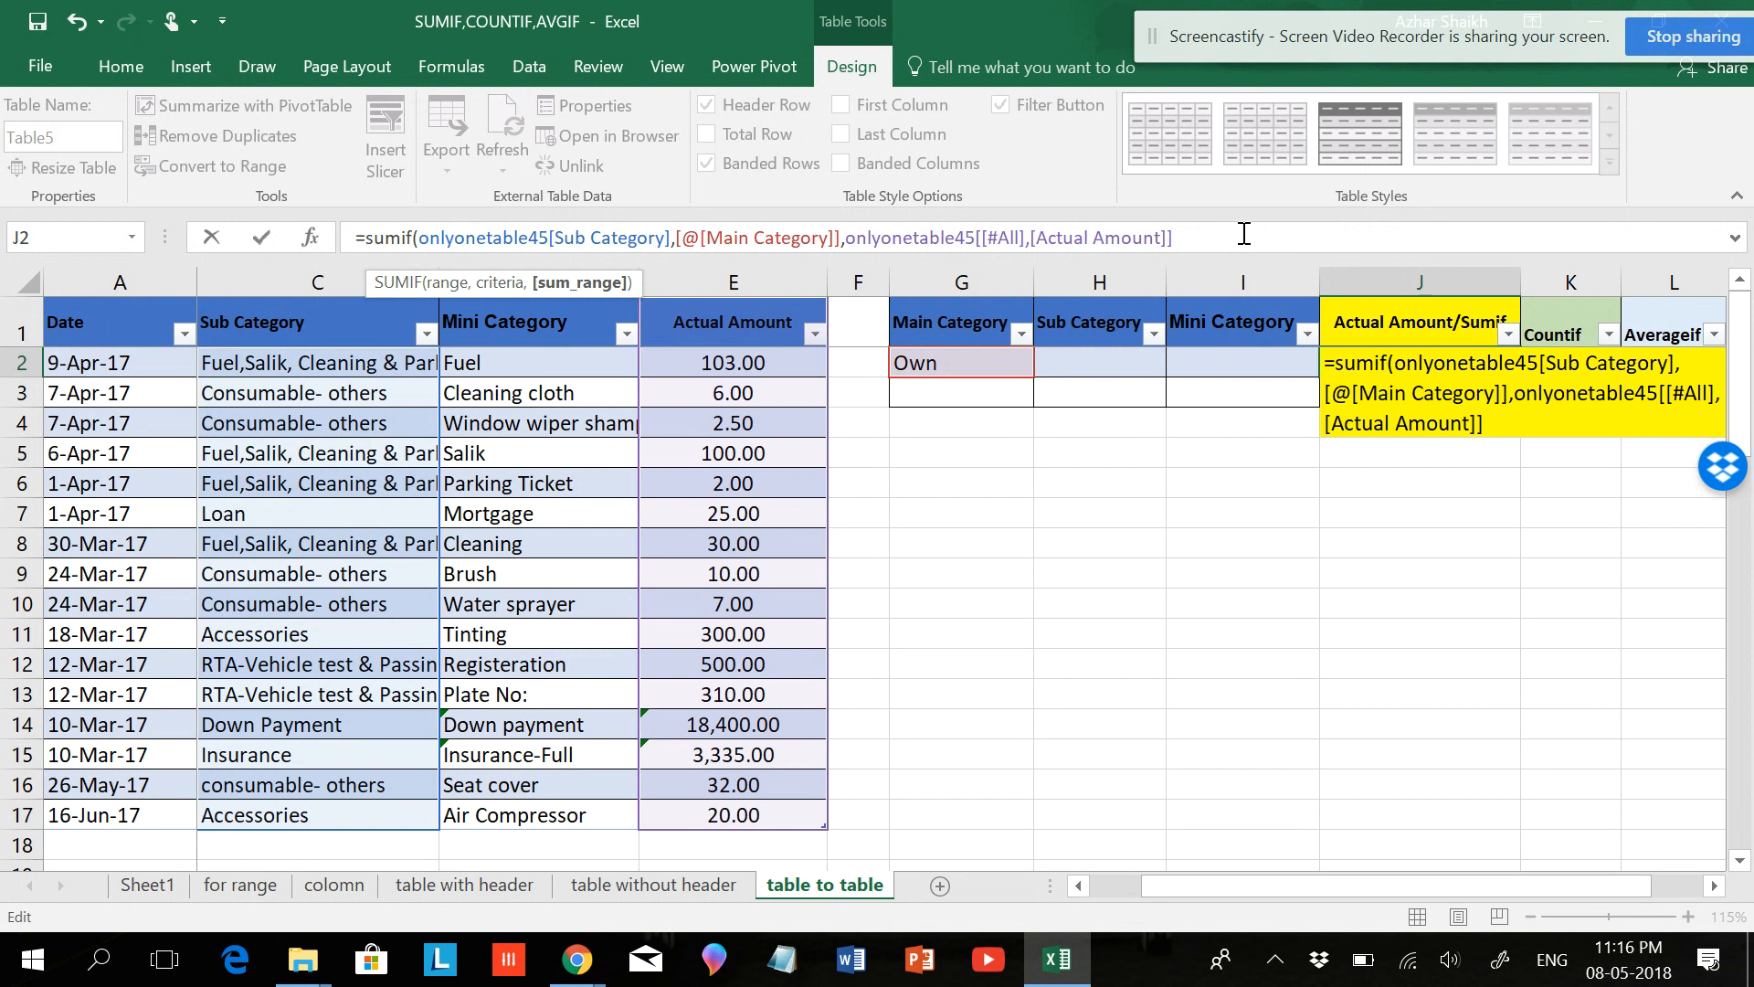
{"action": "key", "text": "Return"}
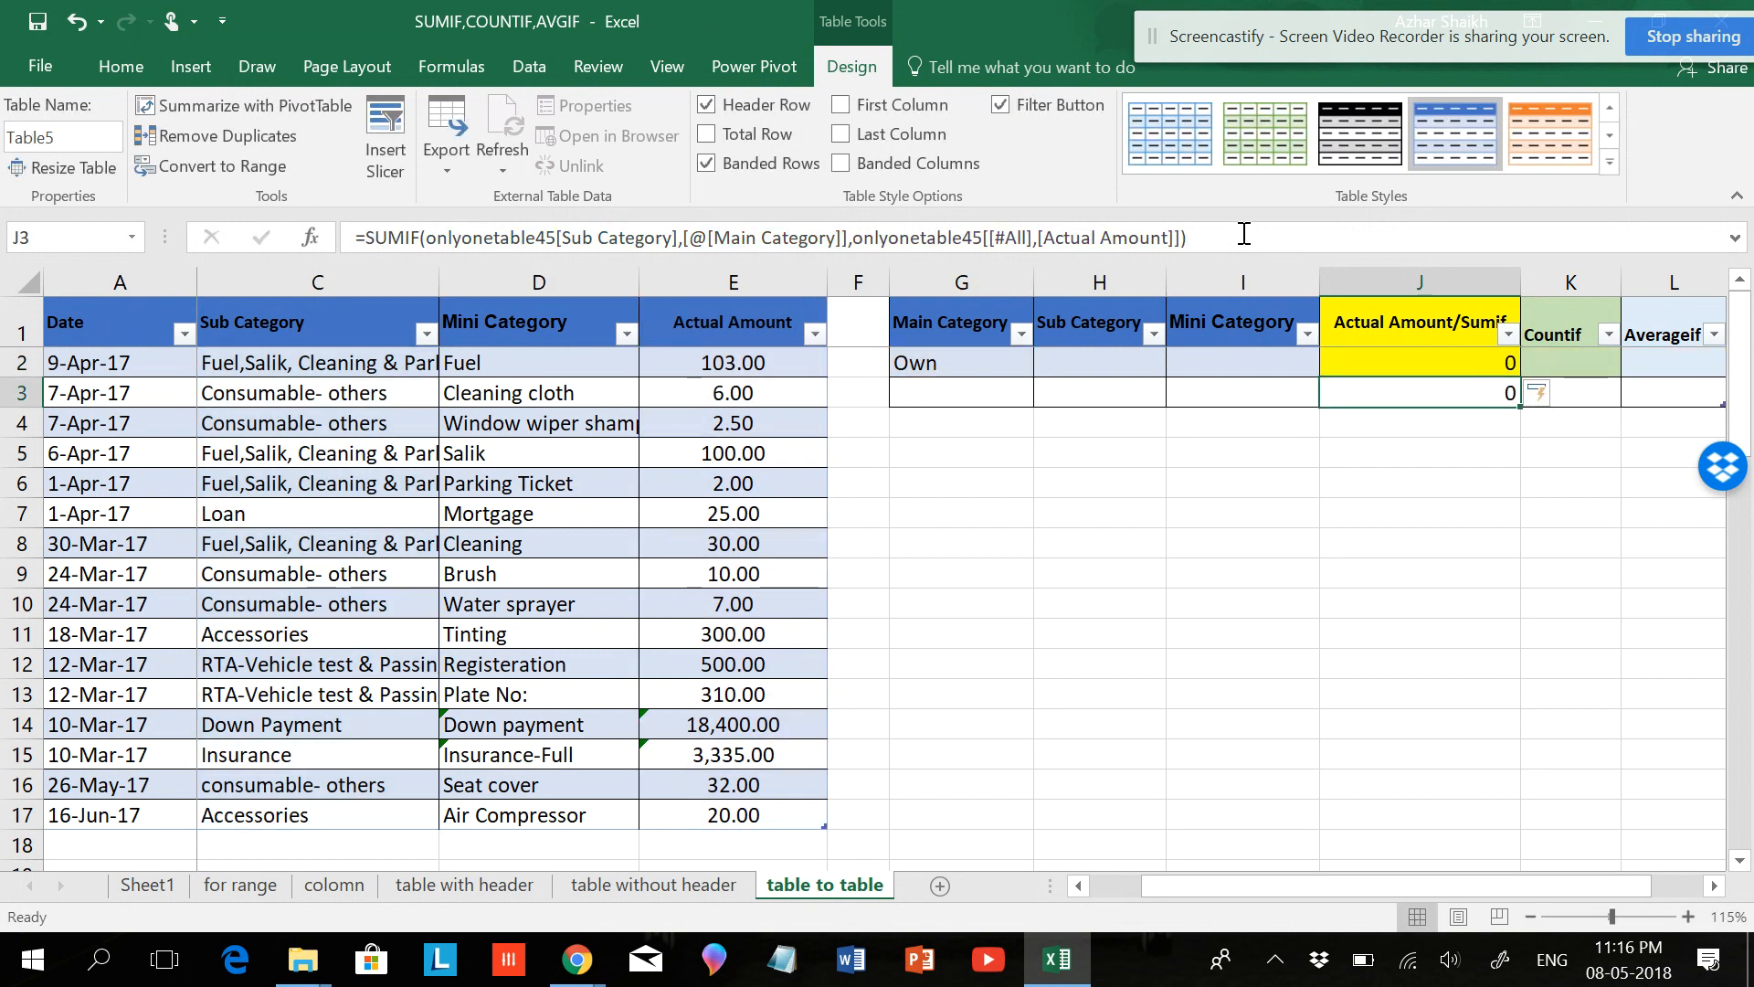
Step: Re-enter the J2 SUMIF with the Sub Category column including header as range, G2 as criteria and the Actual Amount column including header as sum range
{"action": "left_click", "coordinate": [1499, 362]}
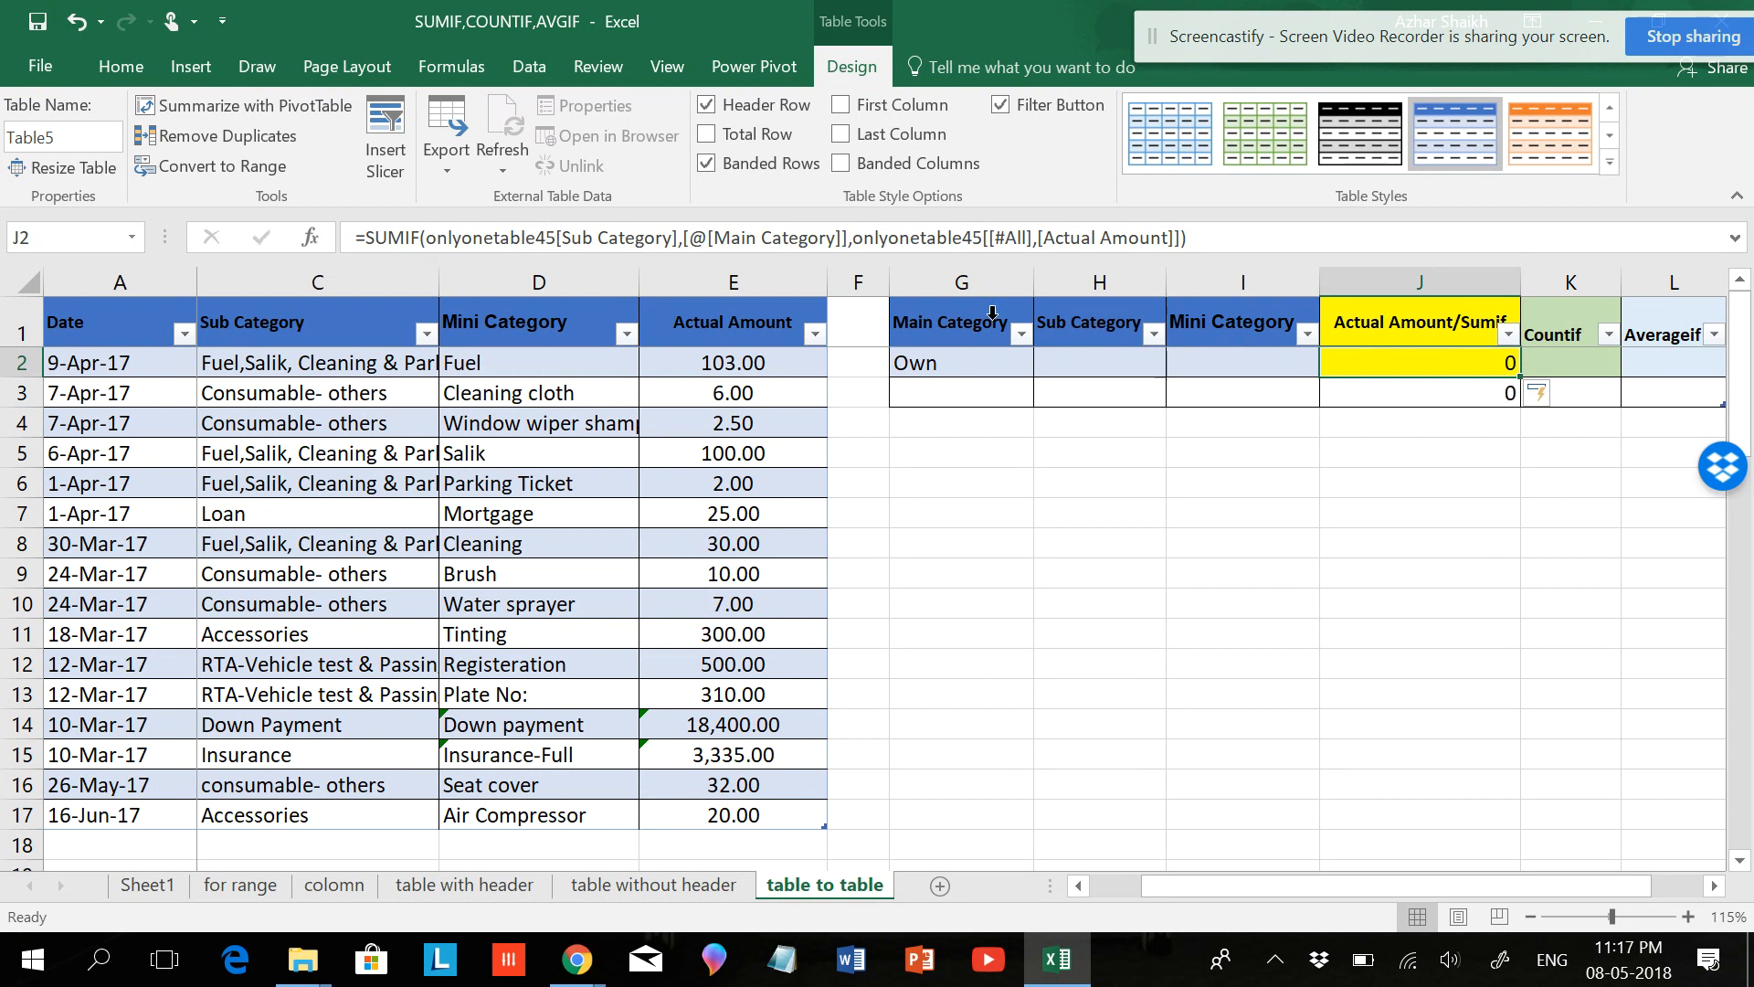
{"action": "type", "text": "=sumif"}
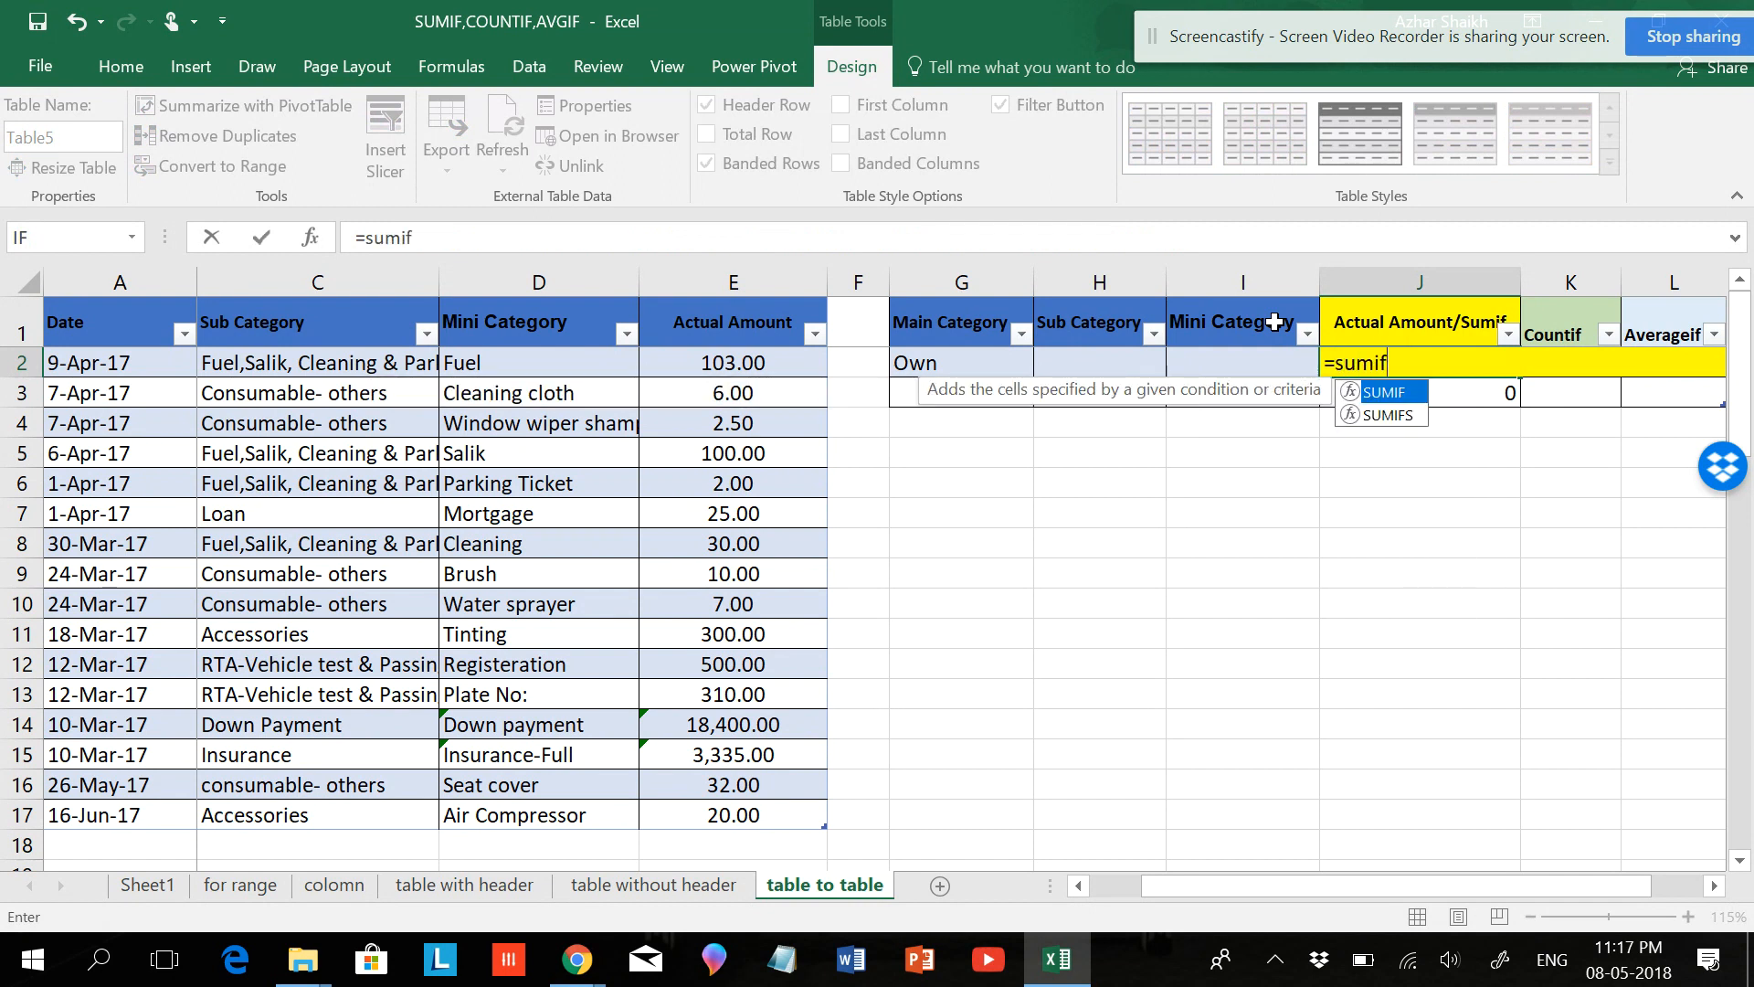
{"action": "type", "text": "("}
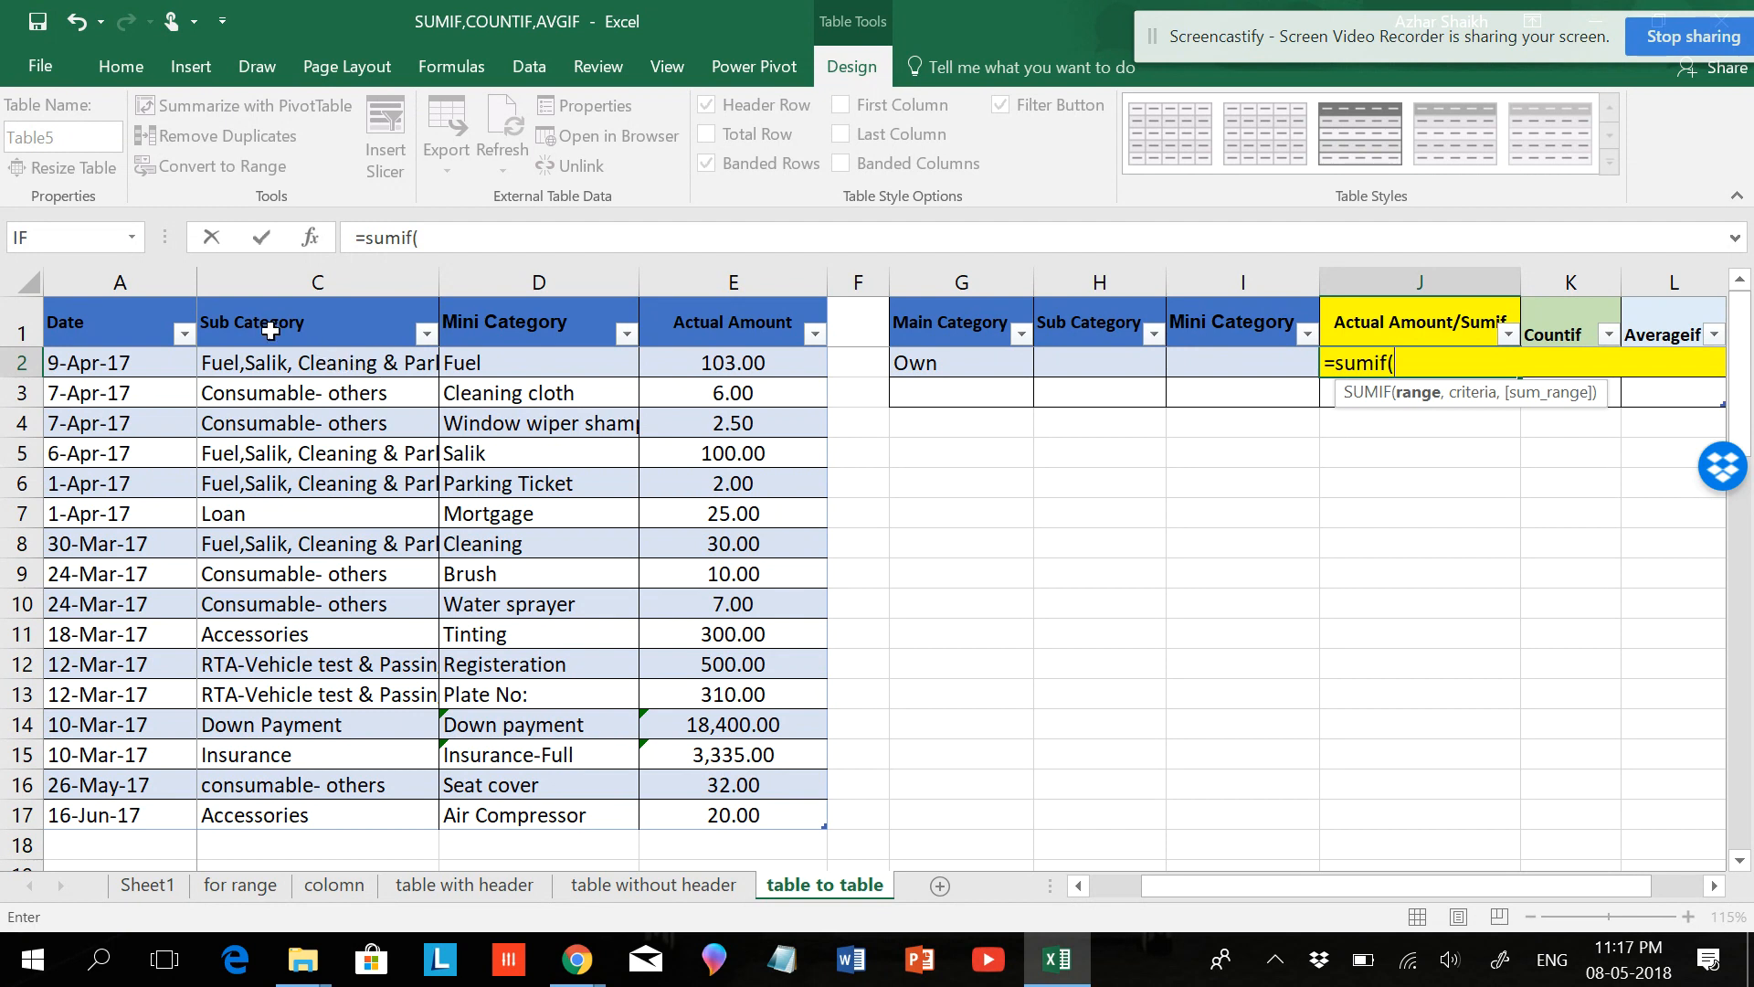
{"action": "left_click_drag", "start_coordinate": [315, 321], "coordinate": [258, 815]}
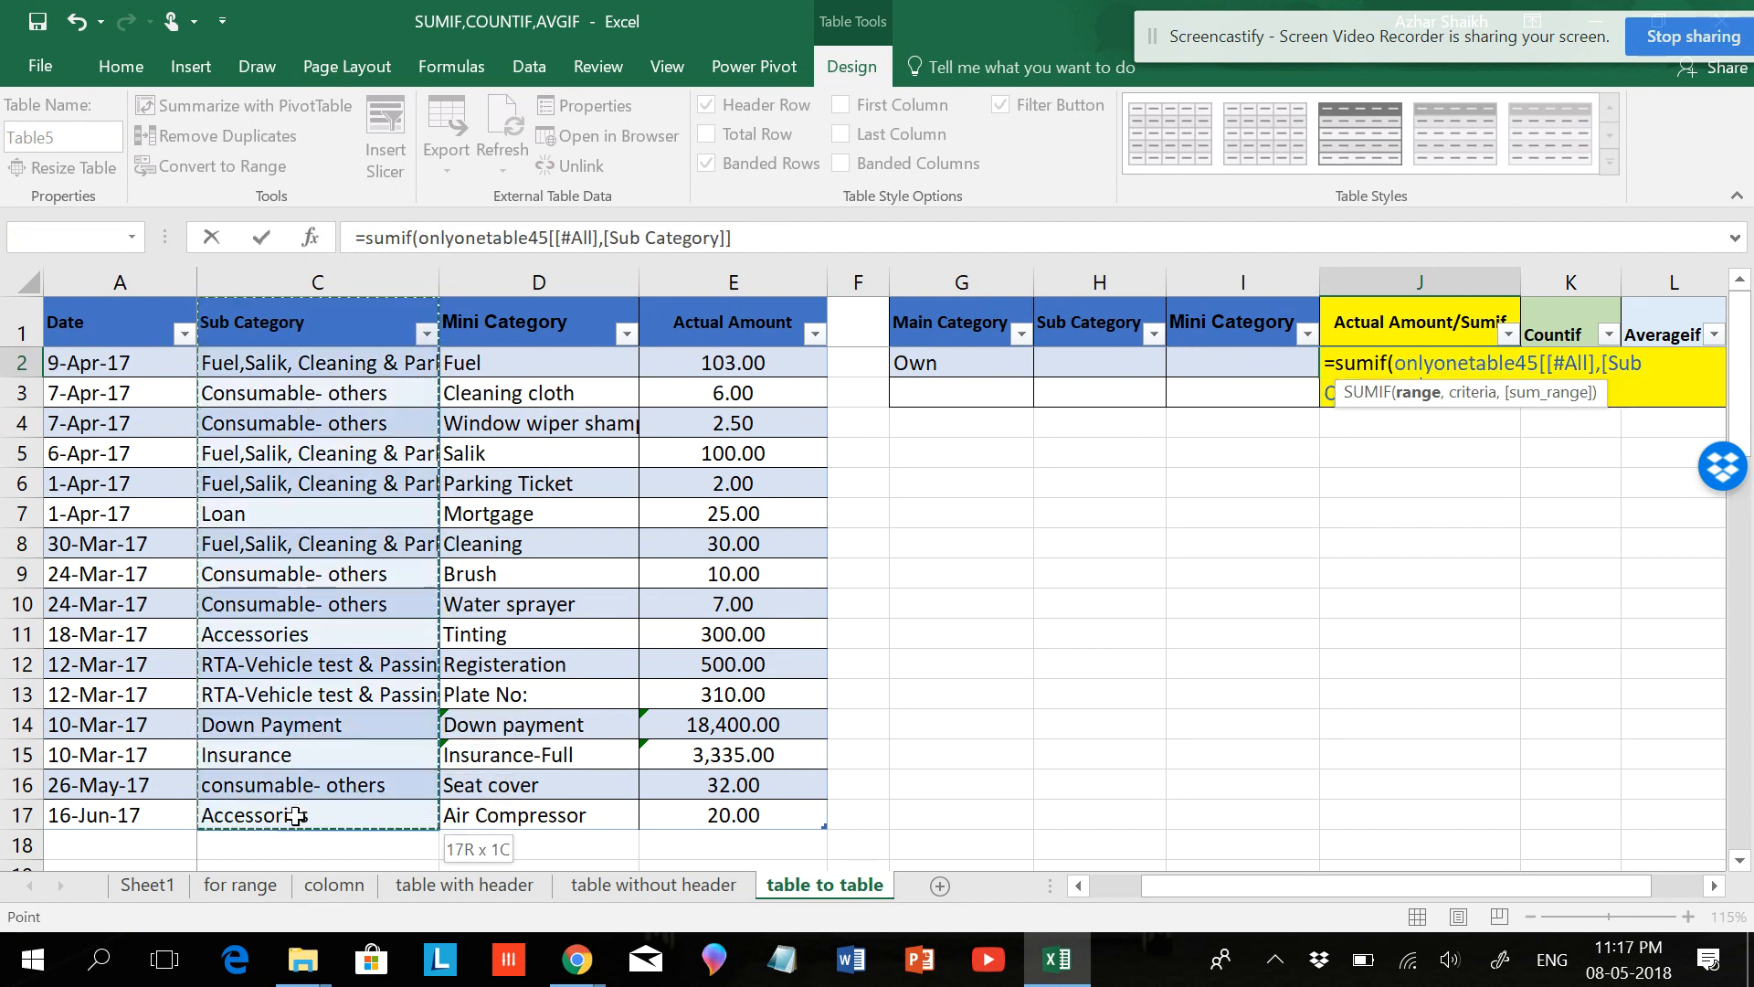
{"action": "type", "text": ","}
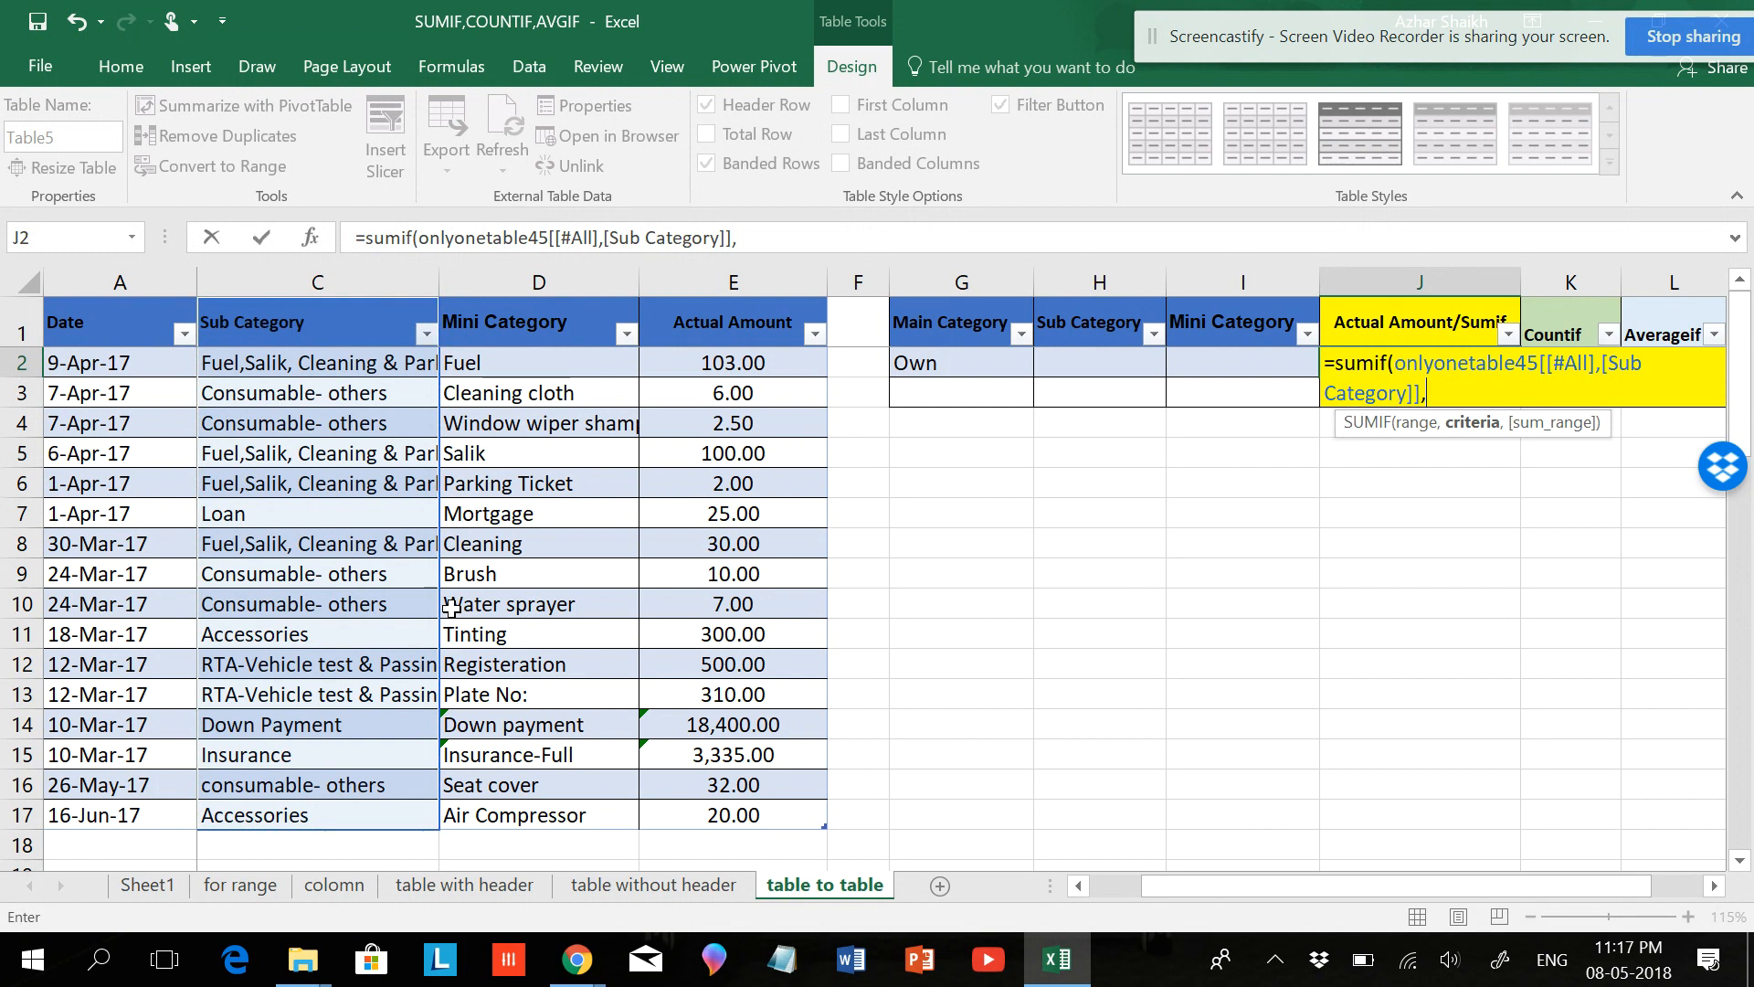
{"action": "left_click", "coordinate": [954, 366]}
{"action": "type", "text": ","}
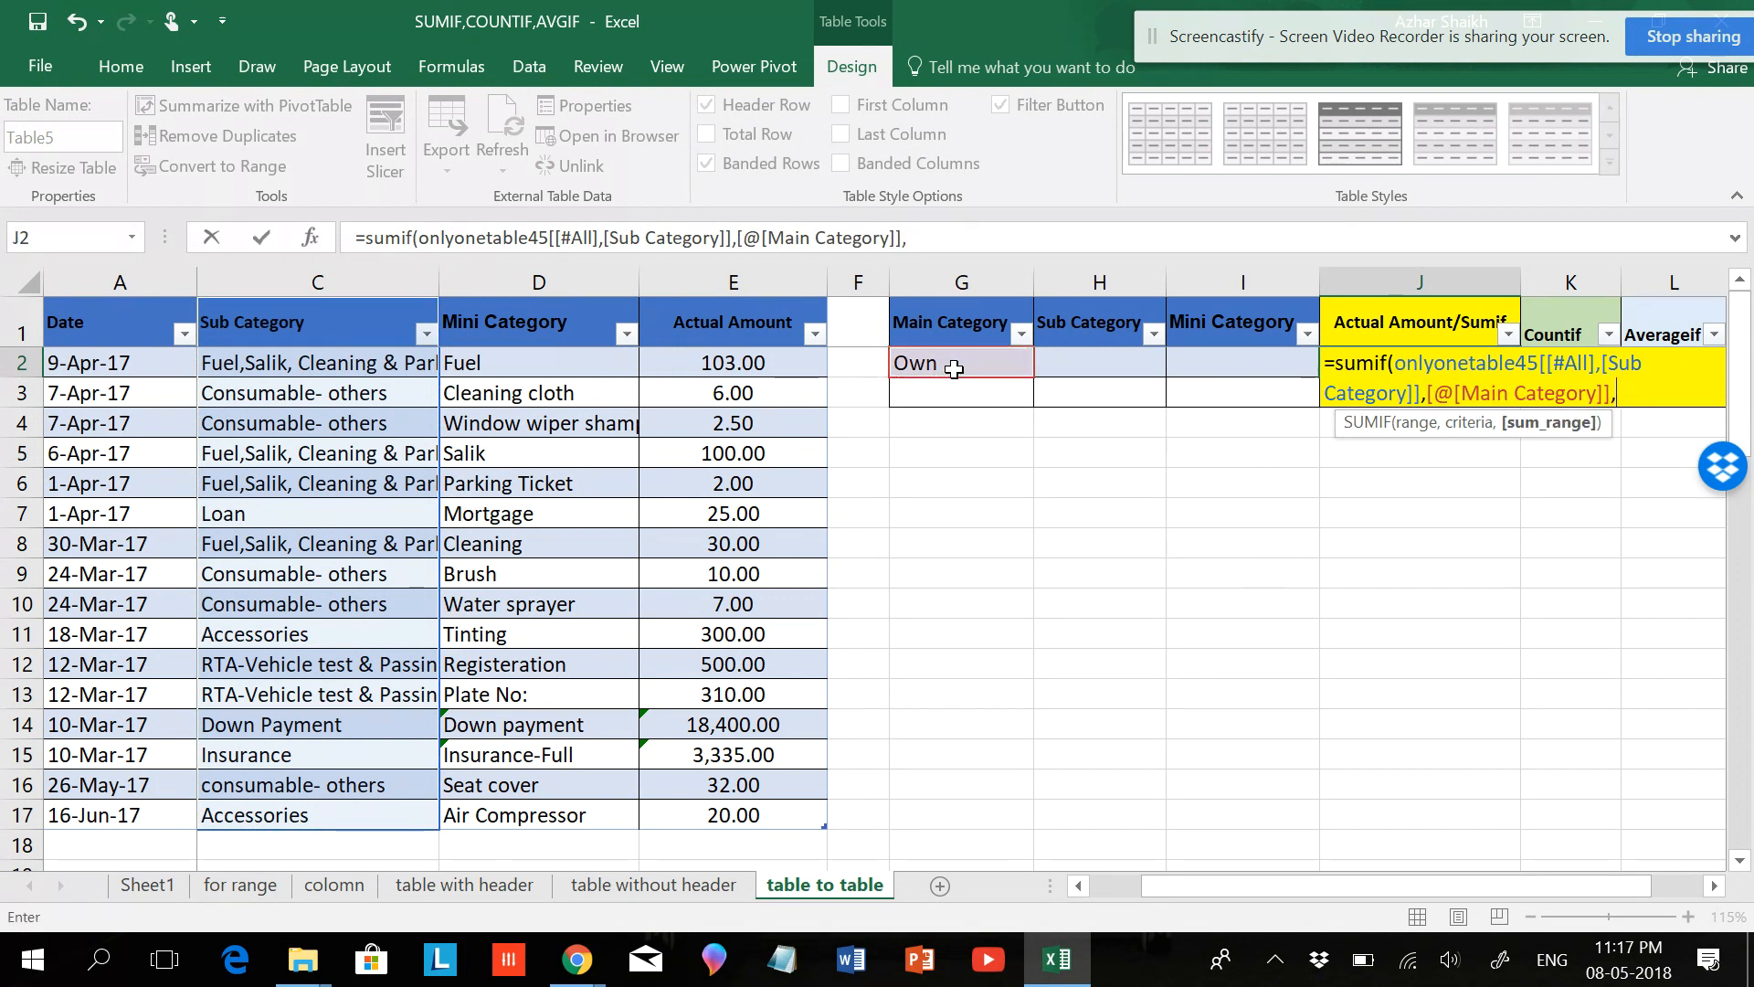
{"action": "left_click_drag", "start_coordinate": [781, 327], "coordinate": [743, 825]}
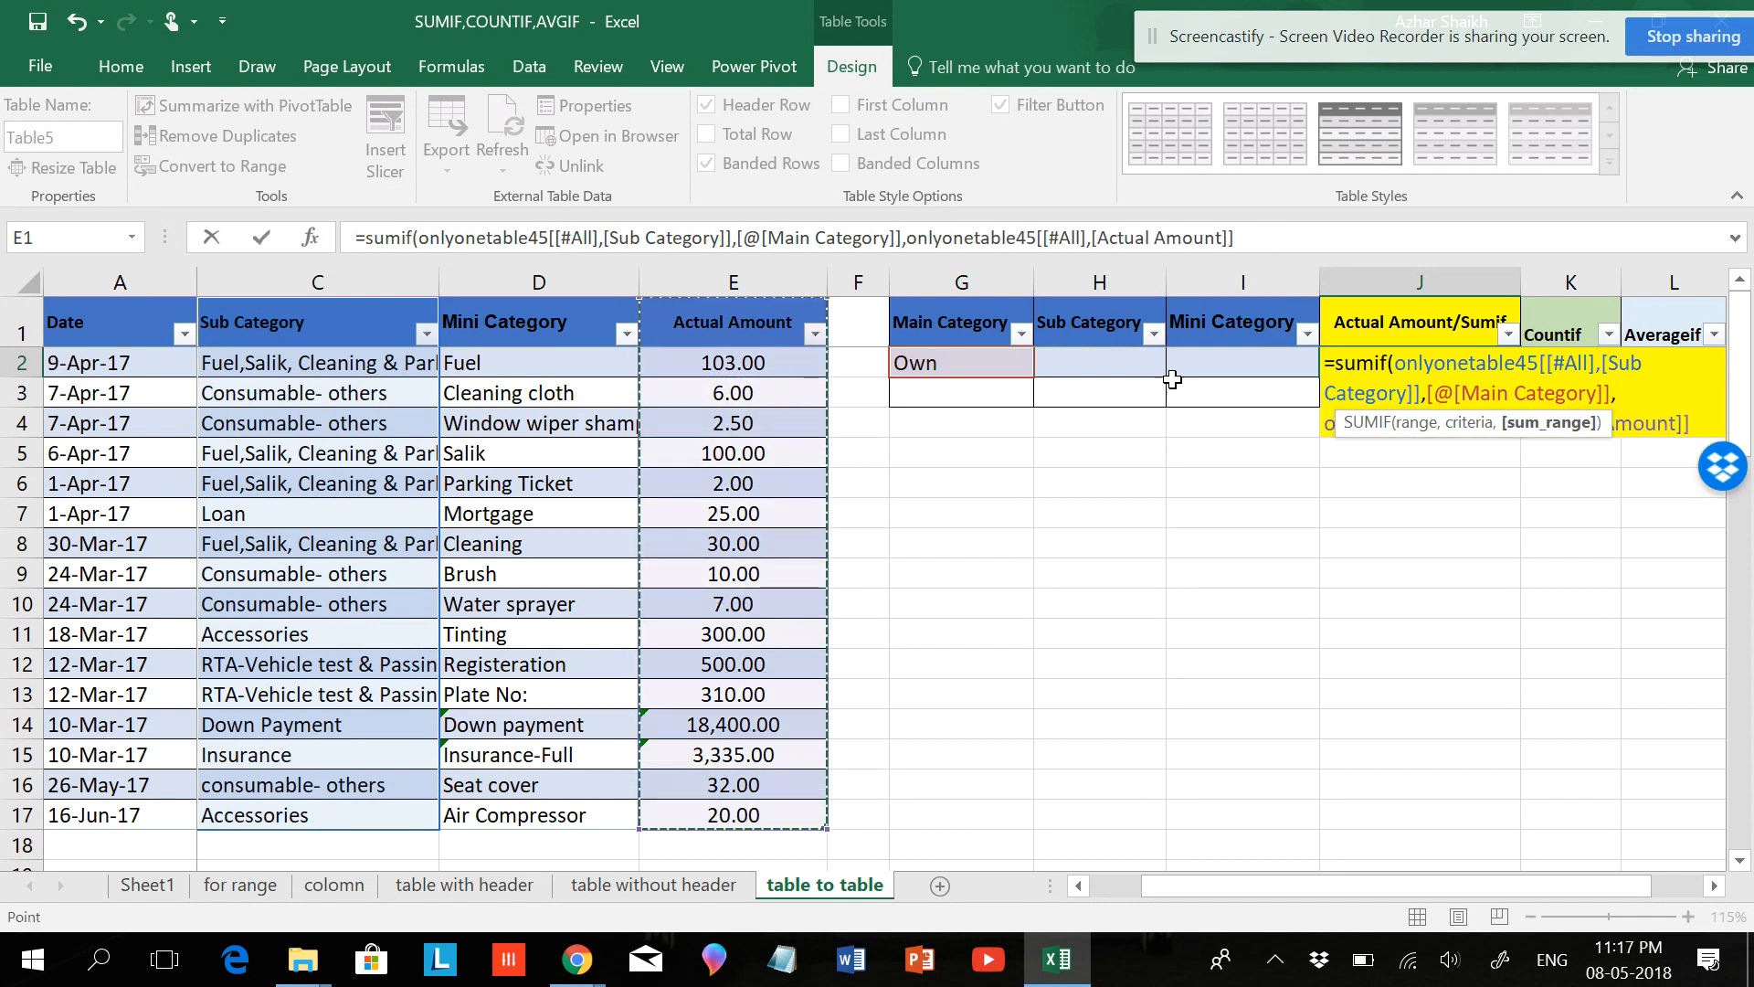
{"action": "left_click", "coordinate": [1259, 236]}
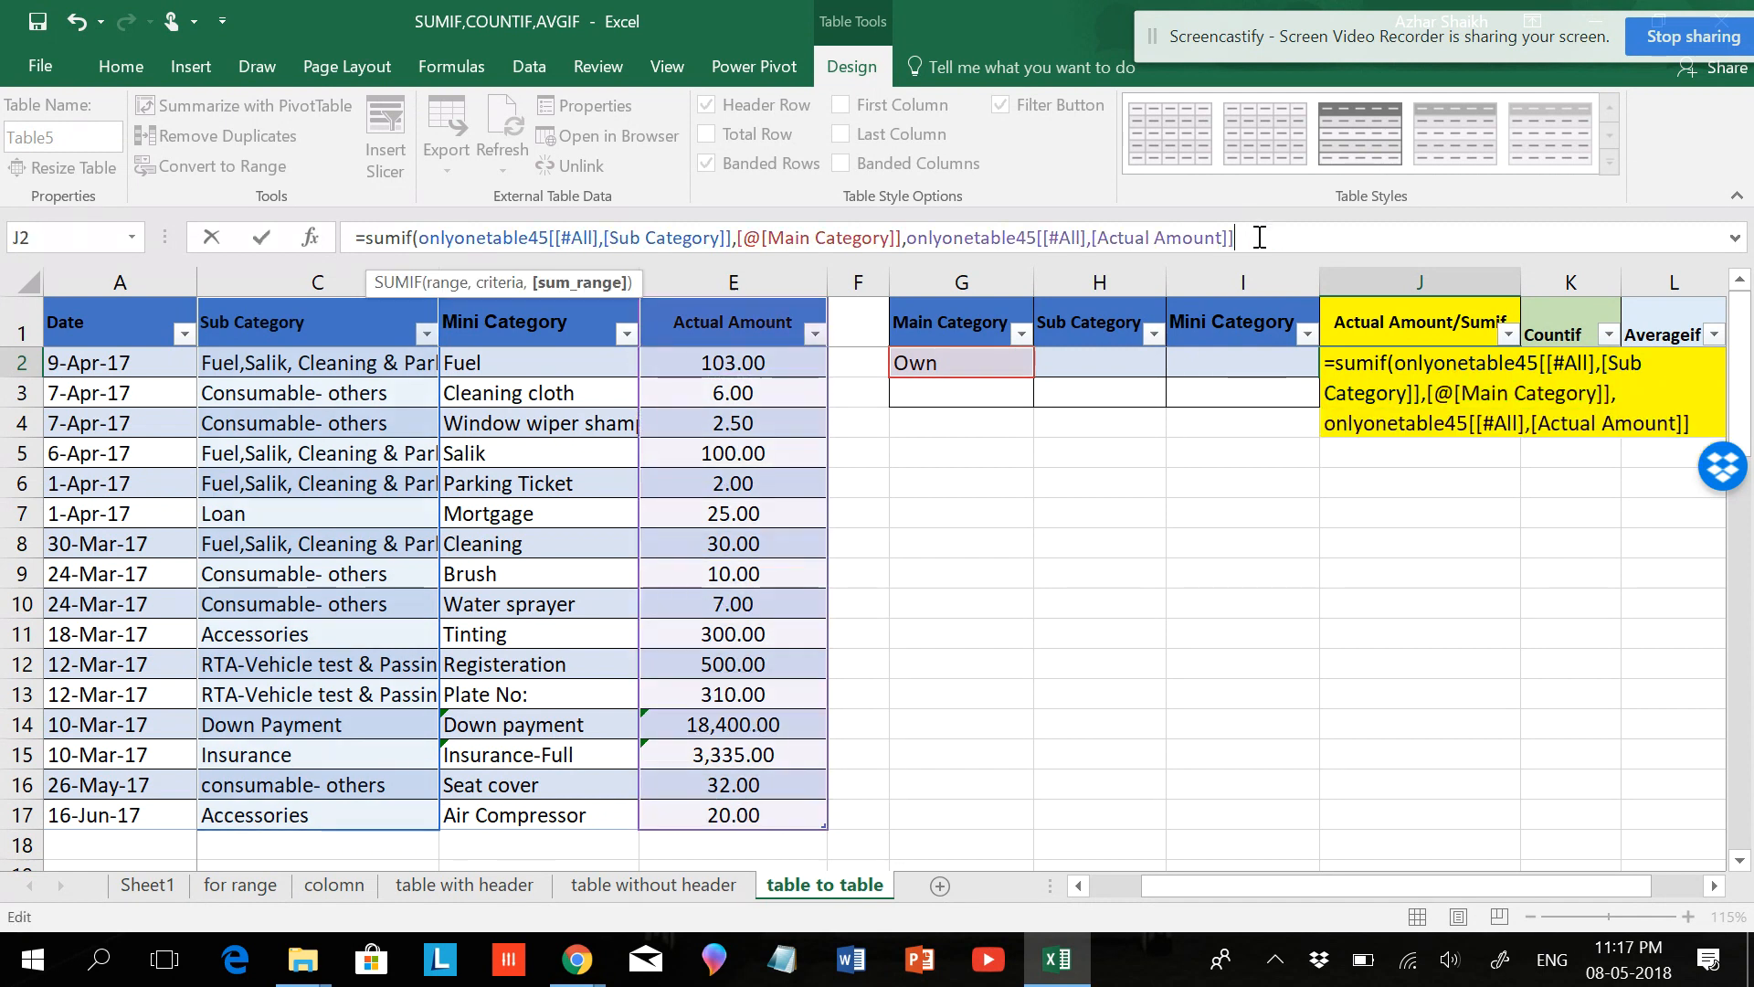
{"action": "type", "text": ")"}
{"action": "key", "text": "Return"}
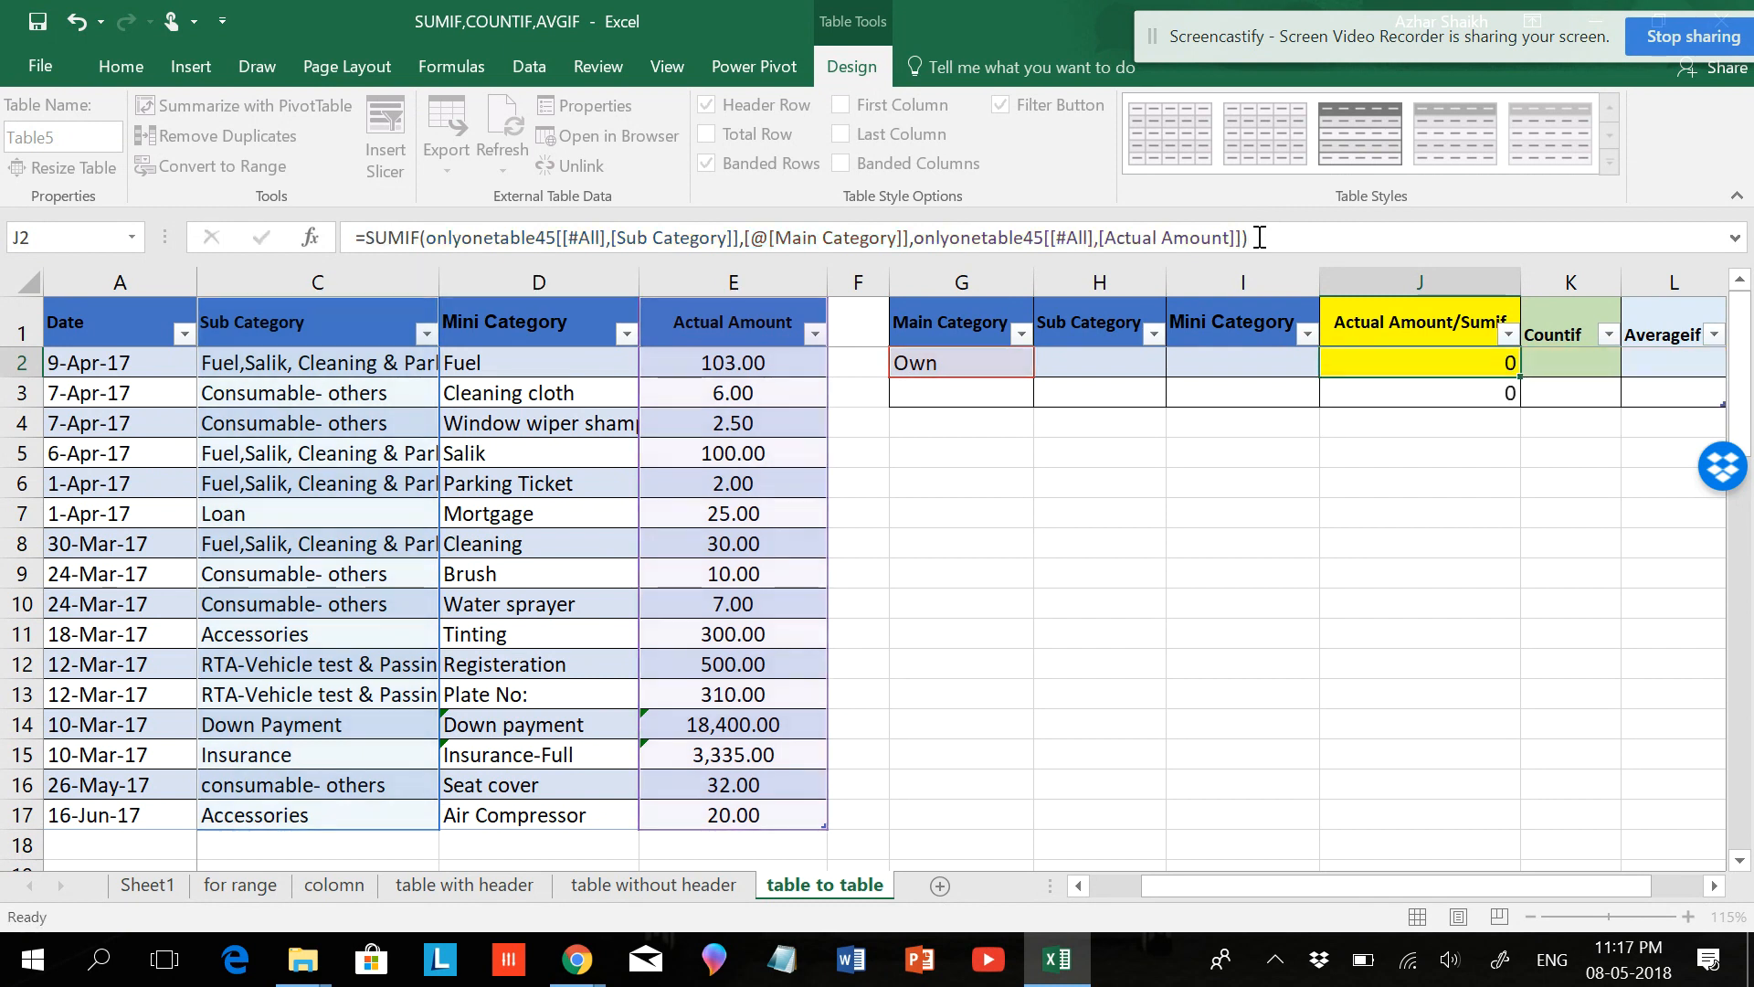
Step: Check the J2 SUMIF formula against the source table's Main Category column in B
{"action": "left_click", "coordinate": [1491, 361]}
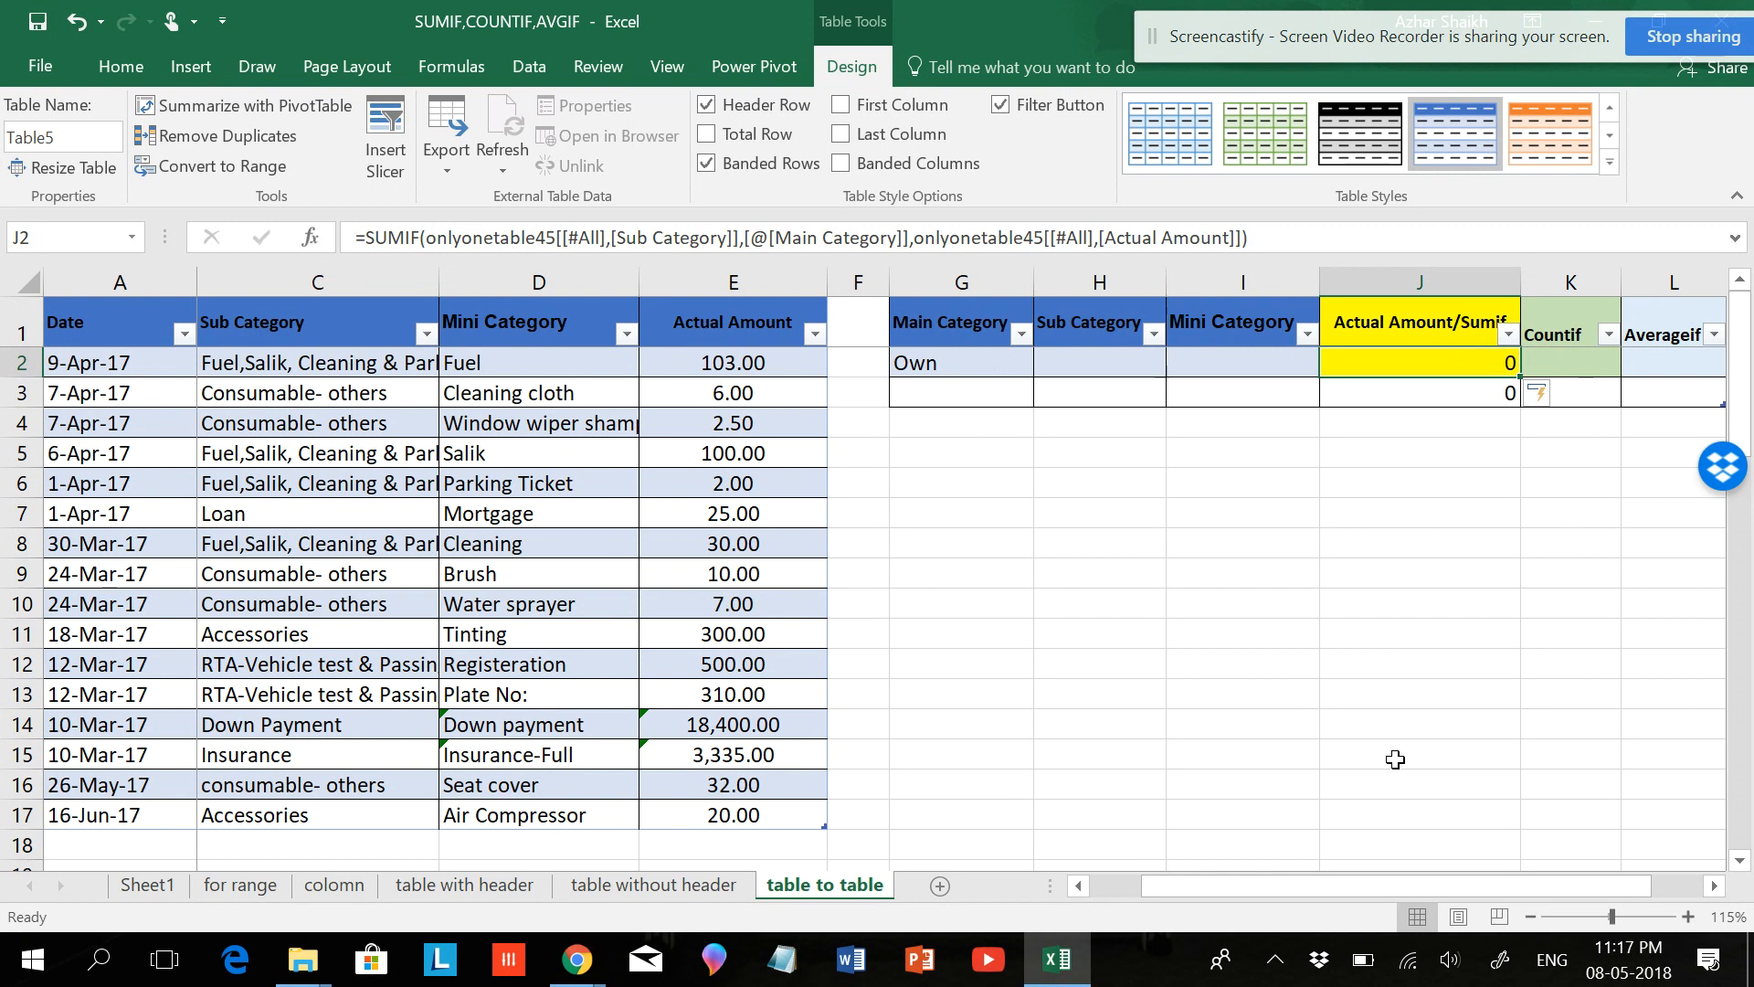
{"action": "left_click_drag", "start_coordinate": [1327, 876], "coordinate": [1148, 891]}
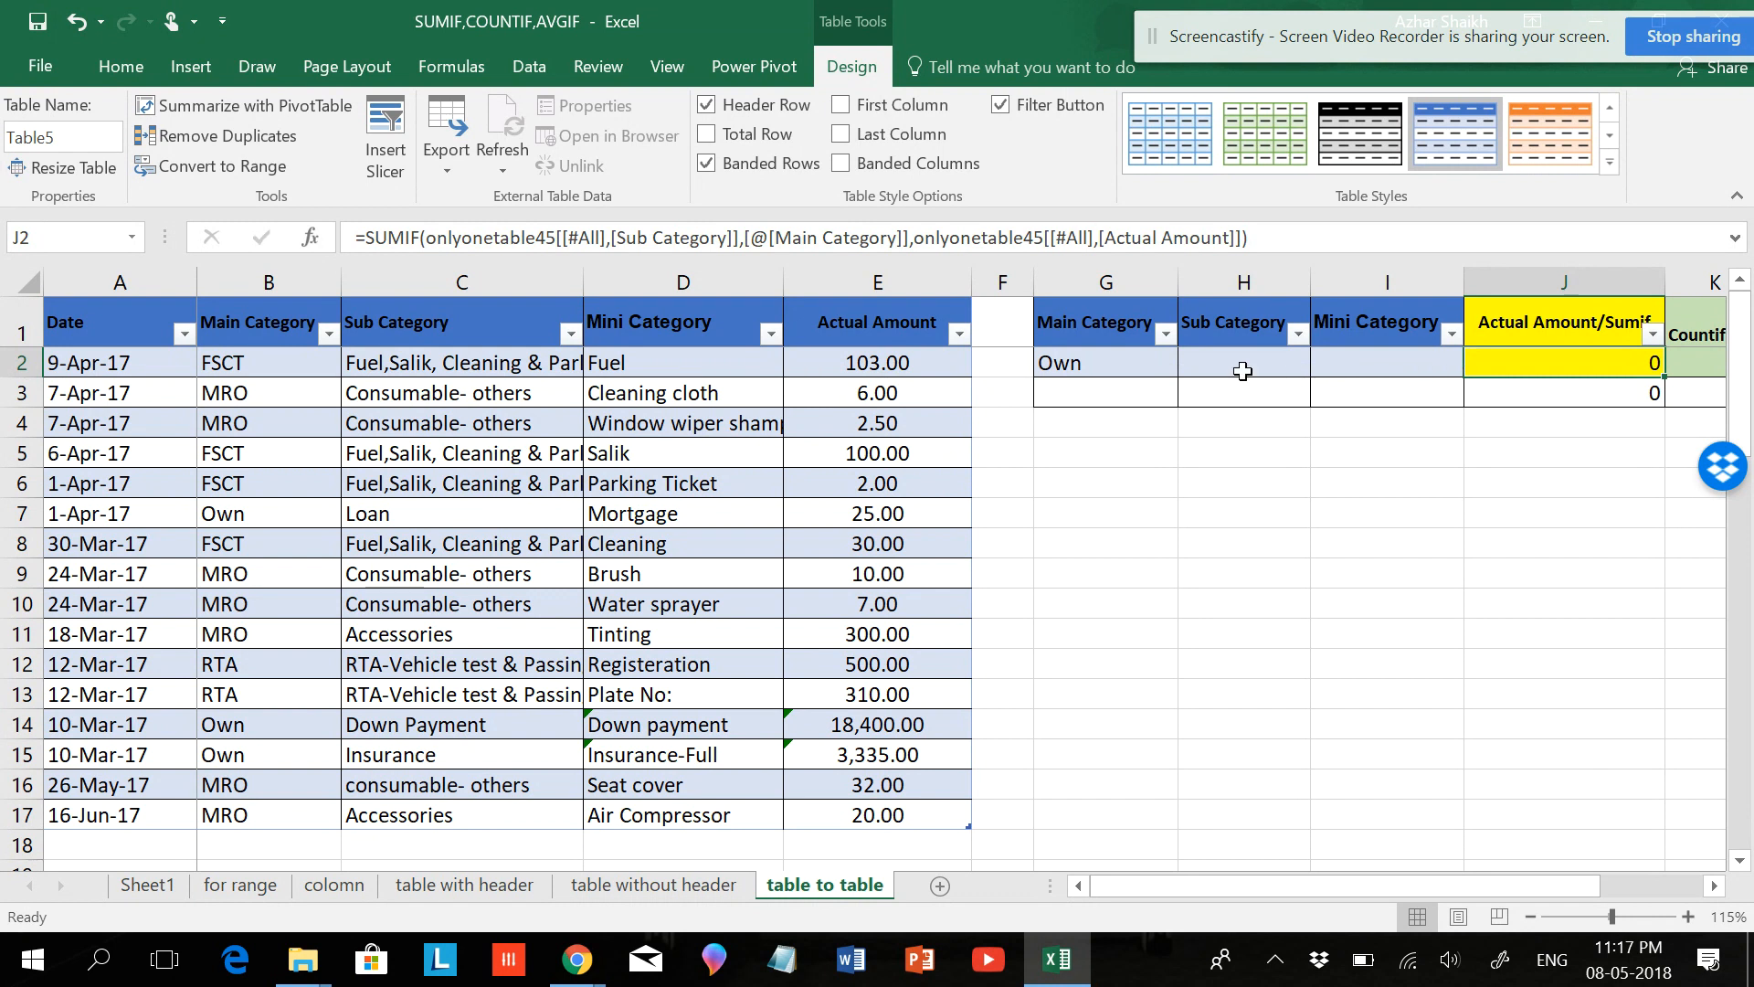
{"action": "mouse_move", "coordinate": [1452, 41]}
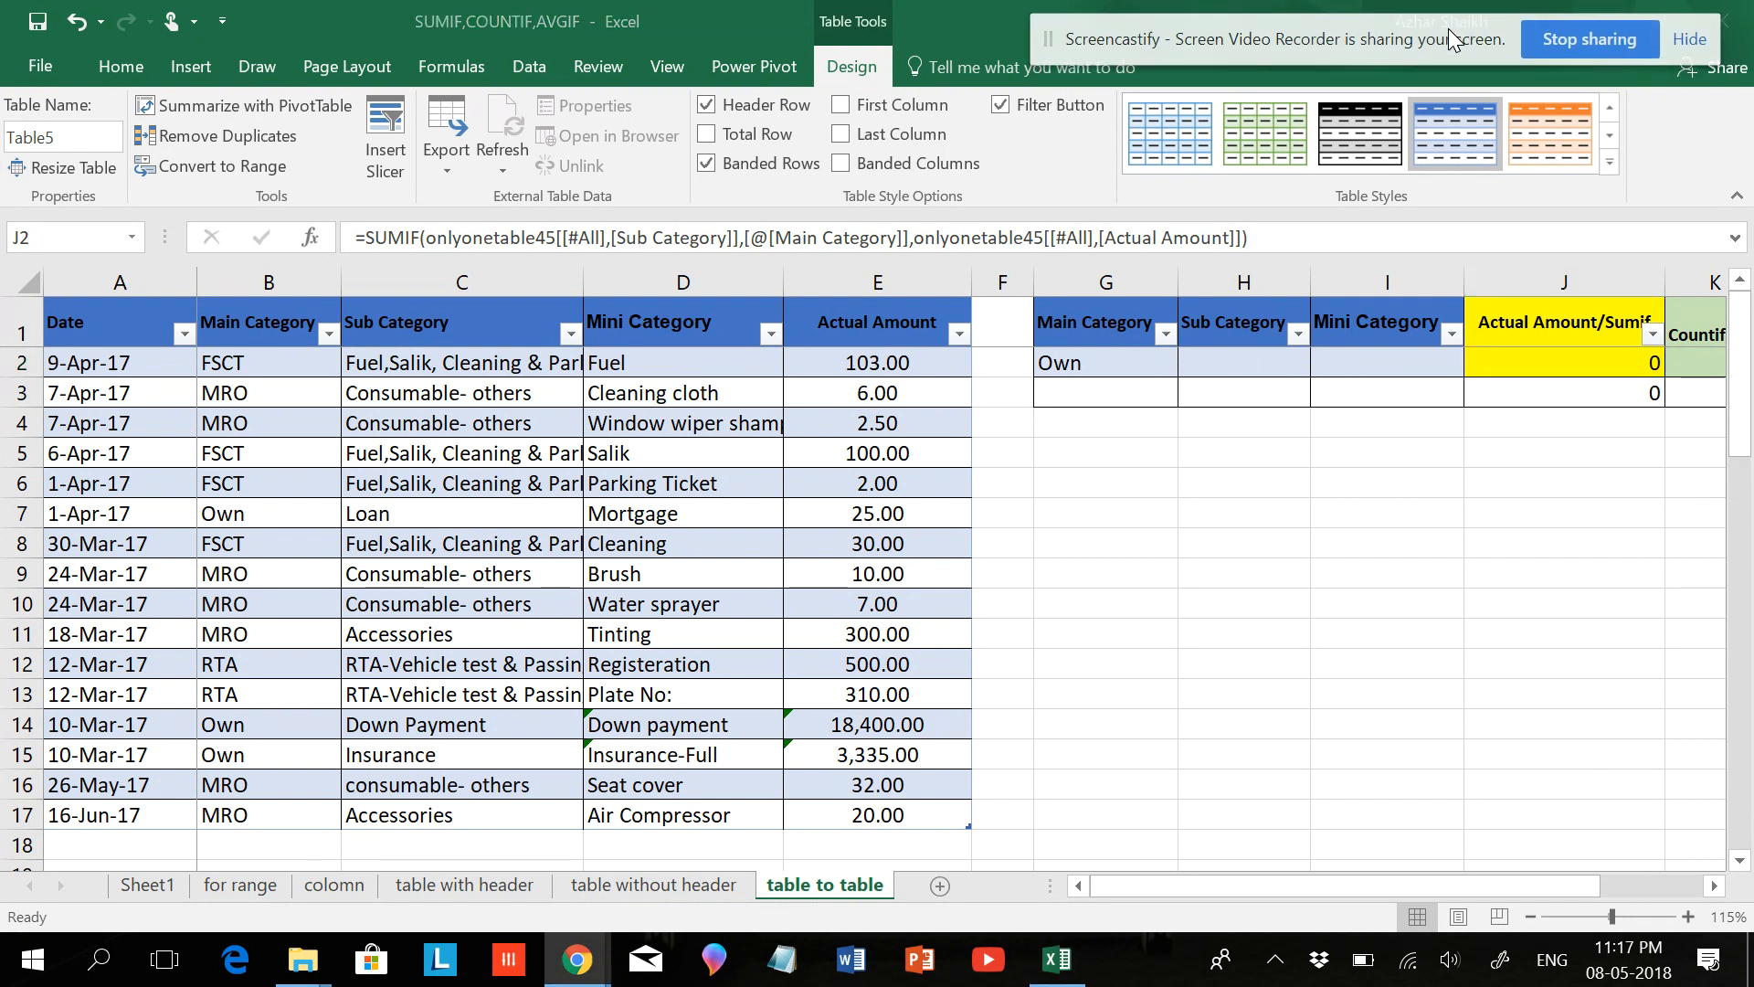